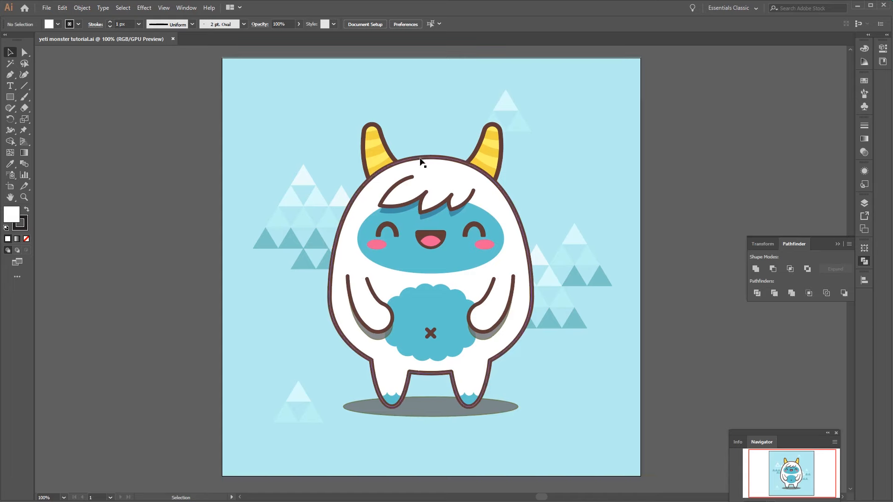
Close the yeti monster tutorial.ai file and create a new 600 x 600 px document
click(174, 39)
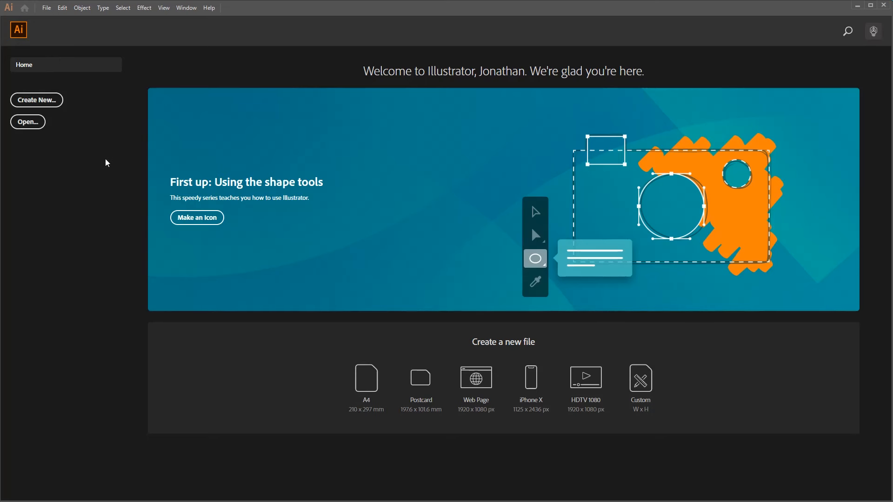
click(41, 100)
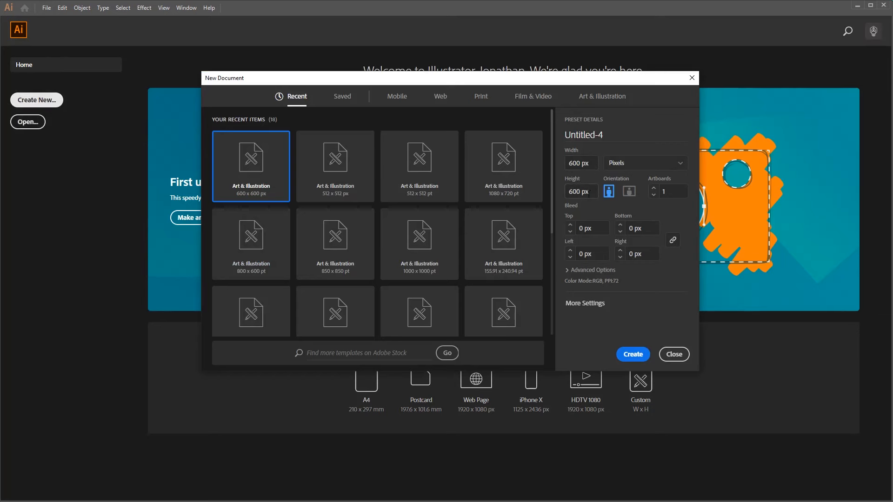
click(632, 355)
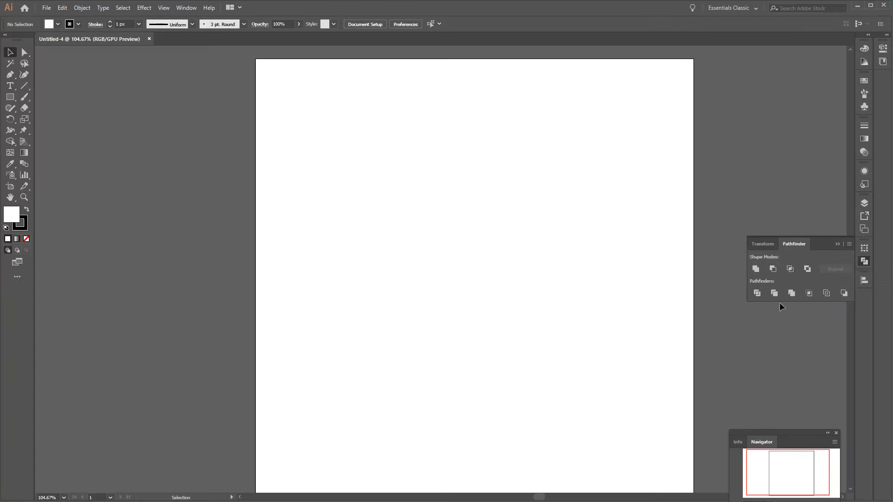
Rename the document's existing layer as Character
click(865, 203)
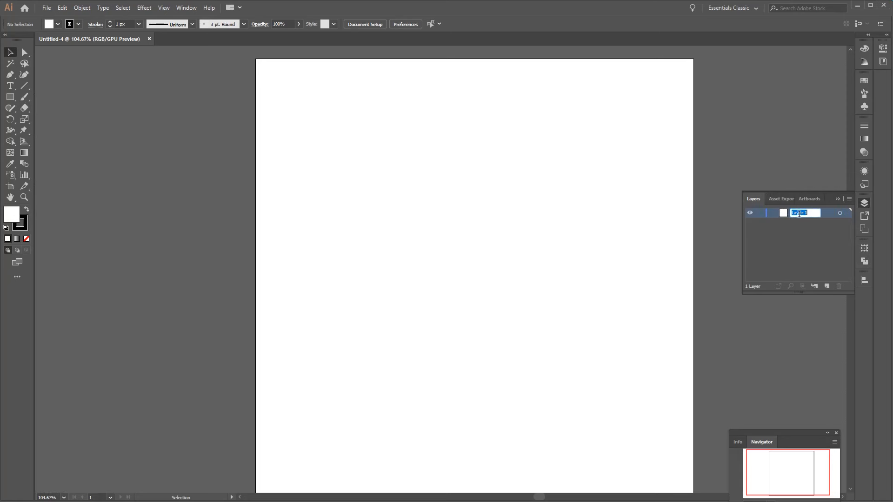
text(Character)
key(Return)
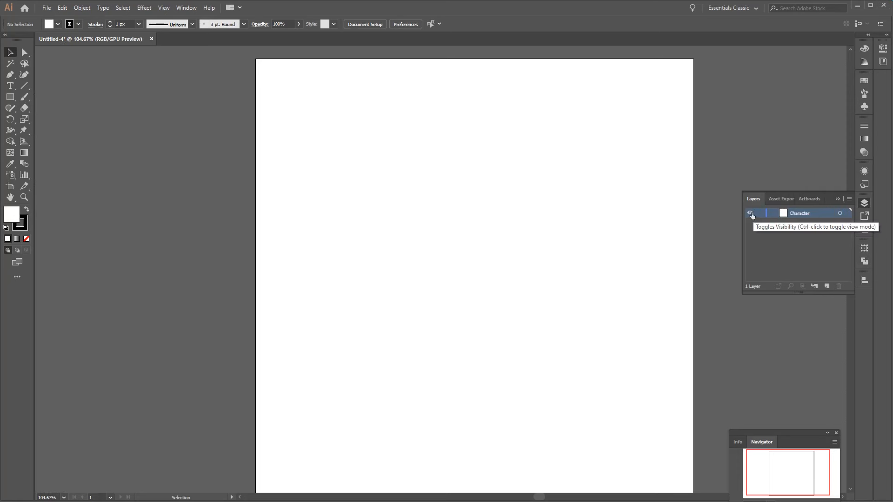
Add a second layer named Background and place it below the Character layer
click(826, 286)
double_click(801, 214)
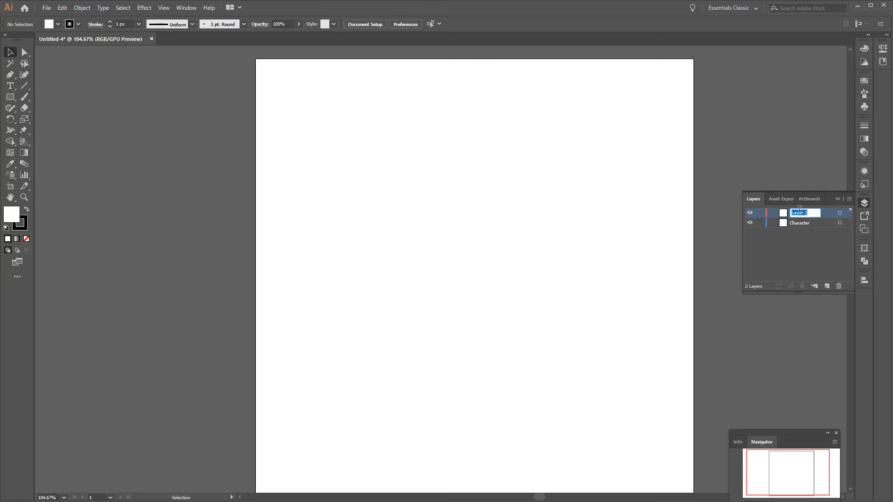
text(Background)
key(Return)
drag(771, 210, 804, 225)
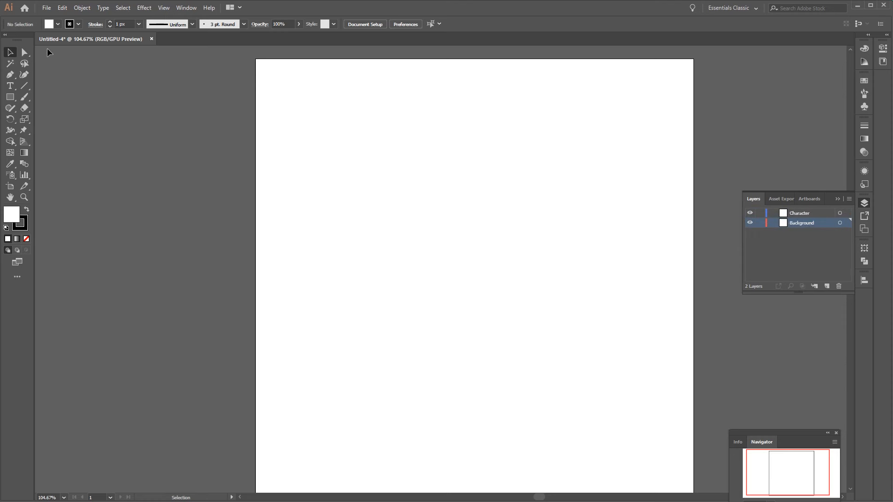
Set the stroke to none and the fill colour to R 182, G 235, B 239
click(79, 25)
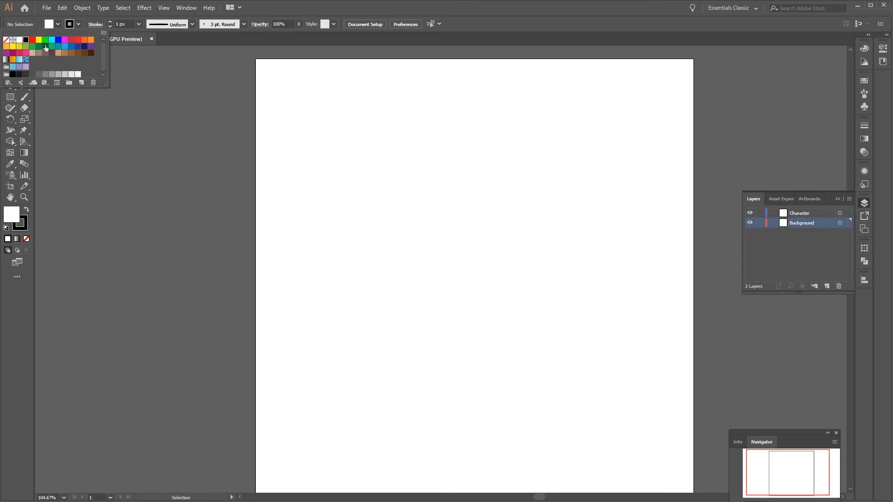
click(6, 40)
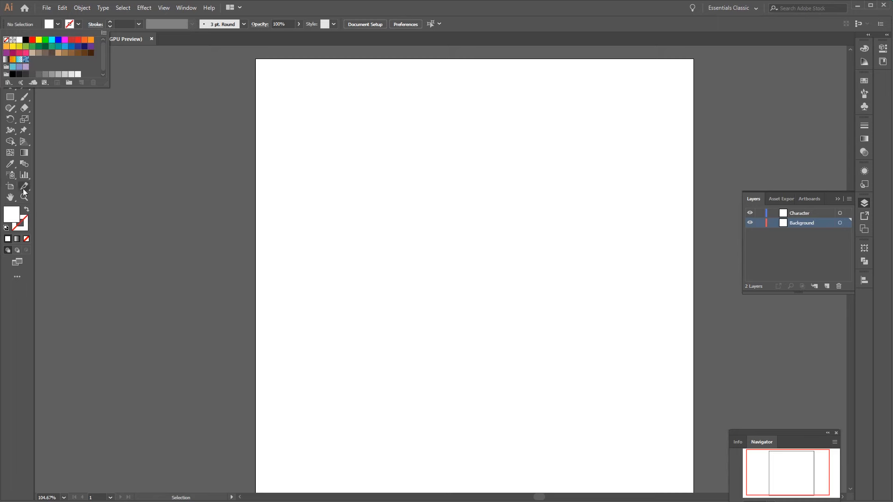
double_click(11, 215)
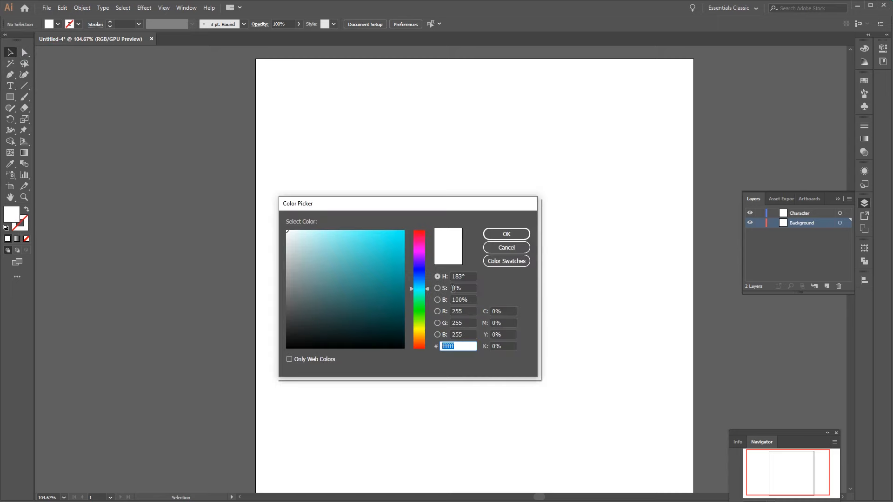
click(461, 311)
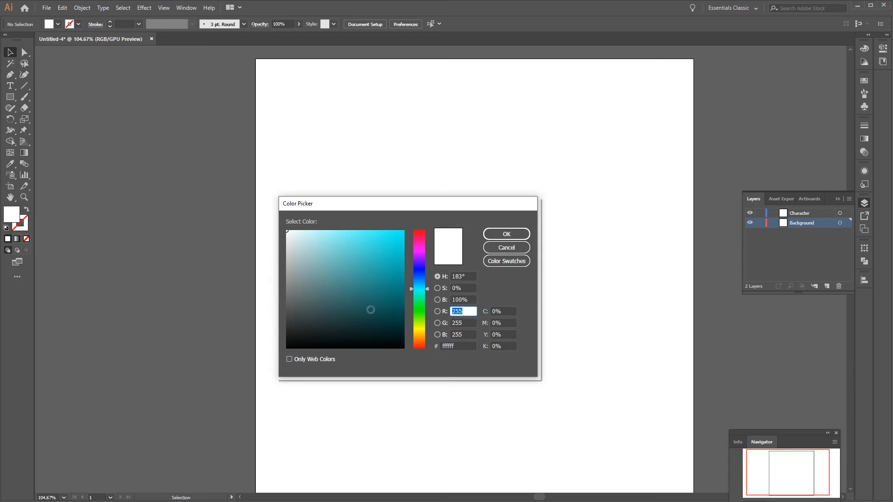
text(182)
click(465, 322)
text(23)
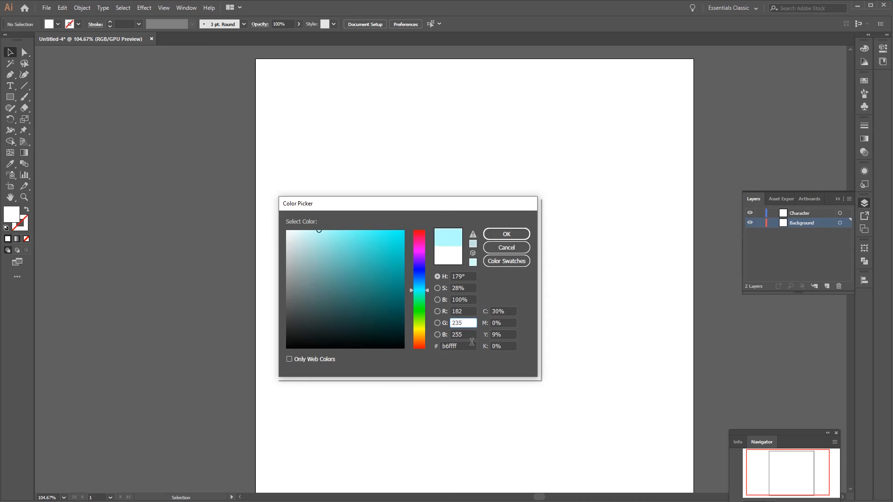
key(Tab)
text(23)
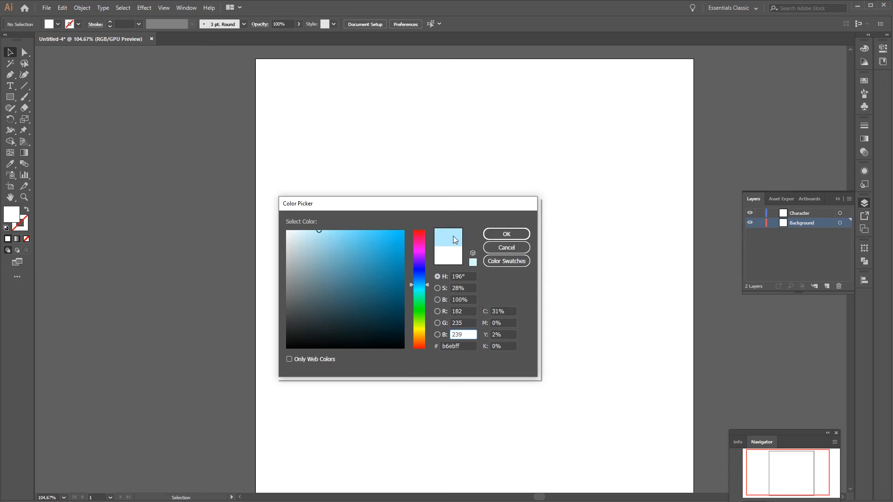
text(9)
click(490, 237)
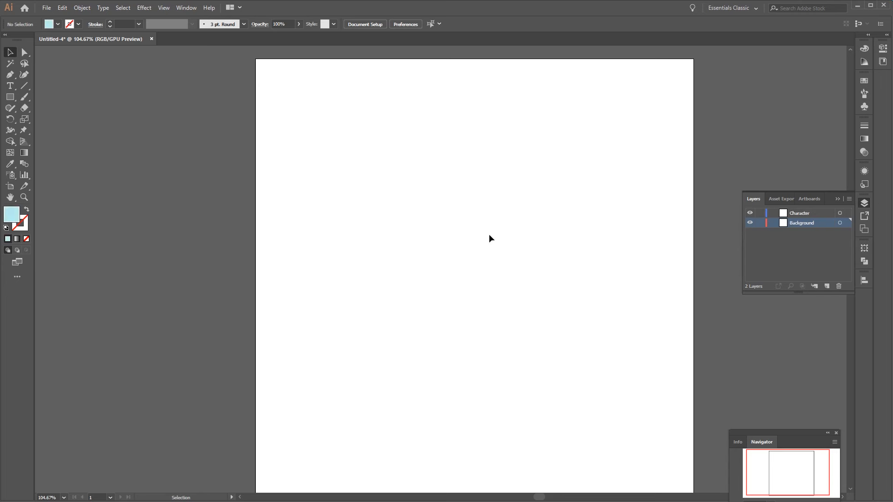
Cover the whole artboard with a 600 x 600 px light blue rectangle and lock the Background layer
click(13, 99)
drag(255, 59, 694, 428)
scroll(633, 339, up, 2)
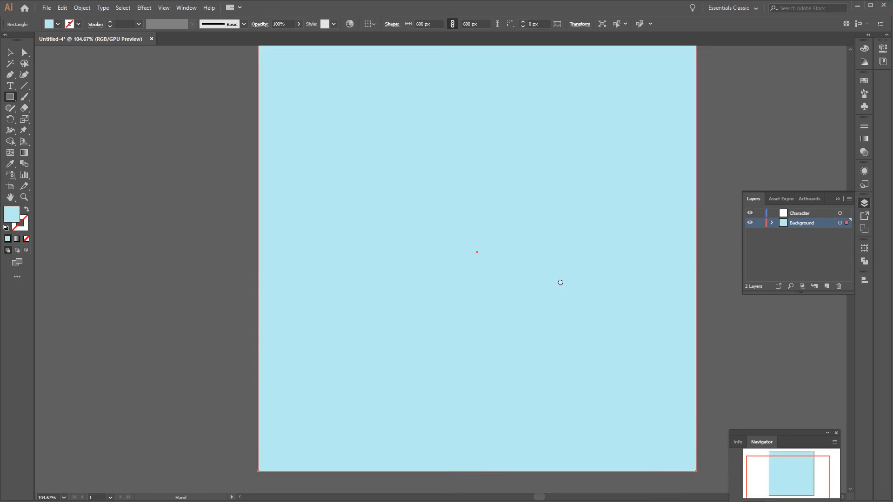
key(ctrl+1)
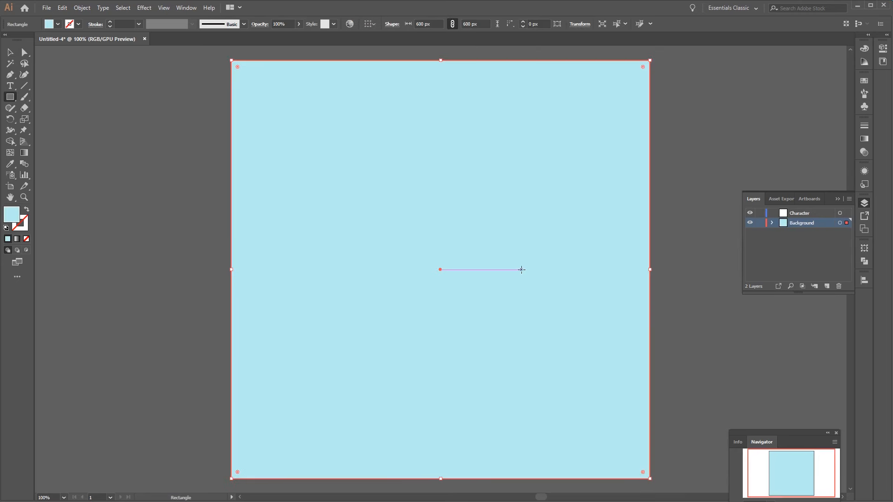
click(762, 223)
Activate the Character layer and the Ellipse tool, and set the fill colour to white (ffffff)
click(809, 214)
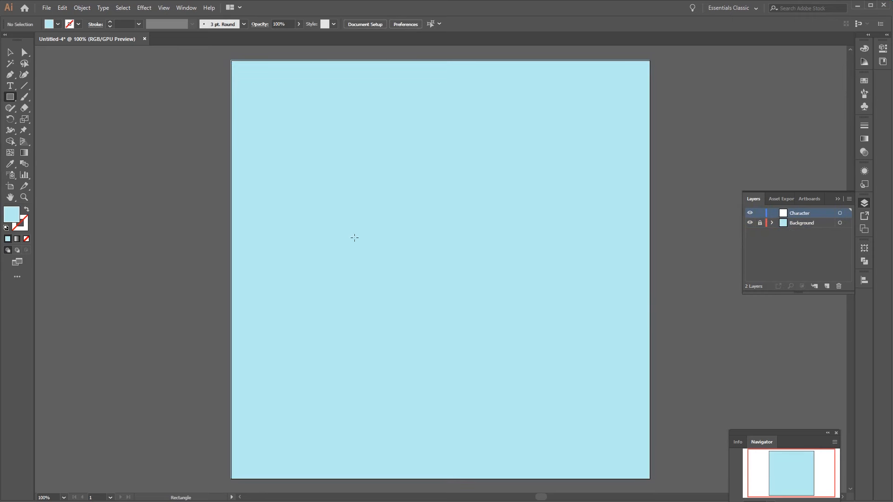
click(10, 99)
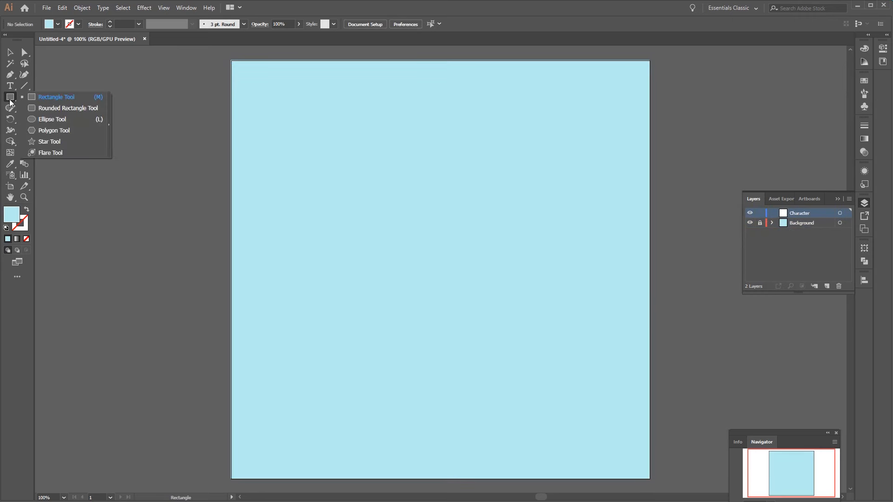
click(74, 118)
double_click(19, 216)
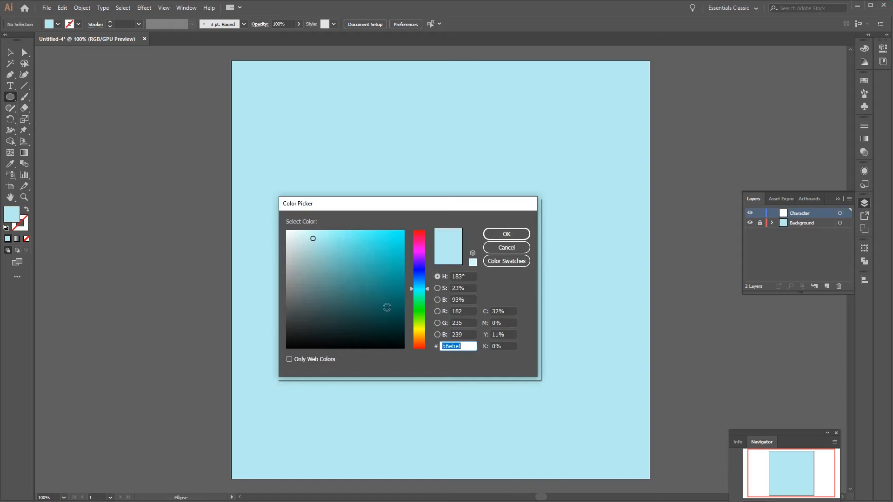
text(f9f9f9)
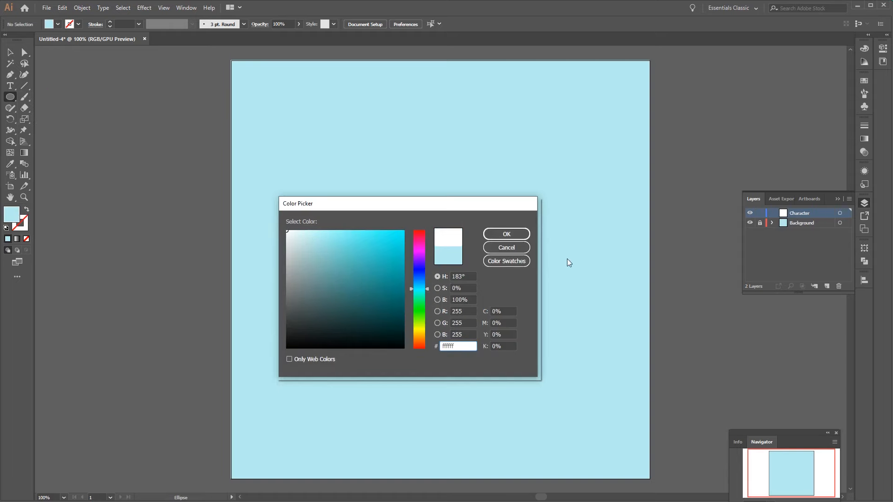
click(516, 234)
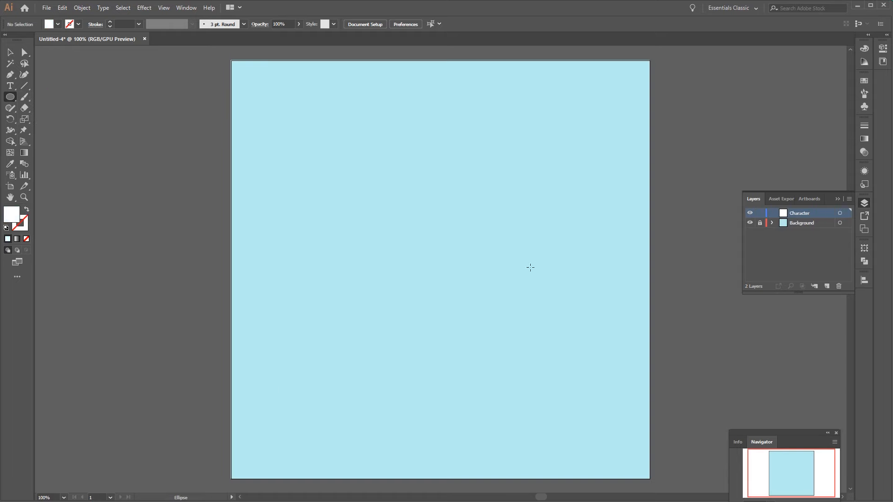
Draw a 290 x 240 px white ellipse and move it to the artboard's horizontal centre at Y about 250 px
click(439, 232)
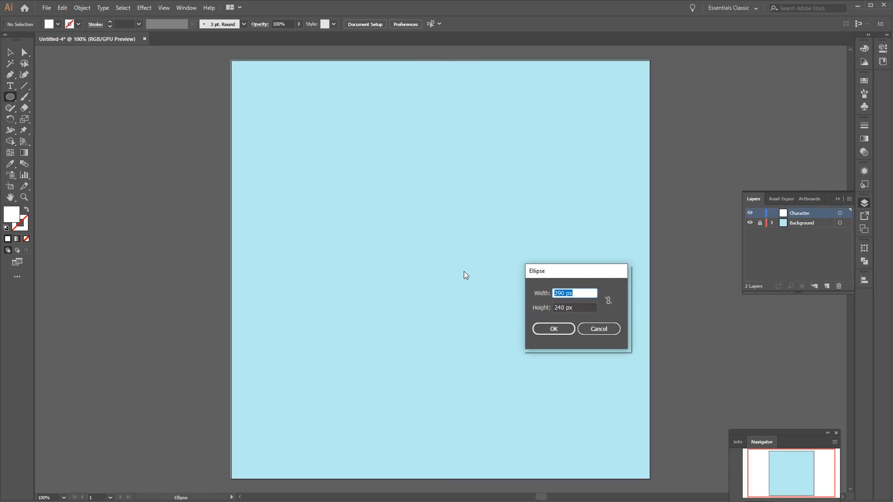
text(290)
click(568, 333)
click(10, 52)
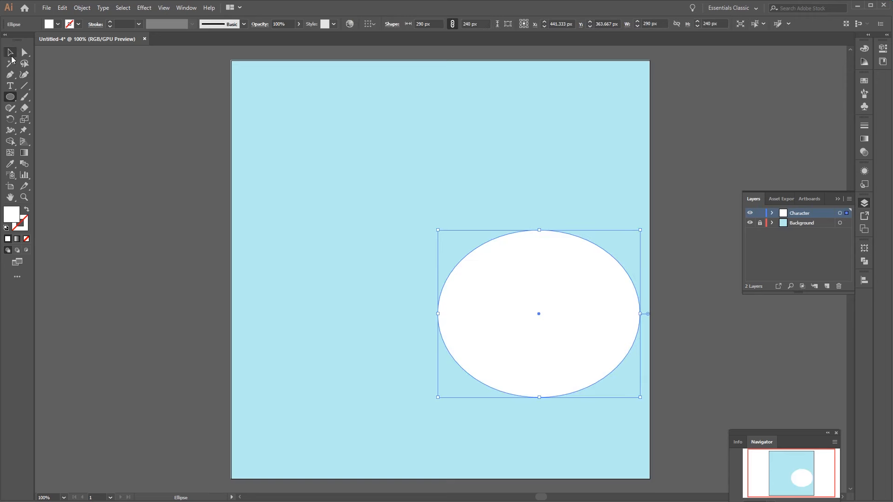
drag(515, 283, 495, 217)
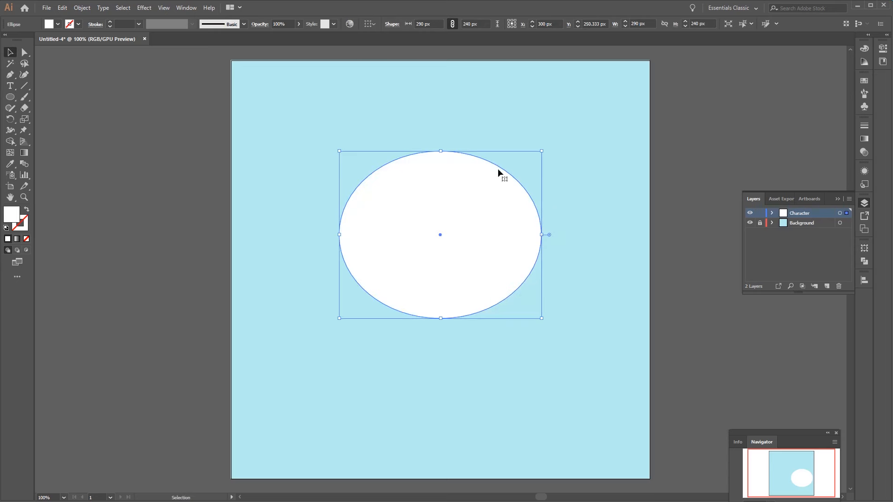
Raise only the ellipse's top anchor point straight up to Y about 50 px, forming an egg shape
click(24, 52)
click(522, 160)
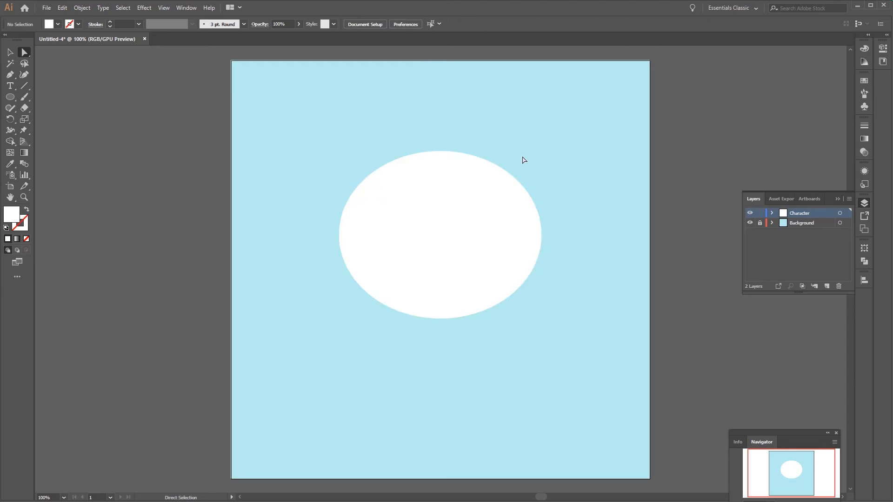
key(ctrl+plus)
key(ctrl+plus)
key(ctrl+plus)
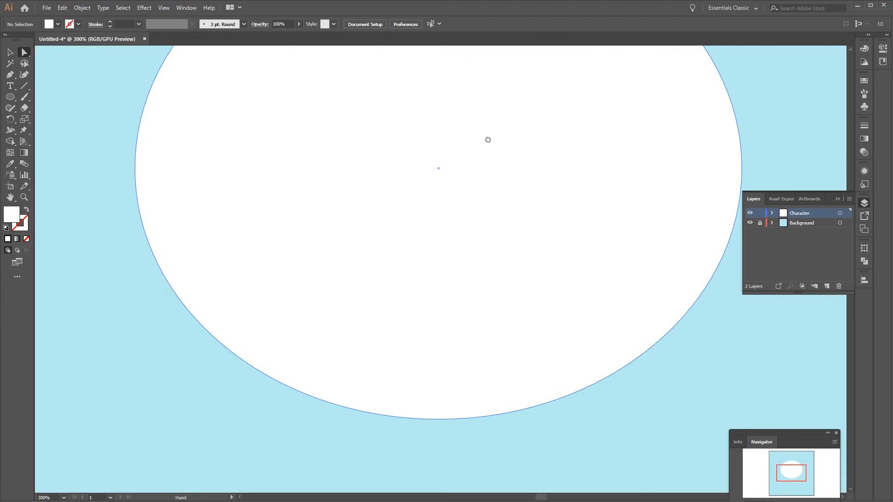
drag(488, 139, 505, 319)
drag(465, 195, 466, 315)
click(474, 244)
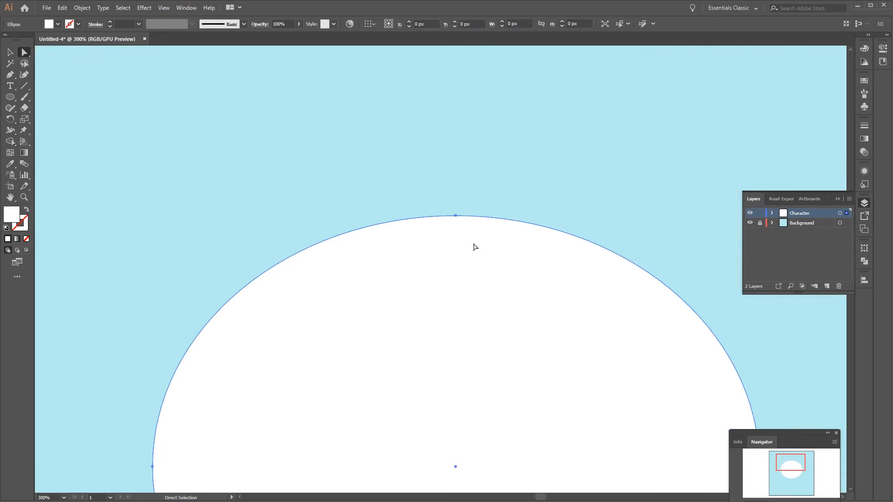
click(456, 216)
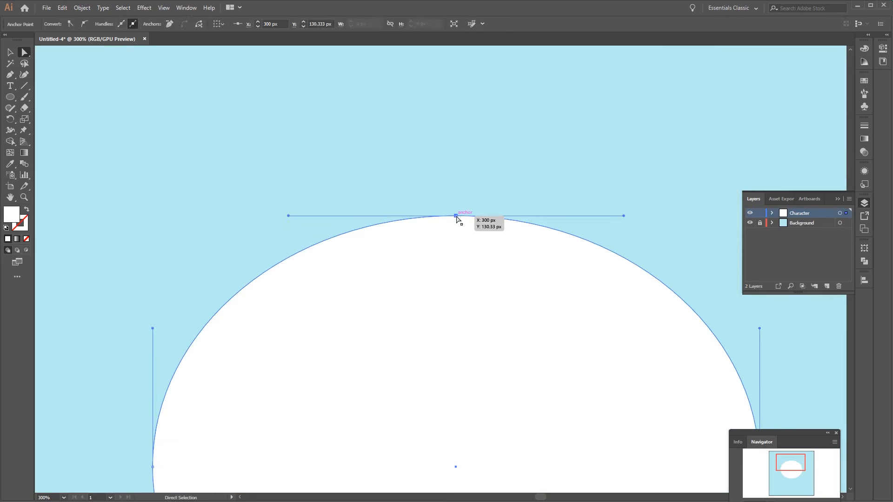
shift+click(456, 216)
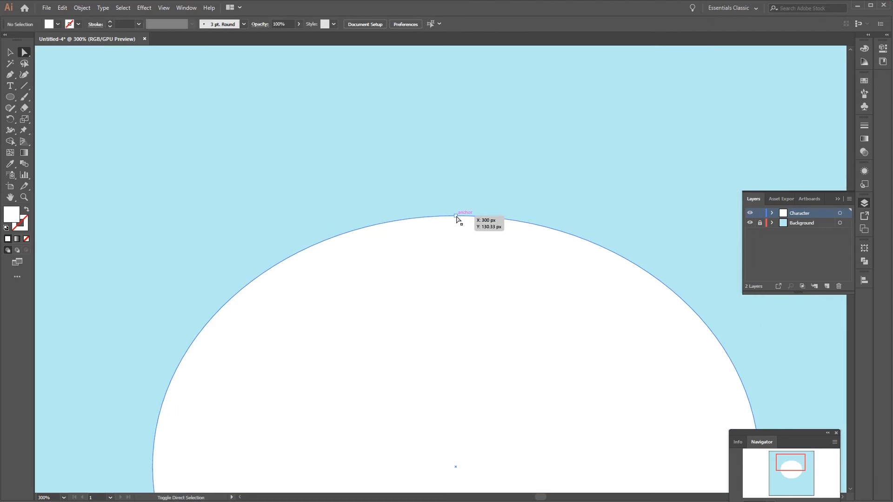
drag(455, 216, 469, 168)
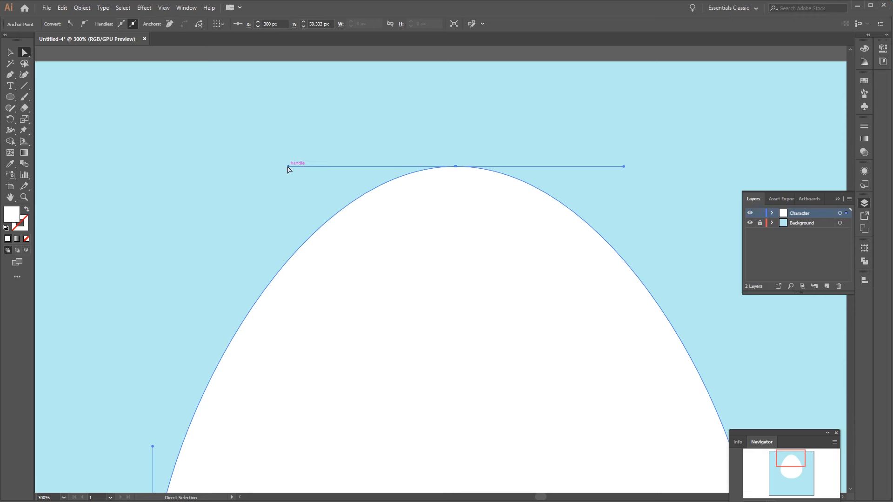
Lengthen the left direction handle of the shape's top anchor point horizontally to round out that side
drag(289, 166, 238, 167)
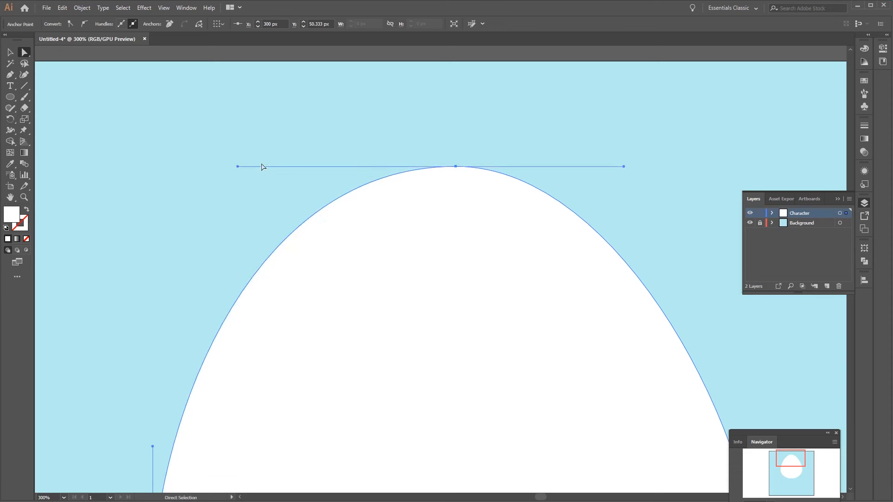
click(344, 142)
Lower the egg shape's bottom anchor point straight down so the shape is about 330 px high
key(ctrl+minus)
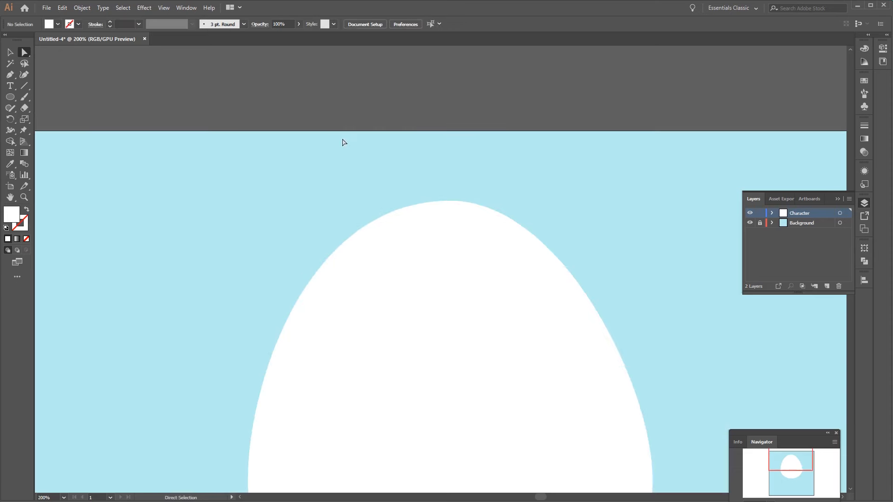
drag(396, 306, 396, 150)
drag(438, 341, 455, 273)
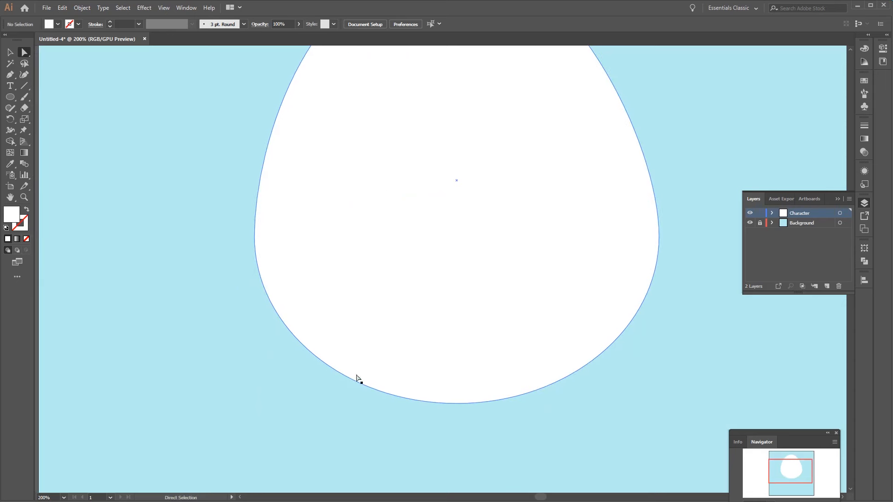
click(465, 365)
click(456, 404)
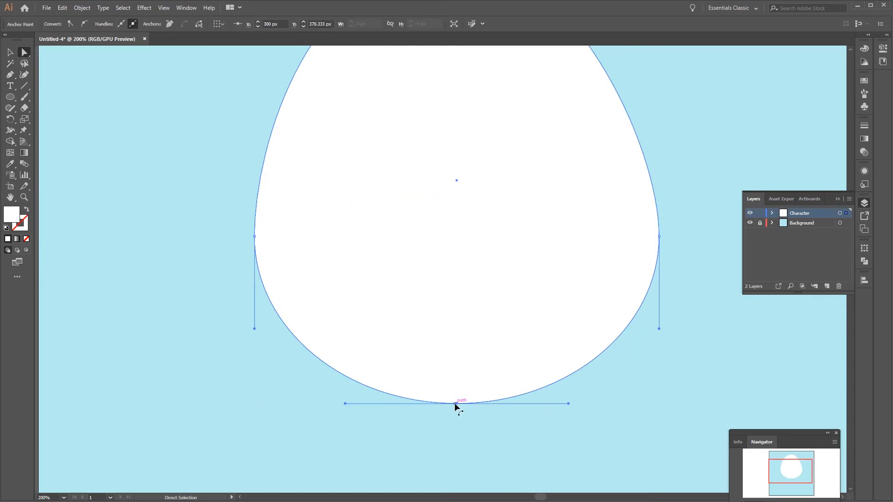
key(ctrl+plus)
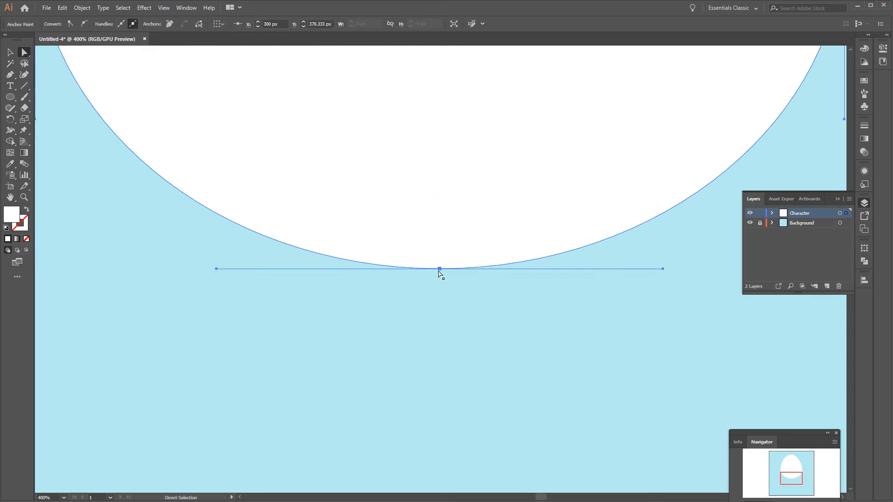
click(440, 270)
drag(440, 270, 450, 296)
click(459, 320)
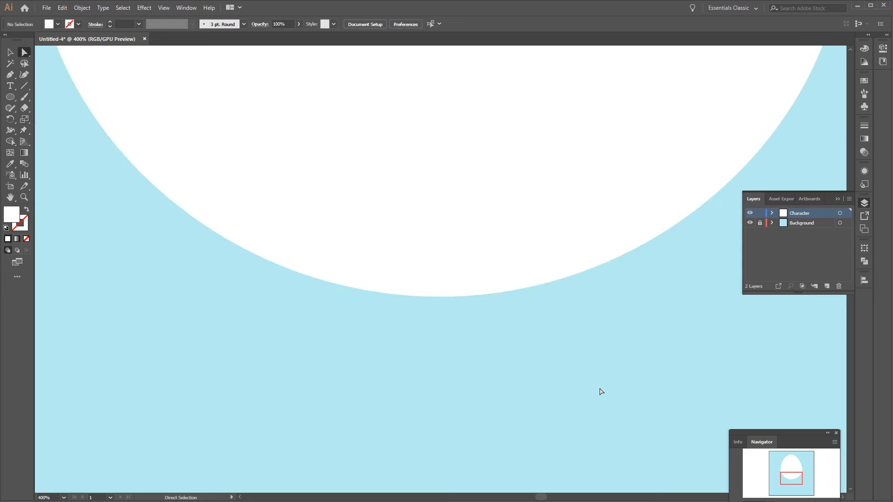
Draw a white rectangle about 370 px high that covers the egg's entire right half, starting exactly at its vertical centre line
key(ctrl+minus)
key(ctrl+minus)
key(ctrl+minus)
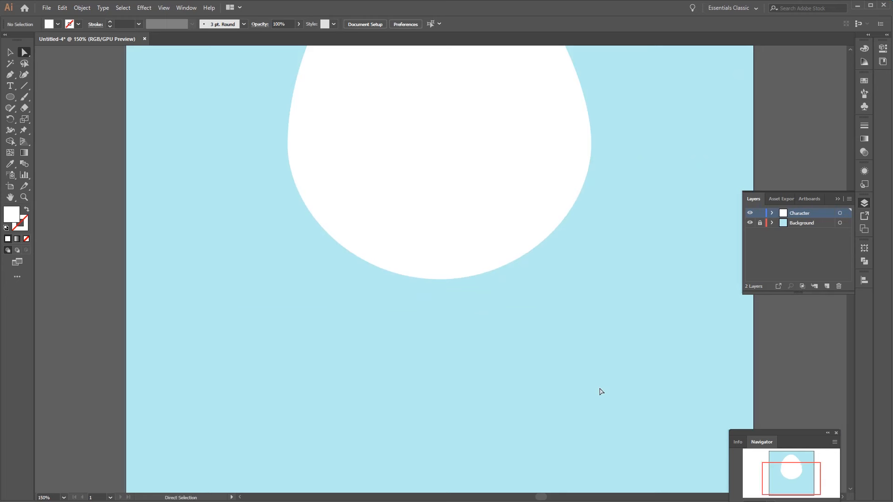
key(space)
drag(507, 254, 538, 403)
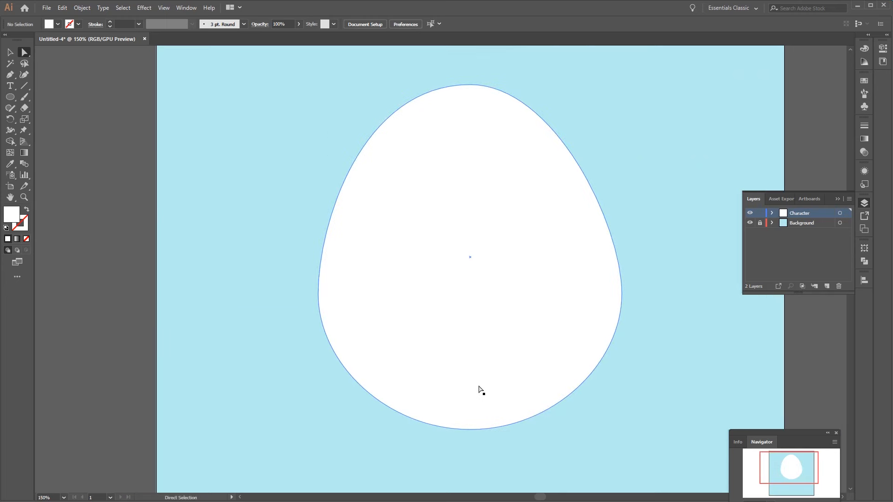
click(9, 97)
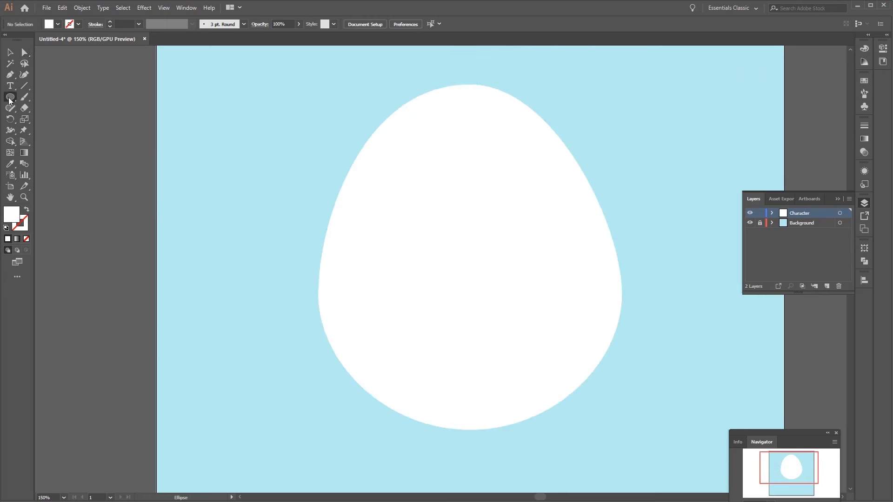
click(80, 95)
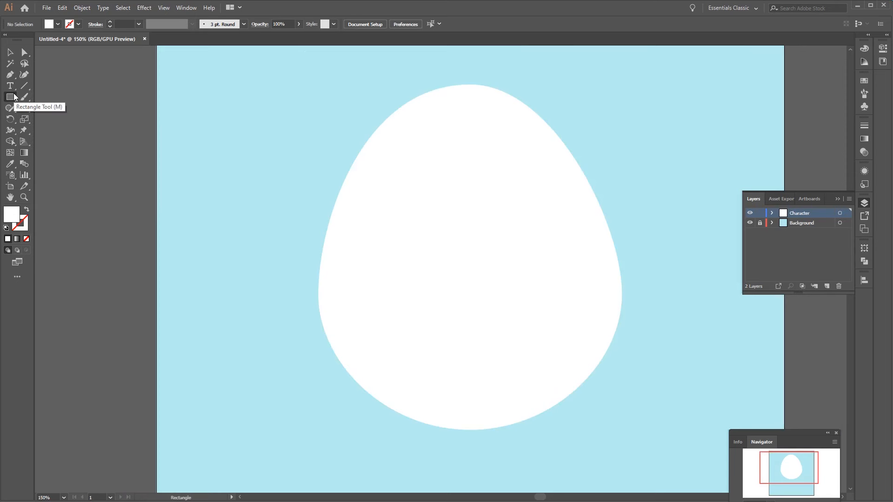
drag(720, 65, 469, 453)
key(v)
key(ctrl+shift+bracketleft)
Subtract the rectangle from the egg with Minus Front, leaving only the egg's left half, and select that half
click(387, 106)
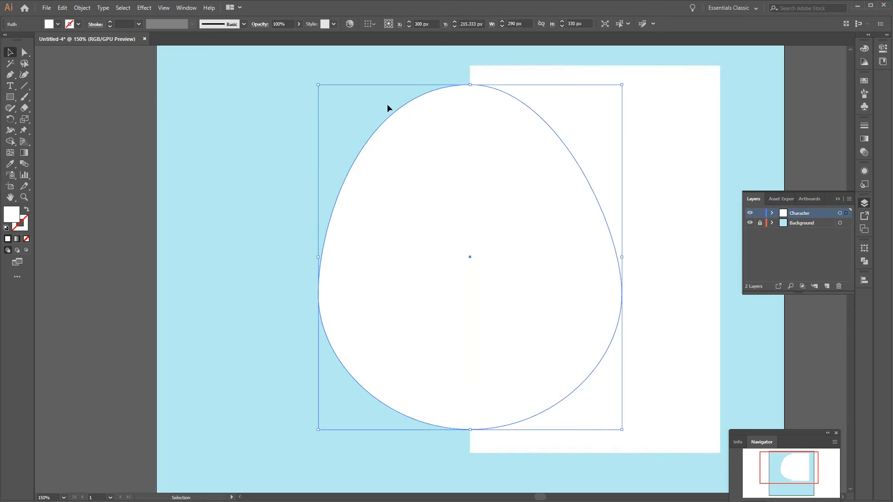
drag(322, 73, 621, 223)
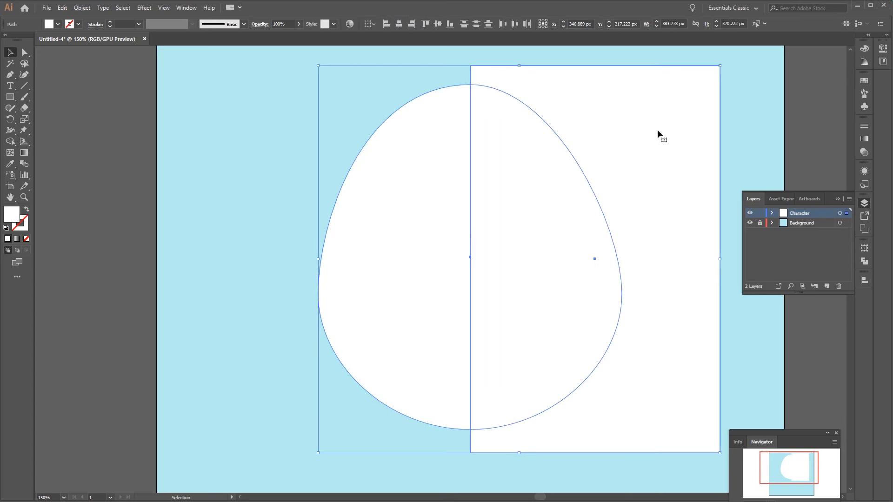
click(864, 262)
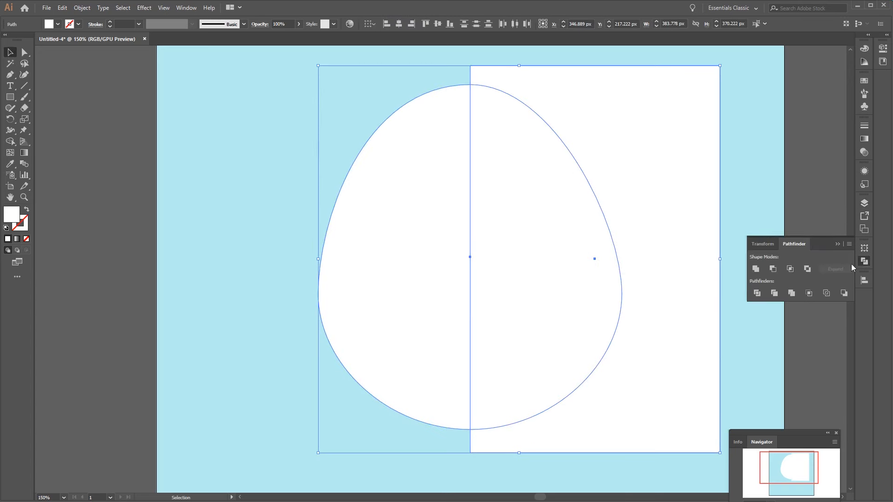
click(774, 270)
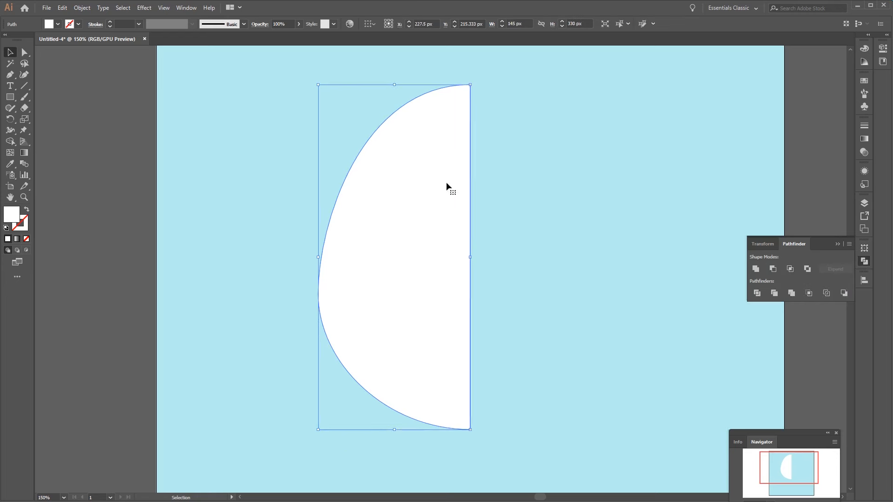
click(539, 200)
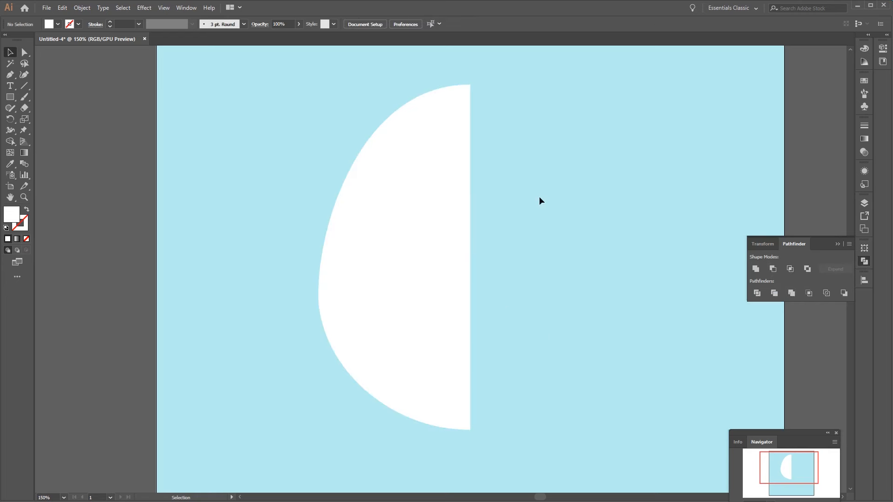
click(443, 282)
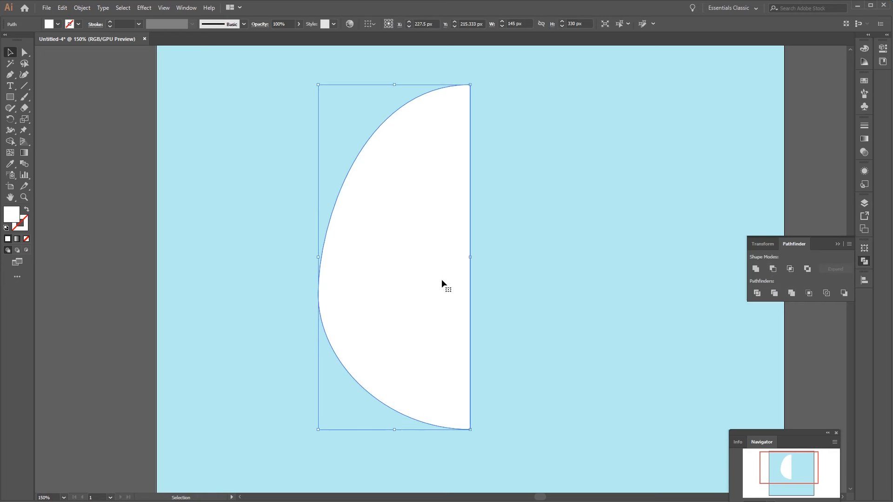
key(a)
key(v)
key(a)
key(v)
drag(366, 238, 533, 238)
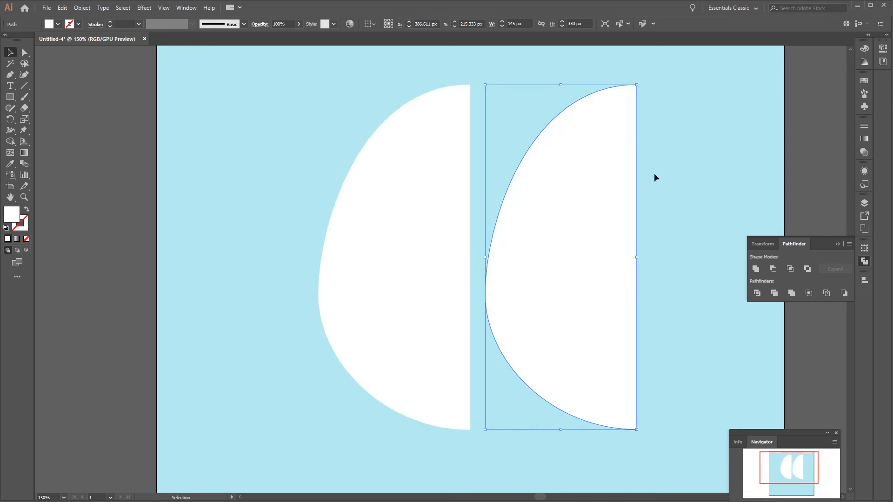
key(ctrl+z)
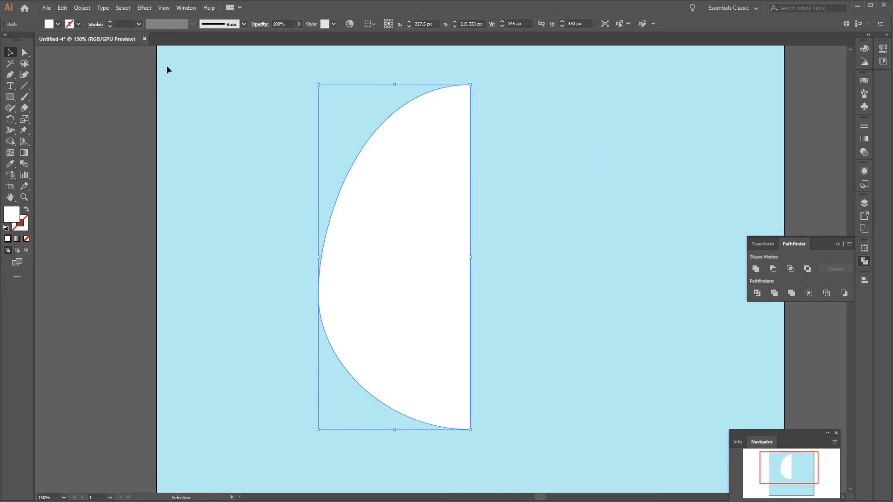
Create a copy of the half reflected across the vertical axis and place it flush against the original's straight edge
click(82, 9)
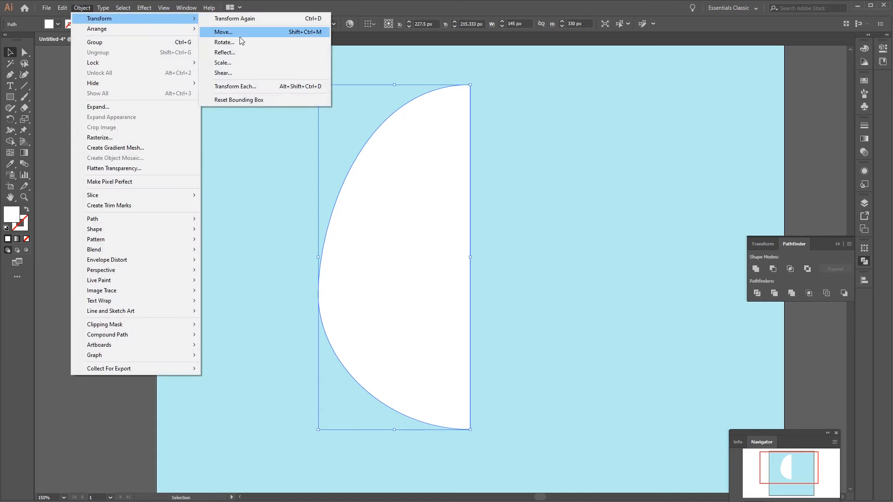
click(254, 53)
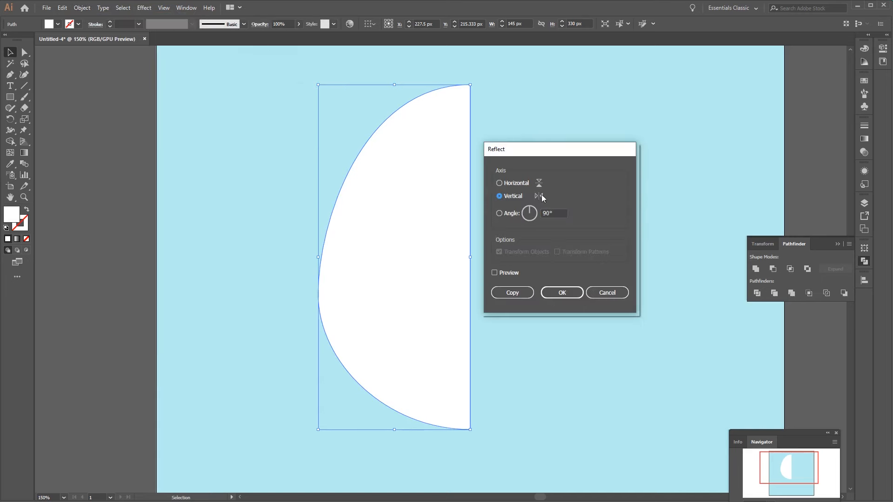
click(562, 292)
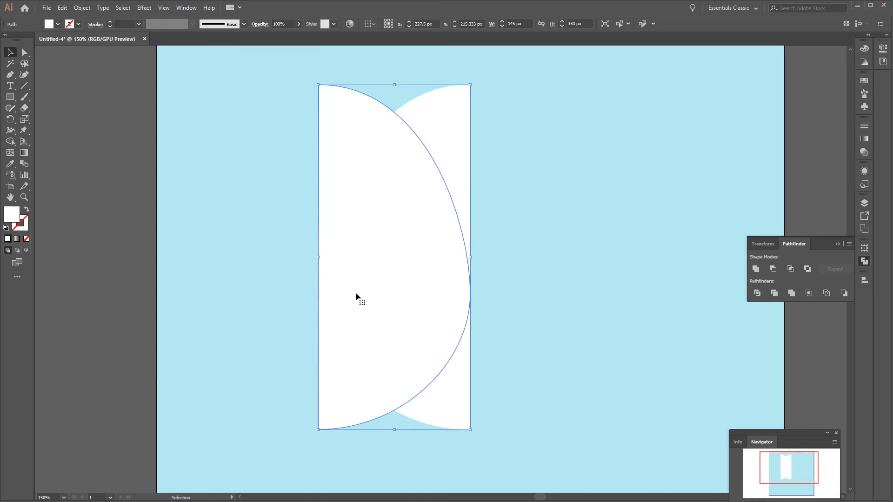
drag(350, 201, 592, 243)
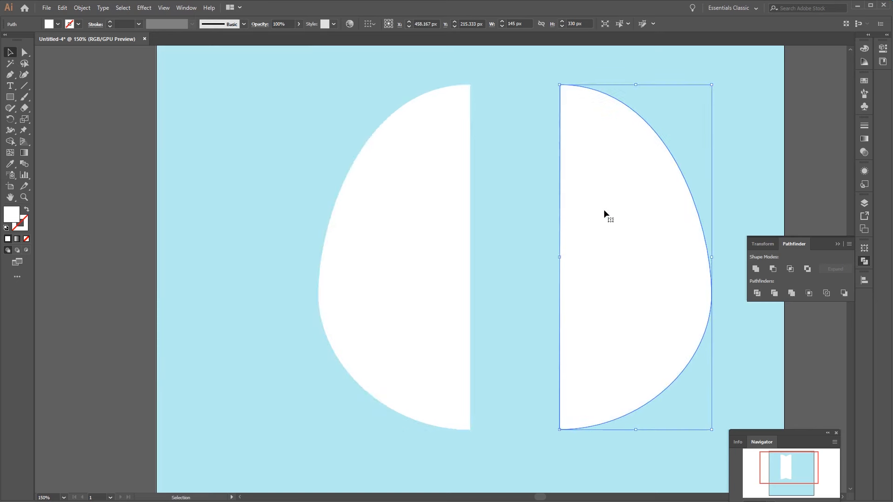
drag(605, 213, 515, 214)
click(665, 232)
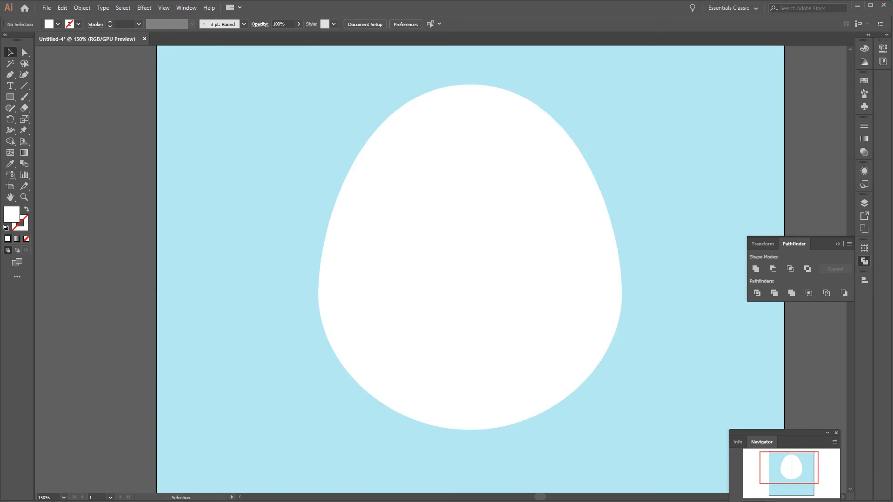
Unite the two mirrored halves into a single symmetrical egg shape
drag(584, 81, 291, 233)
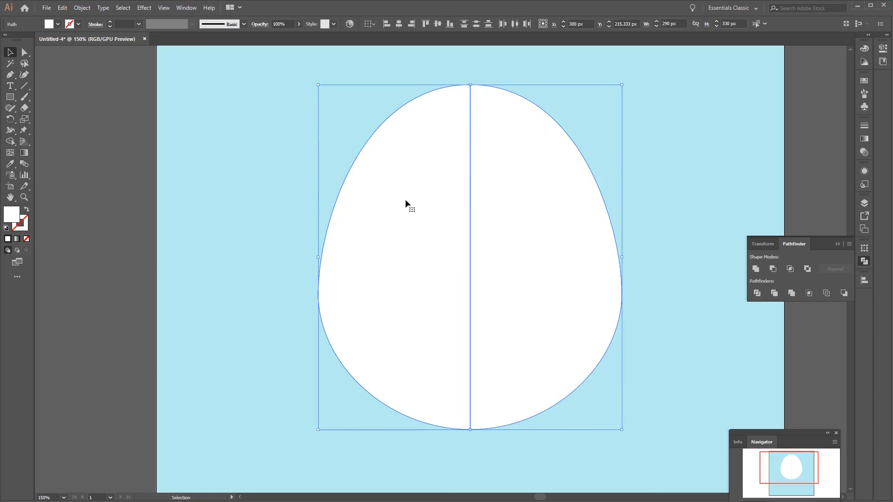
click(757, 269)
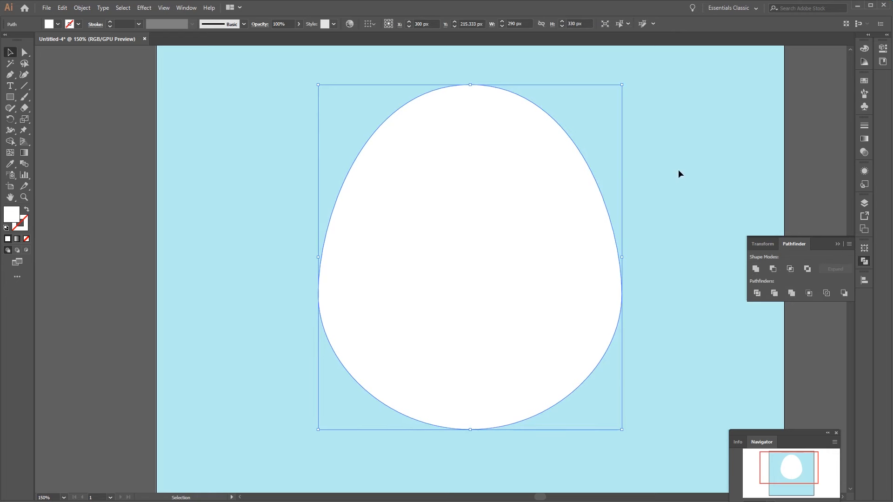
click(649, 325)
Draw a 60 x 60 px white circle beside the egg's left edge with the Ellipse tool
scroll(642, 302, down, 2)
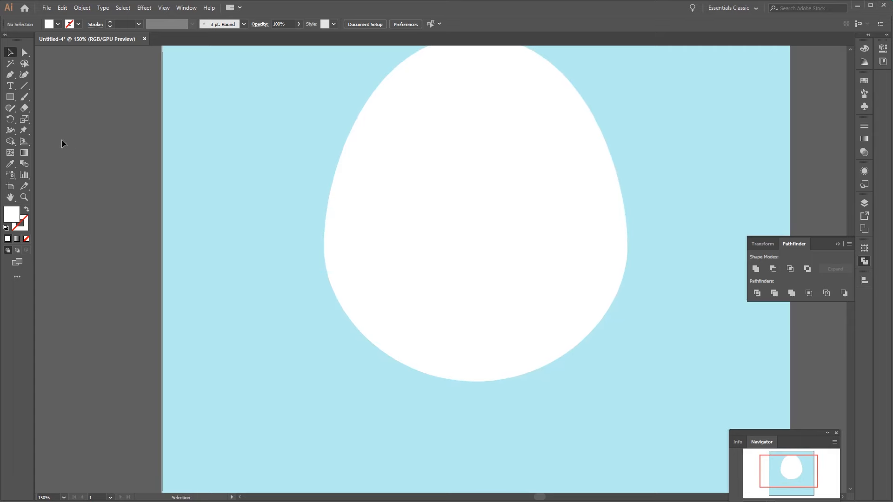
click(10, 96)
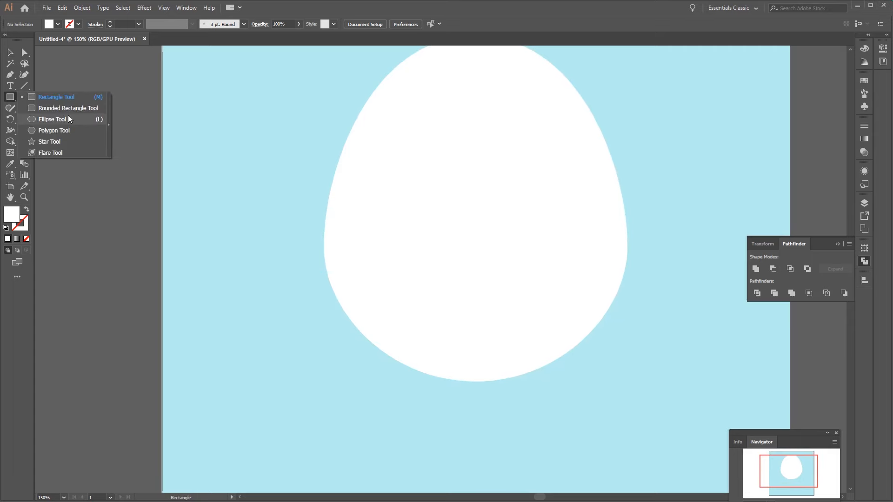
click(52, 119)
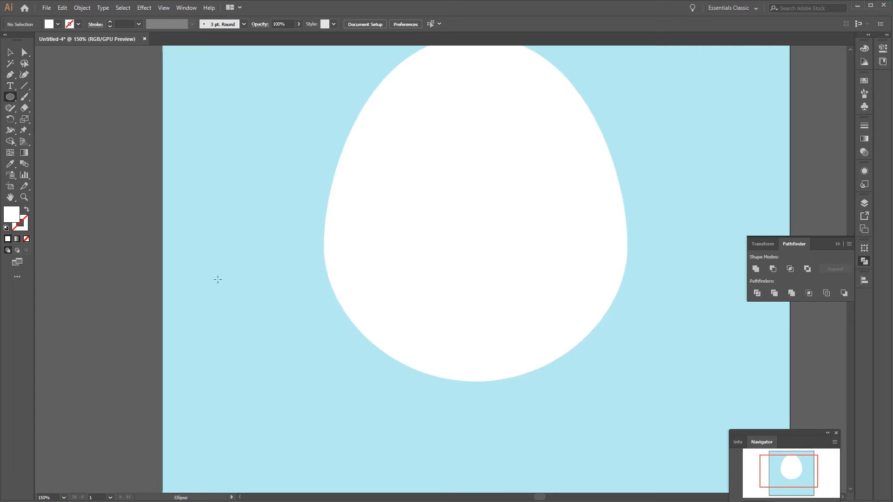
click(259, 221)
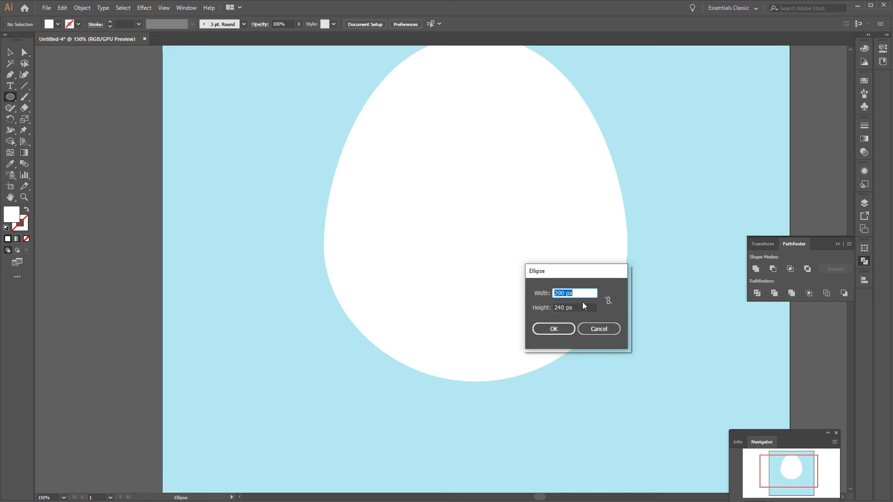
text(90)
key(Tab)
text(90)
key(Return)
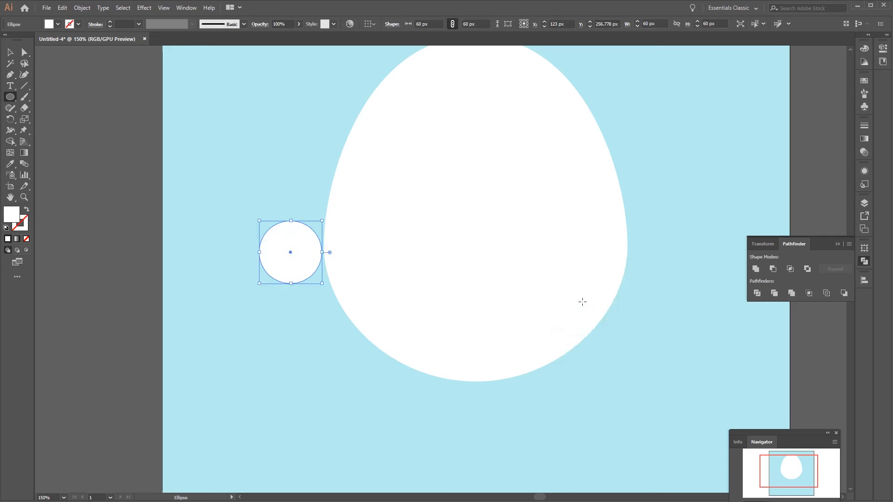
Move the egg shape off the artboard's right side, to X about 863 px and Y about 230 px
key(v)
drag(400, 402, 489, 401)
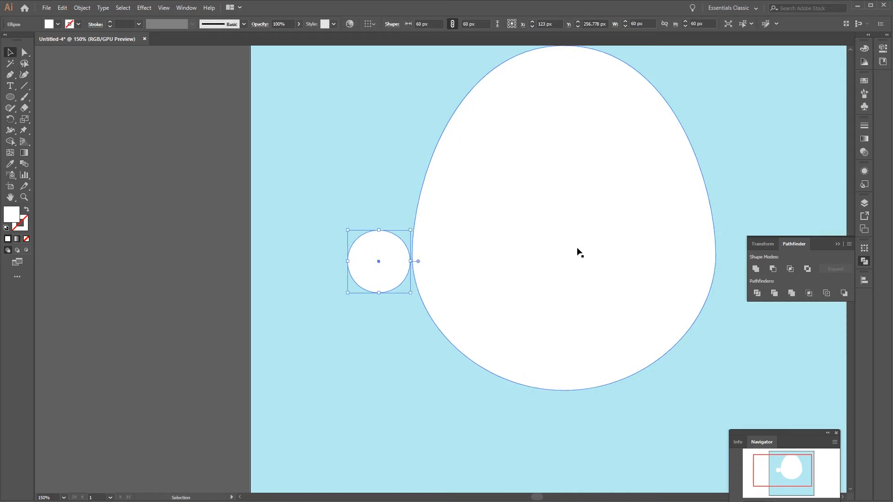
click(578, 253)
drag(594, 182, 790, 314)
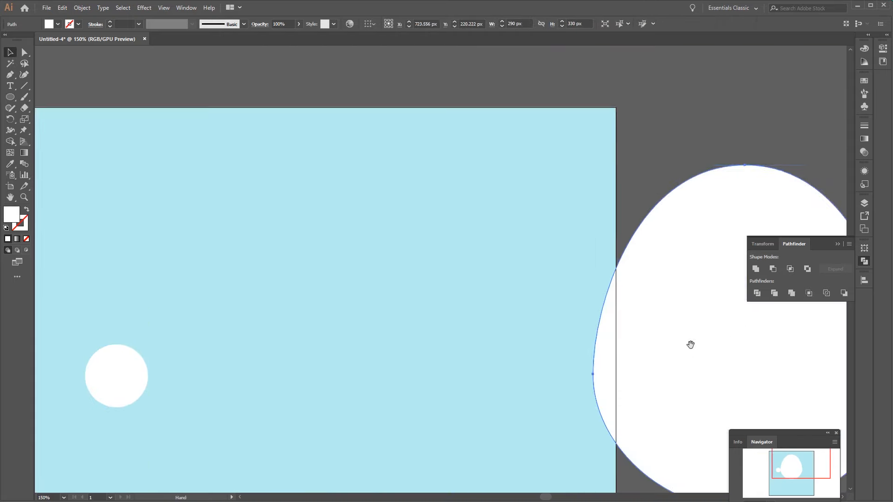
drag(690, 345, 387, 253)
drag(442, 259, 588, 268)
Move the small circle into the free area near the artboard's centre, to X about 317 px and Y about 220 px
drag(206, 285, 570, 283)
drag(324, 283, 403, 284)
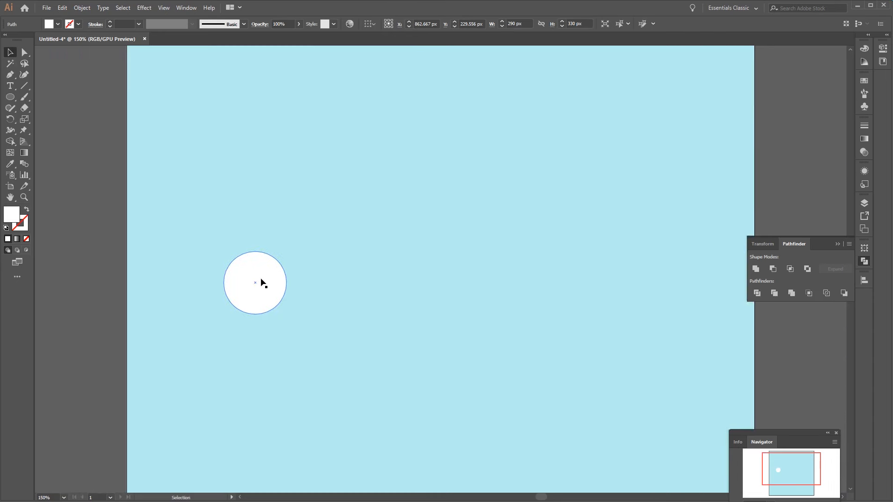
drag(261, 283, 463, 239)
click(492, 305)
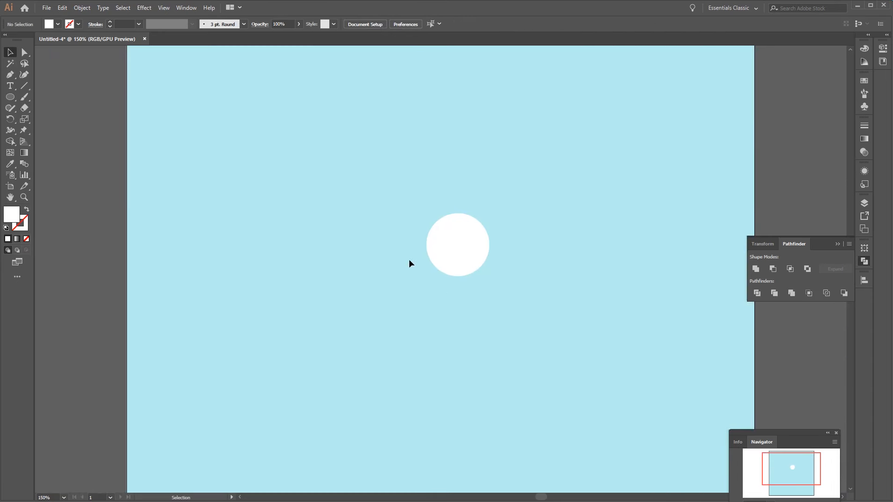
Stretch the small circle downward by moving its bottom anchor point straight down to Y about 295 px
click(25, 52)
key(ctrl+plus)
key(ctrl+plus)
key(ctrl+plus)
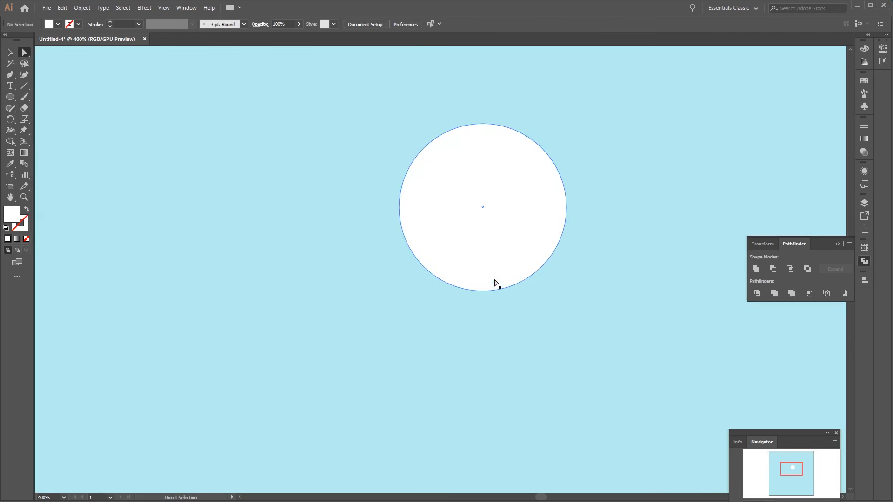
click(496, 284)
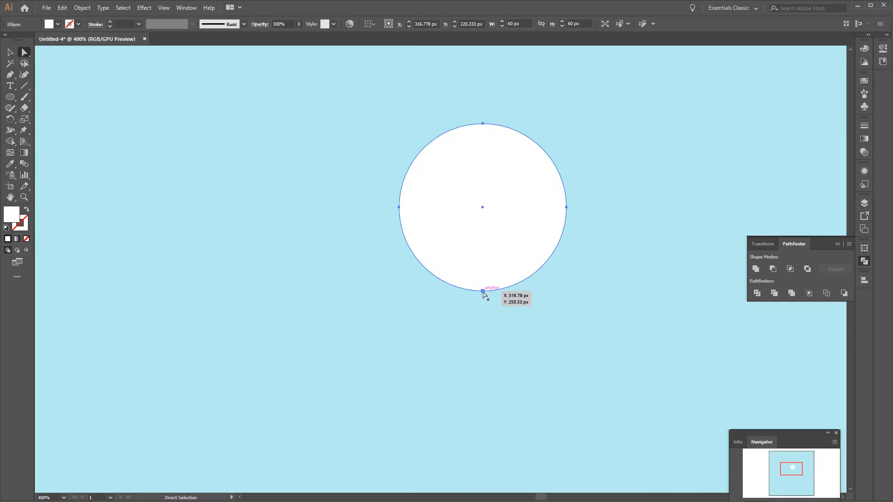
click(483, 292)
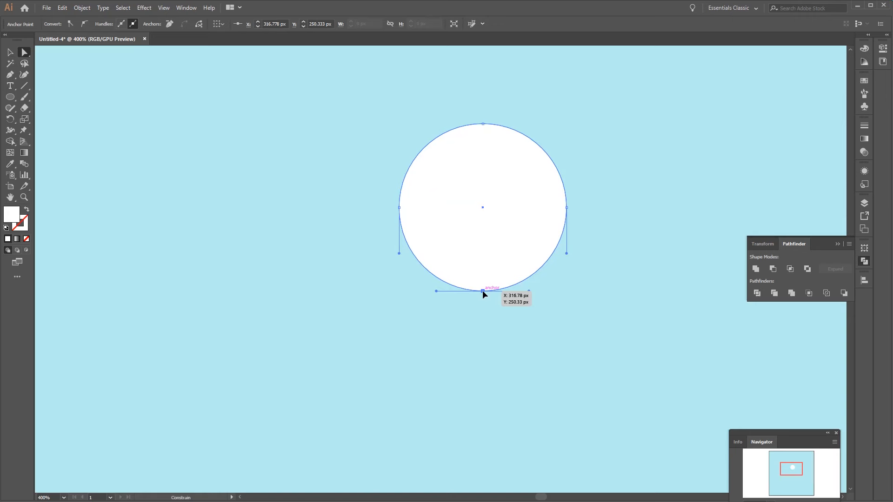
drag(484, 294, 490, 416)
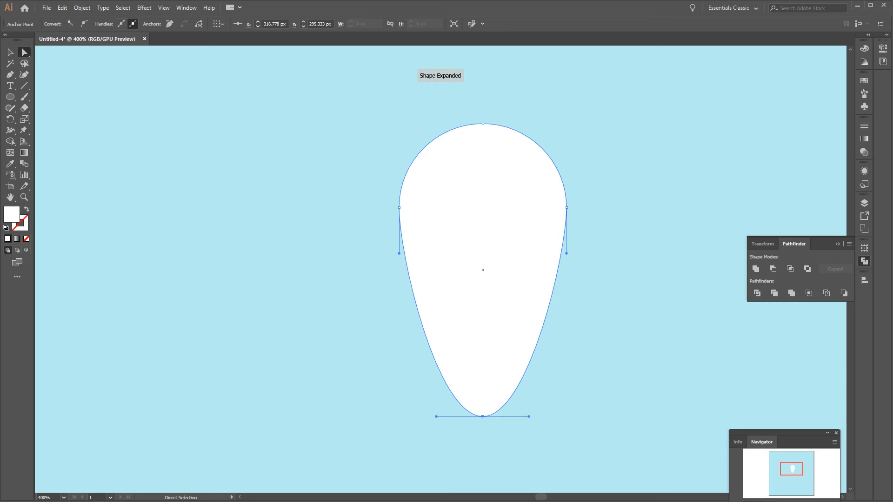
Lengthen both direction handles of the bottom anchor point equally to make the shape's narrow end rounder
click(529, 417)
drag(529, 417, 540, 417)
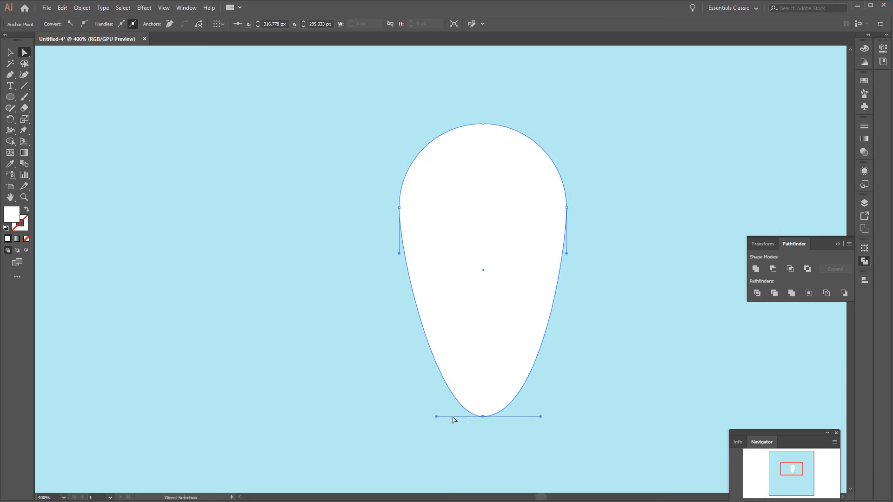
drag(436, 417, 425, 417)
click(601, 435)
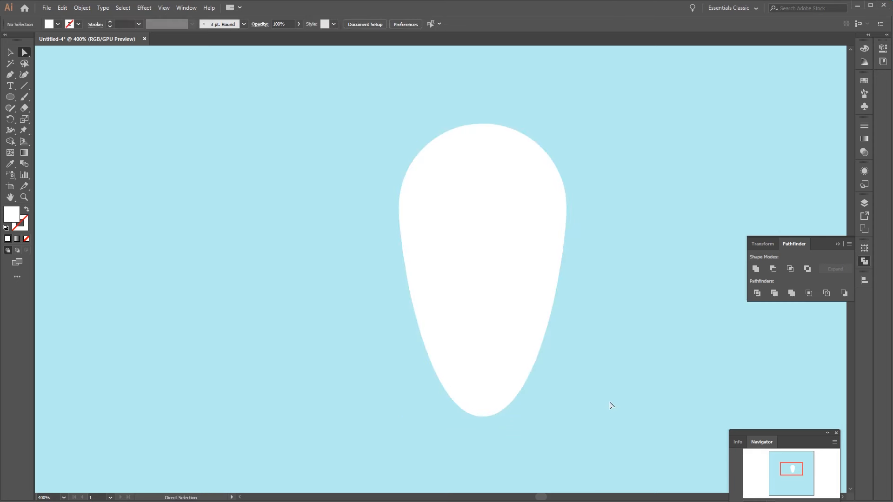
Move the tapered shape to X about 145 px, Y about 526 px, and bring the egg back onto the artboard's centre
key(v)
key(ctrl+minus)
key(ctrl+minus)
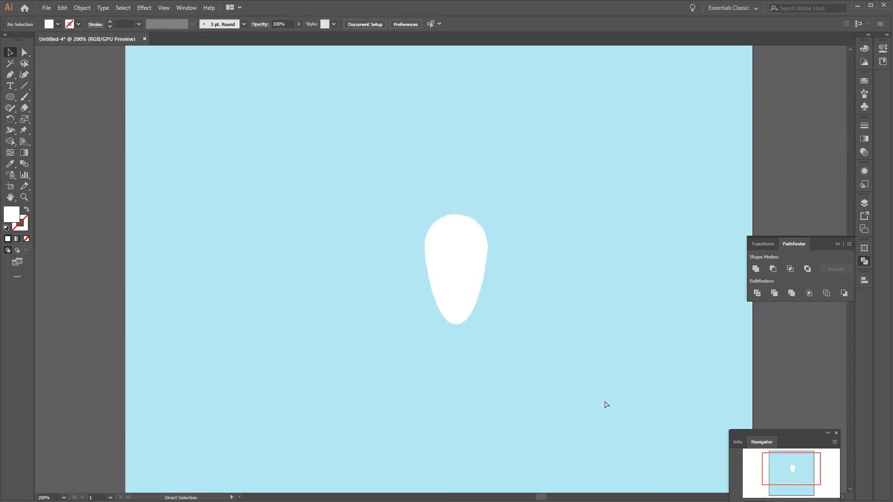
key(ctrl+minus)
drag(442, 279, 322, 477)
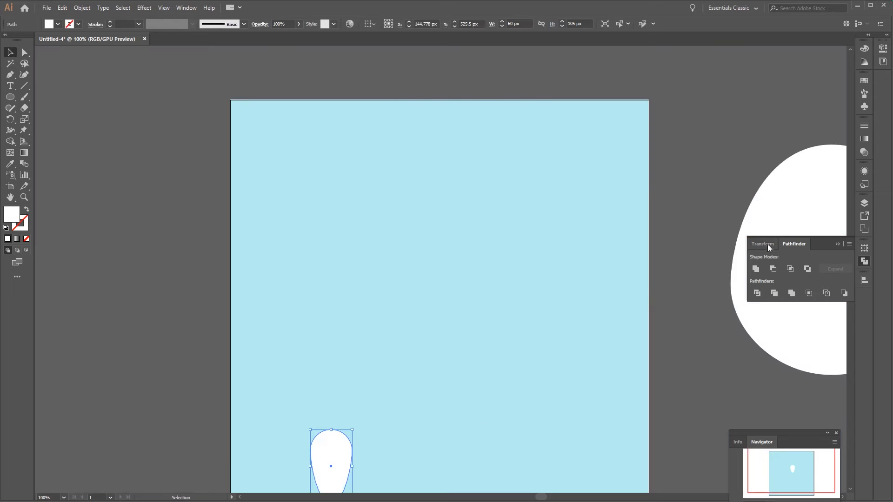
drag(797, 191, 406, 206)
click(506, 418)
scroll(507, 416, down, 2)
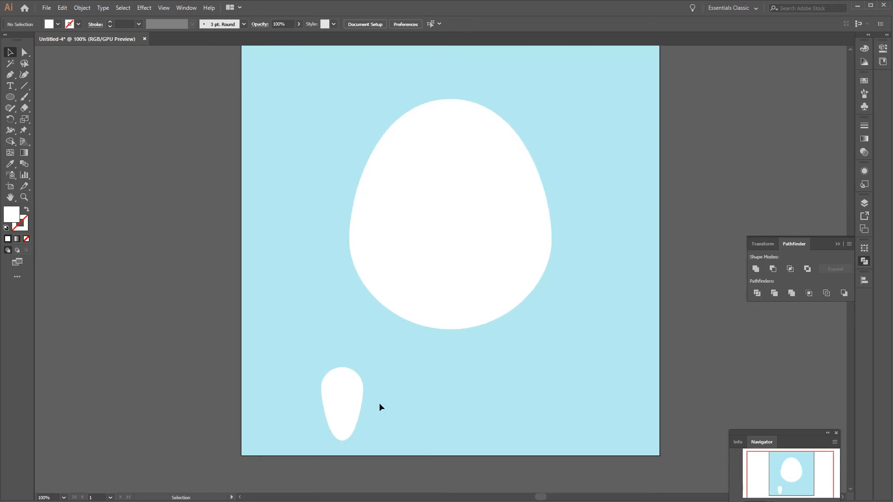
Place the tapered shape as a leg under the egg's left side and duplicate it horizontally to X about 353 px for the right leg
drag(348, 412, 414, 339)
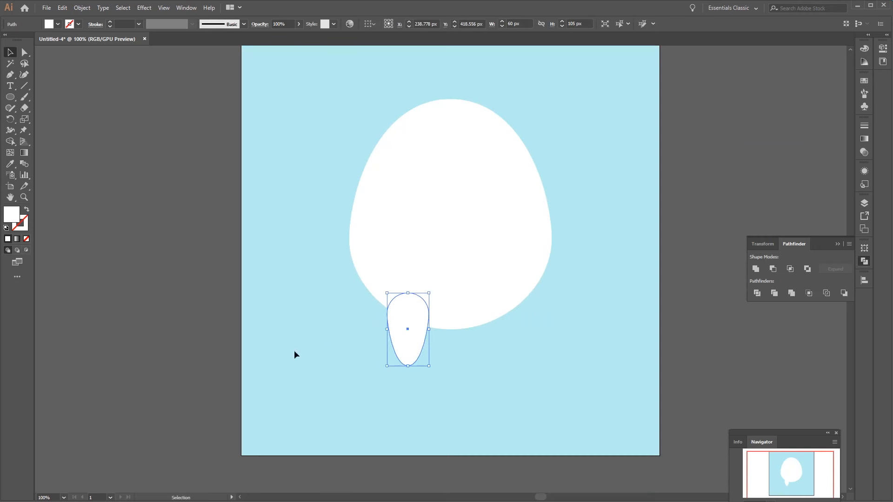
click(420, 398)
click(407, 348)
drag(407, 344, 488, 359)
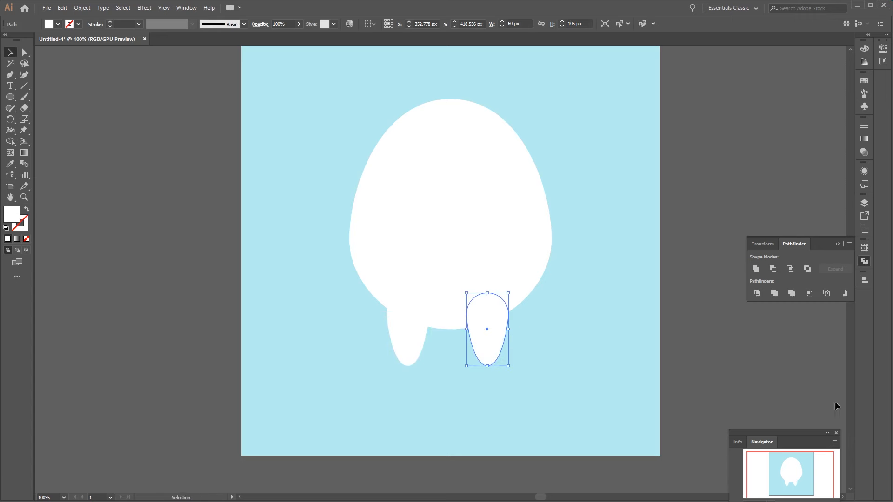
Group the two leg shapes so that they align as one object
click(508, 386)
drag(525, 385, 358, 345)
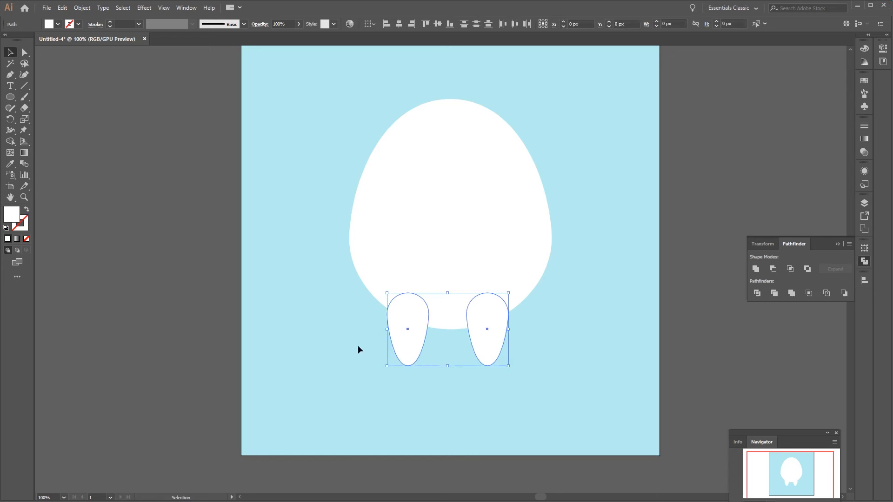
click(456, 401)
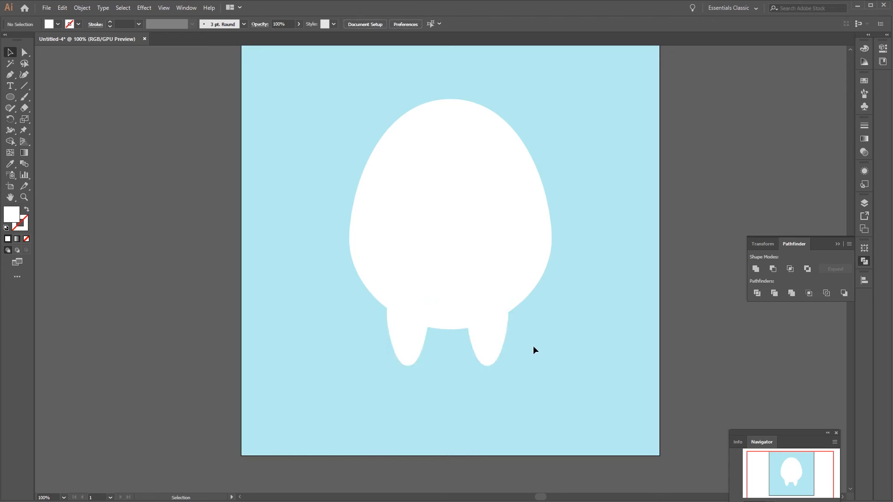
key(ctrl+a)
click(524, 359)
click(501, 345)
click(541, 354)
Centre the egg and the leg group horizontally on each other and unite them into one body shape
click(479, 233)
drag(550, 407, 300, 193)
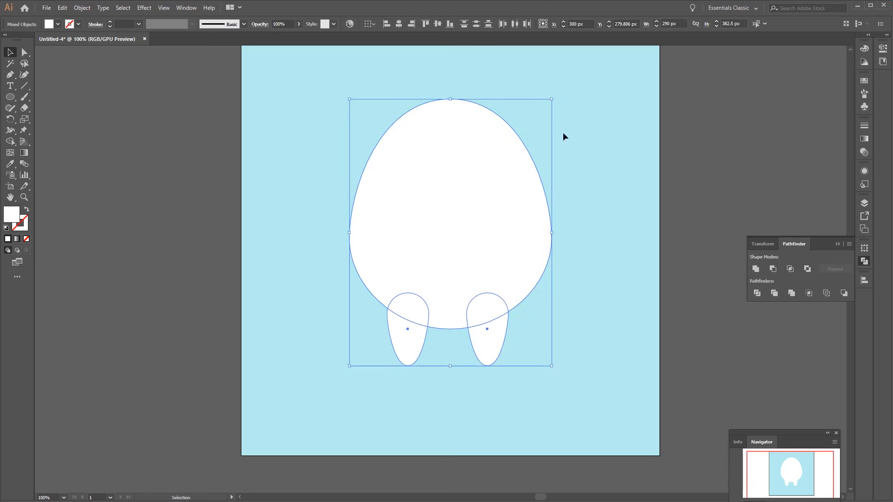
click(398, 25)
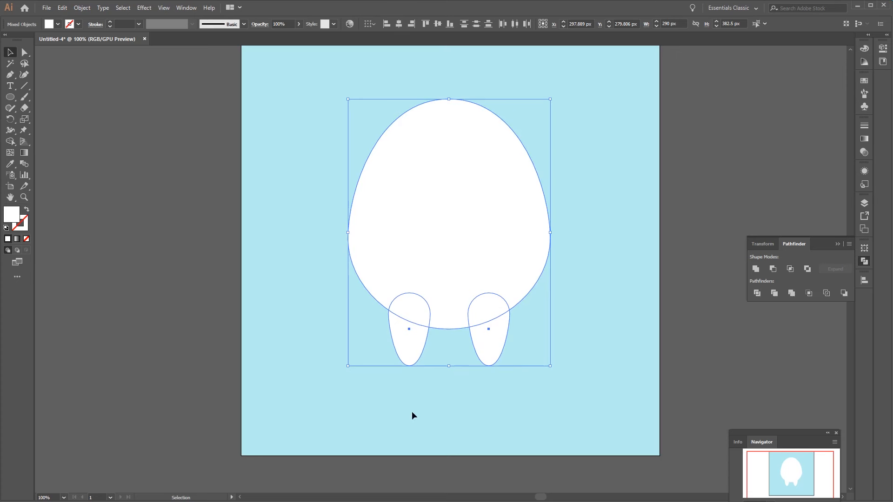
click(756, 269)
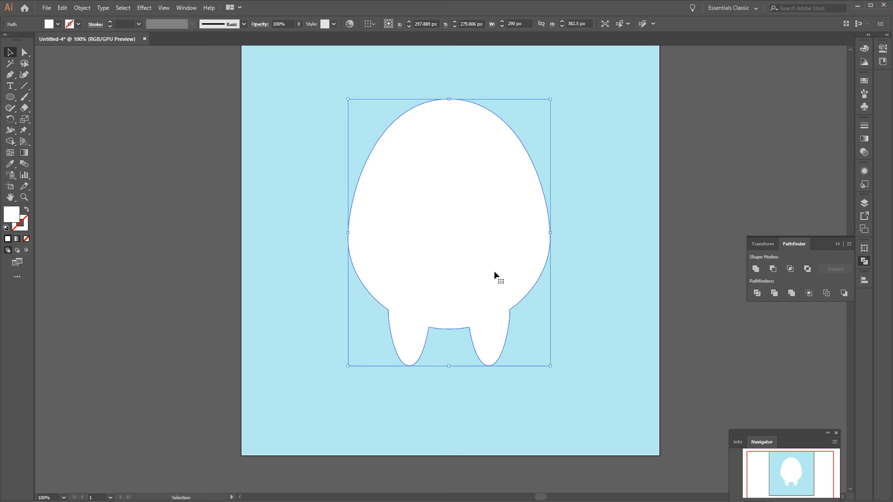
Give the united body a 6 px stroke in dark brown, RGB 96, 60, 54
click(92, 24)
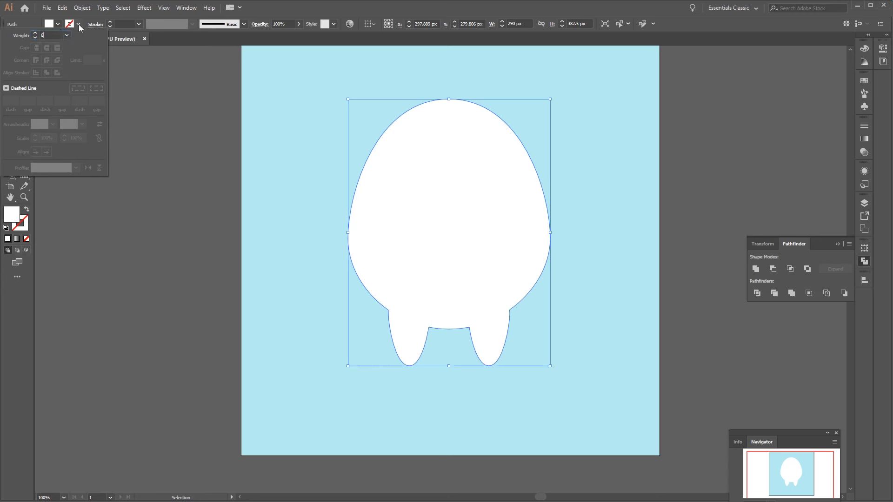
key(Return)
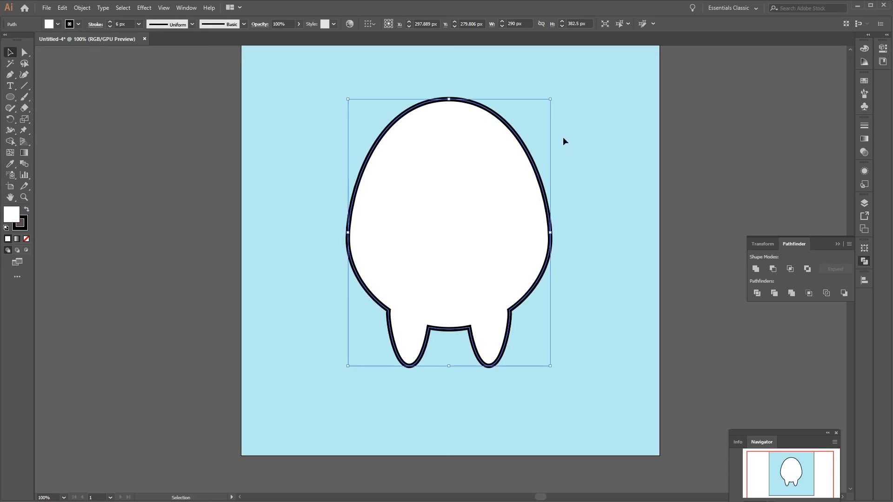
click(20, 232)
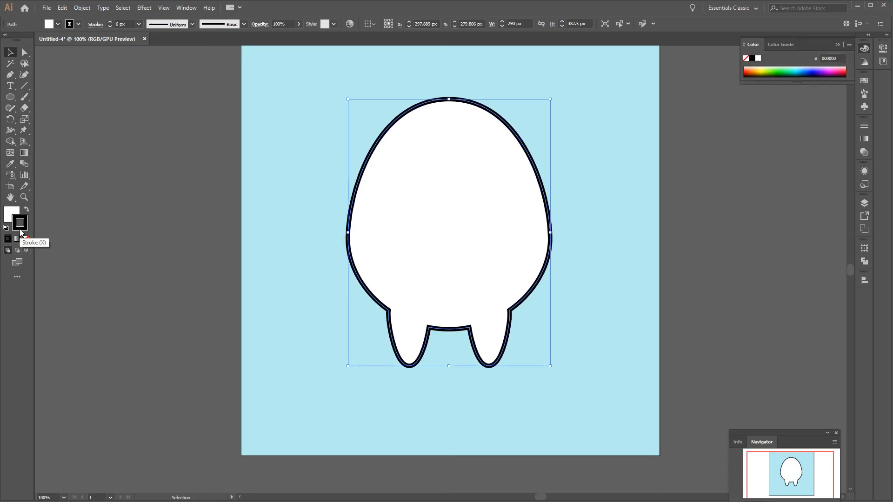
double_click(20, 233)
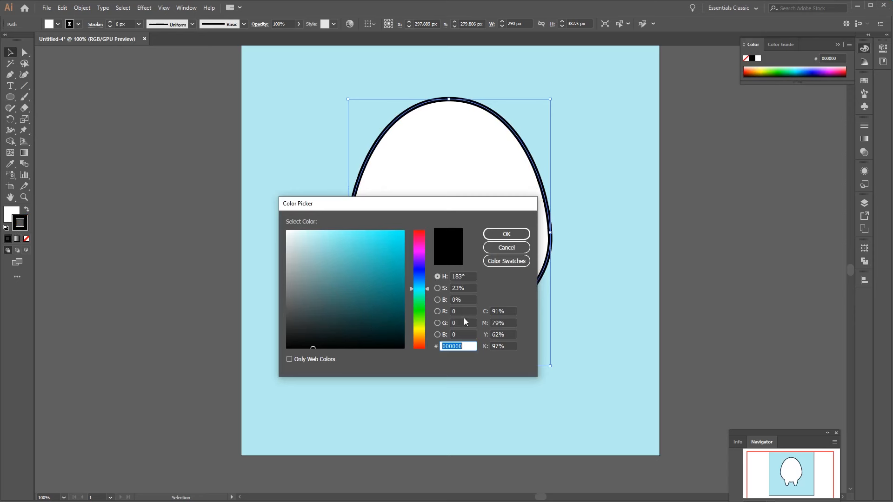
click(469, 312)
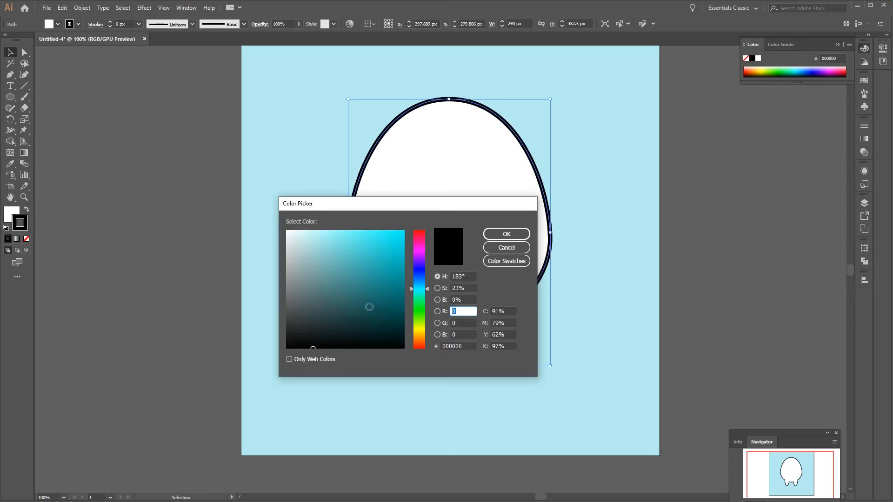
text(96)
key(Tab)
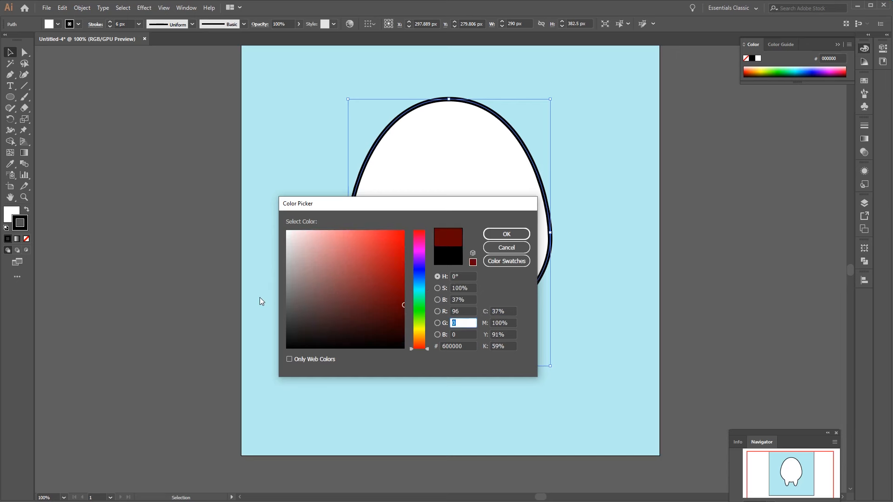
text(60)
key(Tab)
text(54)
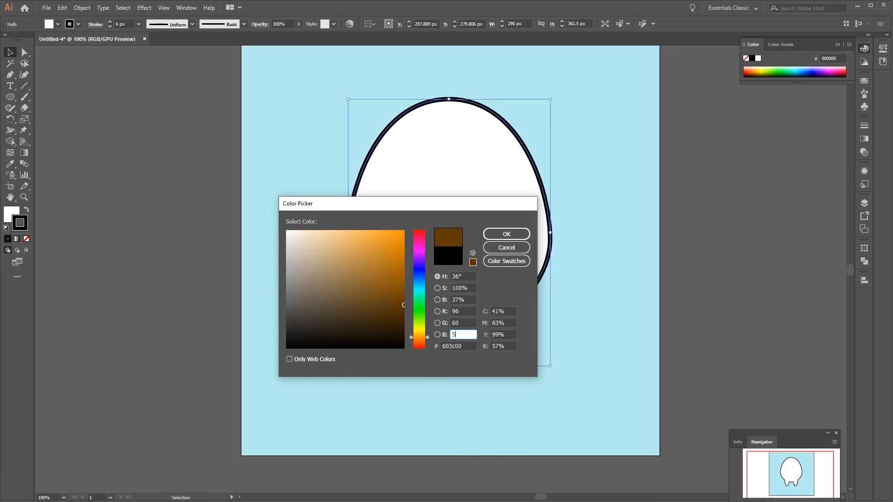
click(502, 239)
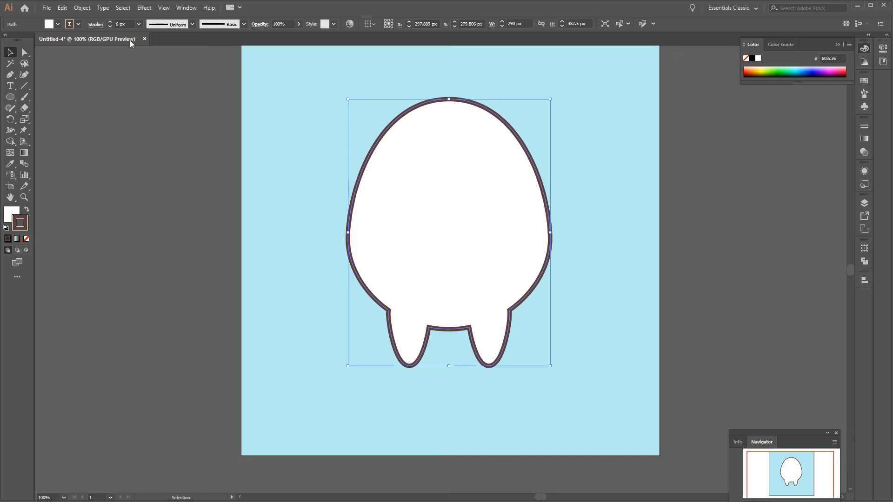
Set the body outline's stroke to a round cap and round join, and check the corners around the legs
click(95, 24)
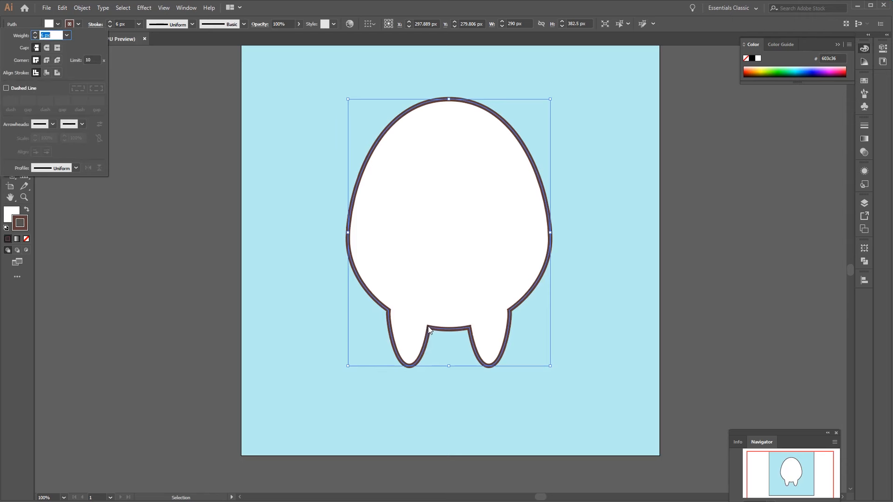
click(505, 314)
key(ctrl+plus)
key(ctrl+plus)
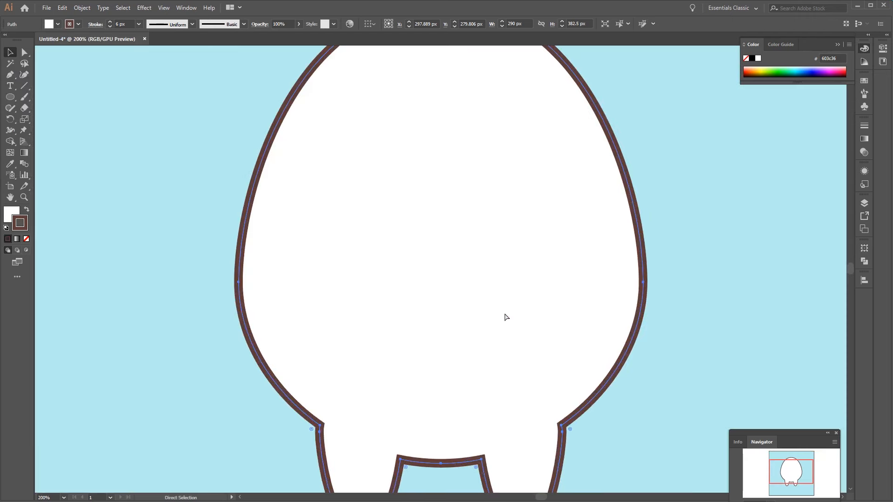
key(v)
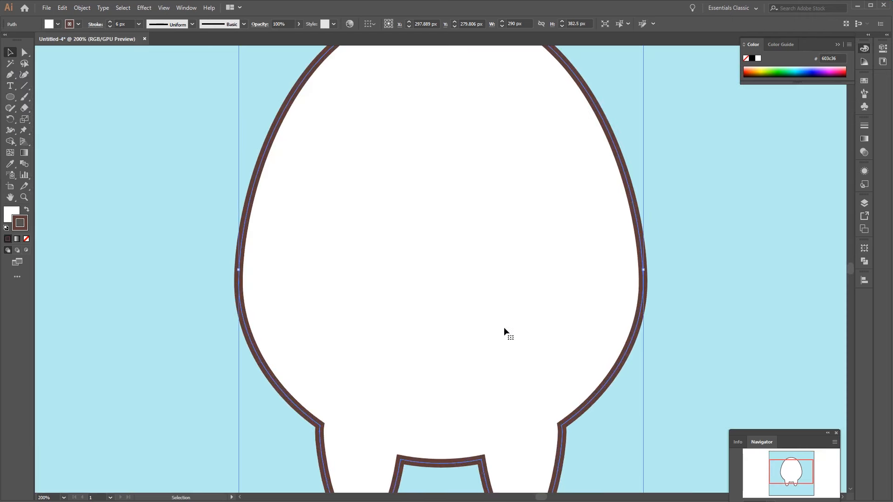
click(95, 24)
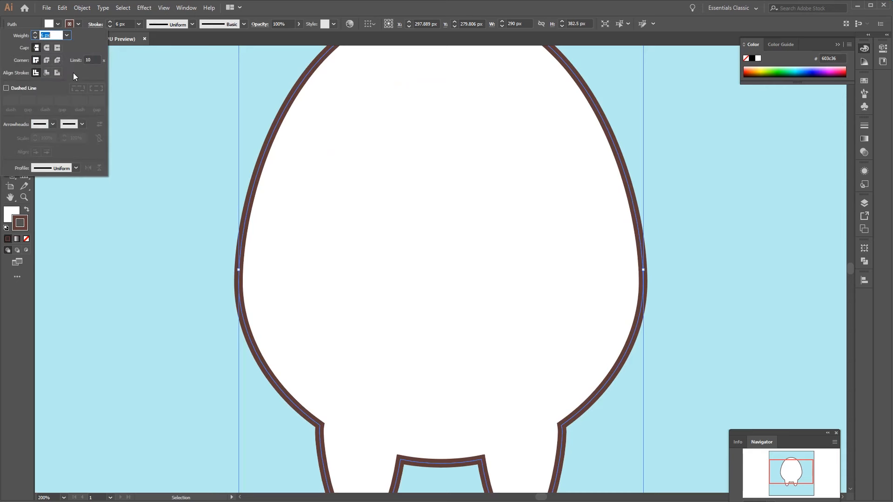
click(50, 49)
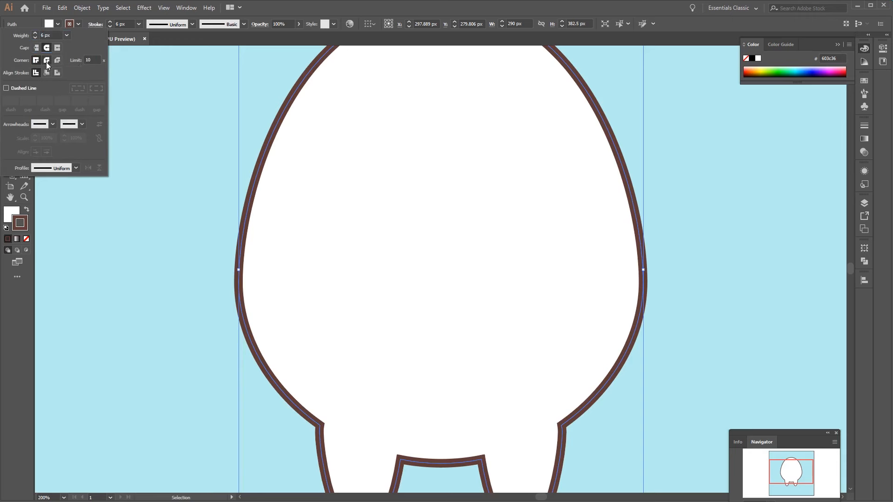
click(47, 61)
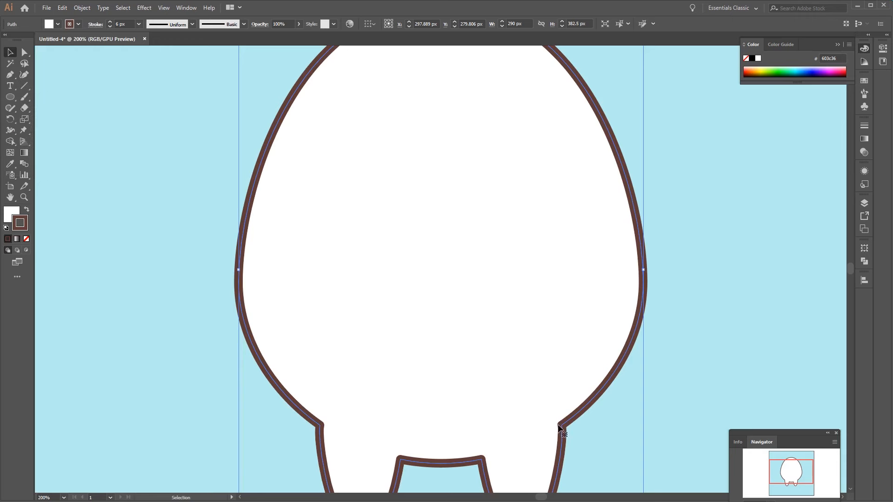
key(ctrl+plus)
key(ctrl+plus)
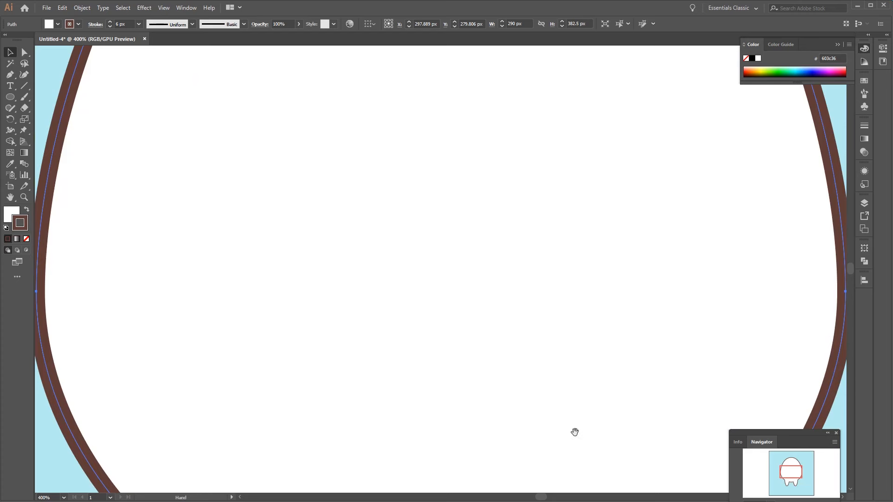
drag(574, 431, 501, 203)
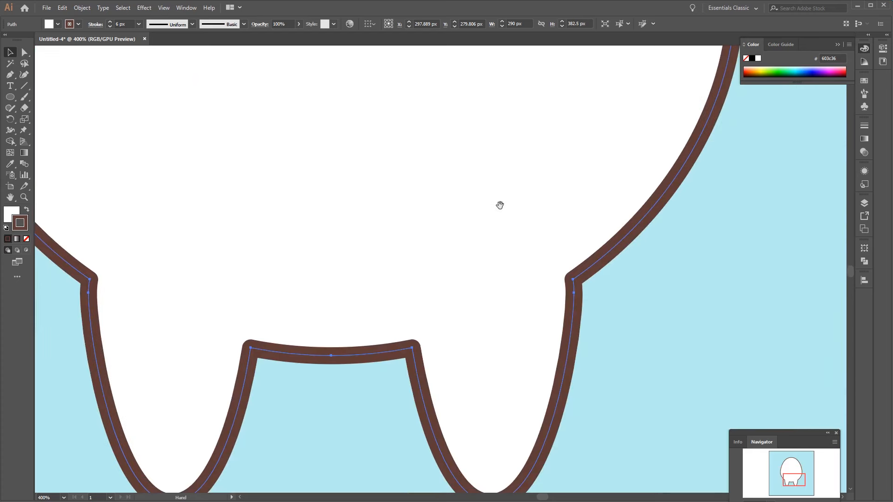
click(622, 336)
Move the outlined body shape off the artboard to the empty canvas on its right side
key(ctrl+minus)
key(ctrl+minus)
key(ctrl+minus)
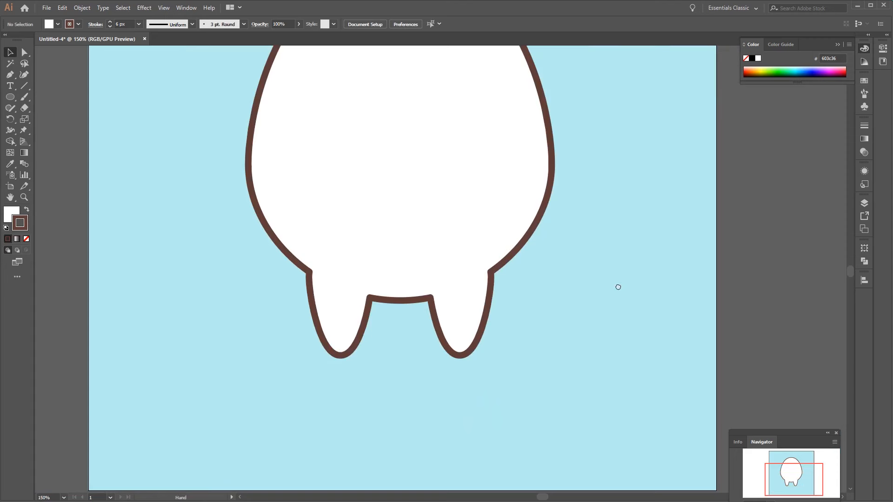
scroll(525, 259, up, 2)
click(431, 227)
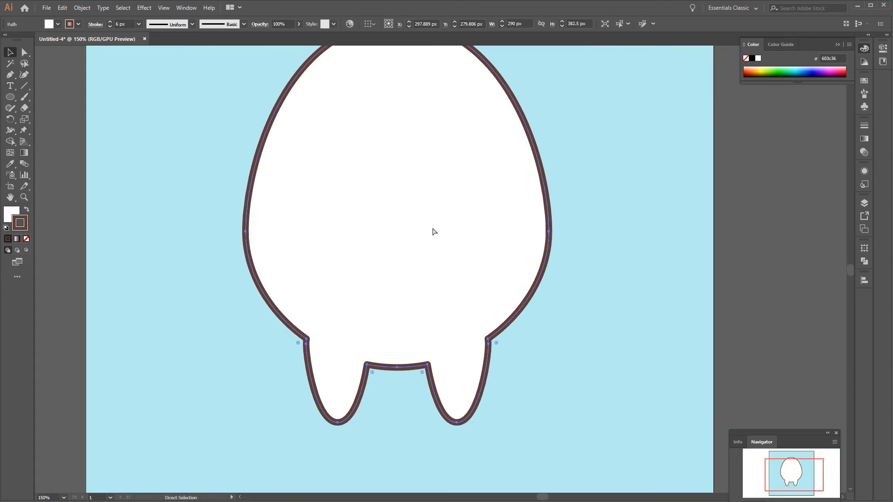
drag(381, 156, 875, 267)
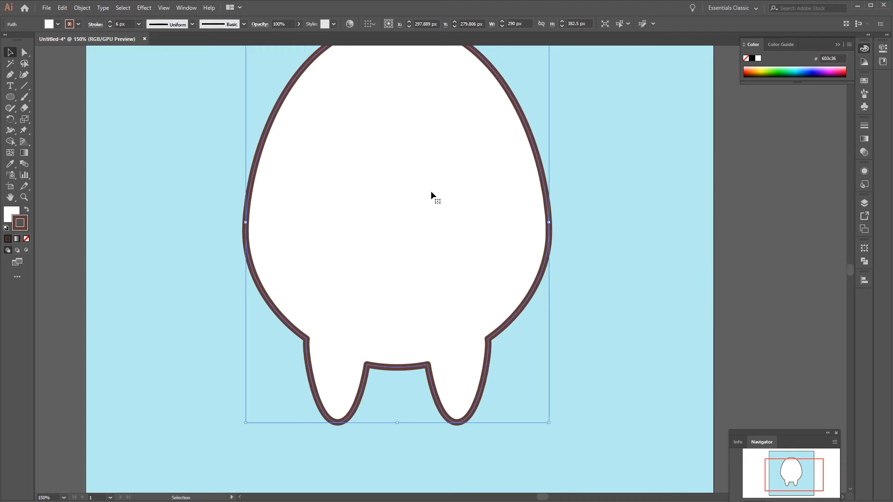
drag(431, 196, 793, 210)
drag(610, 278, 694, 258)
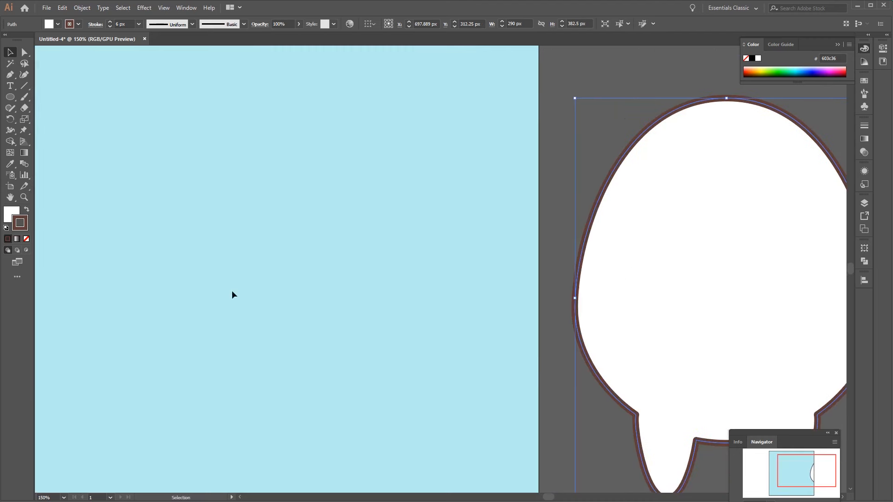
click(232, 290)
Draw an ellipse 210 px wide and 120 px high on the empty artboard
drag(198, 243, 371, 244)
drag(302, 247, 389, 299)
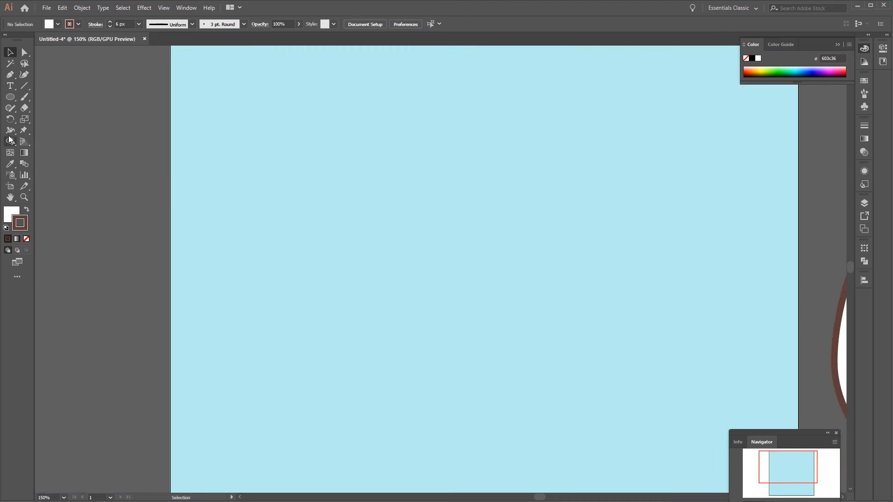
click(10, 97)
drag(511, 218, 504, 258)
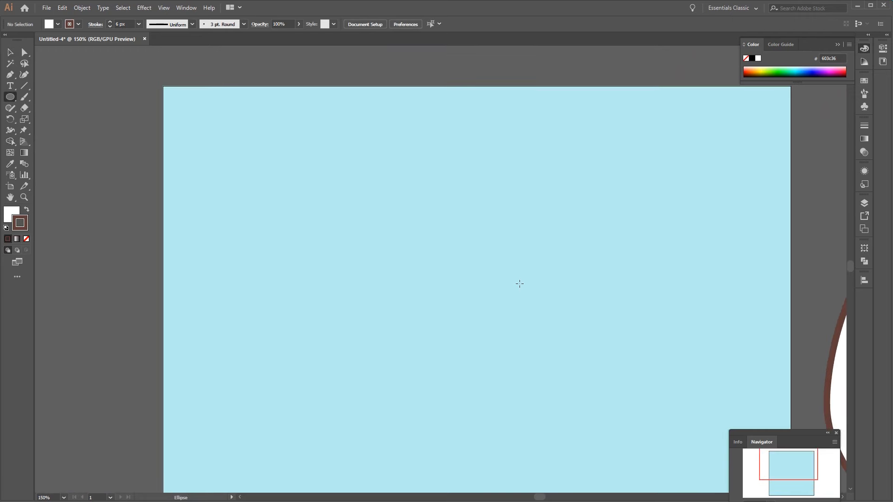
click(465, 276)
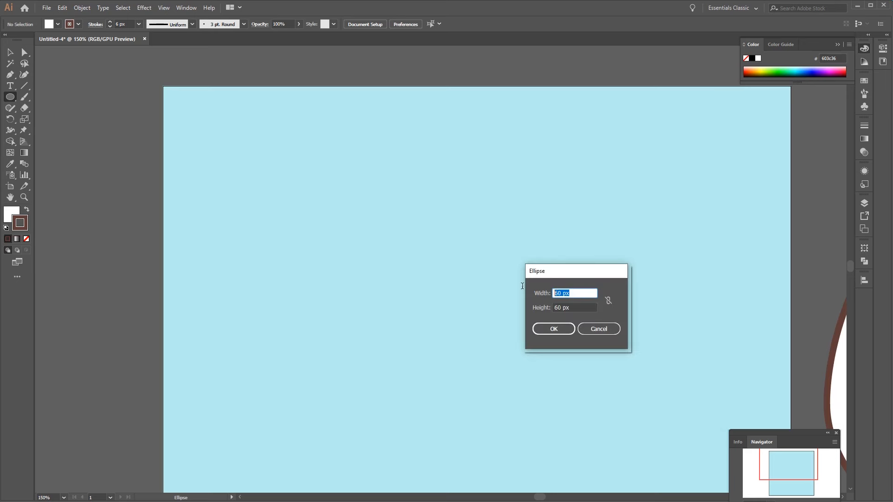
text(210)
key(Tab)
text(12)
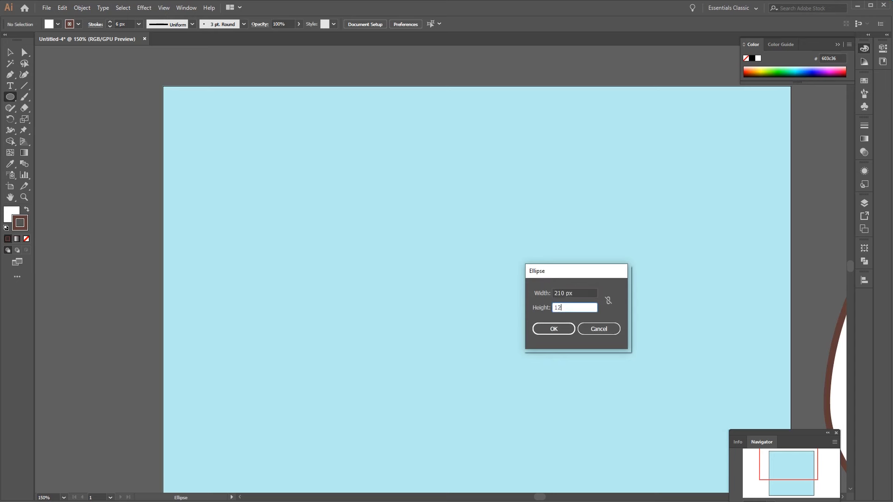
text(0)
click(563, 329)
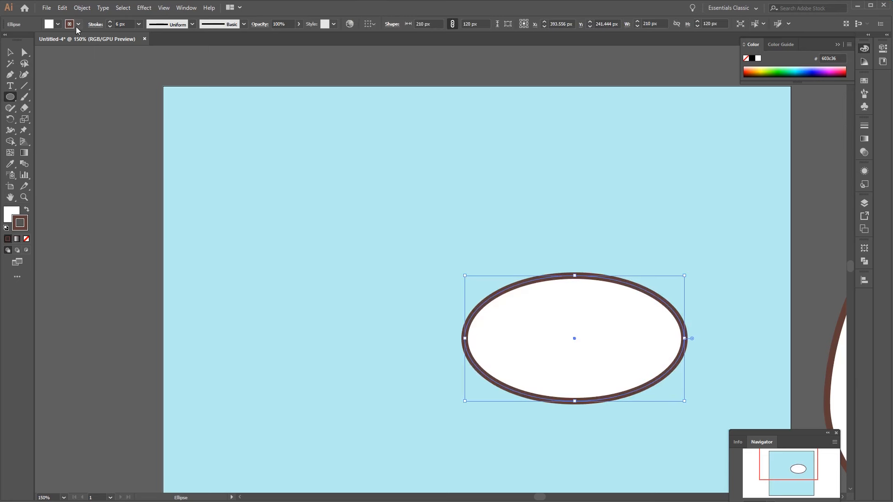
Remove the ellipse's stroke and fill it with teal, RGB 96, 198, 208
click(77, 24)
click(6, 40)
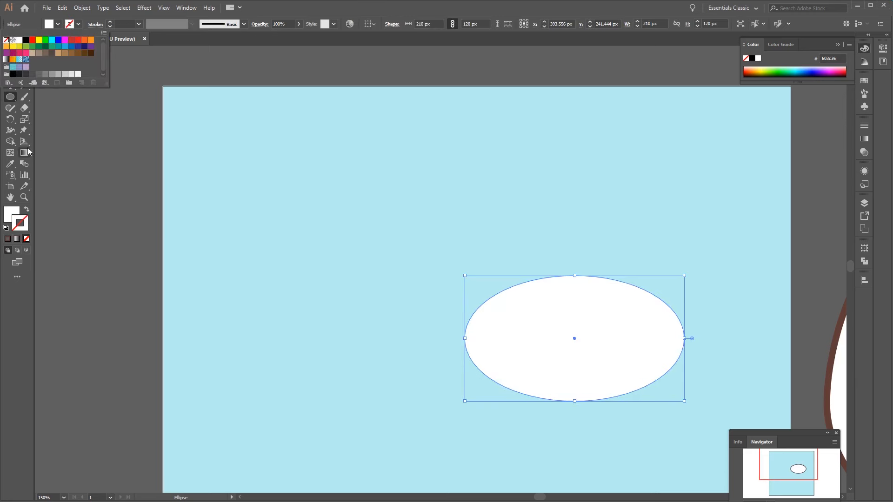
click(7, 219)
double_click(7, 219)
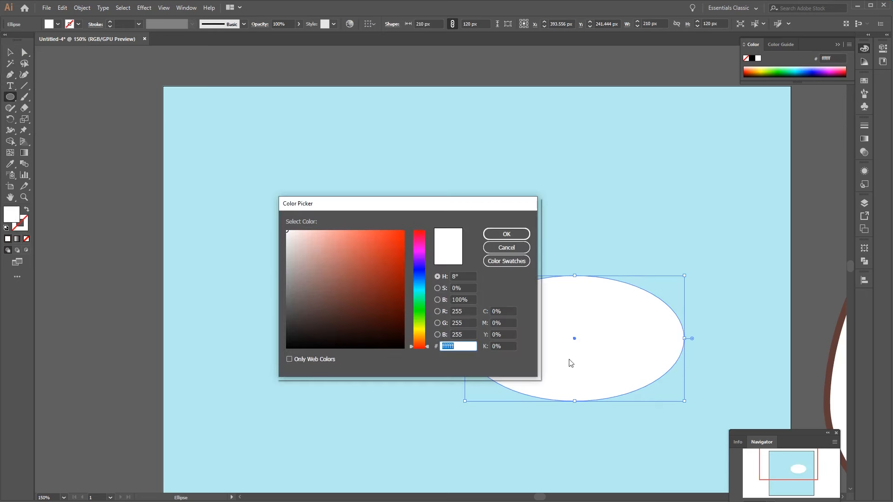
click(461, 310)
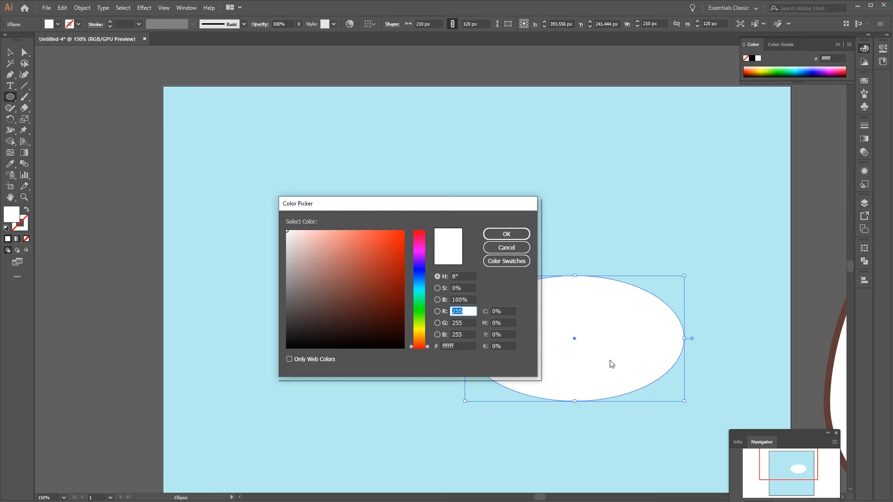
text(96)
key(Tab)
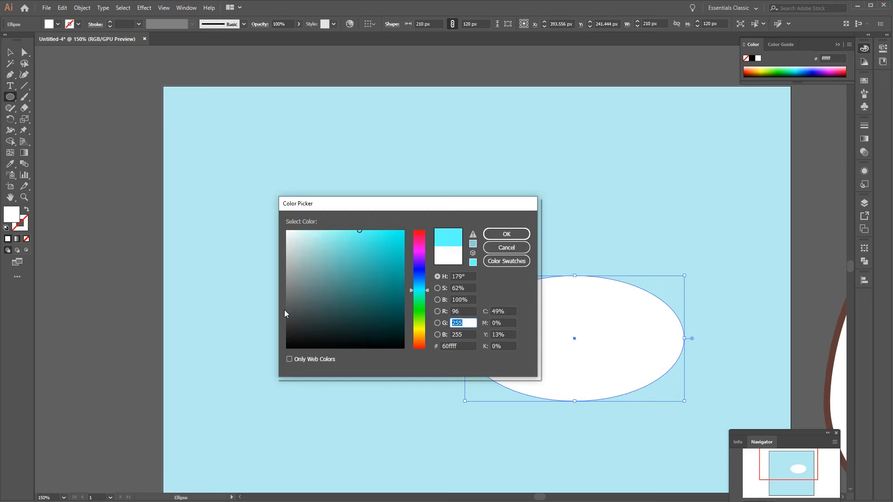
text(198)
key(Tab)
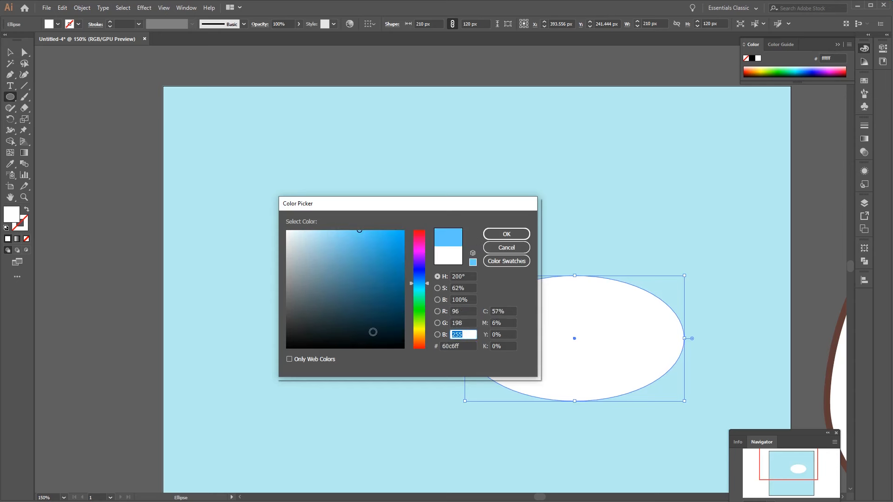
text(208)
click(507, 234)
Move the teal ellipse to the horizontal middle of the artboard, in its upper half
key(v)
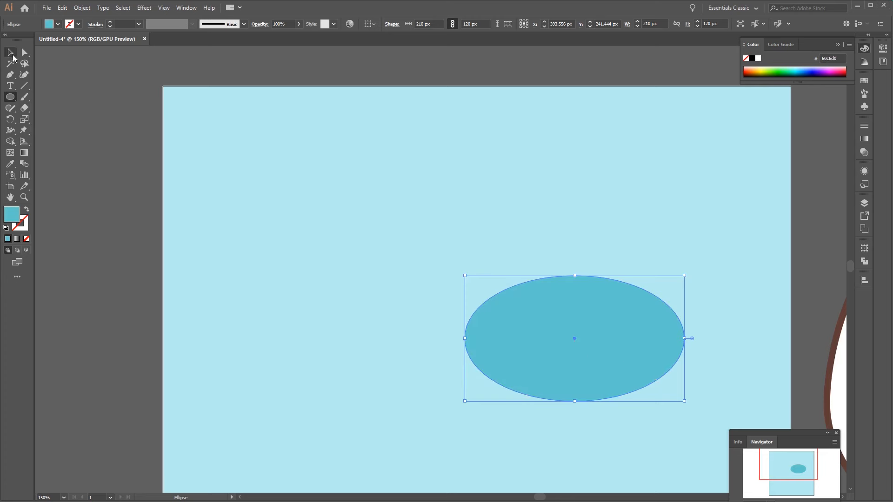
drag(557, 308, 447, 259)
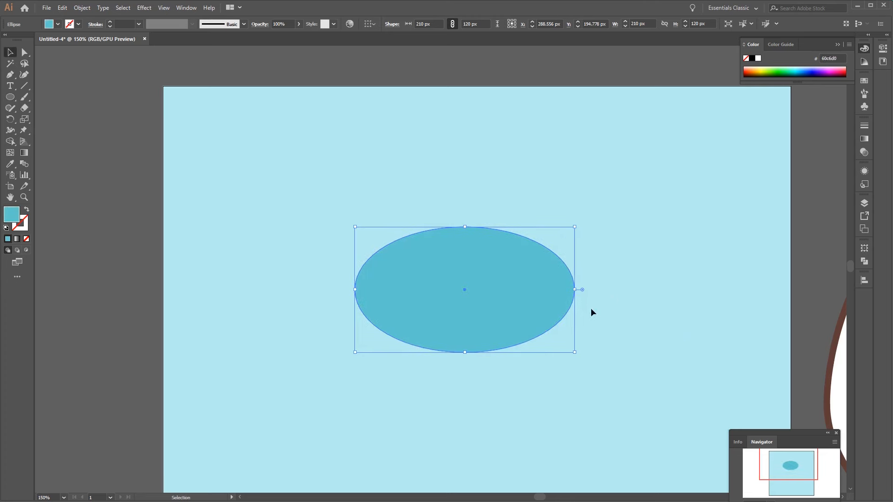
drag(635, 298, 428, 289)
click(704, 292)
drag(331, 209, 541, 251)
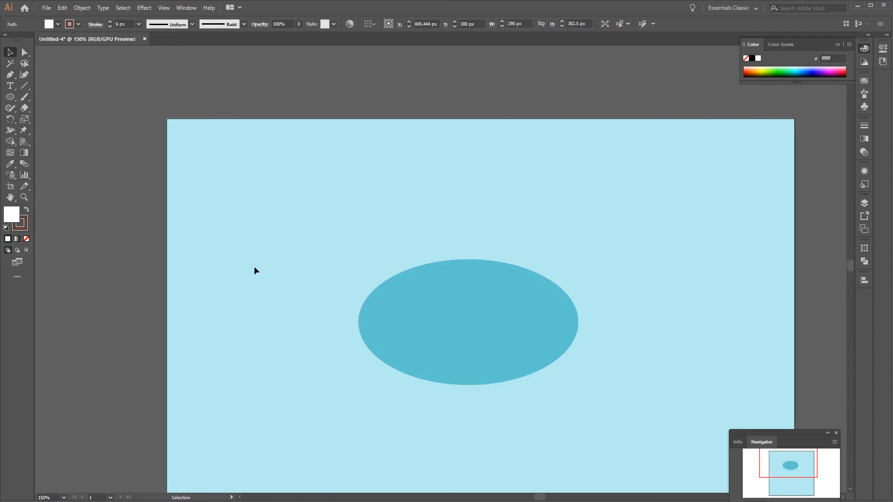
Raise the teal ellipse's bottom anchor point by about 10 px to flatten its lower edge
click(25, 52)
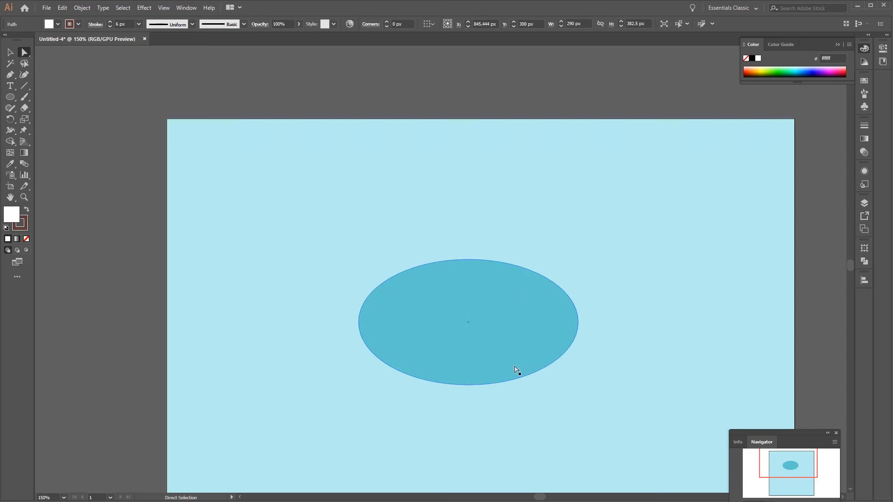
drag(512, 362, 488, 330)
click(448, 354)
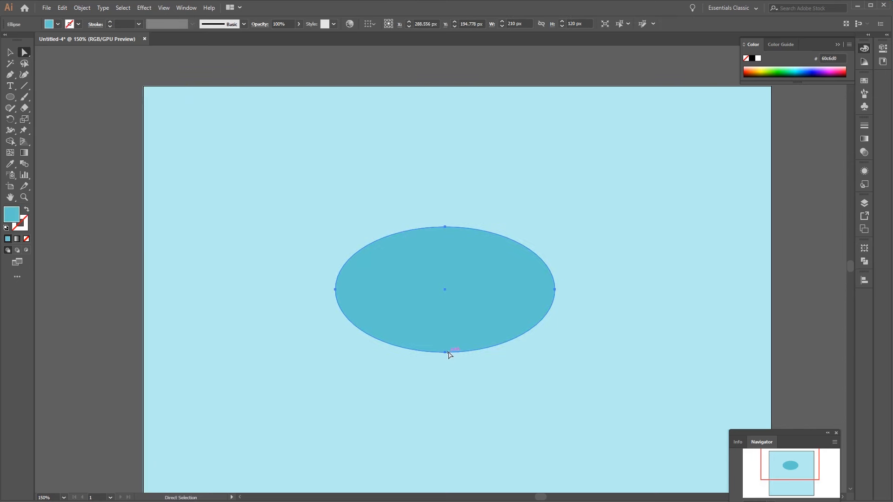
click(445, 352)
drag(446, 353, 449, 341)
key(ctrl+z)
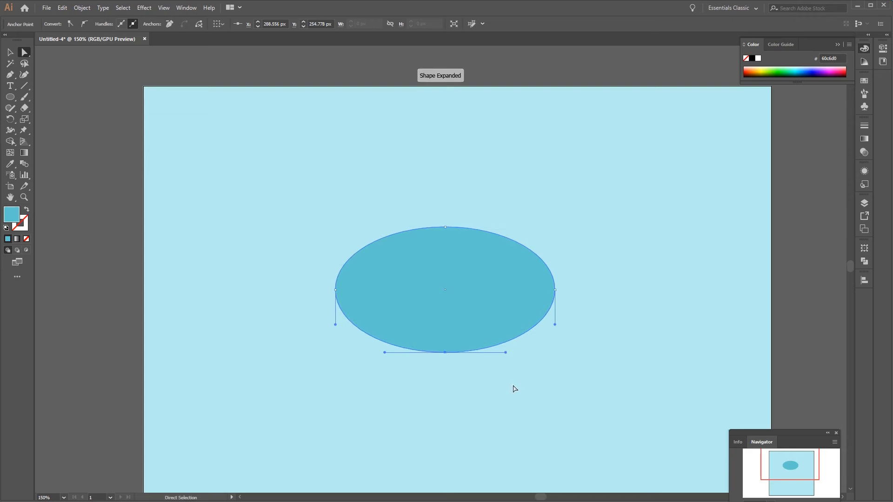
key(ctrl+plus)
key(ctrl+plus)
key(ctrl+plus)
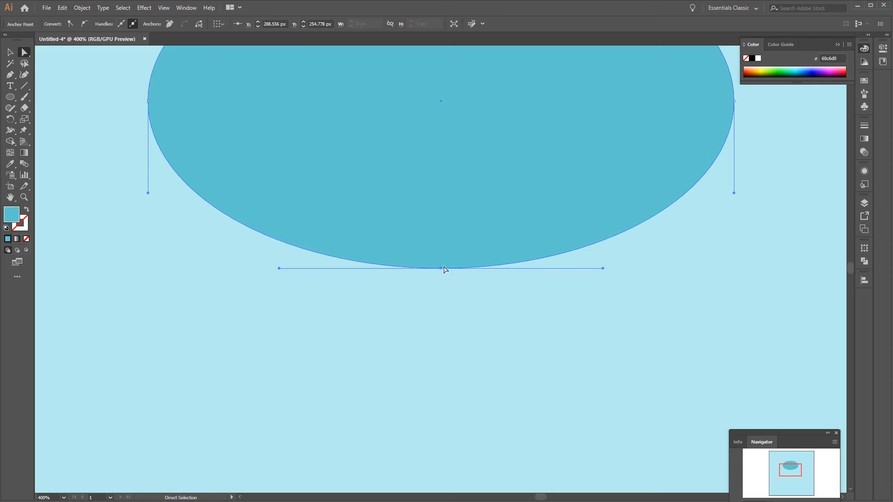
drag(440, 268, 445, 241)
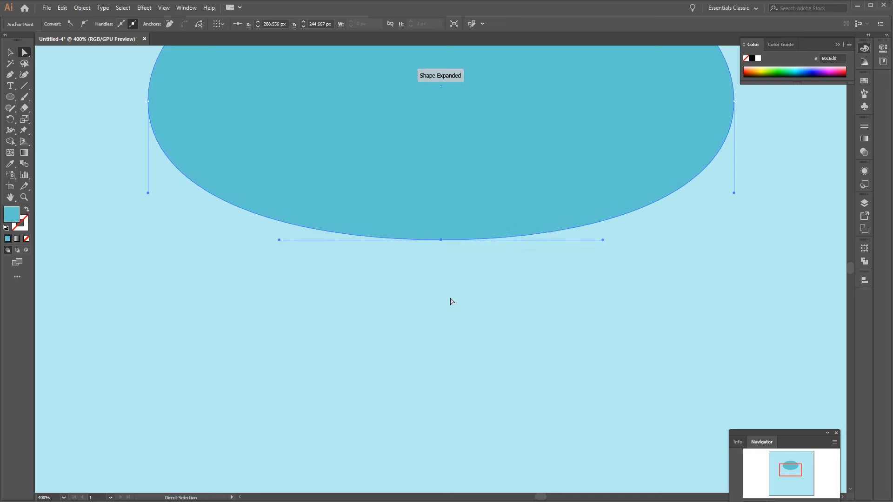
click(447, 303)
key(ctrl+minus)
key(ctrl+minus)
key(ctrl+minus)
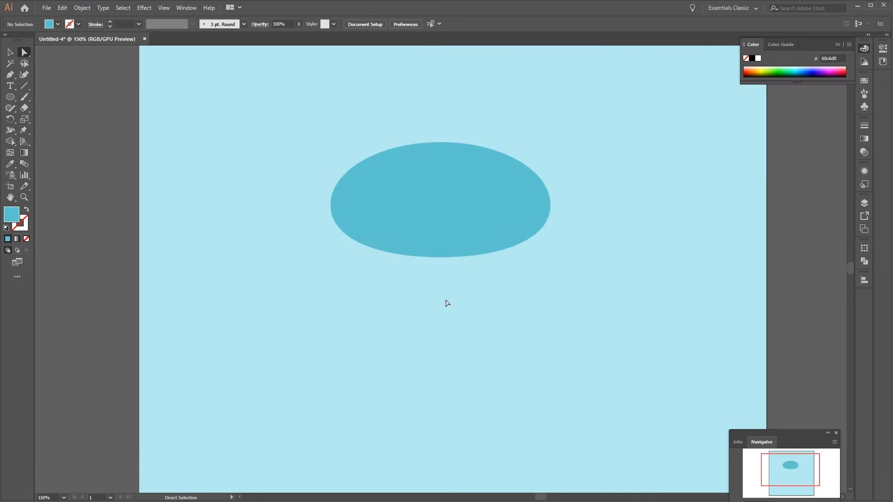
Move the body back onto the artboard so that the teal shape lies over its upper part
drag(436, 283, 433, 335)
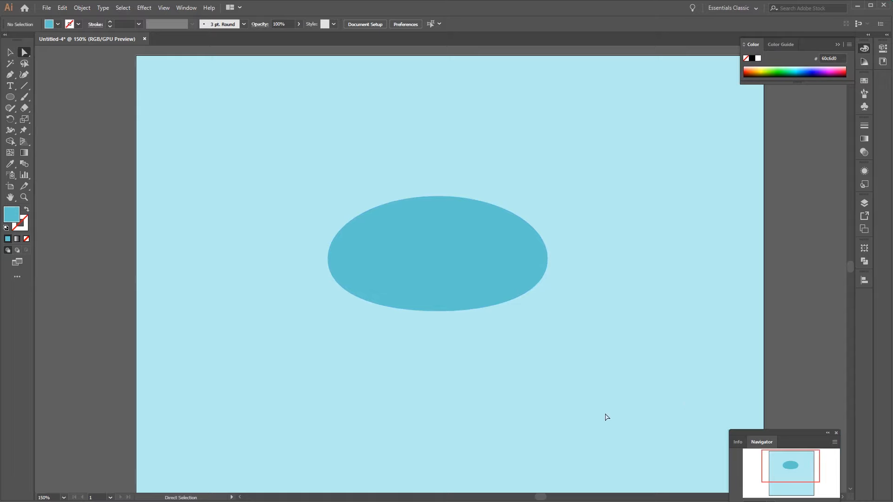
click(10, 53)
drag(630, 339, 292, 303)
drag(717, 286, 224, 307)
drag(245, 251, 533, 279)
drag(508, 327, 431, 297)
drag(459, 336, 450, 322)
click(588, 209)
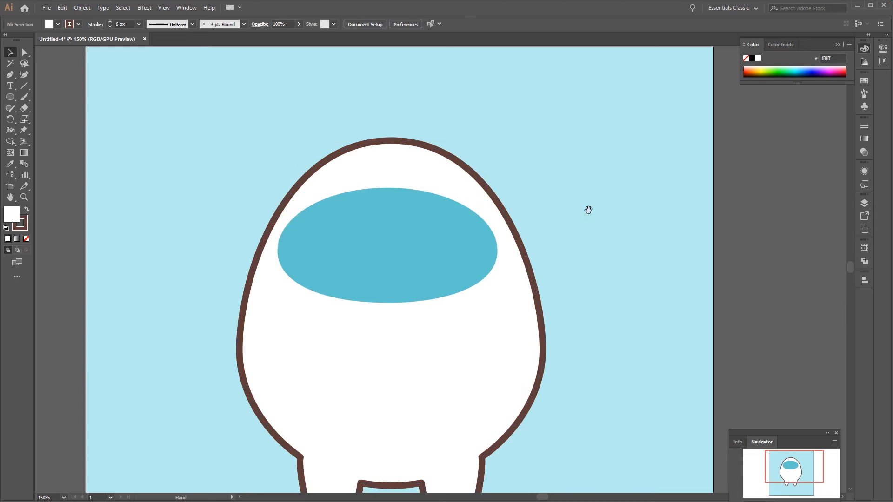
Shift the teal face shape slightly down on the body and centre the two horizontally on each other
drag(588, 209, 619, 239)
drag(462, 271, 443, 287)
click(557, 159)
drag(549, 151, 295, 387)
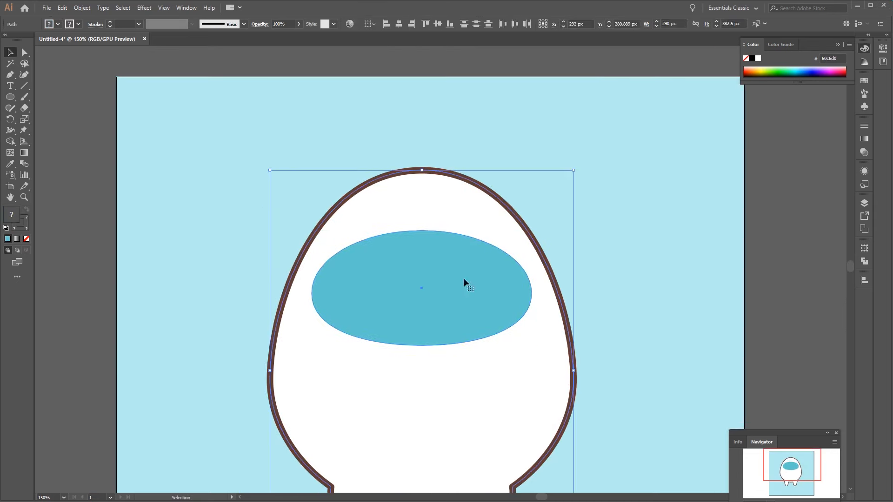
drag(556, 143, 410, 251)
click(715, 277)
Move the body and its teal face together off the artboard to the canvas on its right side
key(ctrl+minus)
key(ctrl+minus)
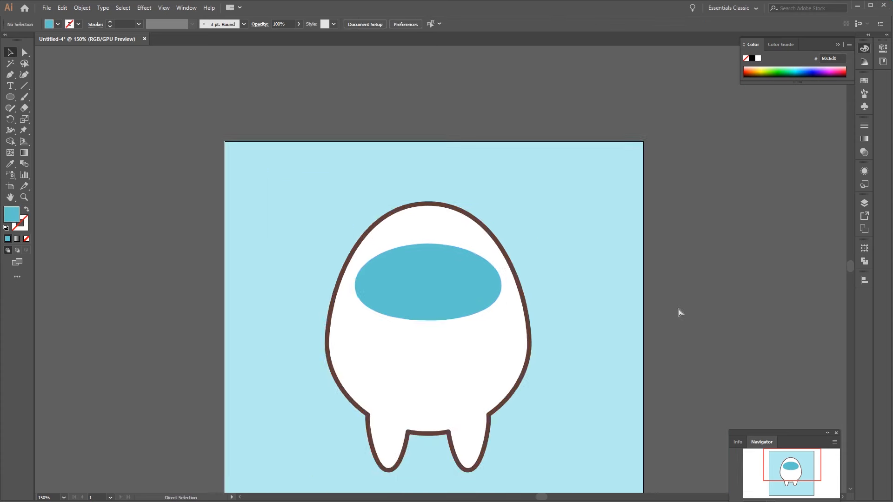
drag(403, 328, 696, 310)
click(454, 240)
Draw a small ellipse 30 px wide and 38 px high on the empty artboard
drag(454, 240, 547, 346)
key(ctrl+plus)
key(ctrl+plus)
key(ctrl+plus)
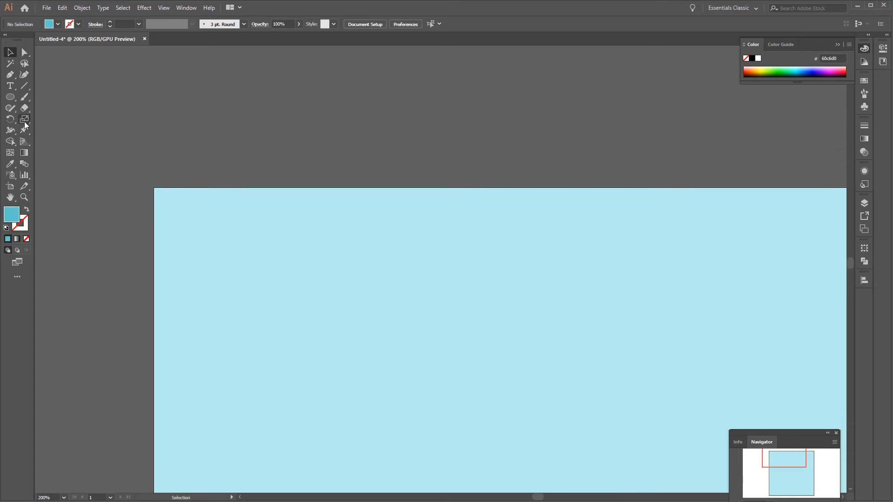
click(11, 99)
click(543, 315)
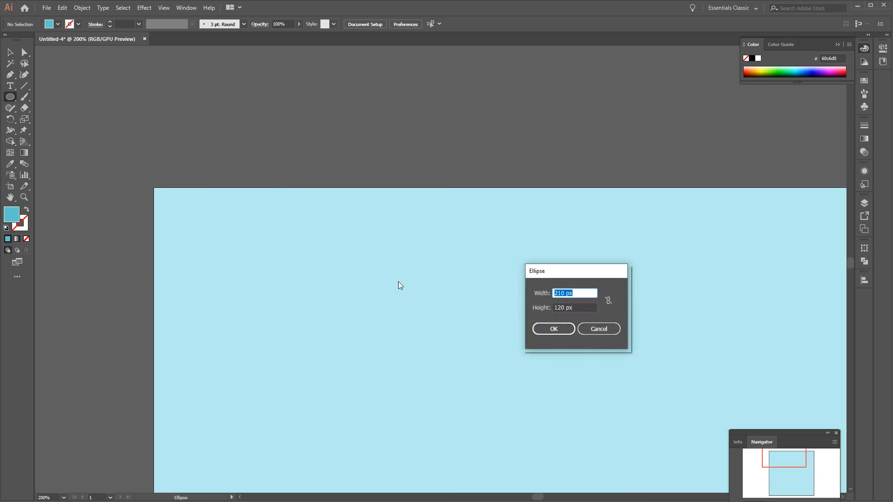
text(30)
key(Tab)
text(3)
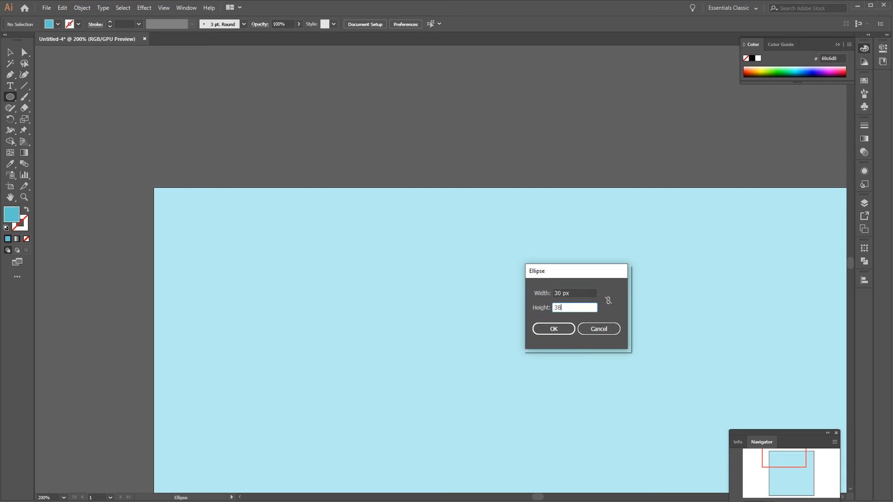
click(564, 329)
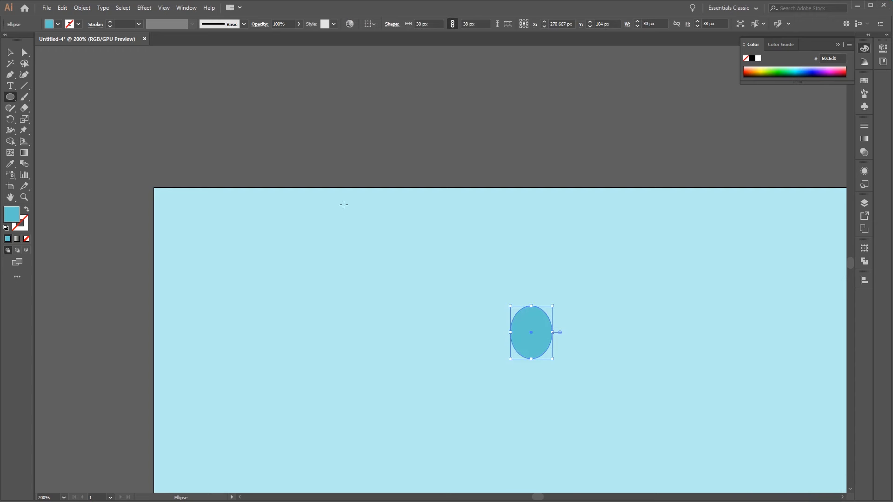
Save the brown stroke colour of the yeti's body outline as a new swatch
click(11, 53)
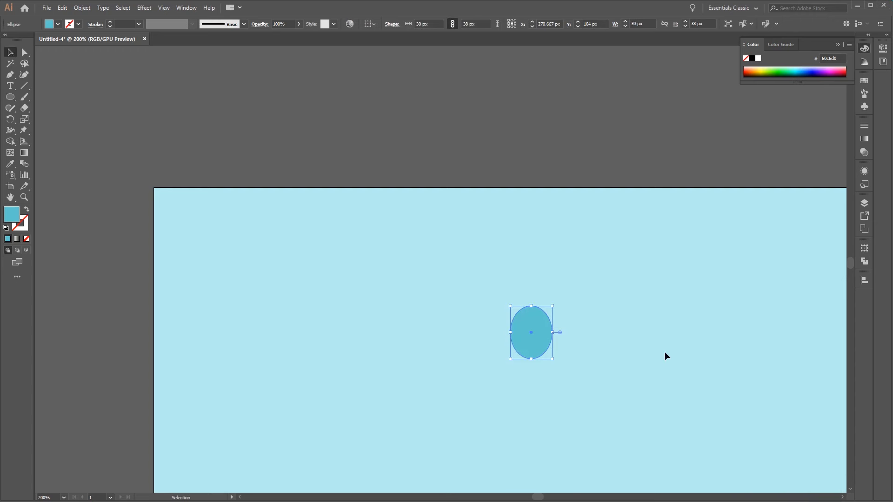
drag(665, 351, 426, 282)
drag(648, 329, 400, 271)
drag(671, 320, 650, 314)
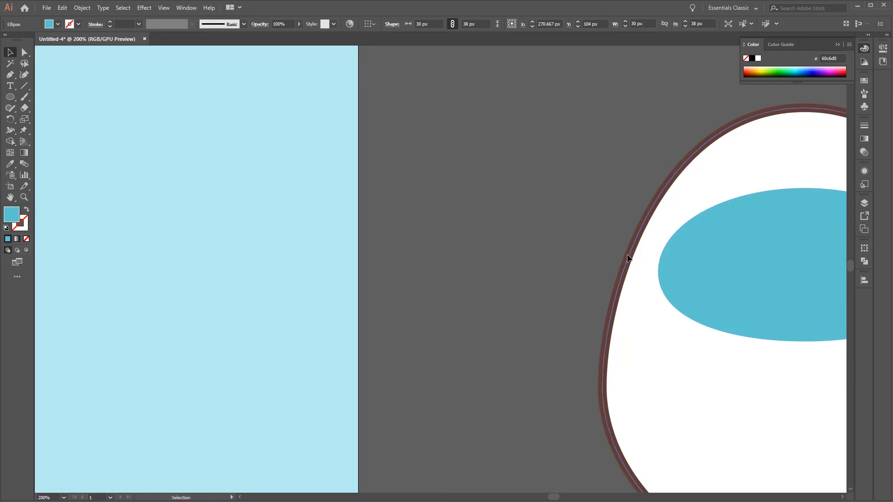
click(628, 259)
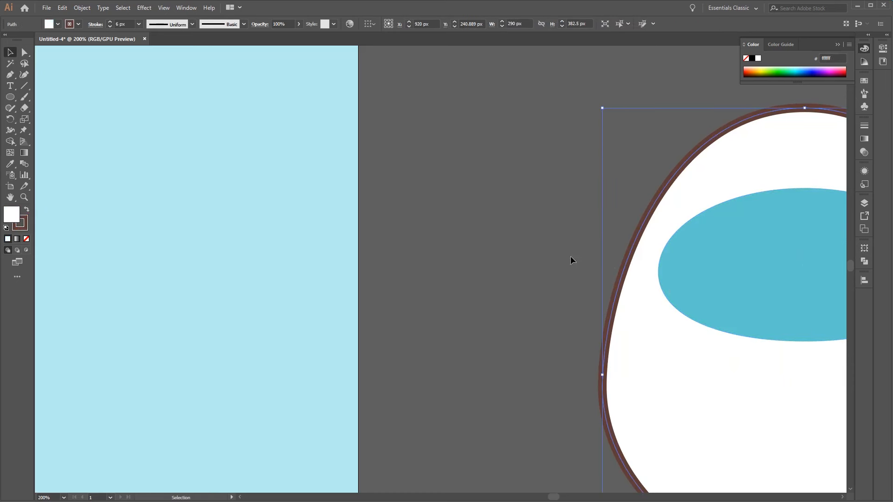
click(79, 24)
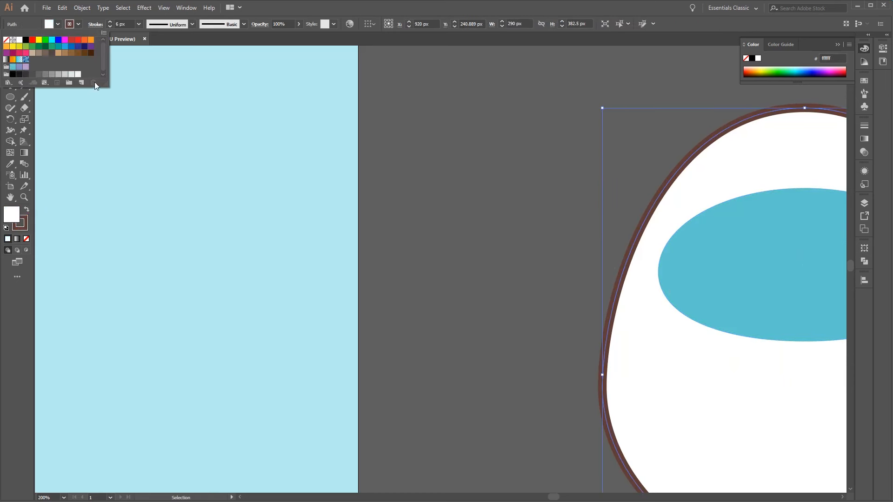
click(26, 209)
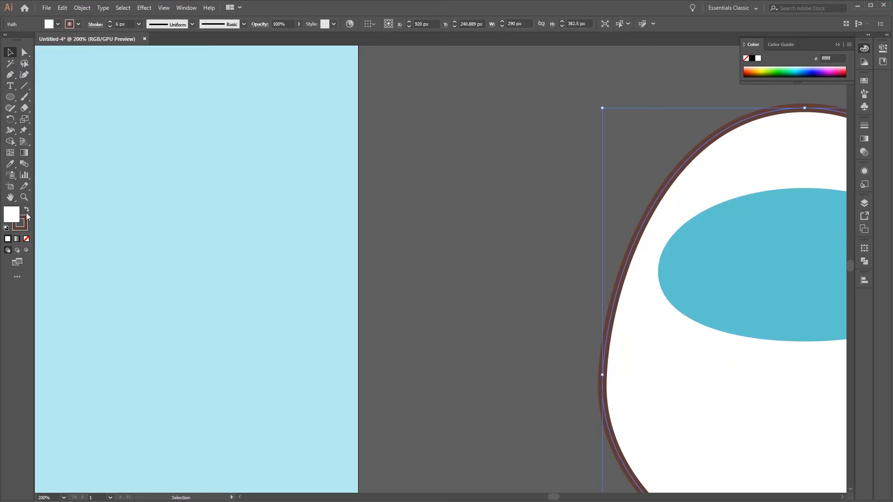
click(27, 222)
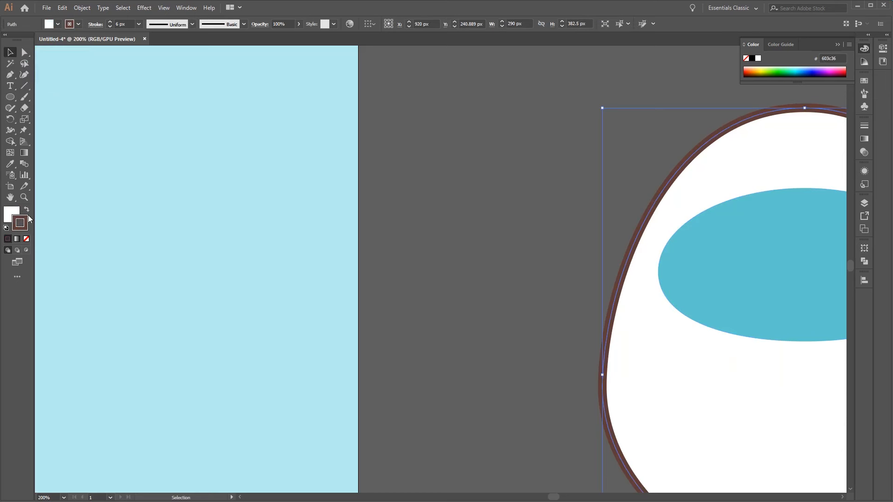
click(78, 24)
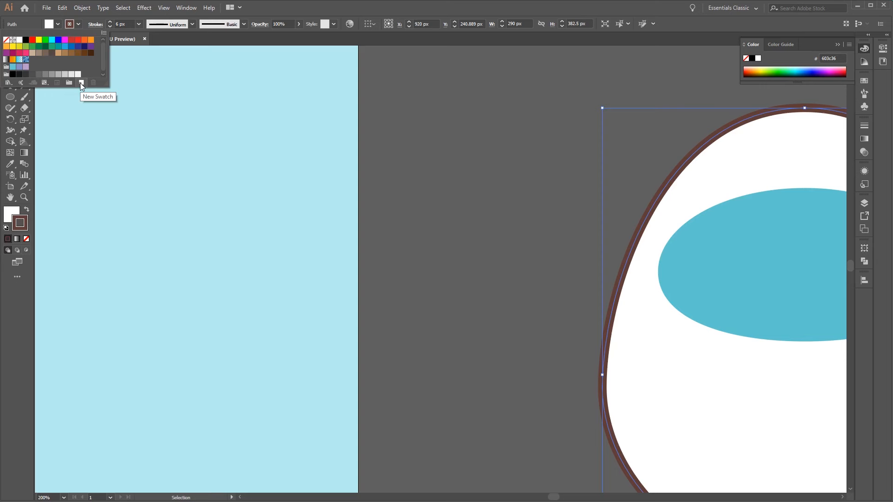
click(81, 83)
click(556, 328)
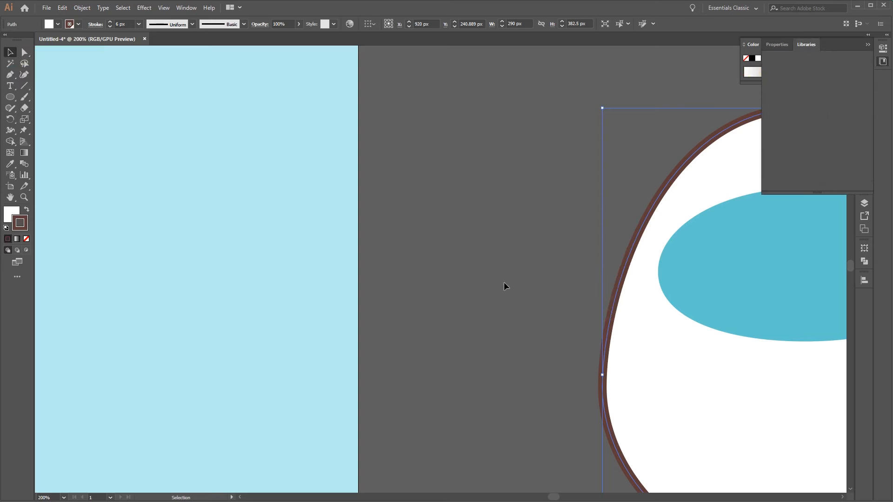
click(505, 285)
Fill the small teal ellipse on the artboard with the newly saved brown swatch
drag(229, 149, 469, 273)
drag(199, 299, 387, 243)
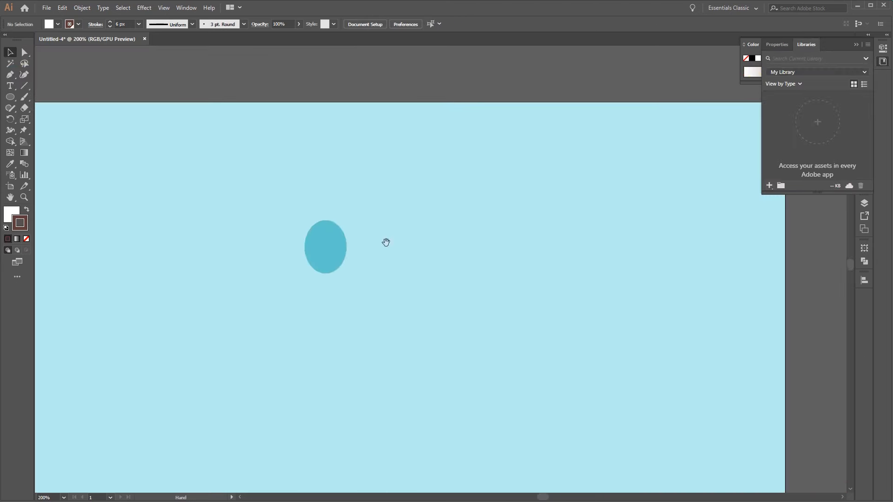
click(343, 243)
drag(283, 169, 343, 166)
key(v)
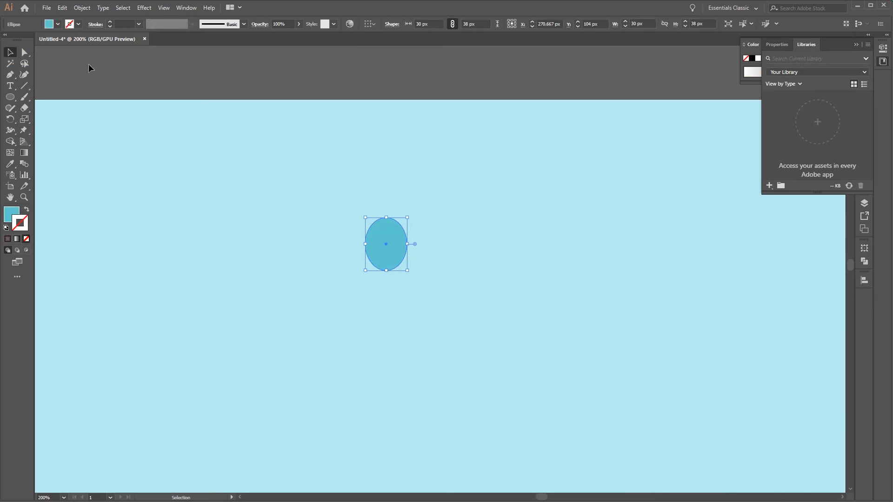
click(59, 25)
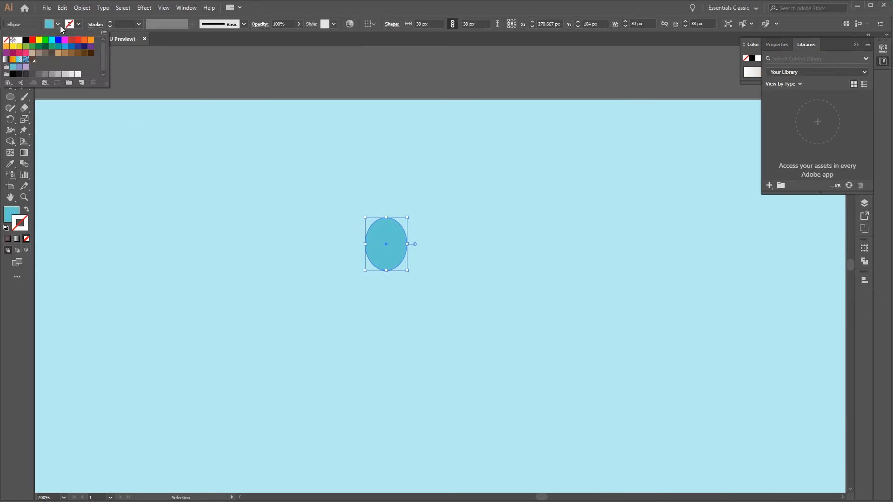
click(33, 60)
click(359, 254)
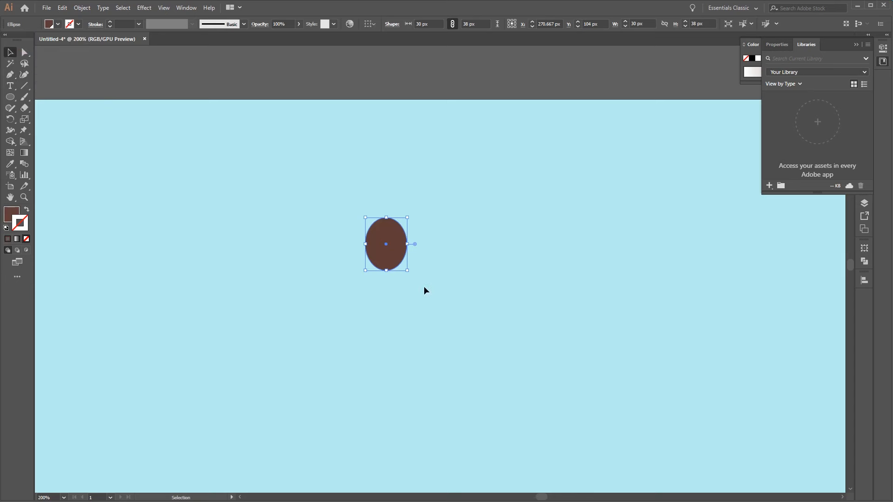
click(506, 331)
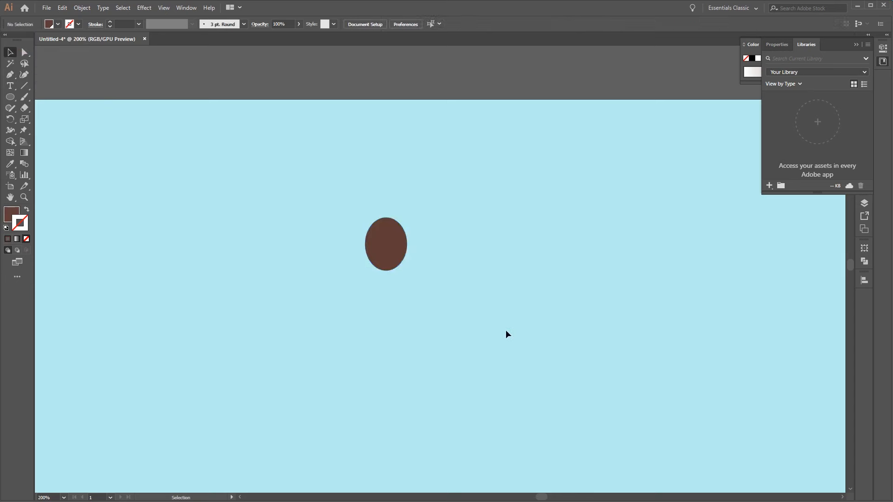
Create an inner copy of the brown ellipse with Offset Path at -4 px
click(379, 228)
click(82, 8)
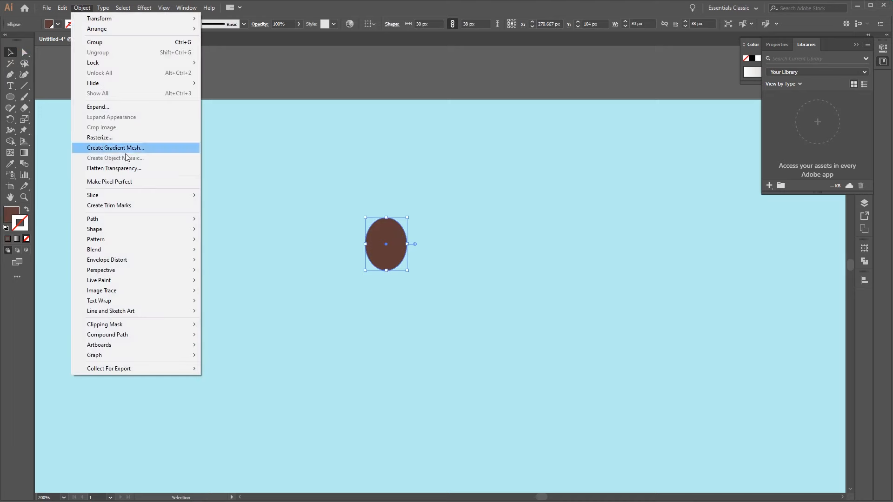
mouse_move(158, 215)
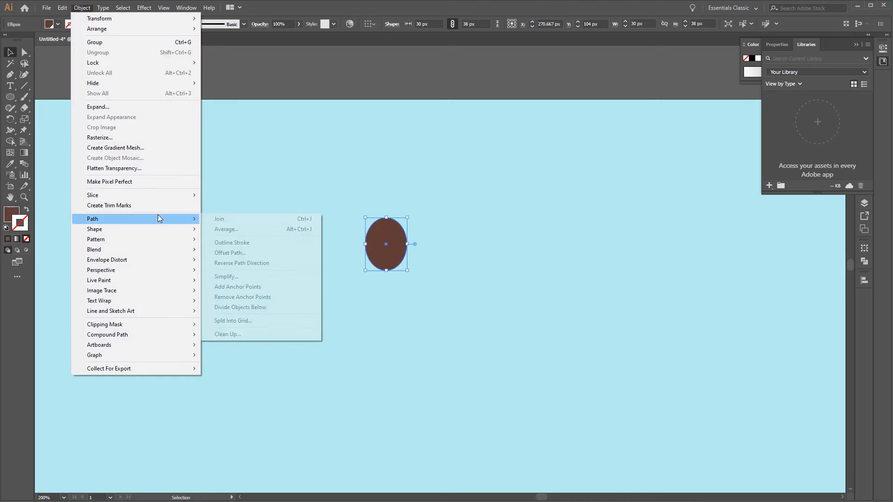
click(279, 253)
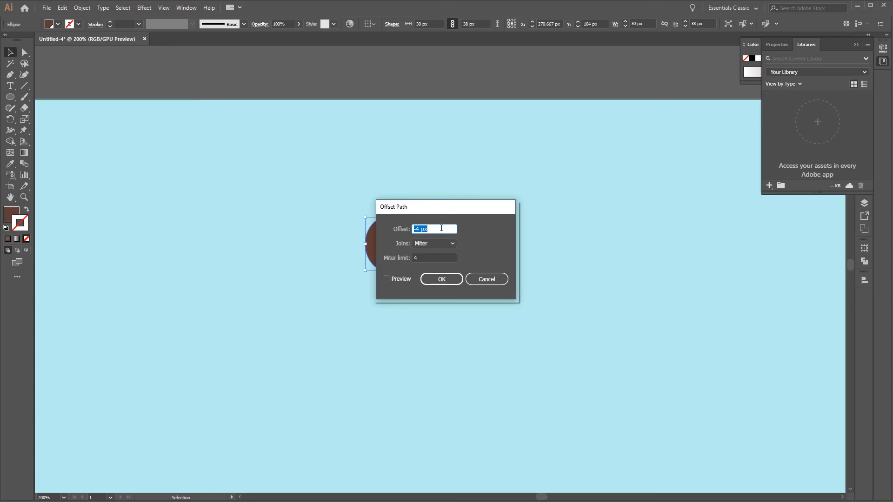
click(442, 279)
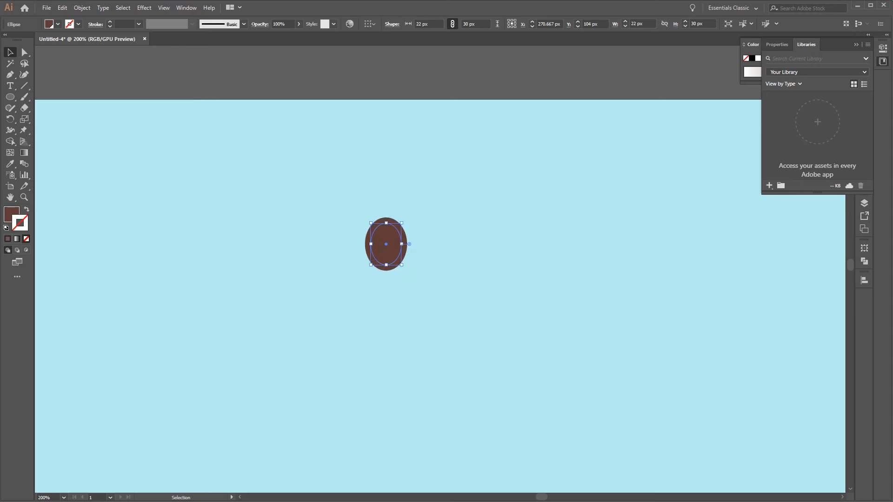
click(671, 292)
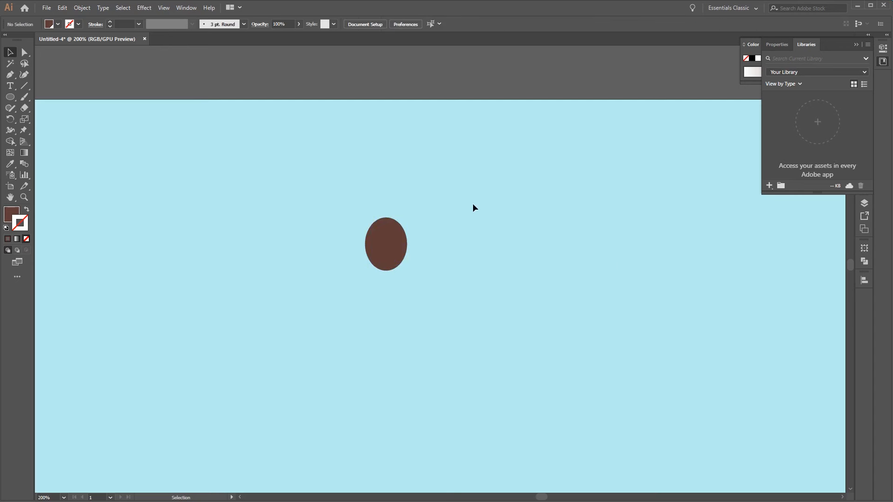
Subtract the inner ellipse from the outer one with Minus Front to make a brown ring
drag(455, 191, 345, 301)
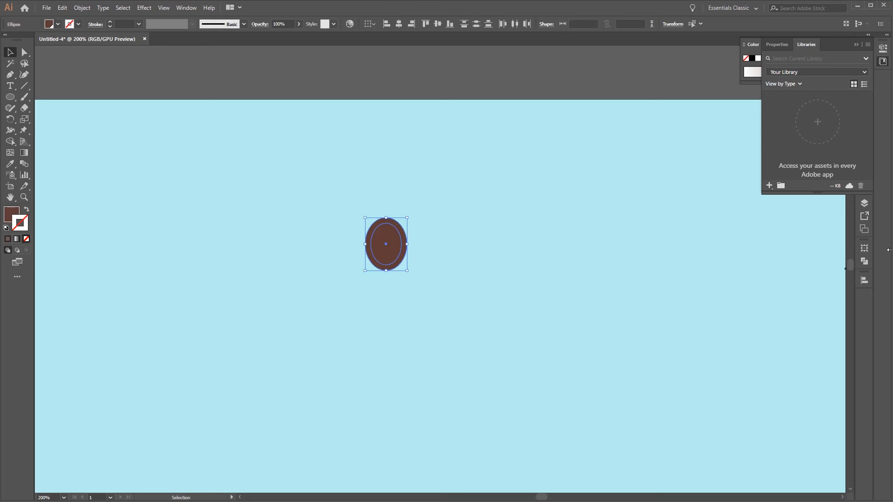
click(865, 261)
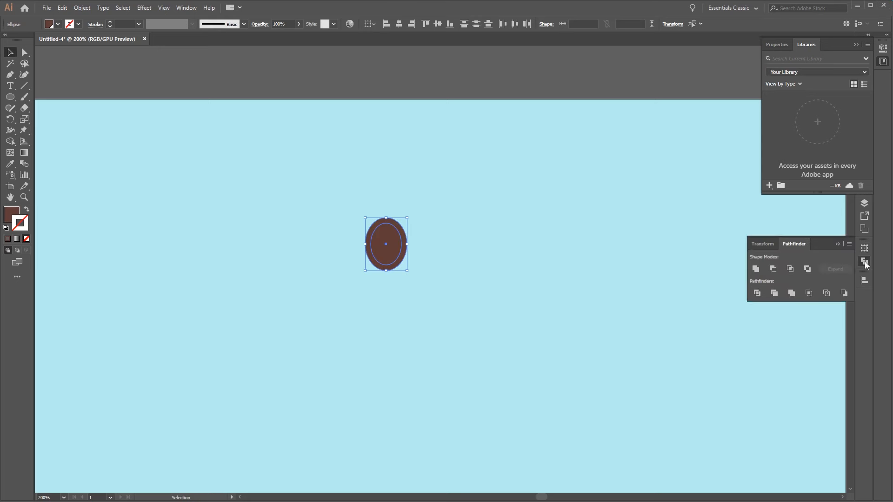
click(775, 271)
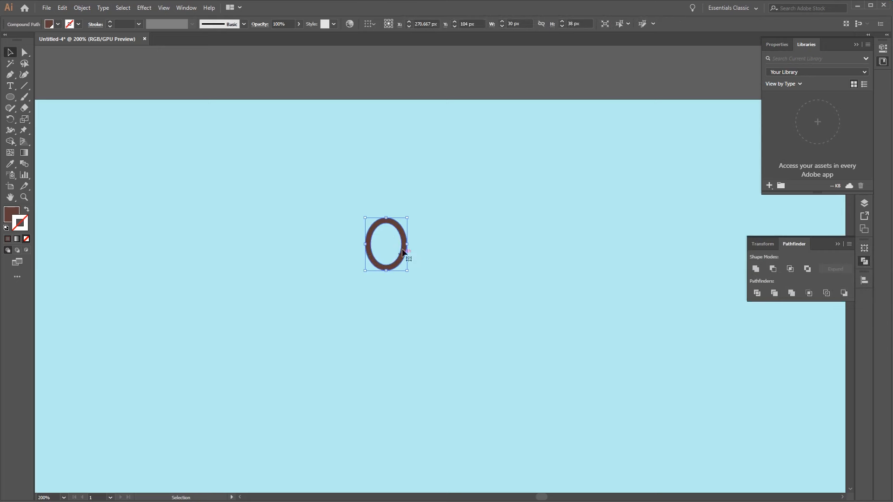
click(468, 293)
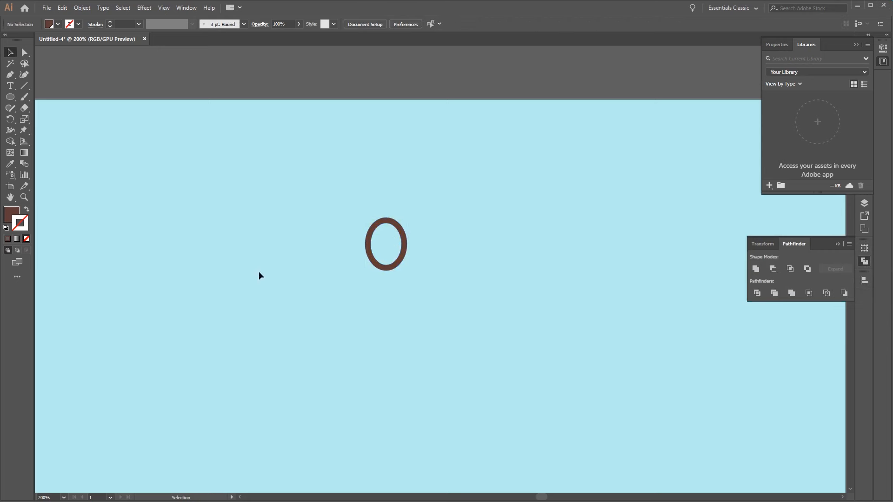
Draw a rectangle about 114 by 66 px over the ring's lower half and subtract it to leave an arch
drag(10, 97, 46, 96)
click(47, 96)
drag(450, 337, 291, 243)
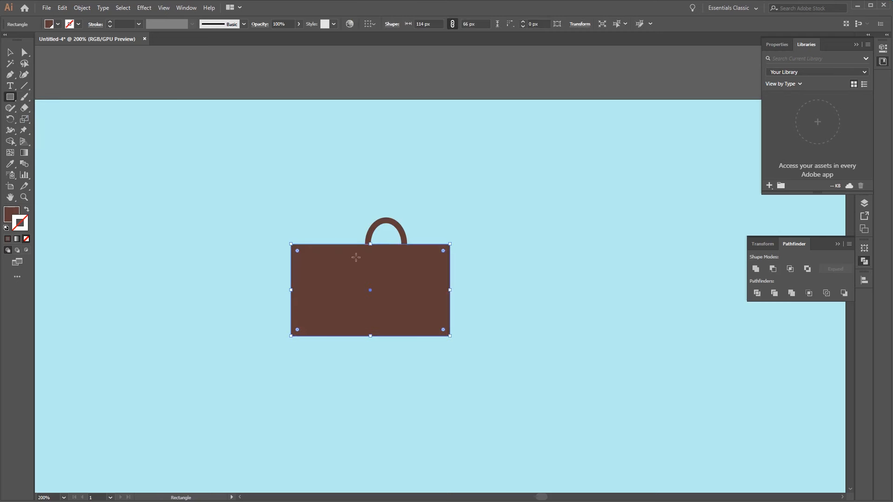
click(7, 56)
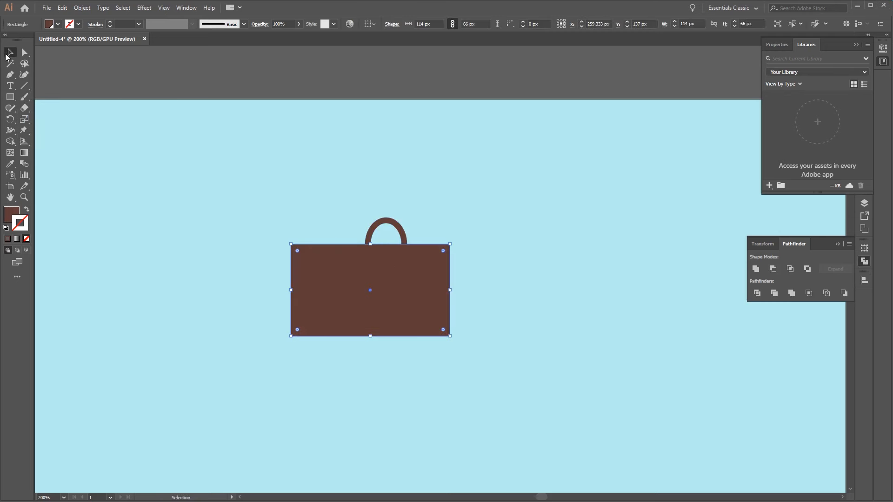
drag(255, 144, 560, 350)
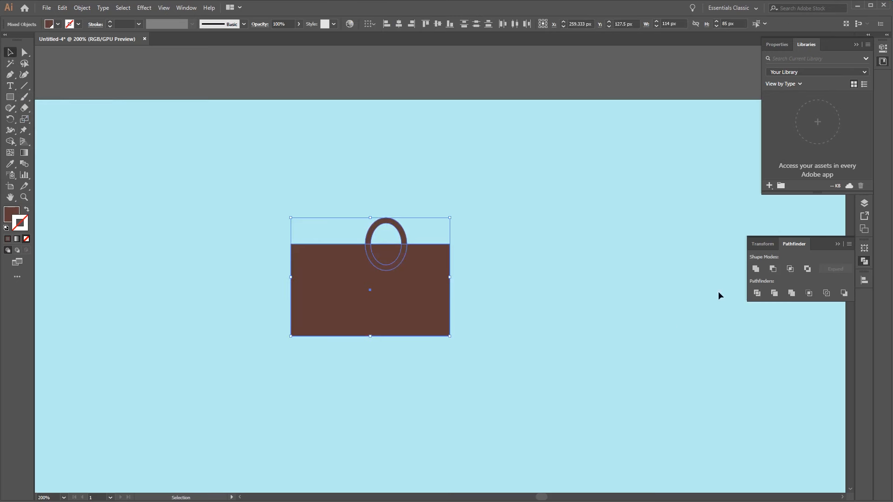
click(773, 270)
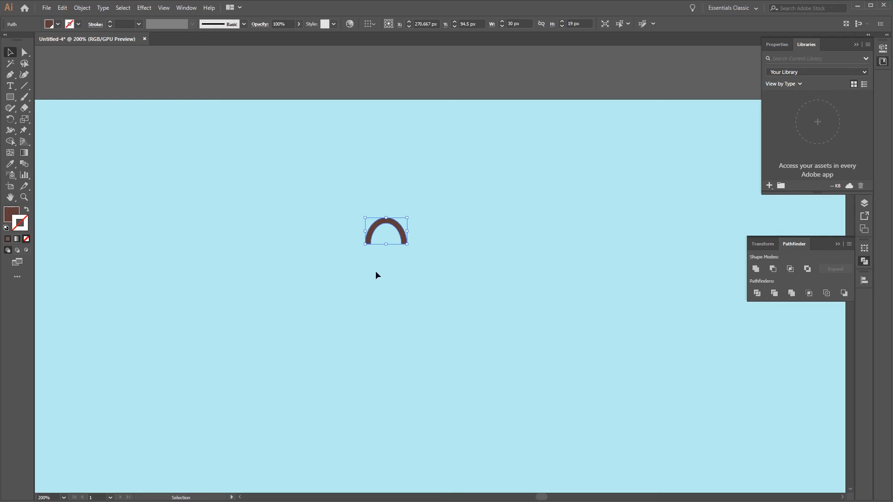
click(629, 332)
Move the body and its teal face together from the canvas back onto the middle of the artboard
key(a)
key(ctrl+minus)
key(ctrl+minus)
key(ctrl+minus)
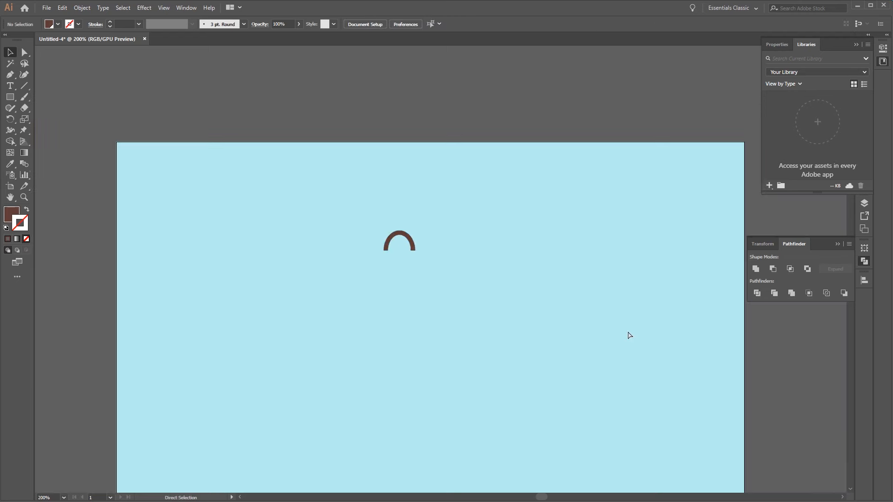
click(680, 343)
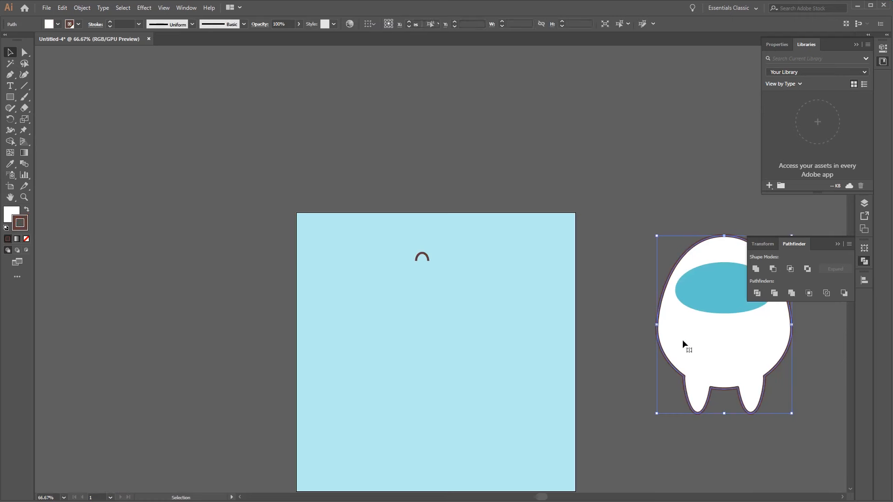
drag(650, 228, 734, 349)
drag(718, 297, 429, 314)
click(544, 267)
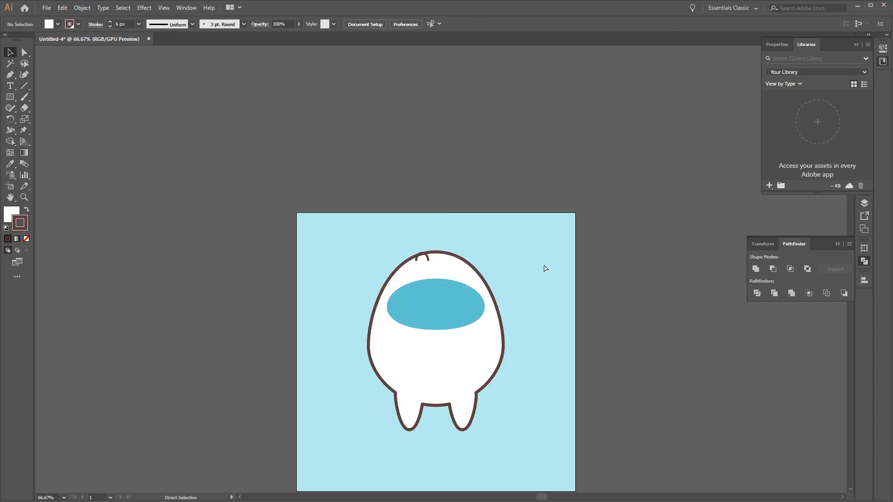
Place the brown arch on the teal face's left part as an eye and copy it to the right part at the same height
key(ctrl+plus)
key(ctrl+plus)
drag(534, 250, 550, 215)
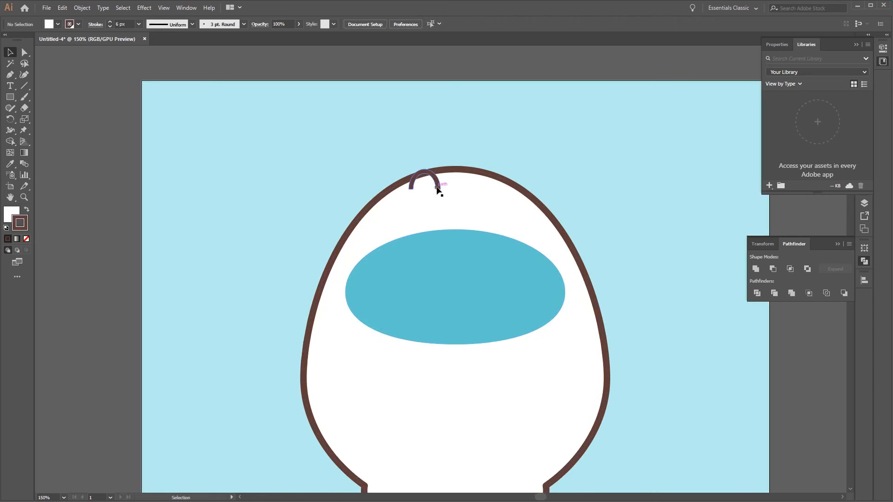
drag(430, 182, 403, 277)
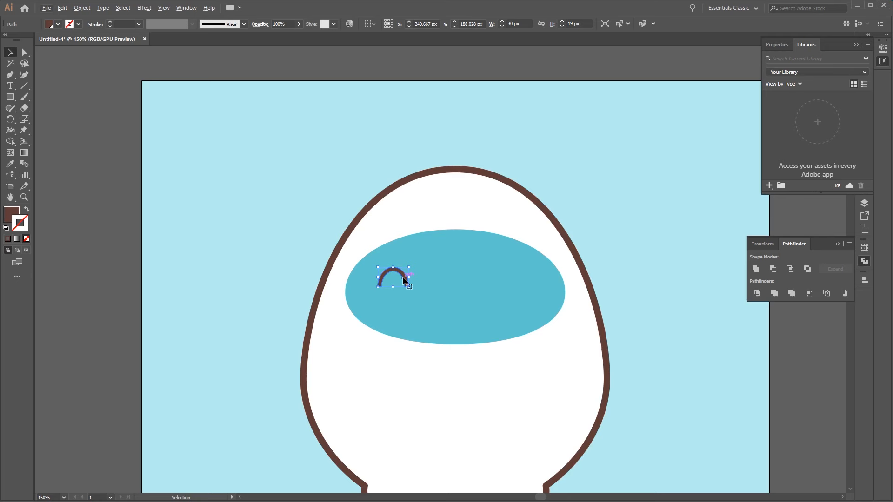
drag(403, 279, 528, 293)
click(645, 267)
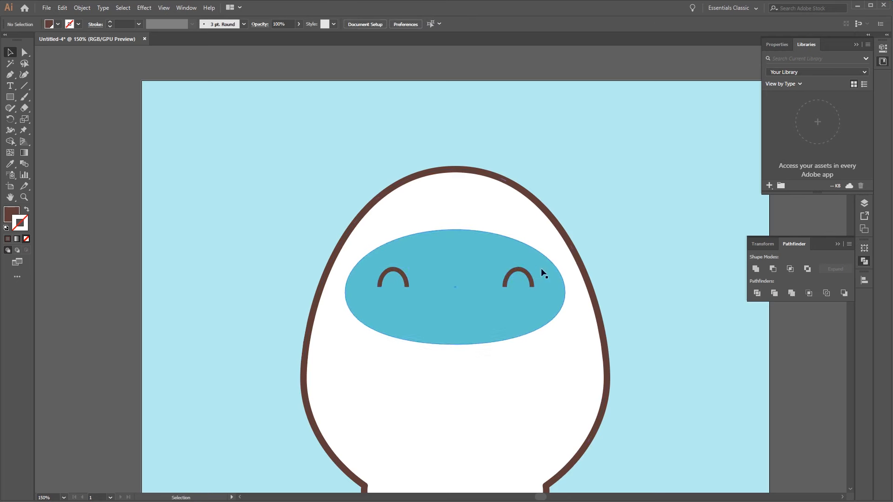
Group the two arched eyes and centre the group horizontally with the teal face and the body
click(531, 279)
shift+click(404, 281)
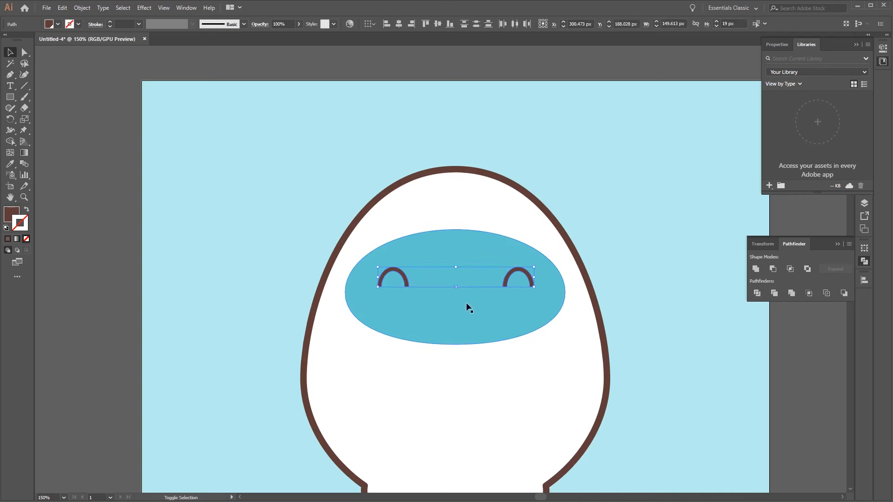
key(ctrl+g)
drag(319, 134, 642, 359)
click(399, 25)
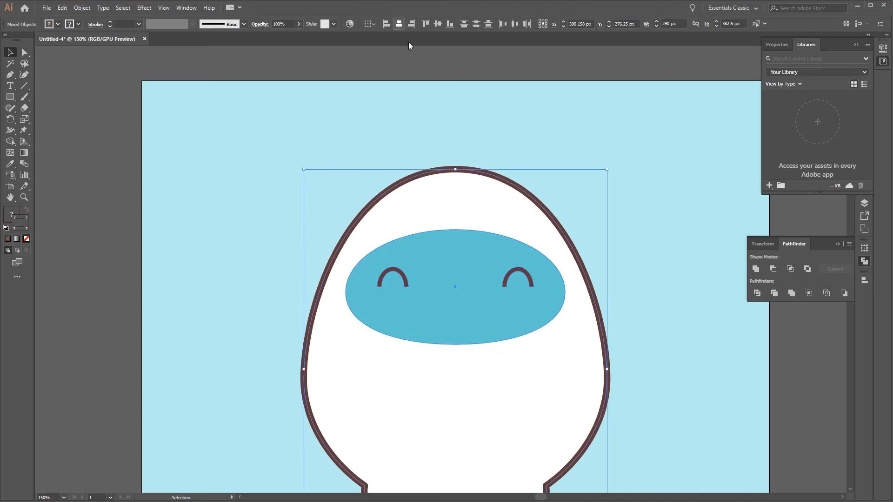
click(482, 130)
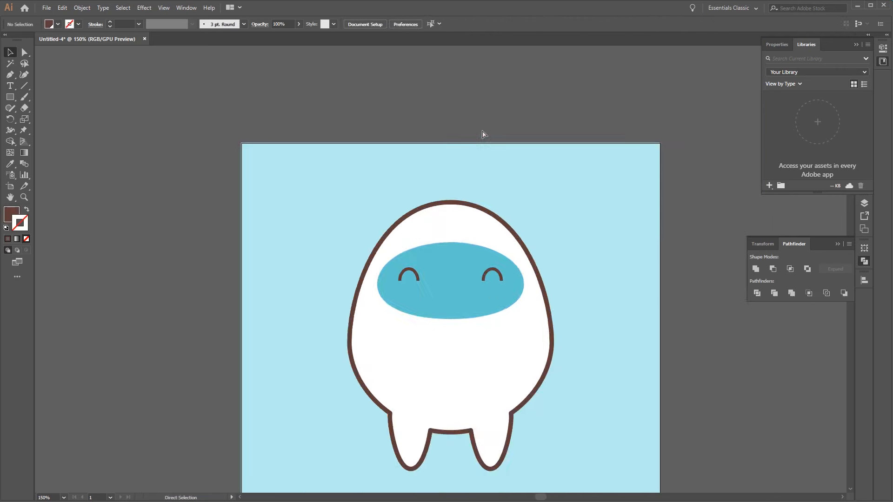
Move the whole yeti, with its face and eyes, off the artboard onto the canvas beside it
key(ctrl+minus)
key(ctrl+minus)
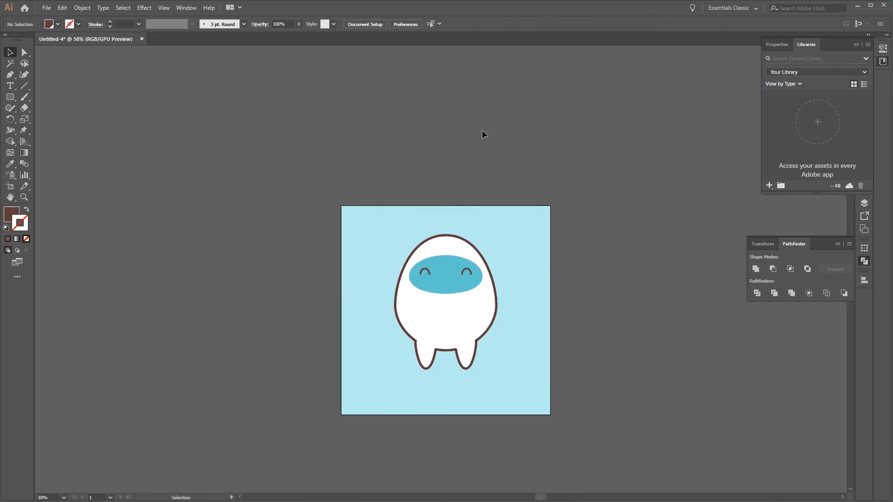
drag(385, 209, 693, 377)
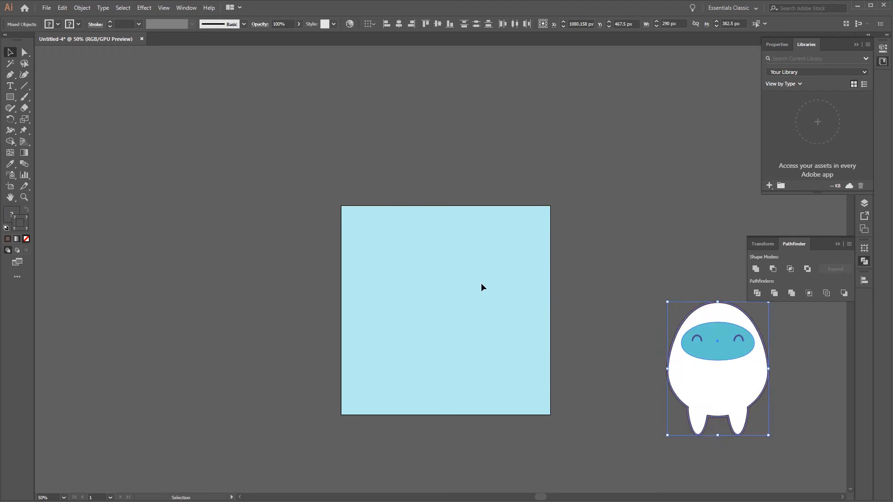
key(ctrl+1)
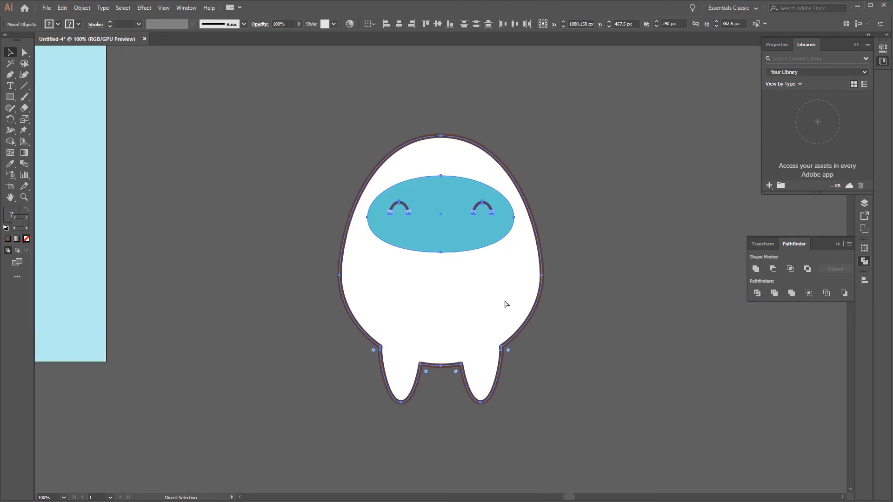
key(ctrl+plus)
drag(146, 193, 478, 331)
drag(268, 242, 600, 363)
drag(435, 312, 656, 412)
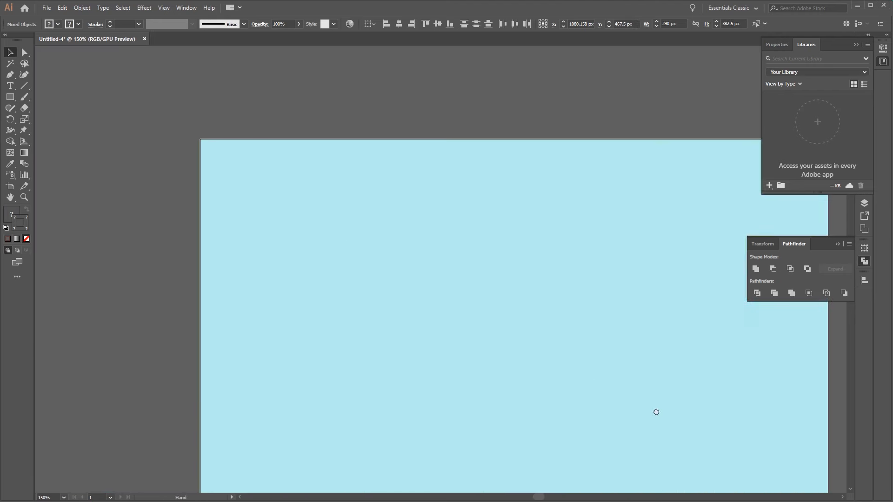
click(655, 411)
drag(565, 285, 450, 243)
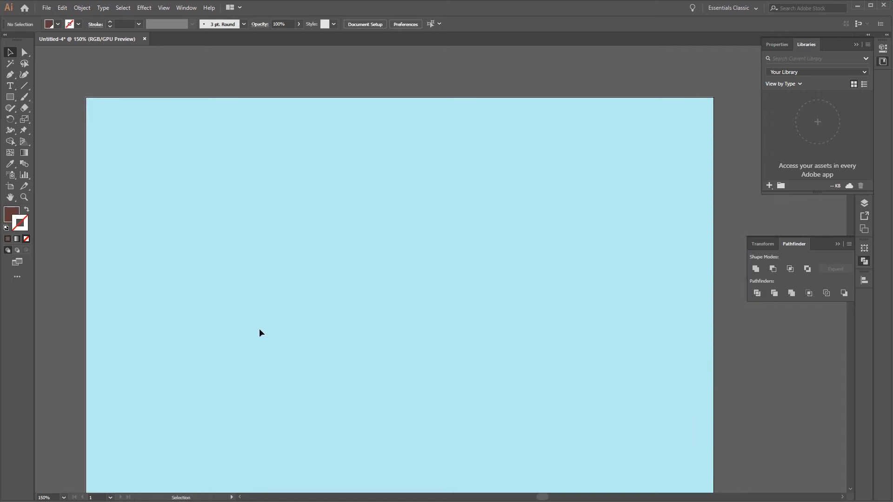
Draw a brown ellipse 36 px wide and 38 px high on the empty artboard
click(14, 213)
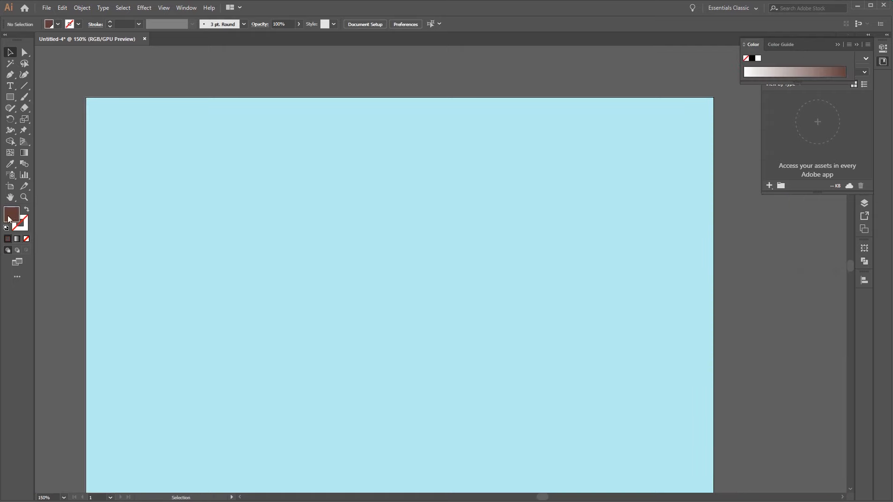
drag(13, 99, 70, 117)
click(553, 212)
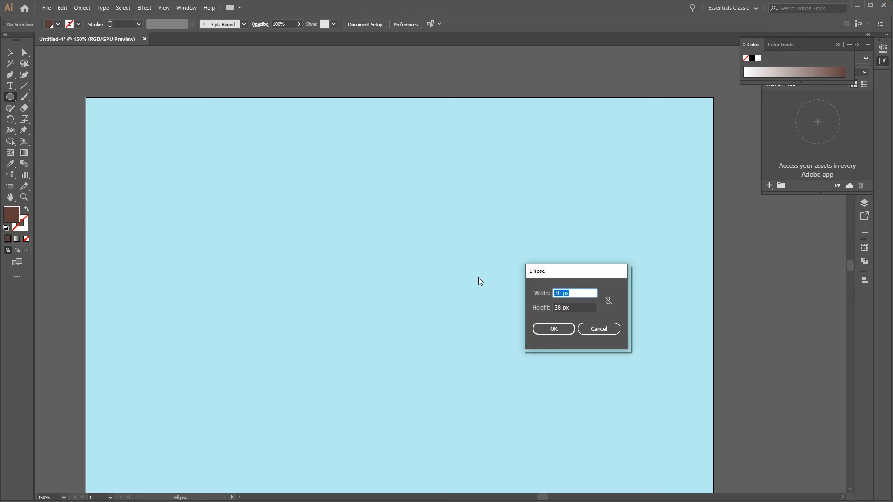
text(36)
key(Tab)
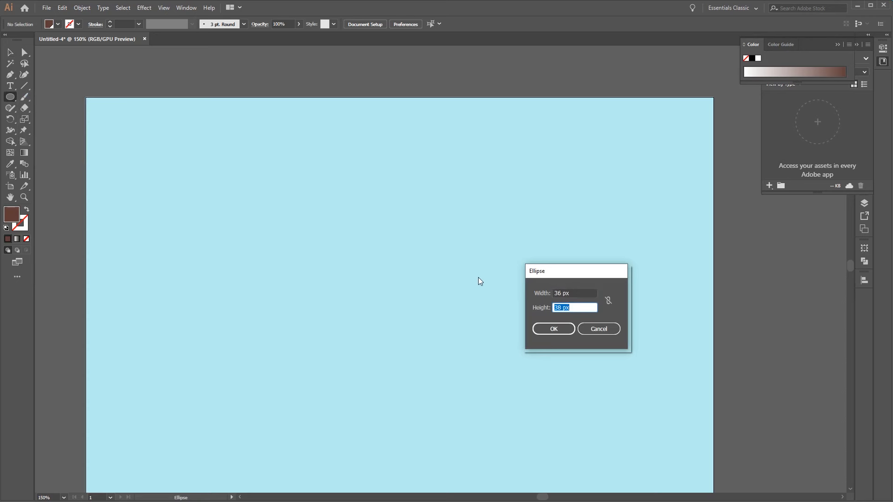
text(38)
key(Return)
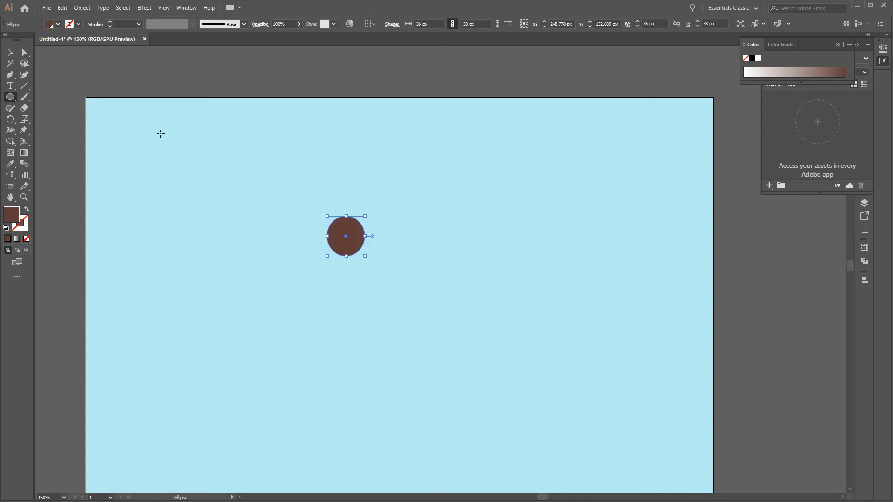
Draw a rectangle about 154 by 43 px over the ellipse's upper half and subtract it to leave a half-round mouth
right_click(10, 97)
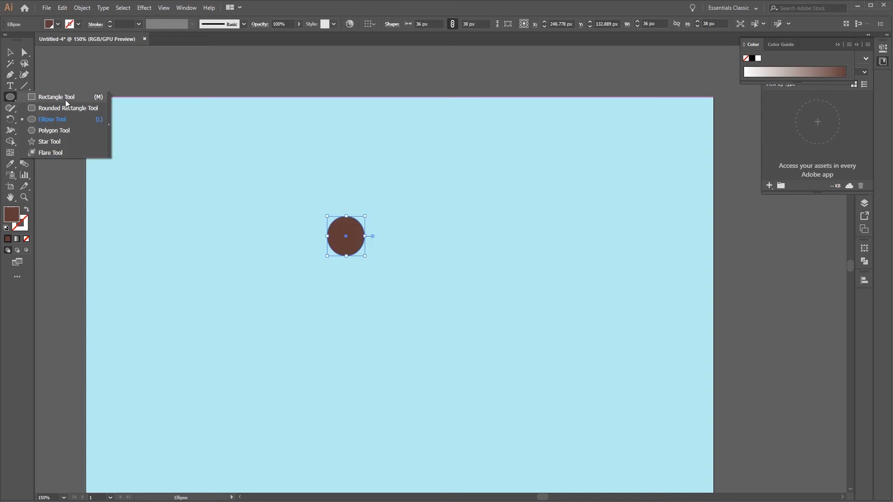
click(44, 99)
drag(275, 191, 436, 236)
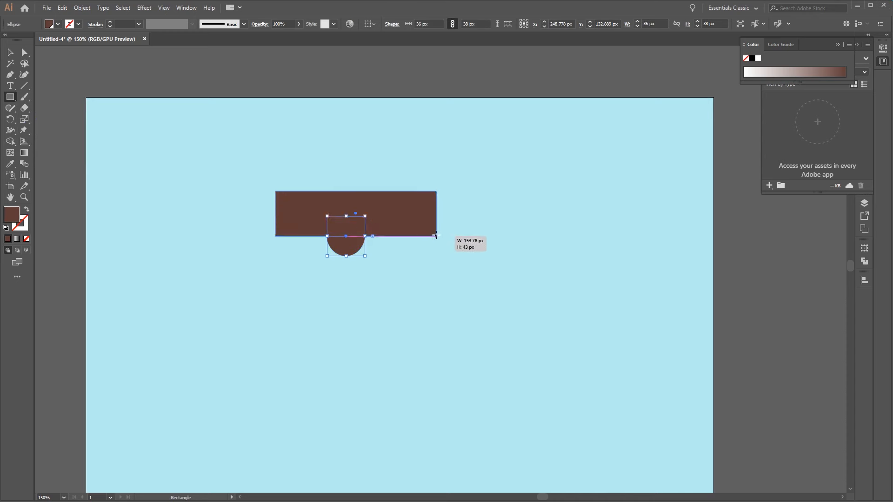
key(v)
drag(309, 155, 389, 285)
click(864, 262)
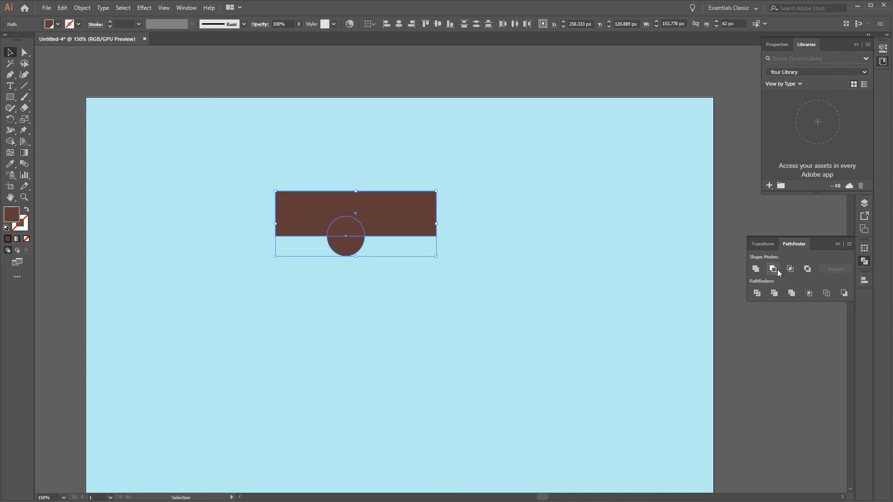
click(773, 269)
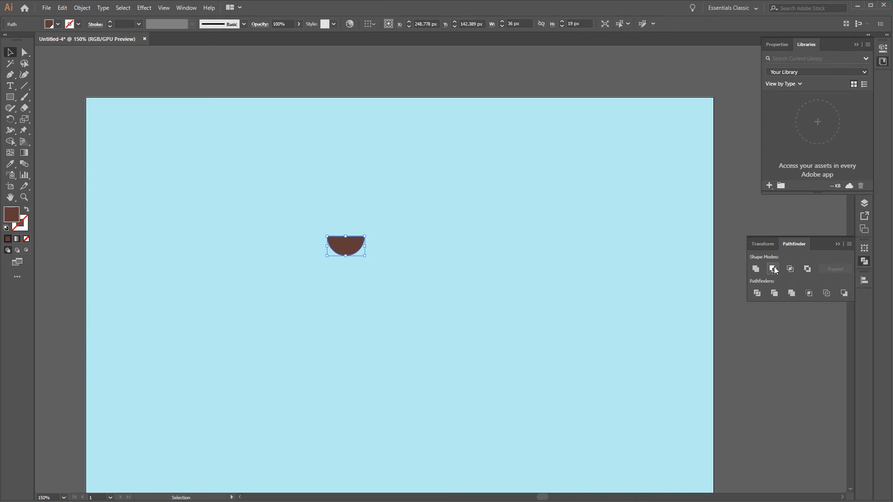
click(584, 266)
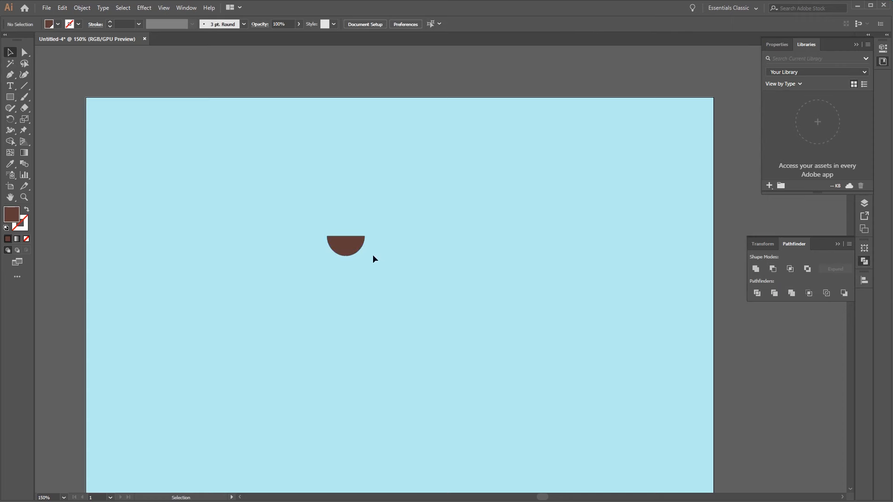
Move the half-round mouth nearer the artboard's middle and draw a circle about 28 px across over its lower part
drag(355, 247, 437, 244)
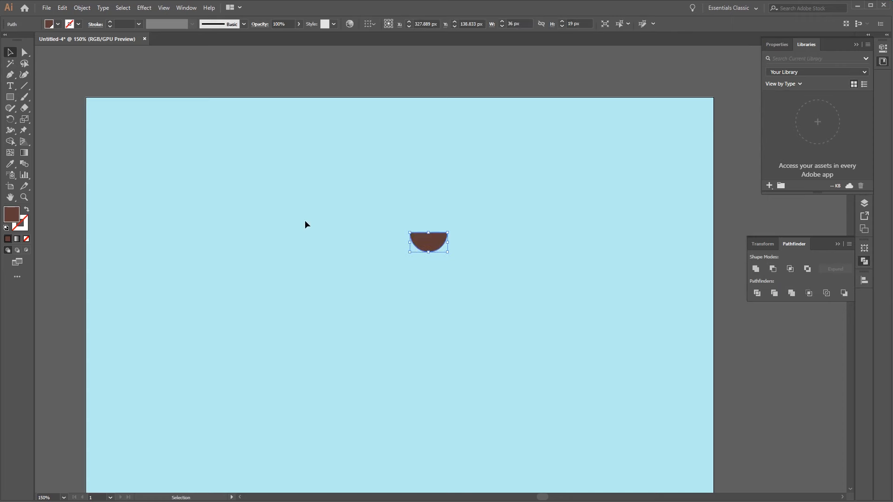
drag(11, 97, 65, 115)
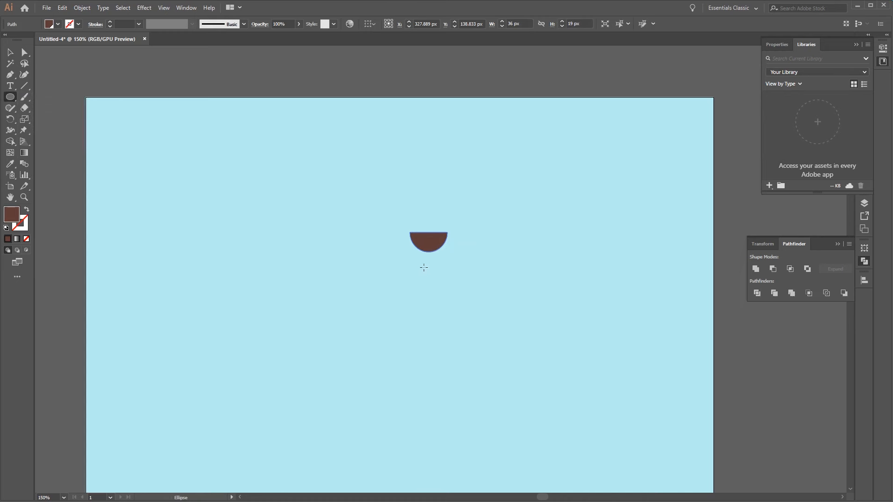
drag(417, 268, 447, 239)
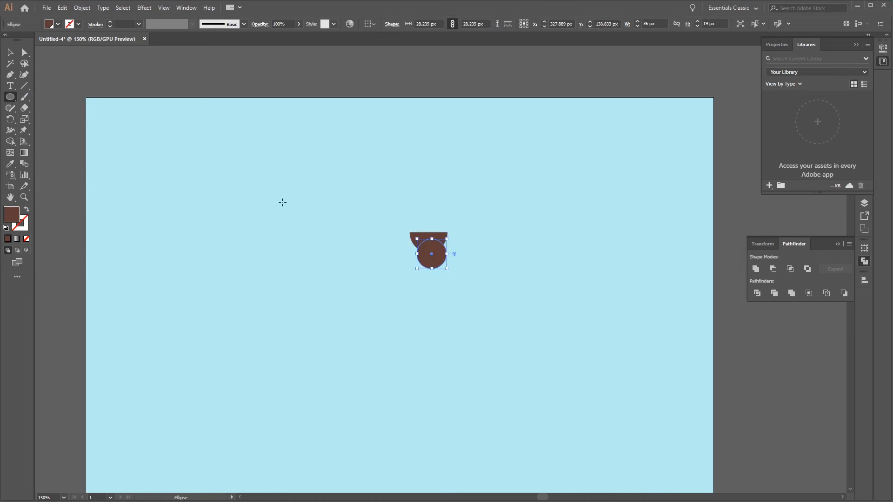
Lower the circle slightly and centre it horizontally with the half-round mouth
click(10, 52)
key(ctrl+plus)
key(ctrl+plus)
key(ctrl+plus)
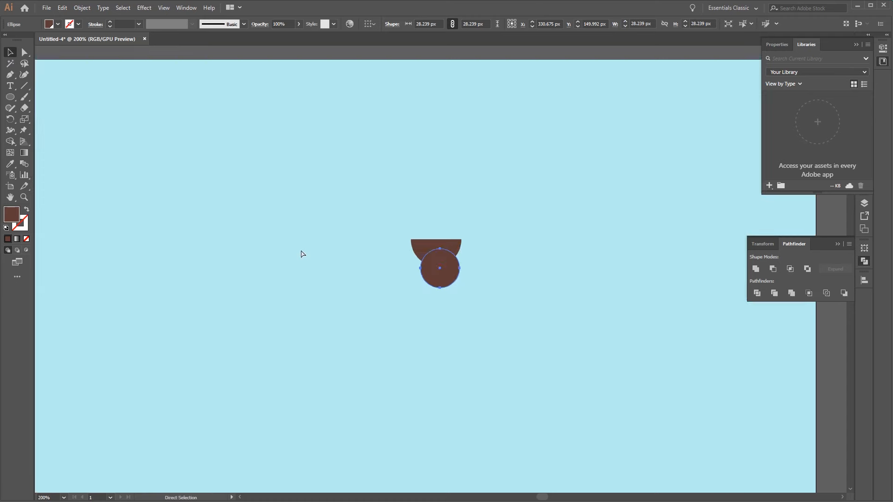
click(582, 305)
drag(520, 264, 550, 290)
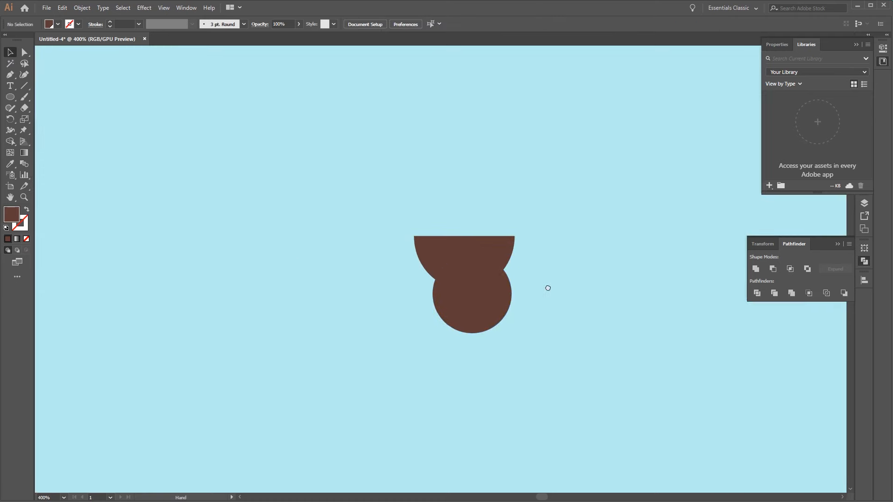
drag(495, 302, 490, 305)
drag(551, 264, 370, 335)
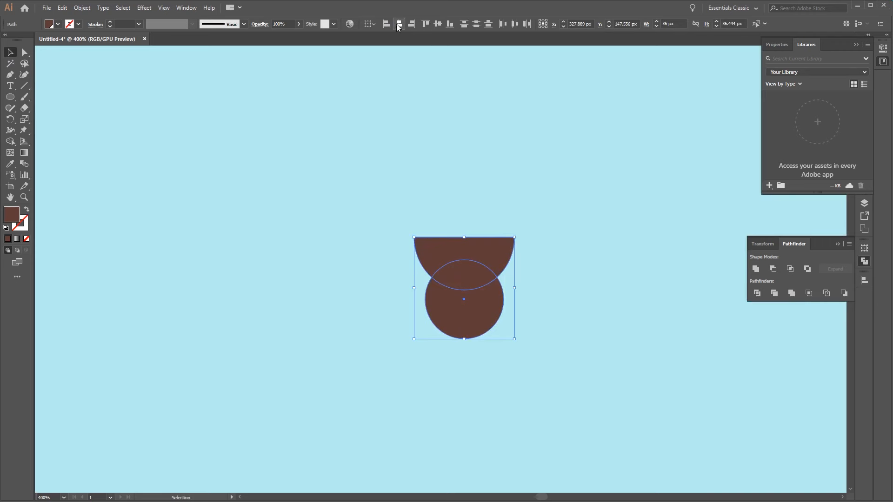
click(633, 283)
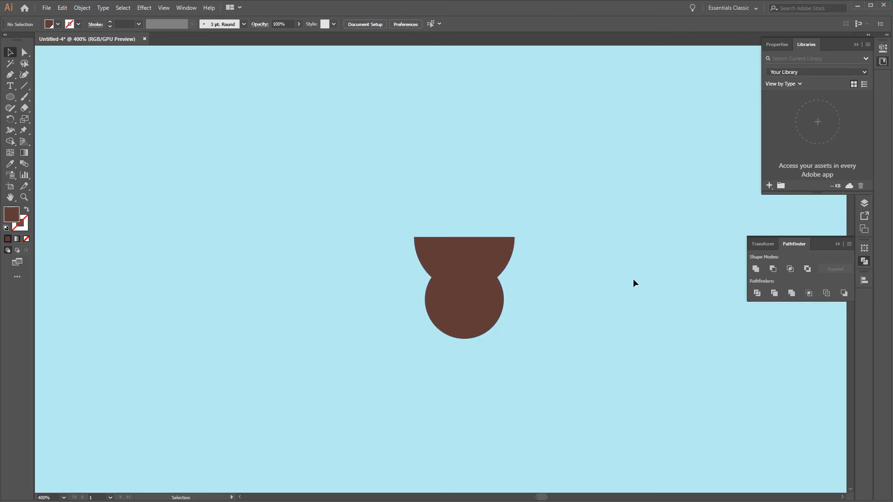
Copy the half-round mouth in place and intersect the copy with the circle to form a tongue
click(477, 253)
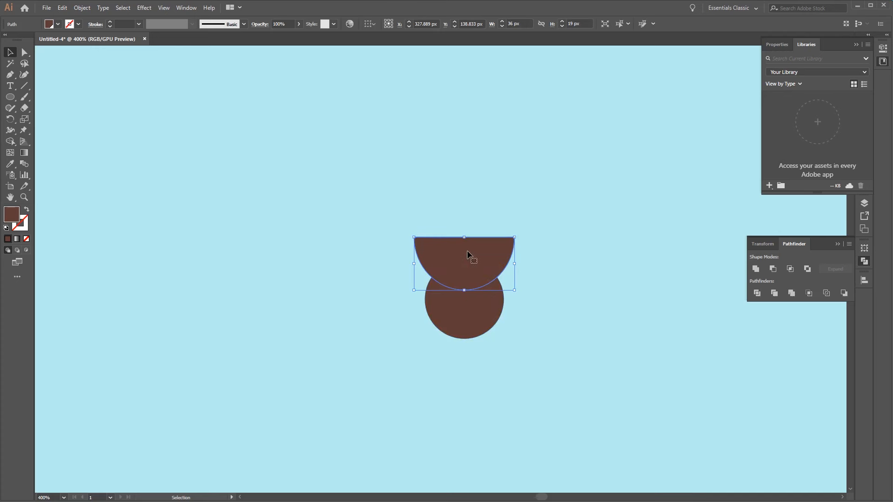
key(ctrl)
key(shift)
shift+click(490, 308)
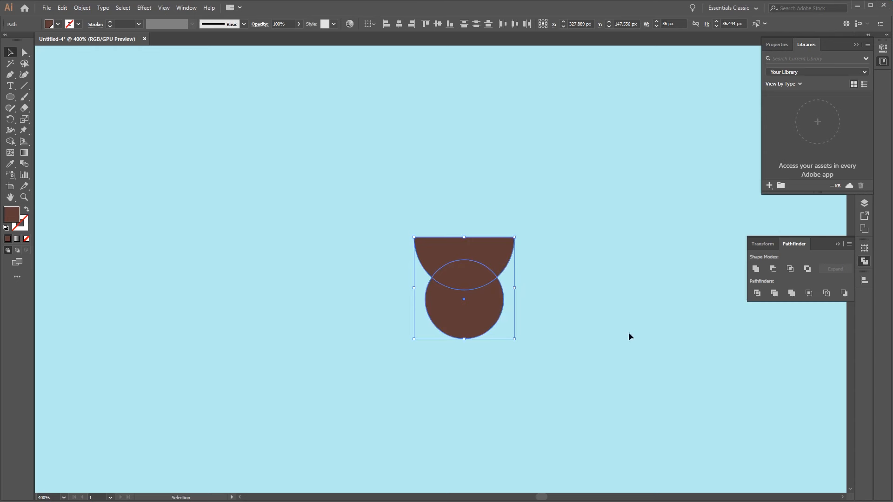
click(790, 269)
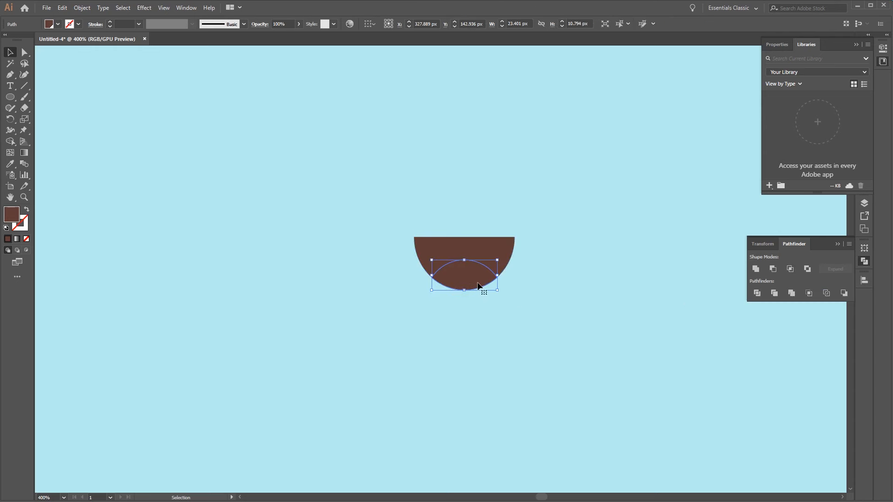
drag(477, 282, 566, 374)
key(ctrl+z)
Fill the tongue with pink, RGB 238, 96, 146
double_click(9, 215)
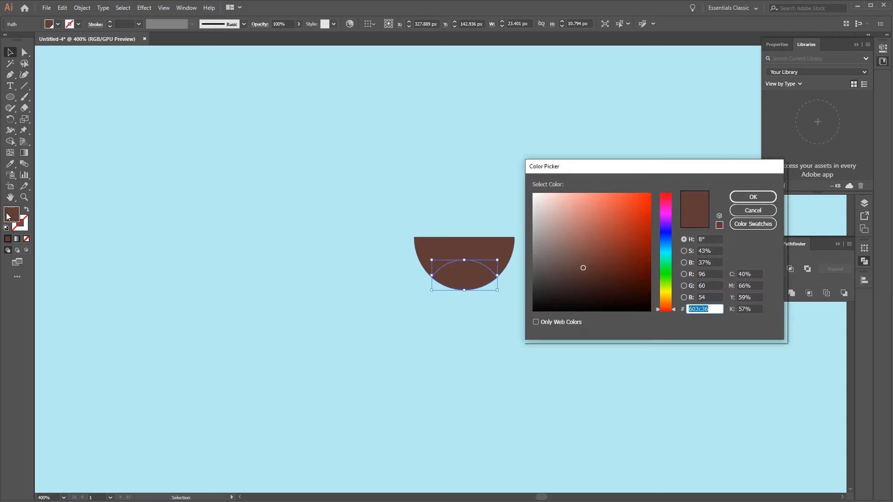
click(718, 275)
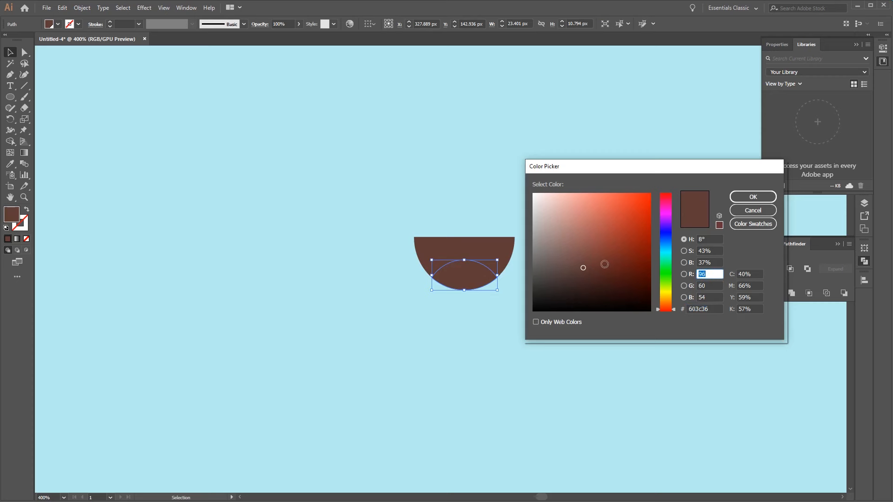
text(238)
key(Tab)
text(96)
key(Tab)
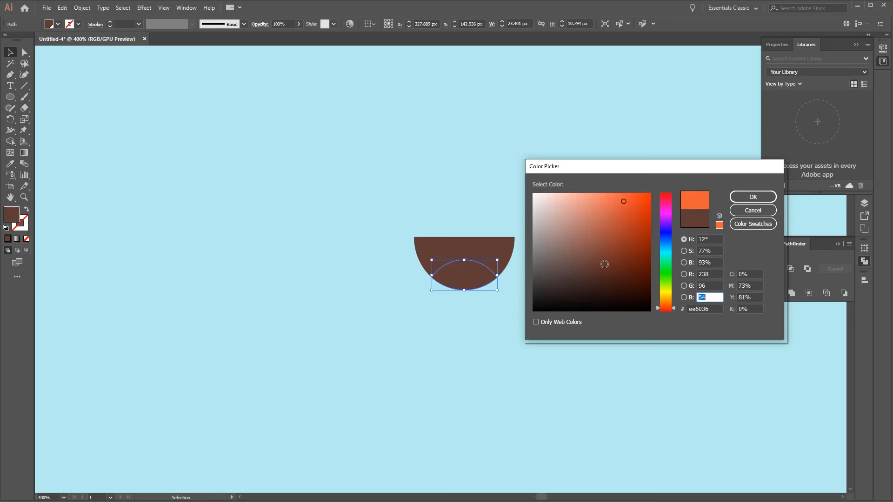
text(146)
key(Return)
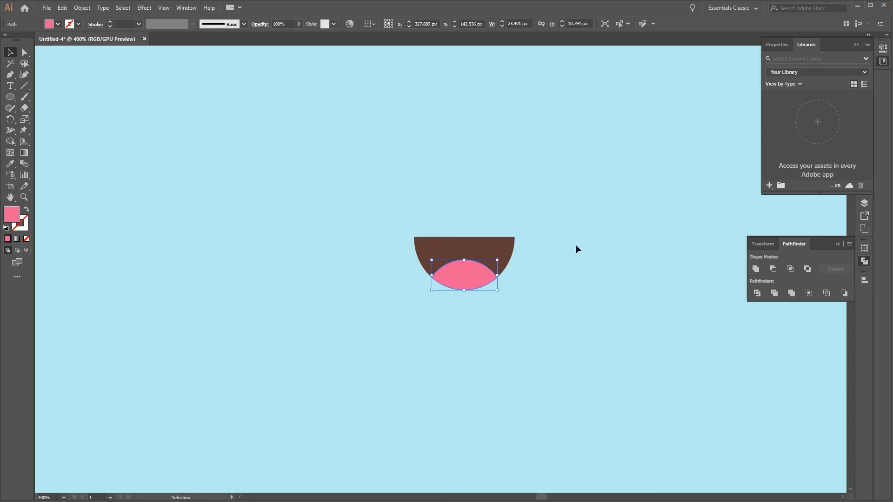
click(571, 199)
drag(571, 199, 165, 363)
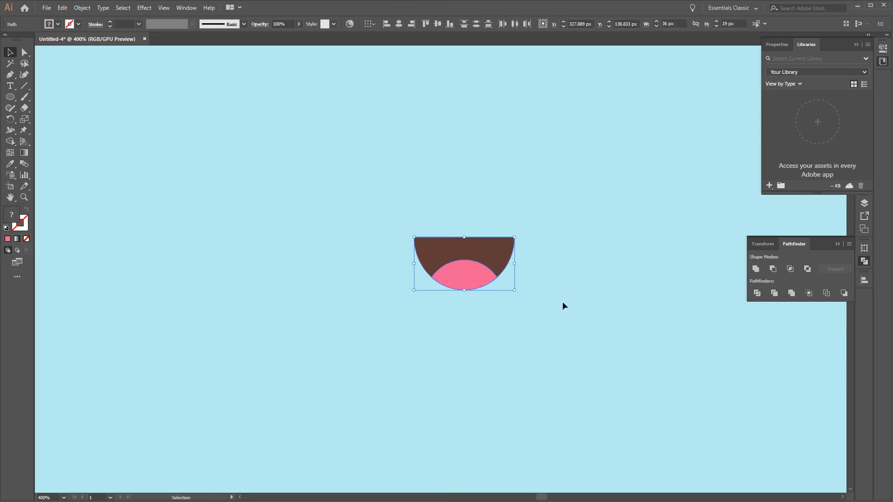
click(652, 312)
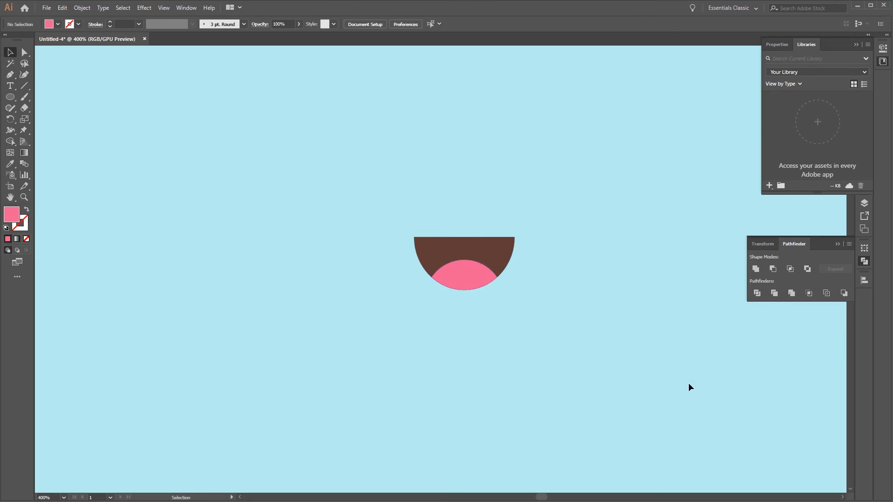
Give the half-round mouth a 4 px stroke in the matching brown, with round caps and round corner joins
click(24, 52)
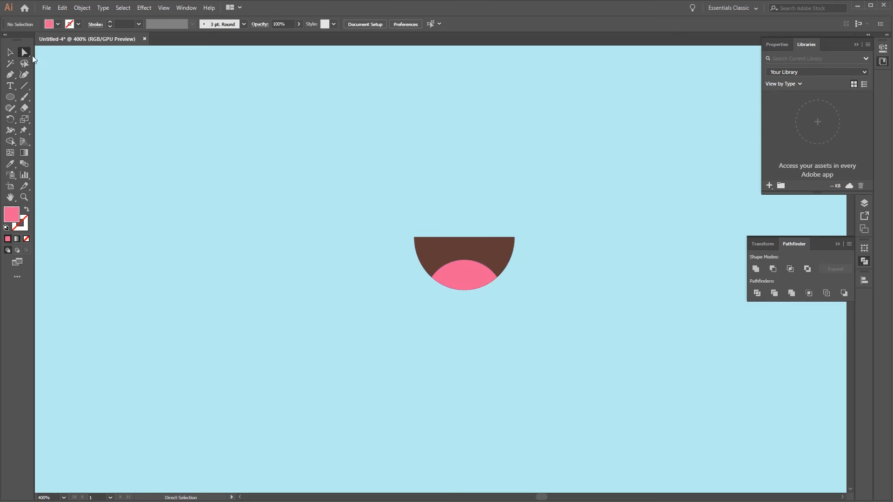
click(433, 251)
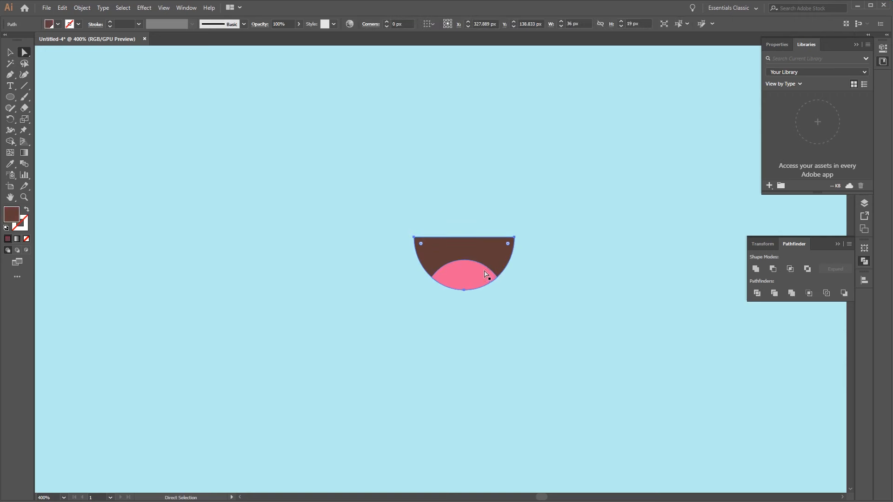
click(79, 24)
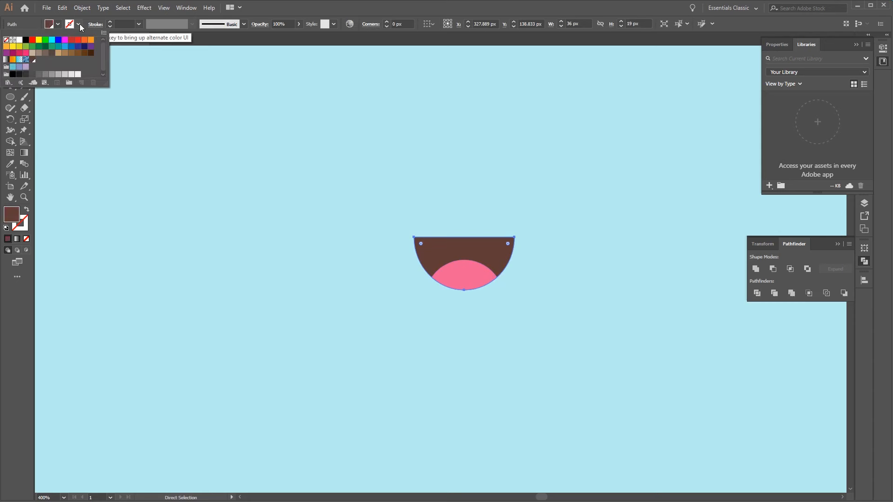
click(32, 60)
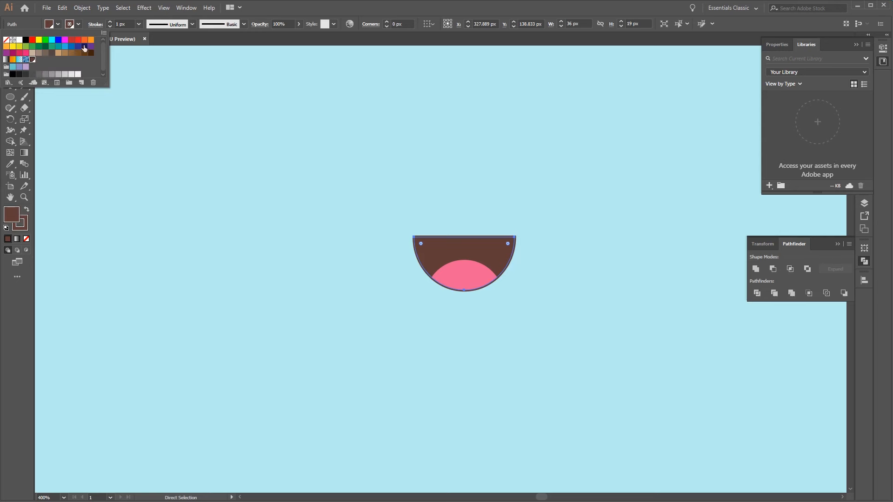
click(96, 24)
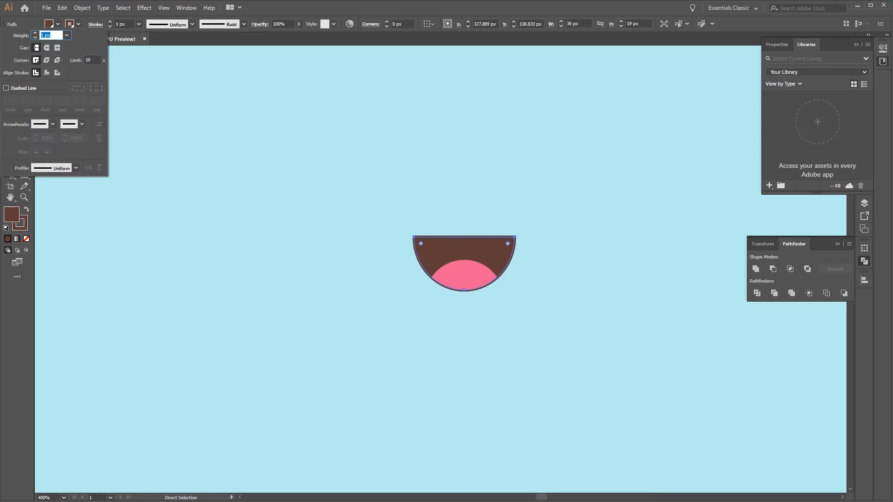
text(4)
click(47, 48)
click(47, 60)
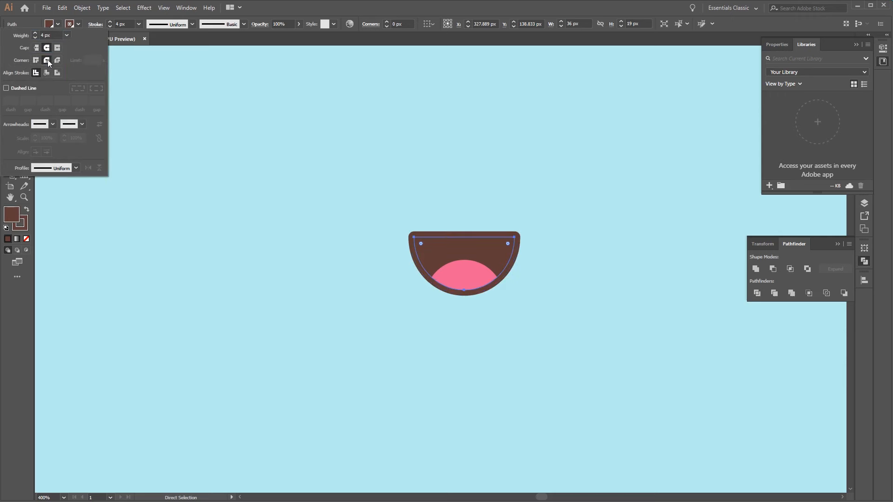
click(334, 173)
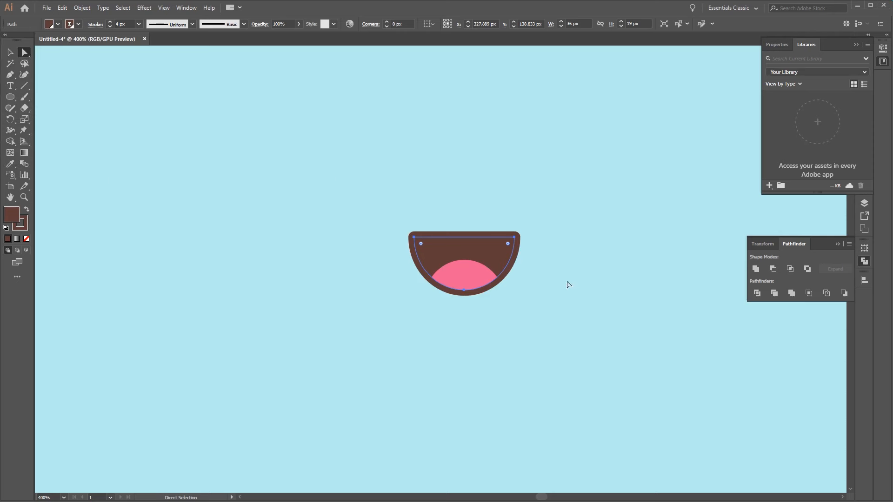
click(567, 271)
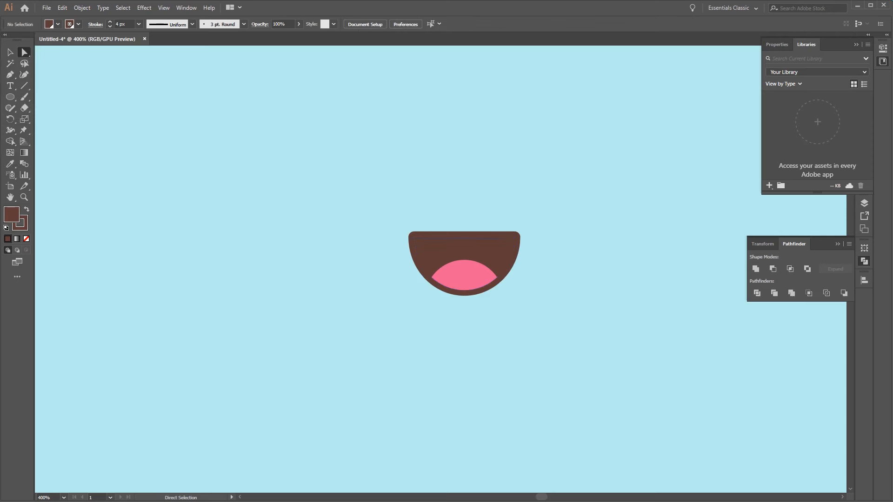
Move the yeti's body, face and eyes together from beside the artboard onto it, next to the mouth
key(ctrl+minus)
key(ctrl+minus)
key(ctrl+minus)
key(ctrl+minus)
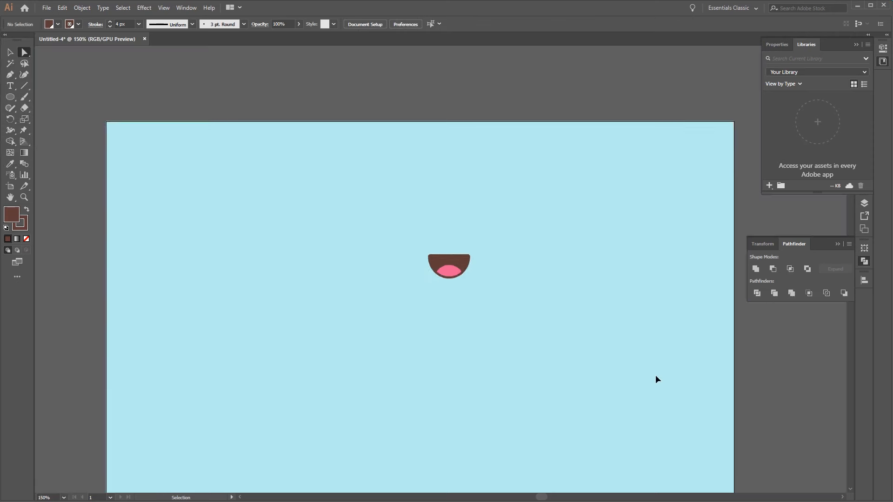
drag(650, 369, 280, 293)
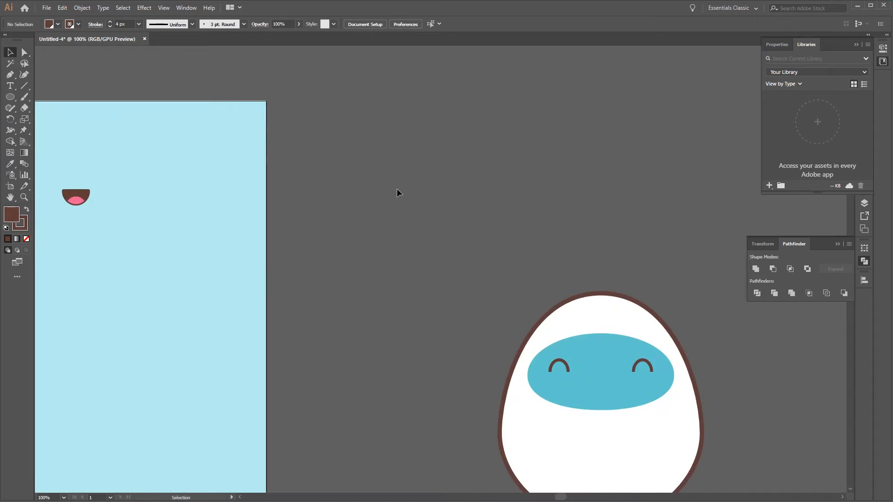
drag(397, 189, 737, 460)
drag(650, 415, 470, 377)
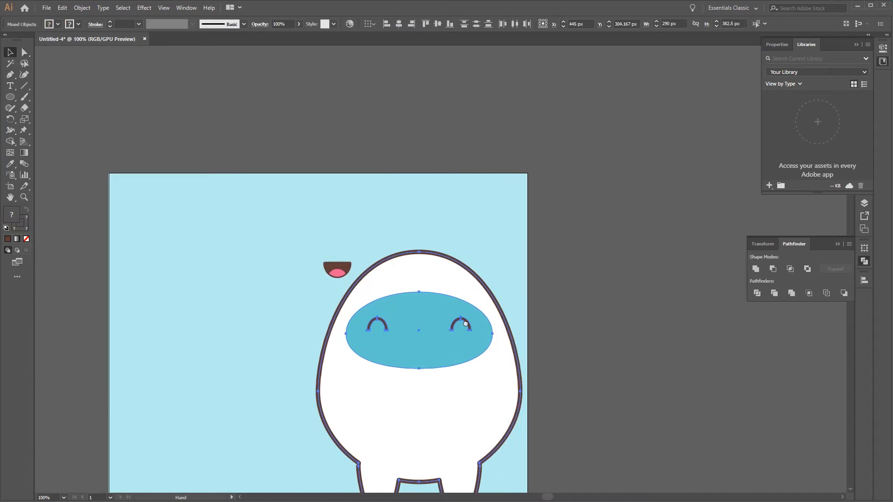
Place the mouth and tongue on the teal face between the eyes and align the whole yeti on its horizontal centre
click(342, 293)
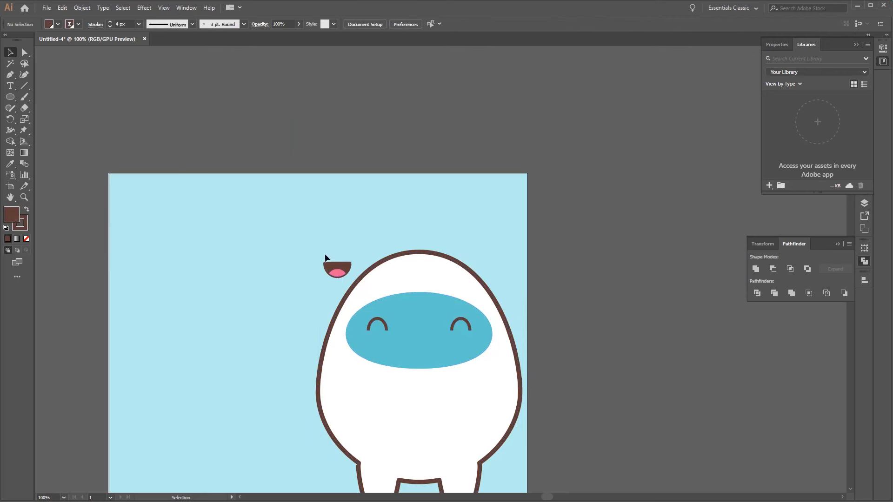
drag(334, 270, 418, 336)
click(568, 338)
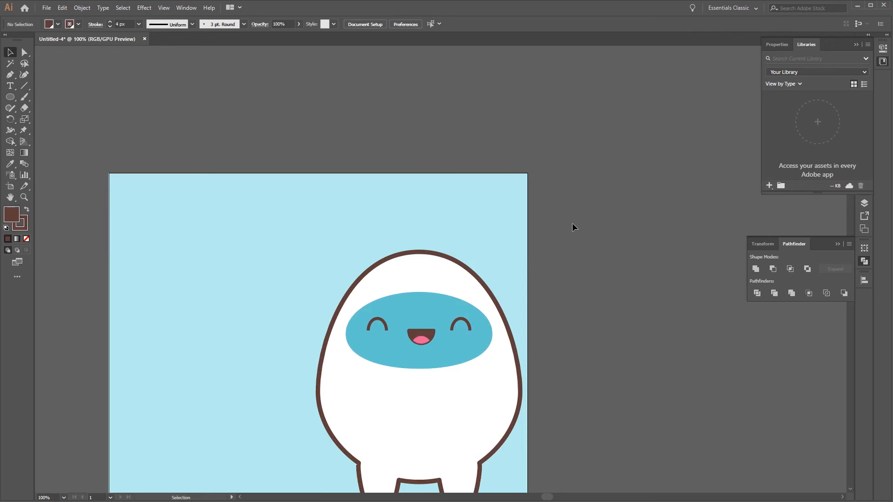
drag(572, 227, 348, 403)
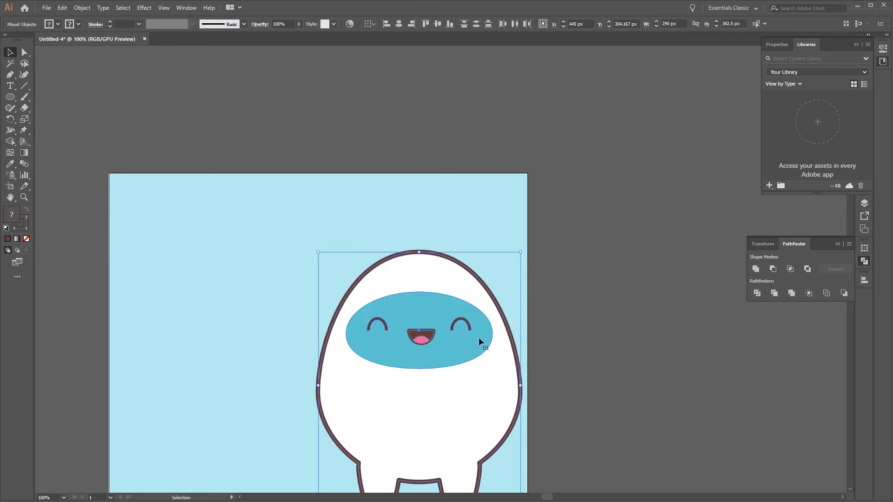
click(398, 26)
click(540, 263)
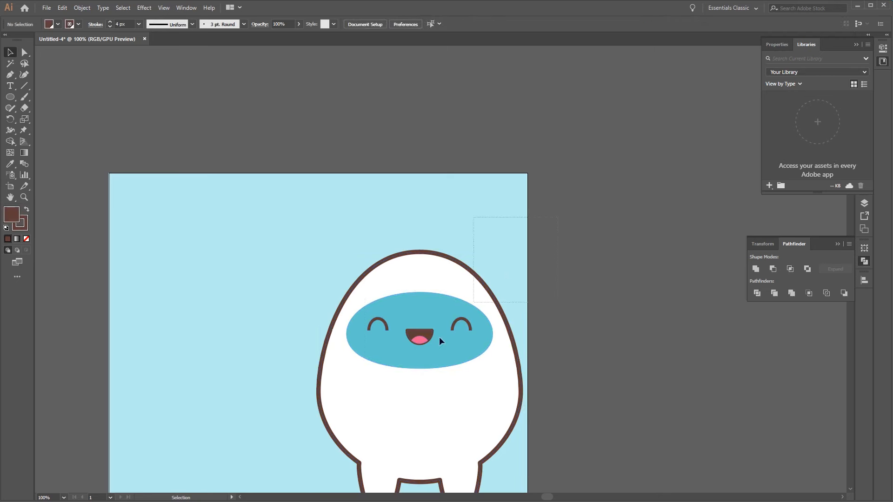
Move the whole yeti closer to the middle of the artboard
drag(454, 408, 384, 393)
click(504, 359)
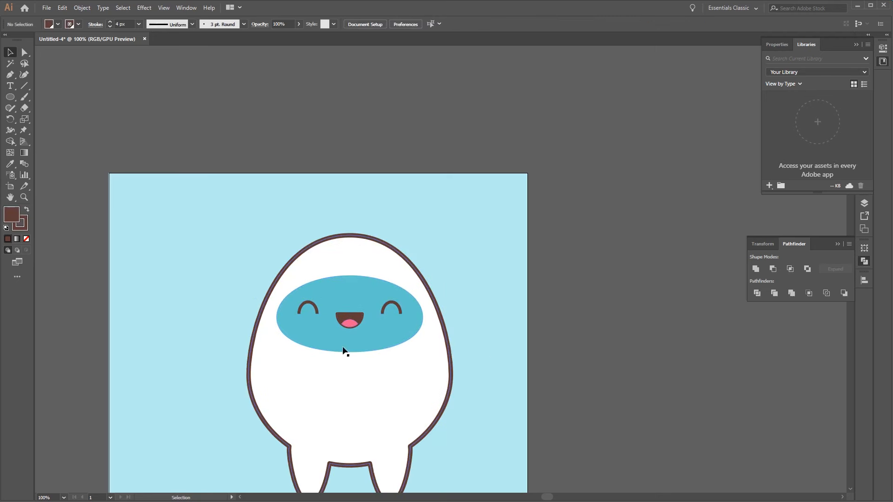
key(ctrl+plus)
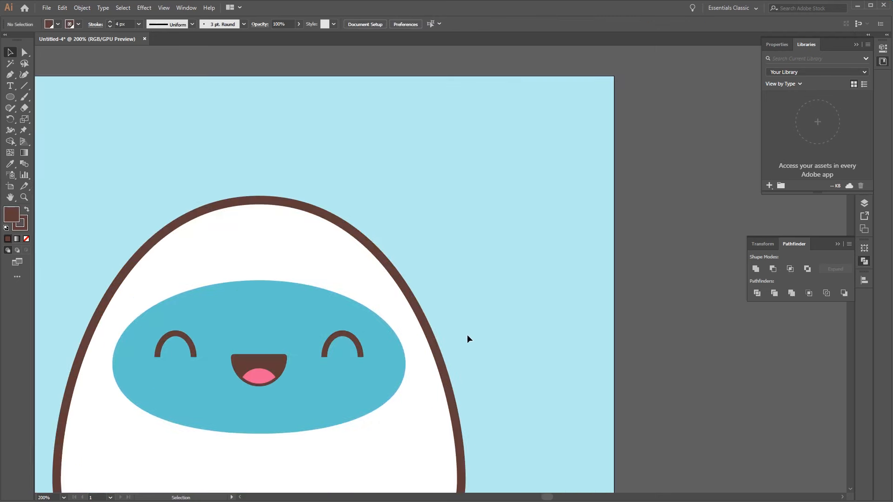
drag(343, 359, 438, 301)
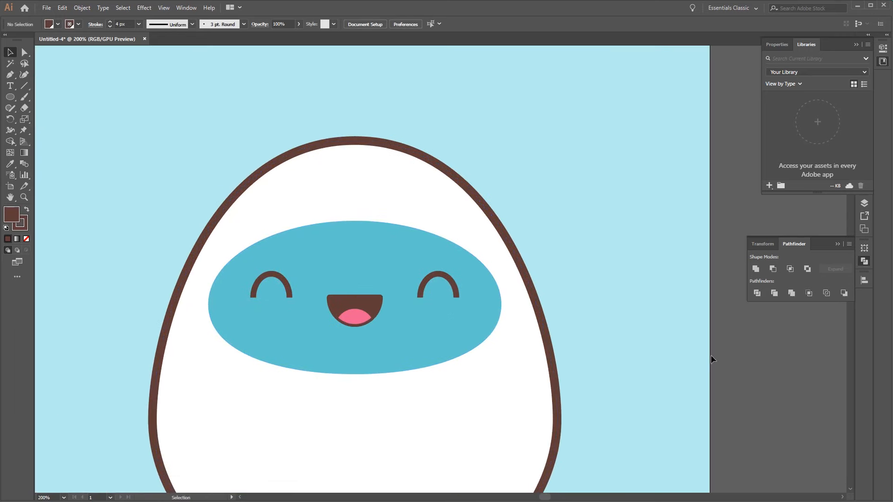
Move the complete yeti off the artboard to its right, leaving the light blue background free for drawing
click(187, 403)
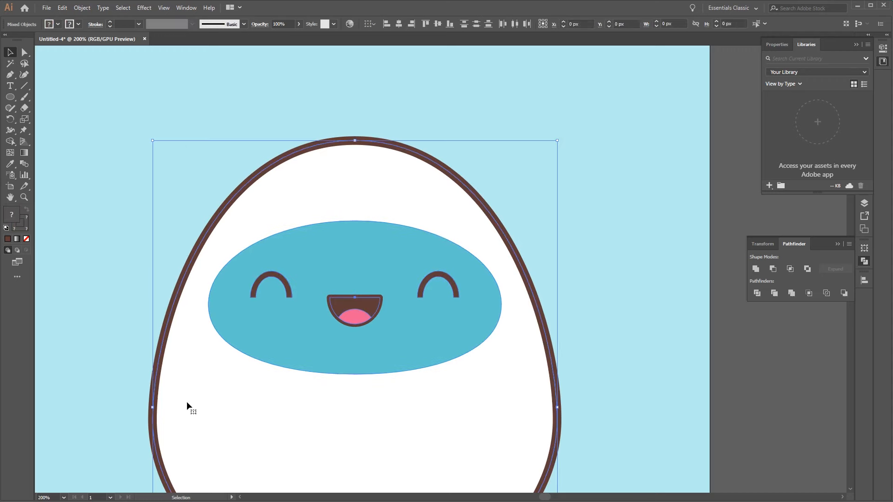
key(ctrl+0)
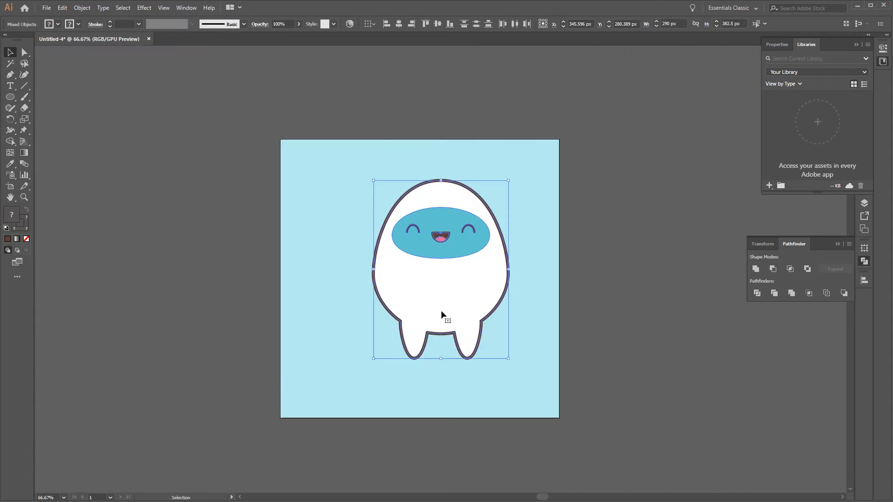
drag(412, 287, 685, 375)
drag(641, 329, 441, 325)
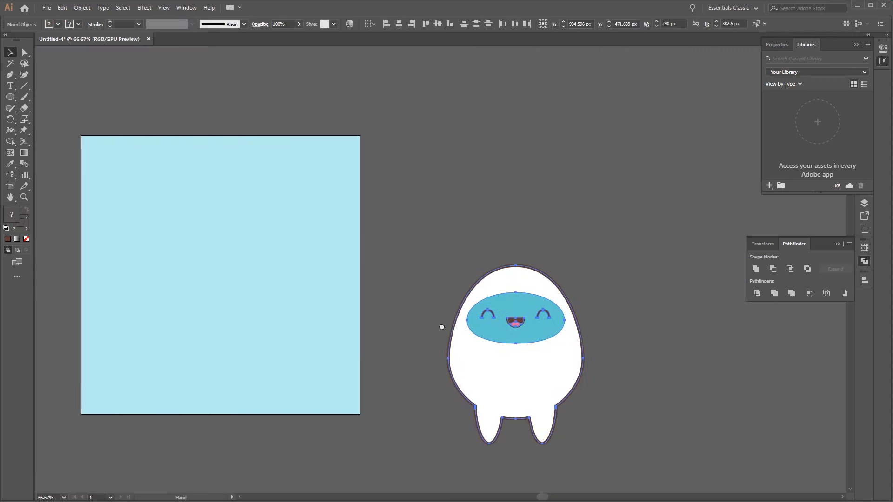
drag(510, 374, 547, 362)
click(641, 358)
drag(361, 283, 544, 344)
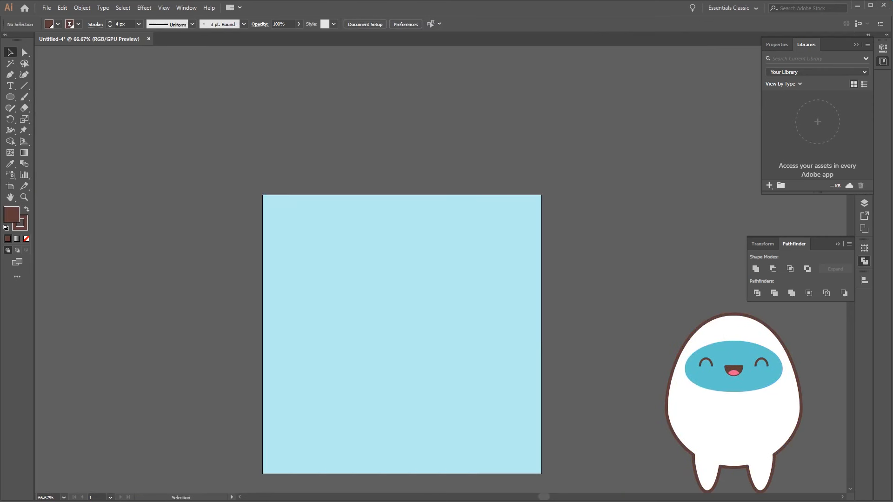
Draw a 28 by 14 px ellipse on the empty light blue background and remove its stroke
click(9, 98)
key(ctrl+plus)
key(ctrl+plus)
key(space)
drag(213, 213, 334, 226)
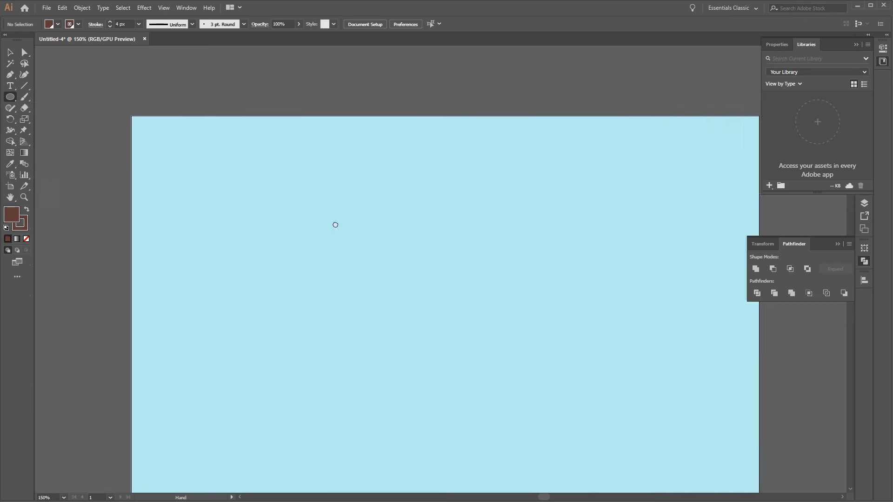
click(281, 252)
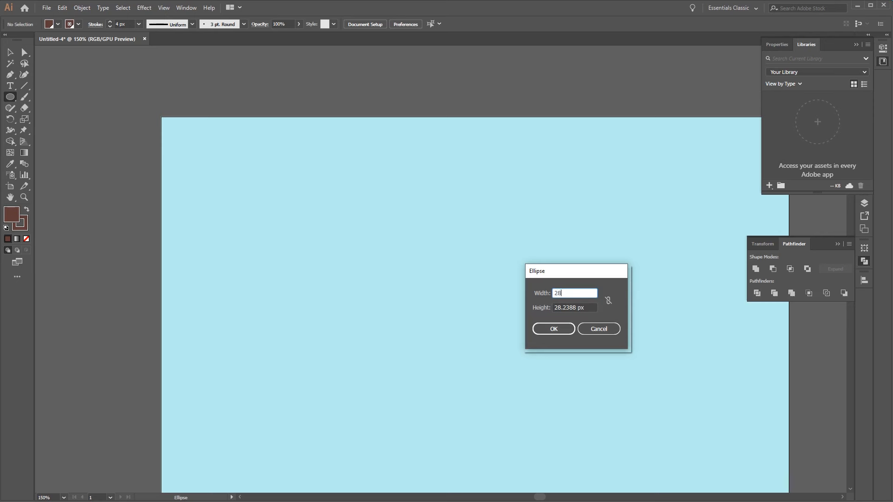
key(Tab)
text(14)
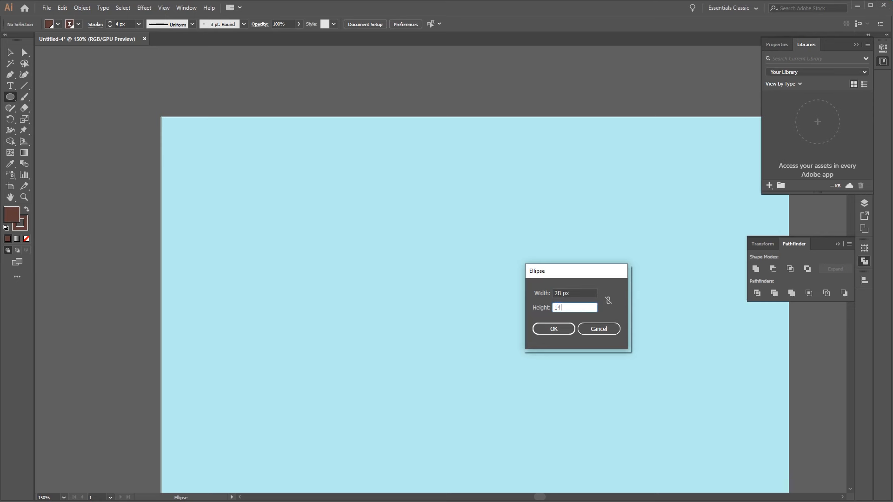
click(557, 336)
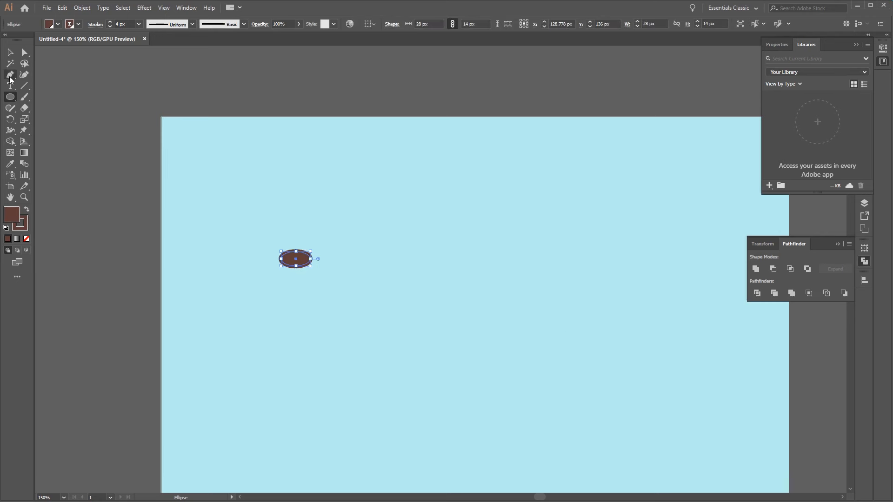
click(79, 25)
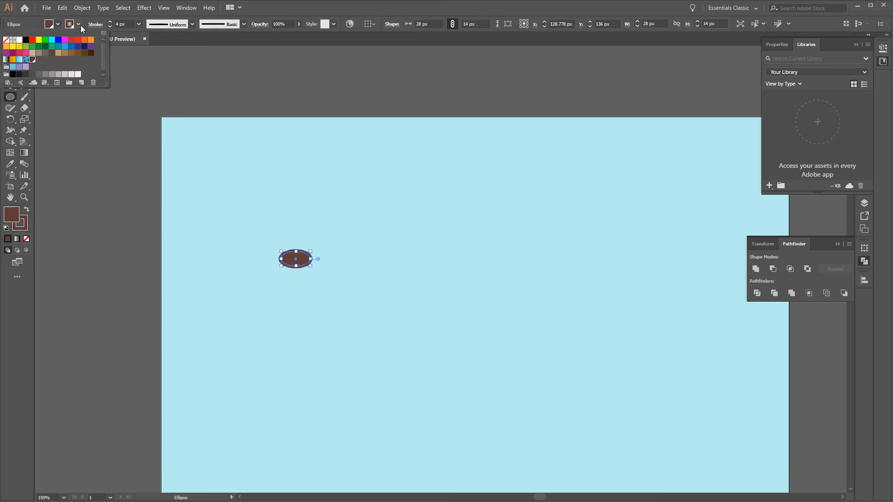
click(6, 40)
click(262, 4)
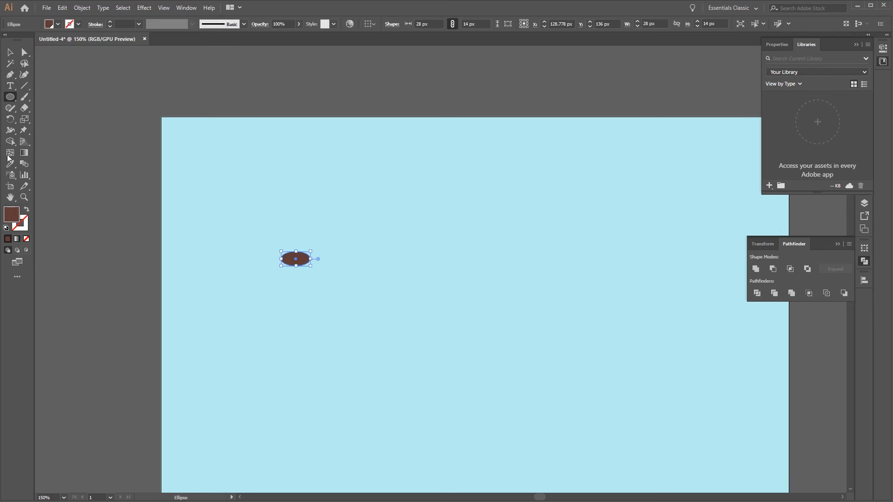
Move the whole yeti back onto the artboard, to the right of the small ellipse
click(10, 52)
key(space)
drag(478, 317, 177, 214)
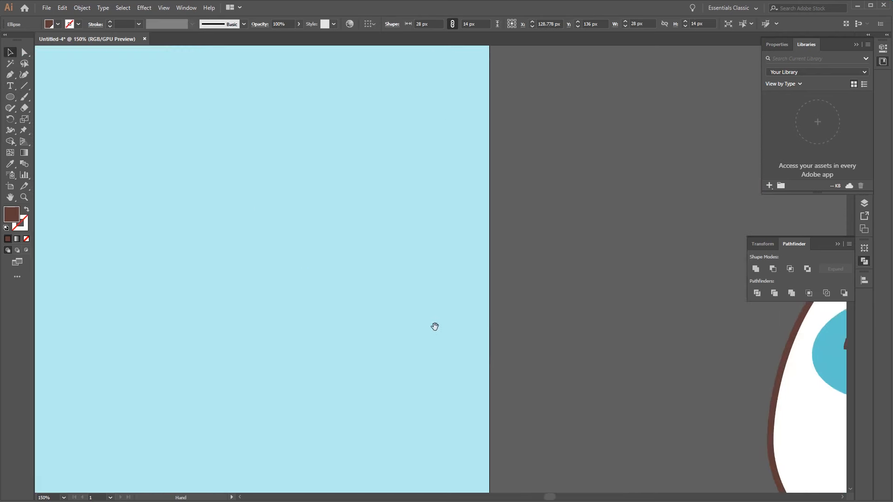
drag(434, 325, 260, 250)
drag(509, 173, 773, 462)
drag(776, 408, 295, 299)
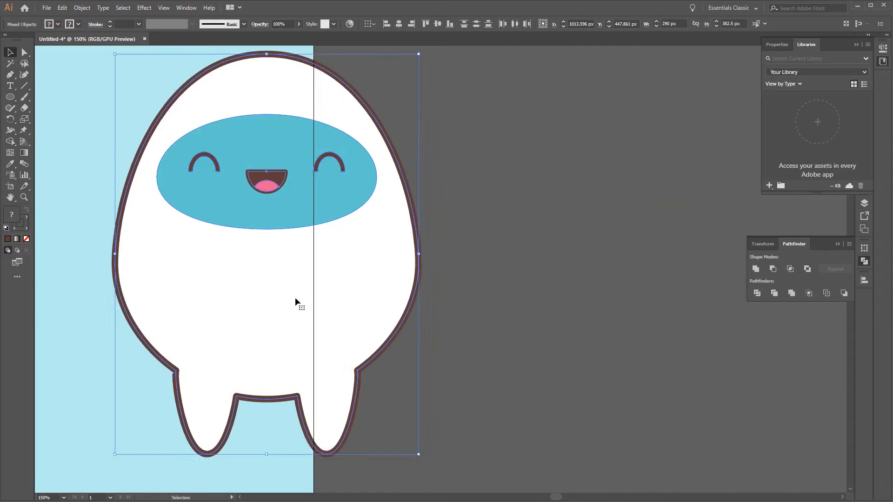
key(space)
drag(238, 243, 506, 357)
drag(520, 386, 327, 298)
Fill the small ellipse with the tongue's pink using the Eyedropper
click(88, 149)
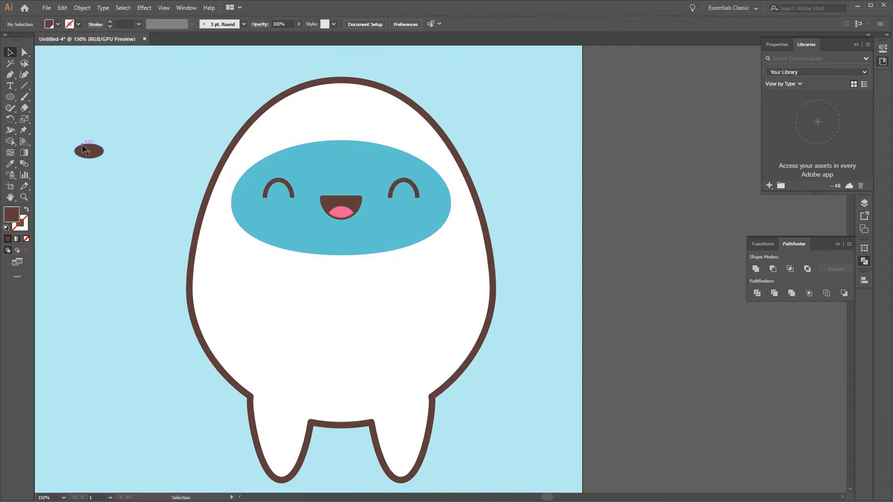
click(10, 164)
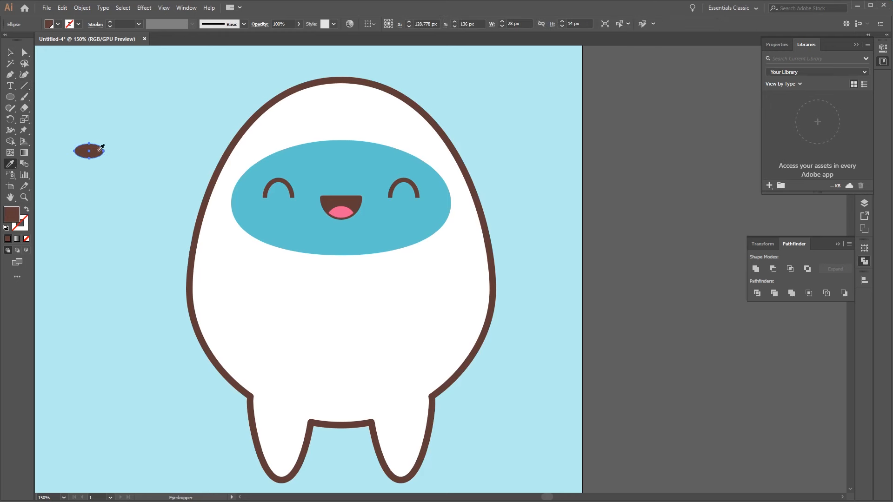
click(347, 212)
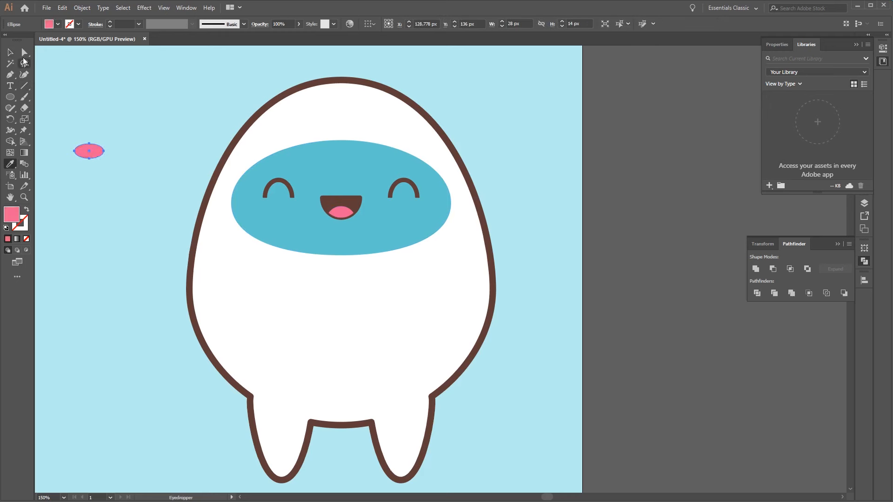
Place the pink ellipse as a cheek just below the left eye and copy it level to below the right eye
click(9, 52)
click(110, 99)
drag(96, 154, 264, 214)
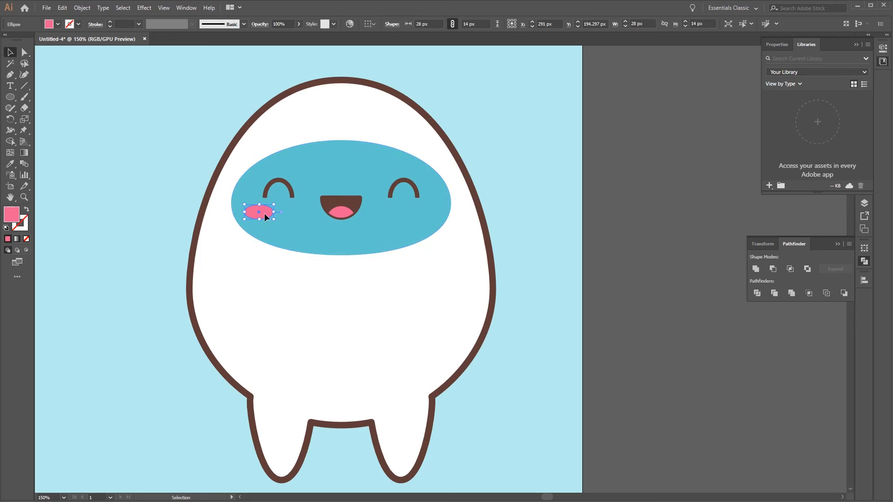
drag(264, 213, 433, 234)
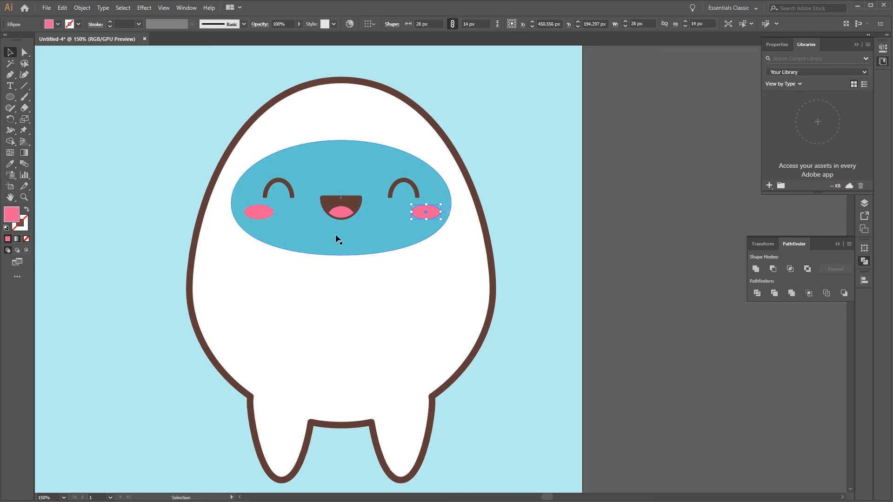
Group the two pink cheeks and centre all parts of the yeti horizontally on one another
shift+click(259, 213)
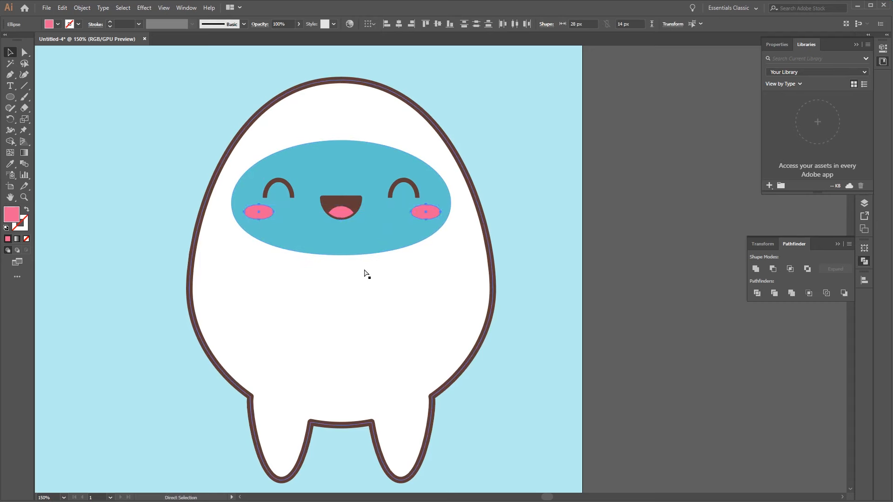
key(ctrl+g)
click(513, 167)
key(ctrl+a)
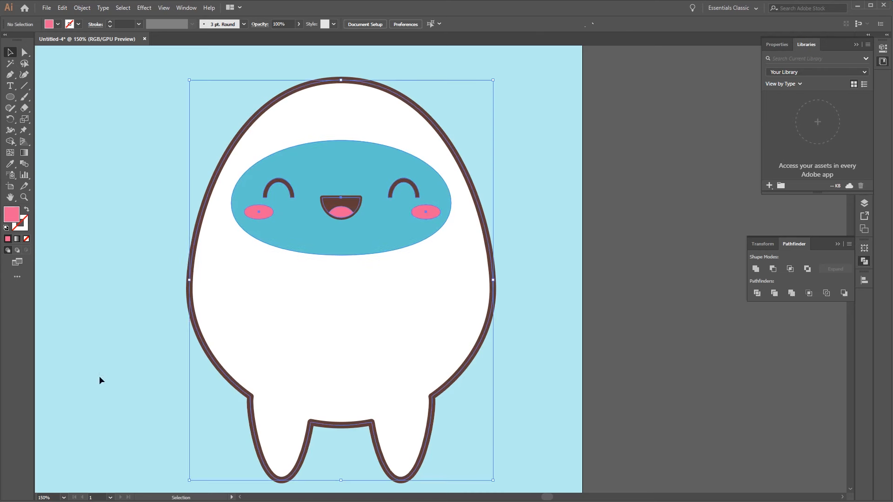
click(398, 23)
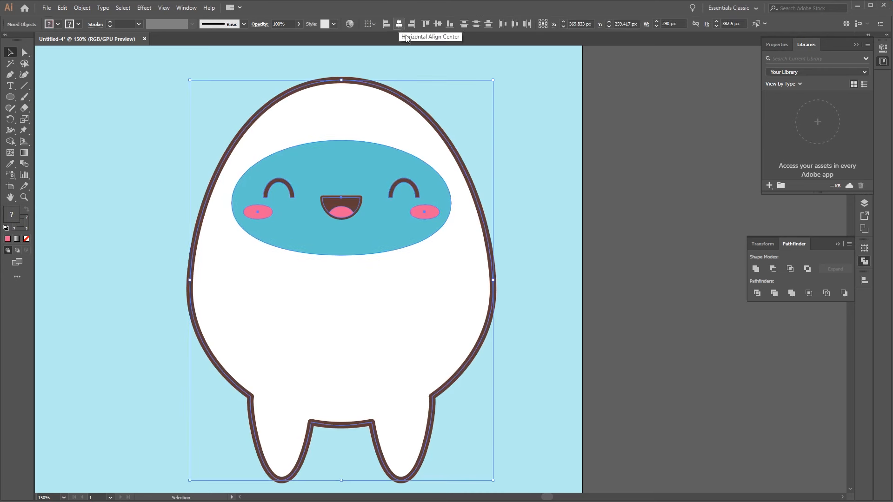
click(560, 307)
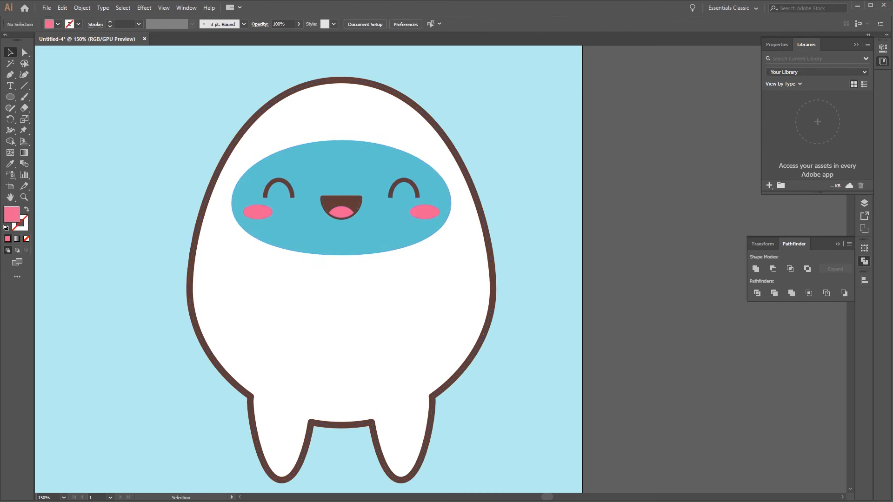
Move the whole yeti off the artboard, beyond its right edge, to leave the light blue background empty
key(space)
drag(534, 144, 586, 200)
key(ctrl+a)
drag(412, 367, 335, 347)
key(space)
drag(498, 155, 548, 254)
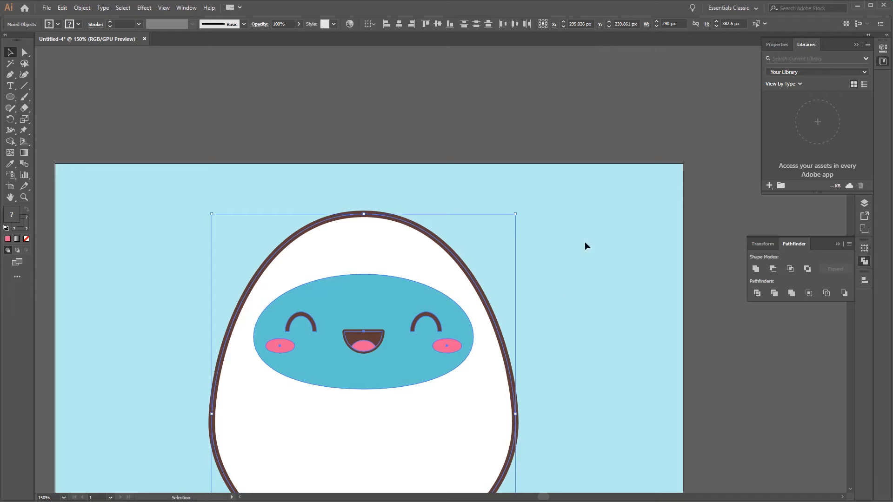
key(space)
drag(501, 336, 501, 112)
drag(536, 60, 566, 212)
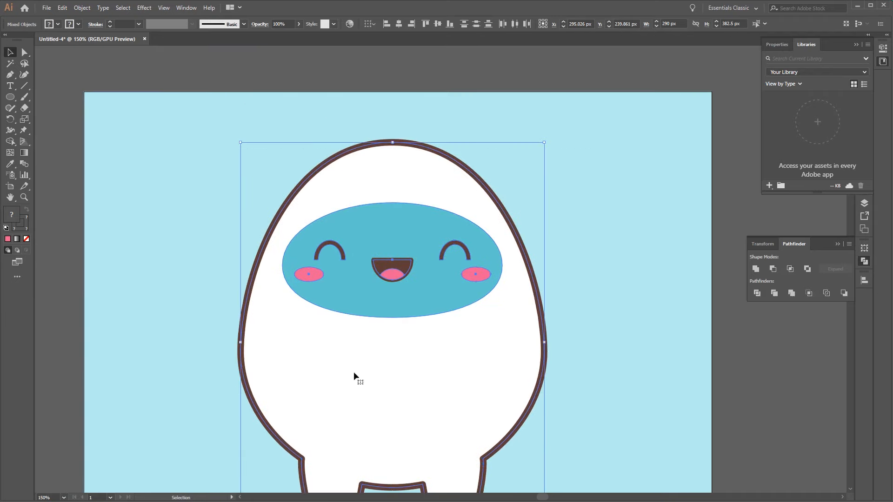
key(space)
drag(465, 385, 605, 305)
key(space)
drag(430, 238, 601, 305)
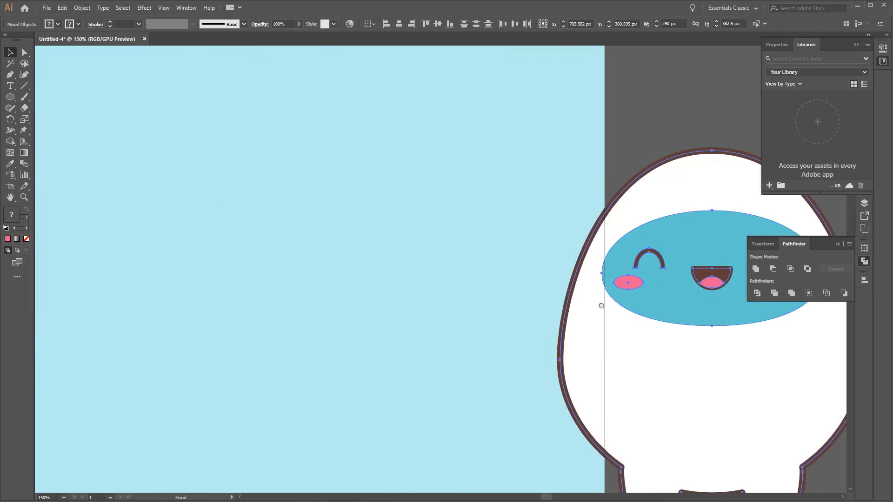
drag(299, 223, 96, 152)
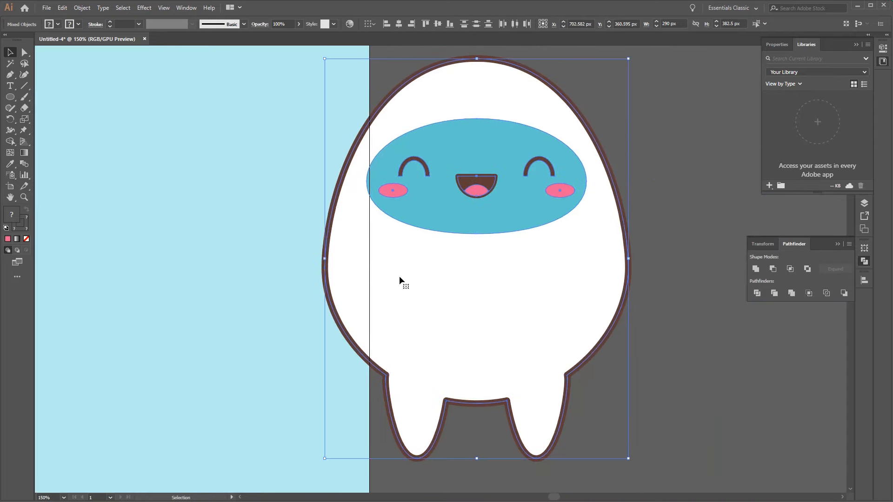
drag(399, 276, 628, 369)
scroll(431, 292, left, 10)
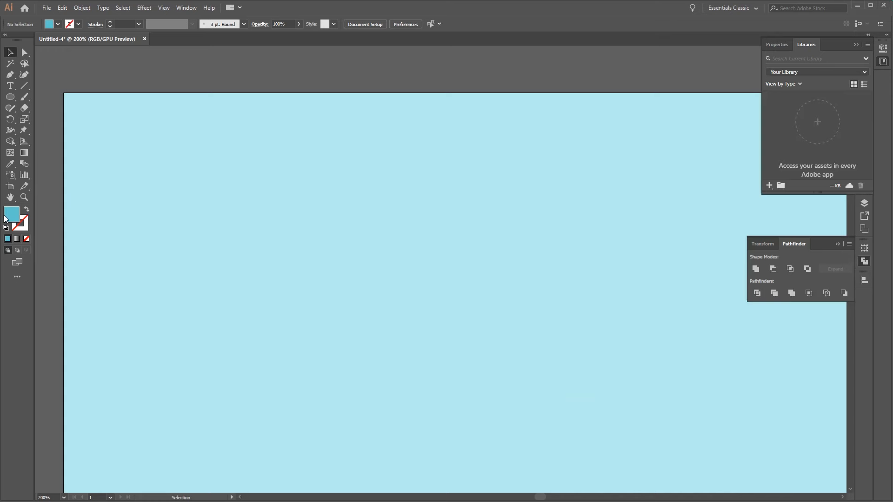
Set the fill colour to white (#ffffff)
double_click(7, 214)
drag(558, 282, 525, 193)
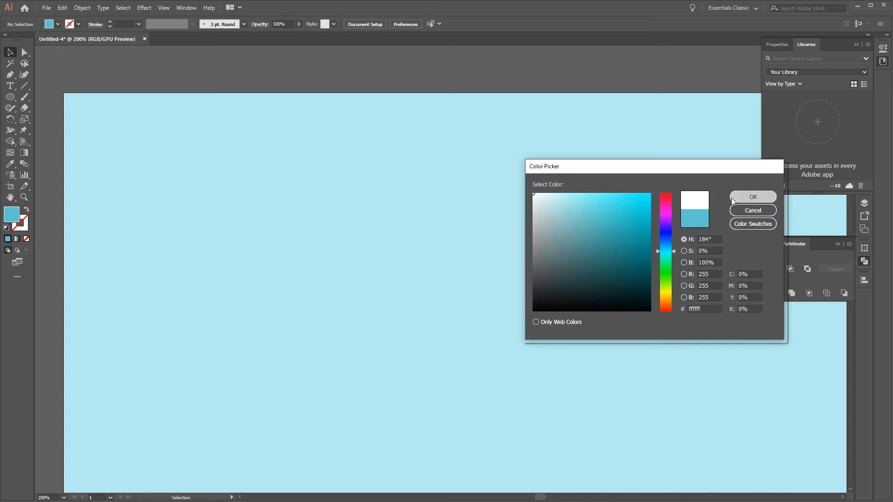
click(753, 197)
Draw a white hair fringe of three curved, pointed locks shrinking to the right on the empty background with the Pen tool
click(11, 78)
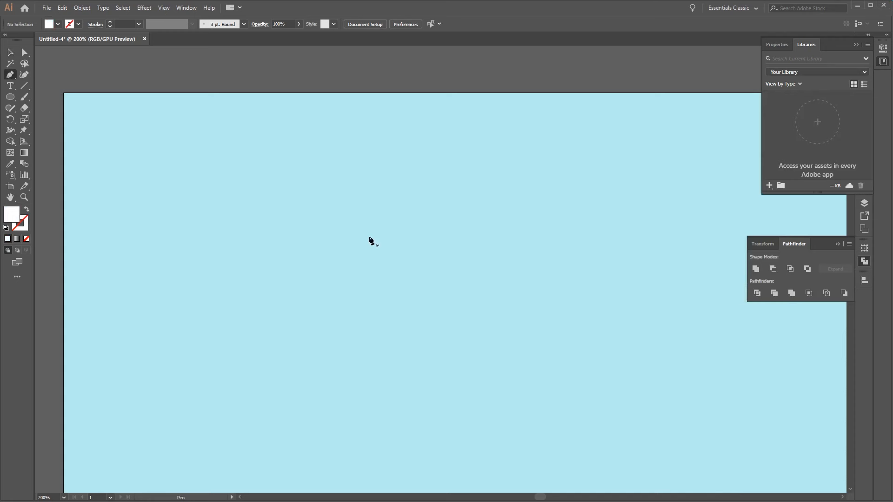
drag(367, 232, 346, 250)
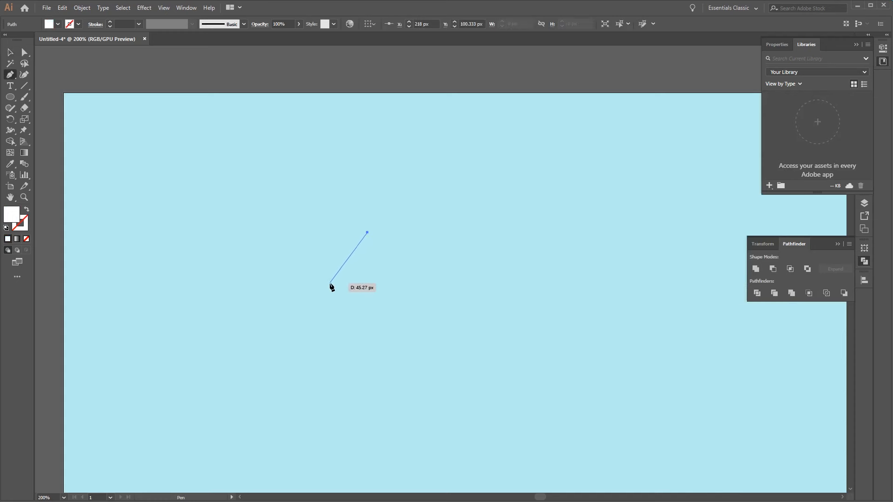
drag(325, 280, 319, 317)
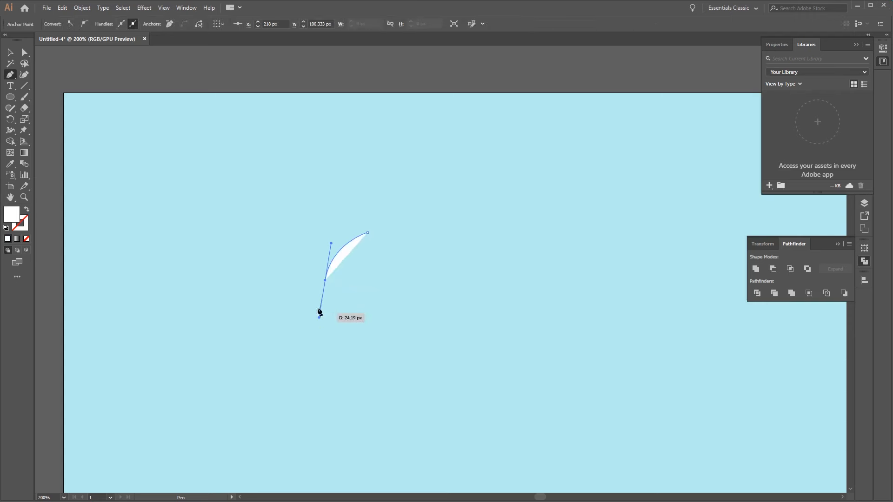
click(325, 280)
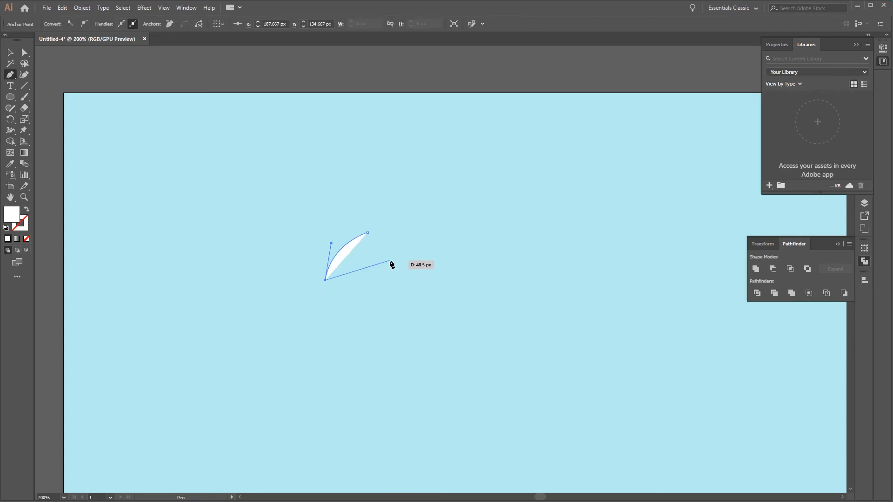
drag(390, 261, 410, 233)
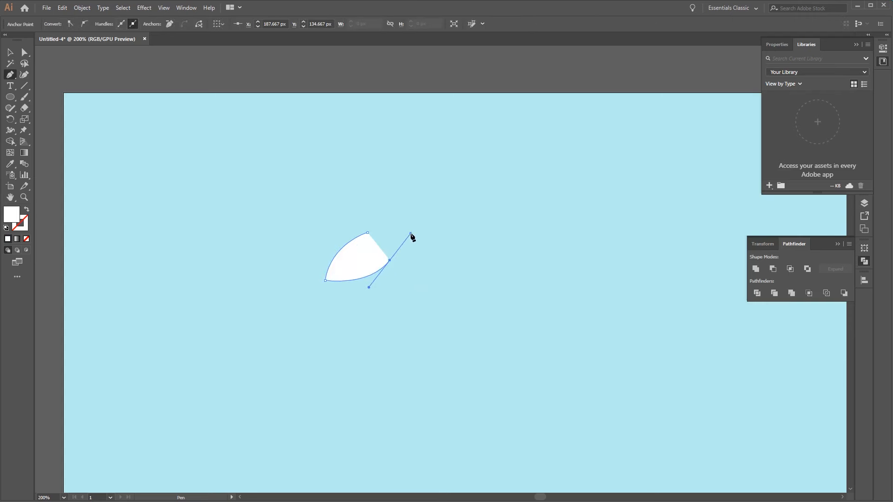
click(390, 261)
drag(383, 288, 384, 299)
click(383, 288)
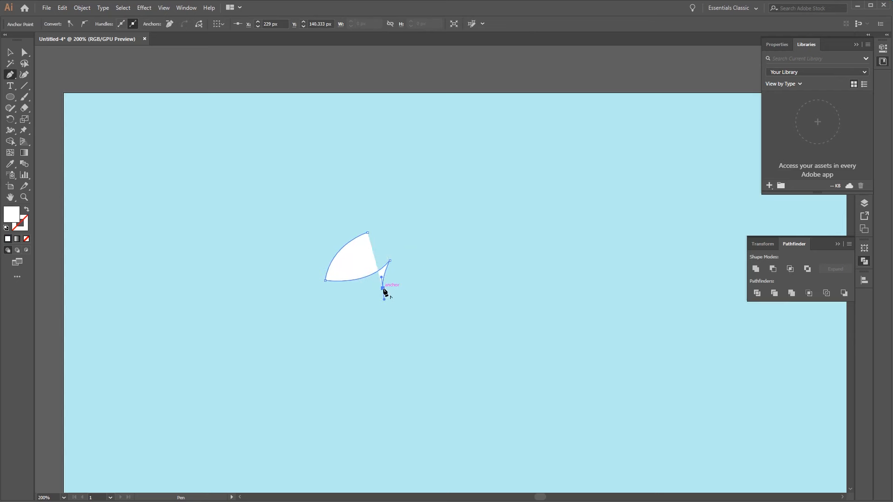
drag(422, 271, 432, 255)
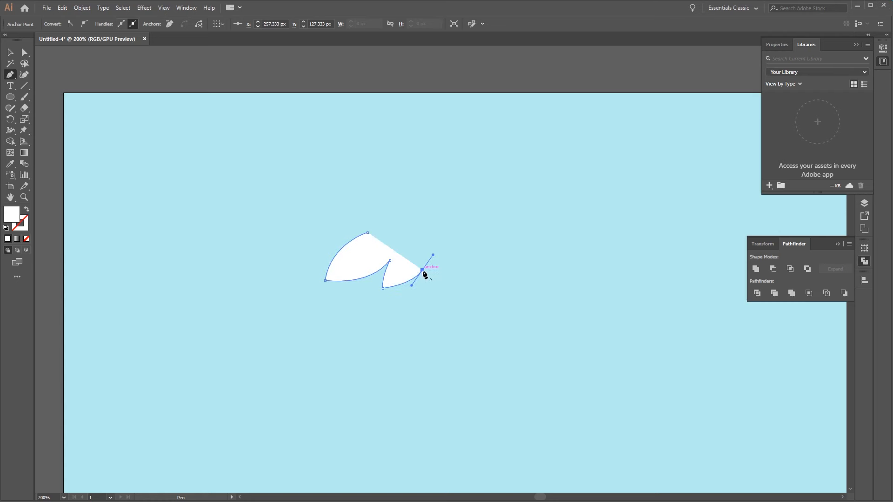
drag(432, 288, 459, 259)
click(432, 288)
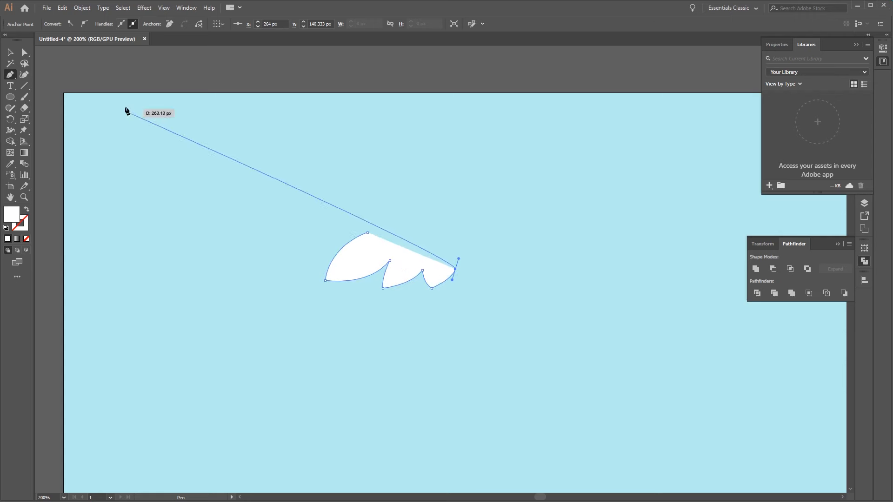
Reshape the fringe by adjusting the notch, outer end and lock-tip anchor points with Direct Selection
key(a)
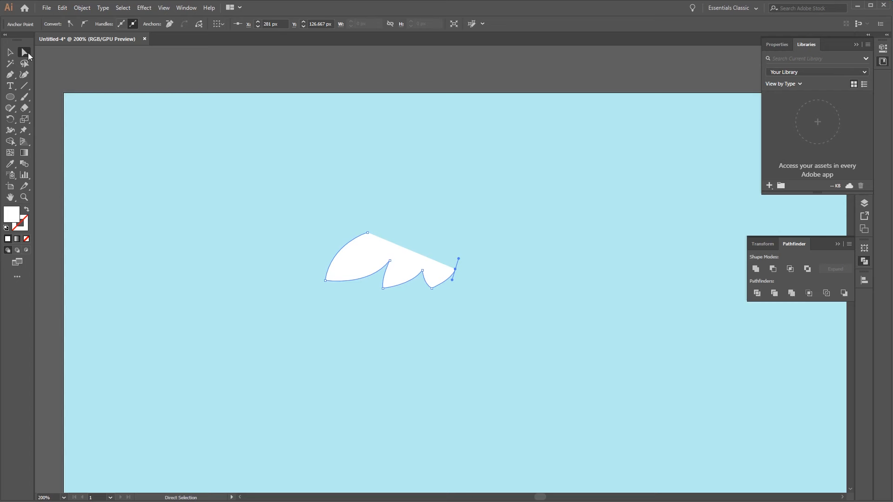
drag(422, 271, 453, 284)
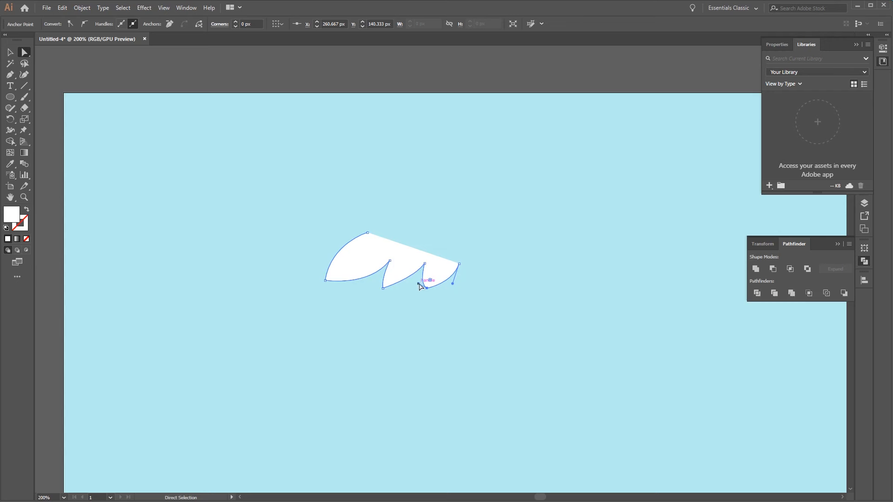
click(382, 289)
drag(413, 278, 380, 291)
drag(326, 281, 322, 286)
click(478, 287)
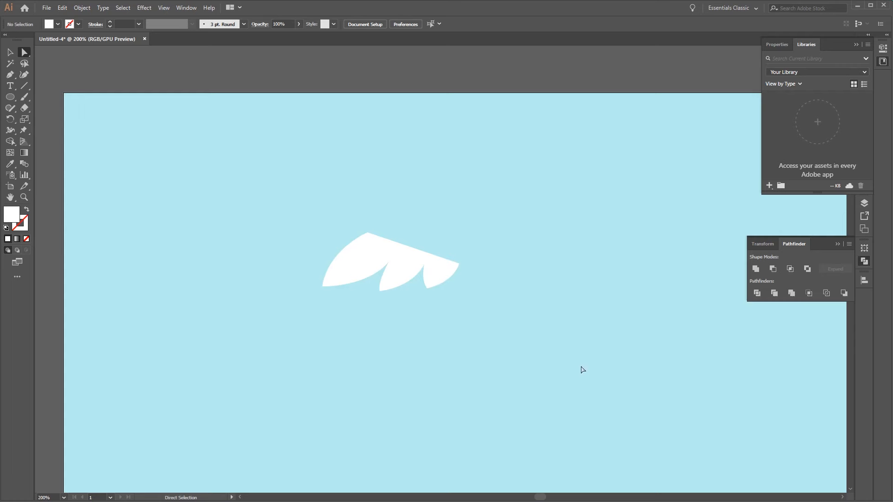
Bring the whole yeti back onto the artboard so the white fringe overlaps the upper edge of its teal face
click(10, 52)
click(414, 275)
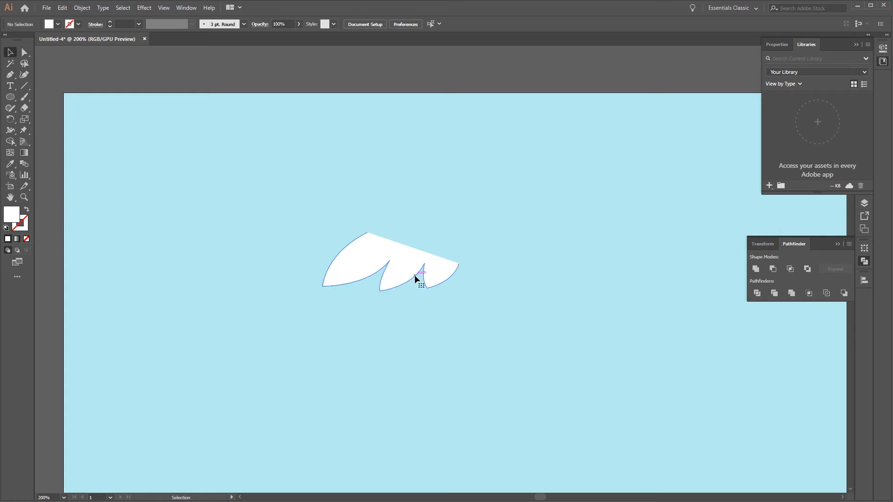
drag(674, 382, 310, 167)
key(ctrl+minus)
key(ctrl+minus)
key(ctrl+minus)
drag(716, 362, 409, 268)
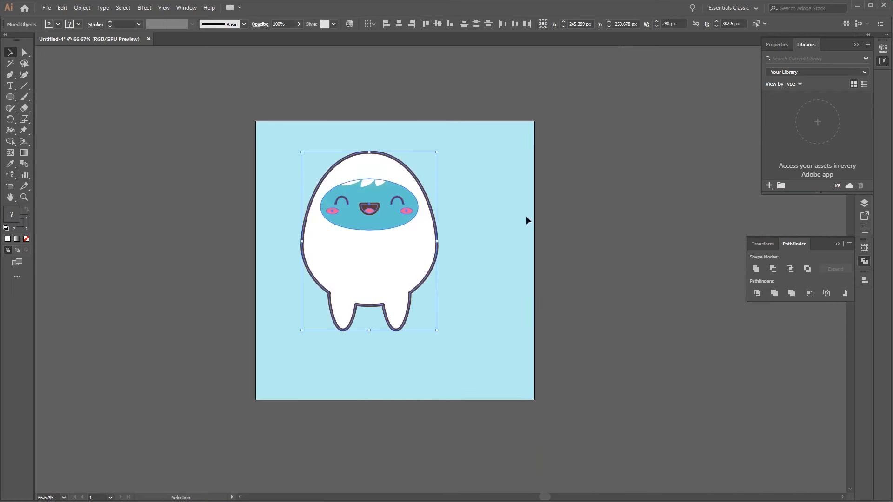
Enlarge and slightly rotate the fringe to about 112 by 48 px, with its locks hanging over the top of the teal face
click(526, 215)
drag(462, 178, 532, 286)
drag(451, 285, 470, 301)
click(553, 292)
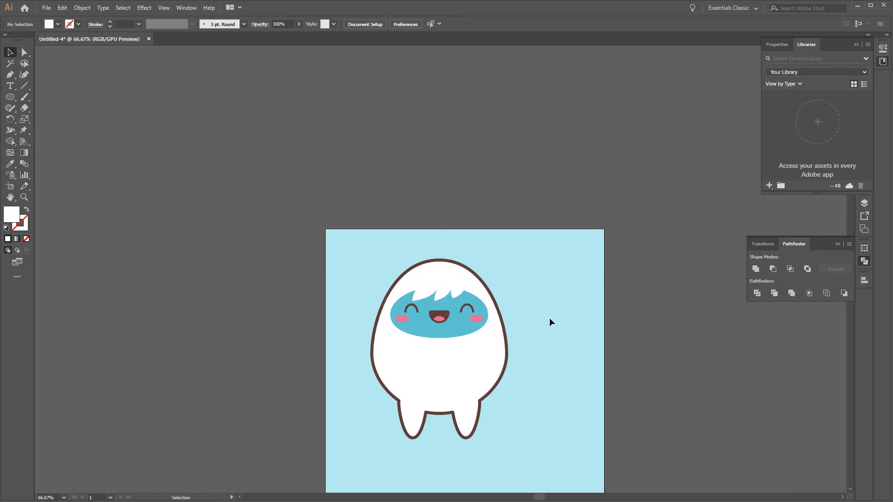
click(447, 293)
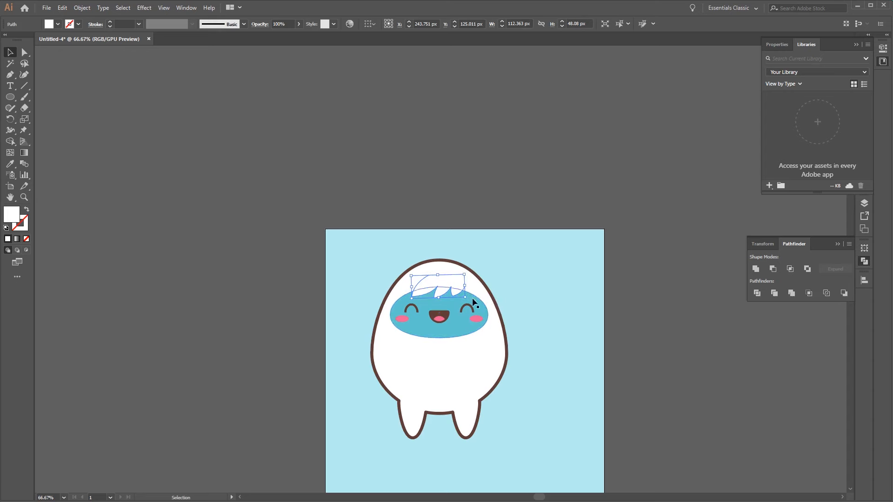
click(537, 331)
Examine the mouth's outline and the surrounding face up close
key(ctrl+plus)
key(ctrl+plus)
key(ctrl+plus)
key(ctrl+plus)
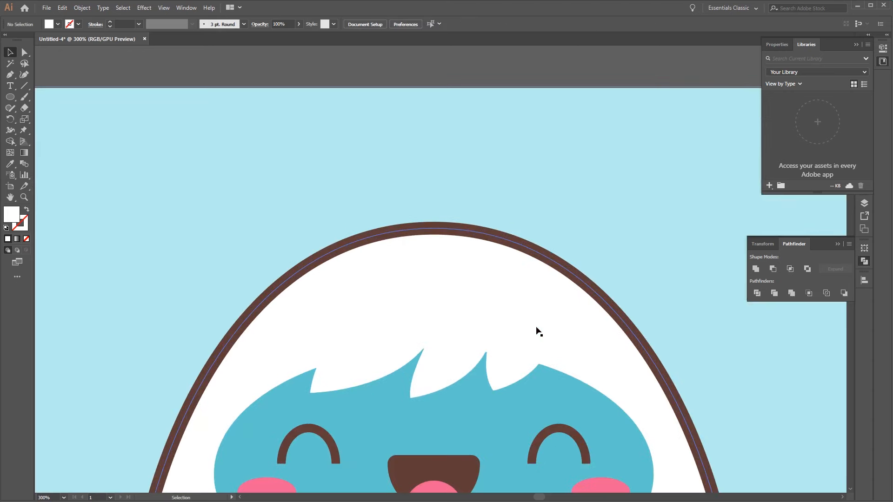
drag(498, 477, 503, 306)
click(479, 310)
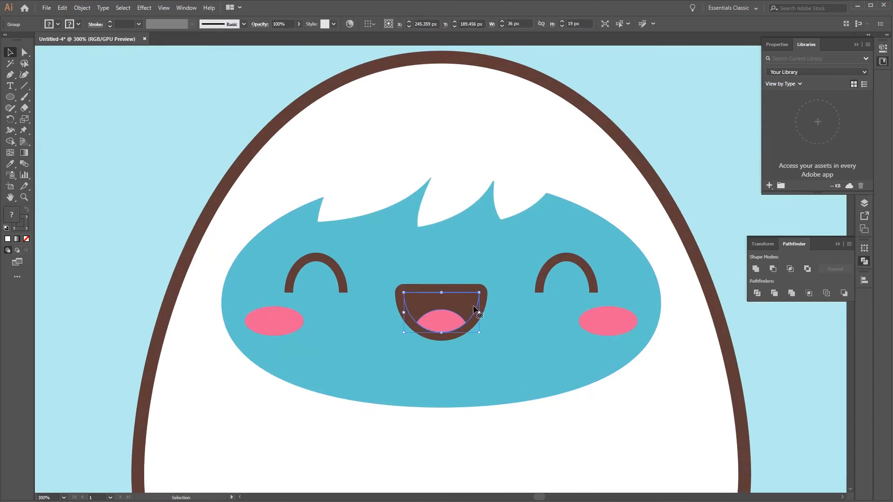
click(712, 270)
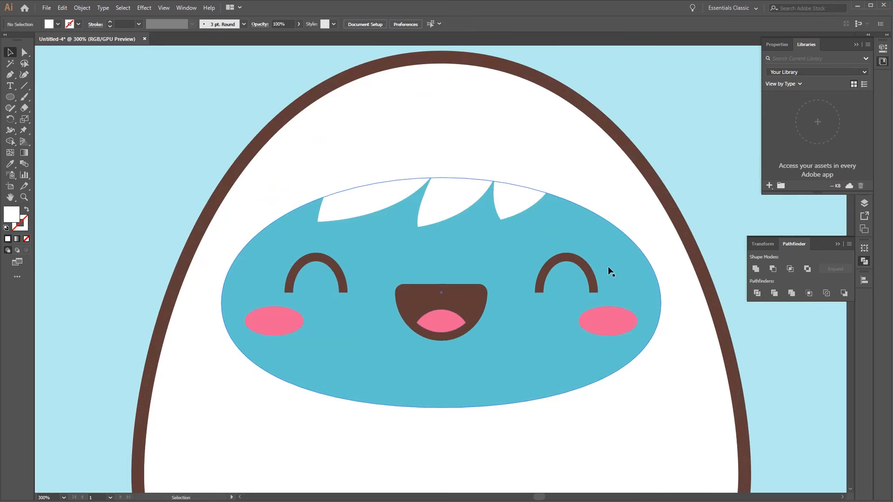
click(482, 292)
click(40, 69)
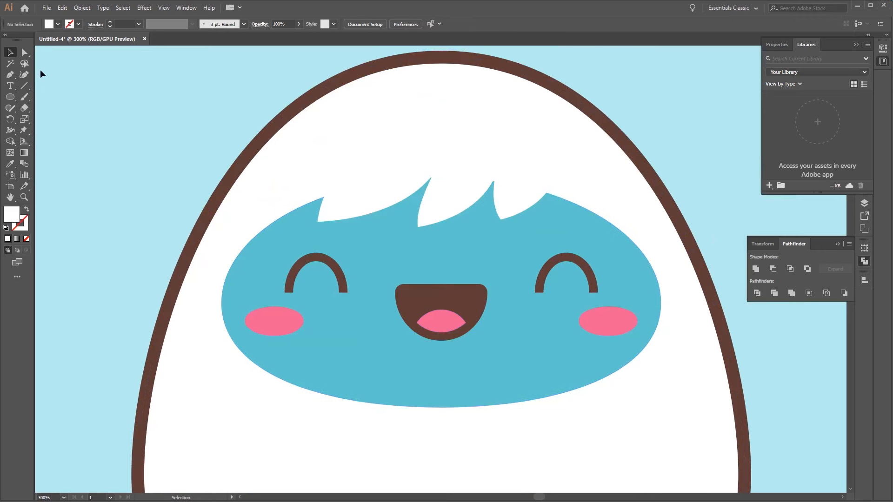
Try aligning the mouth's 4 px stroke to the inside and the centre, then restore the outside alignment
click(24, 52)
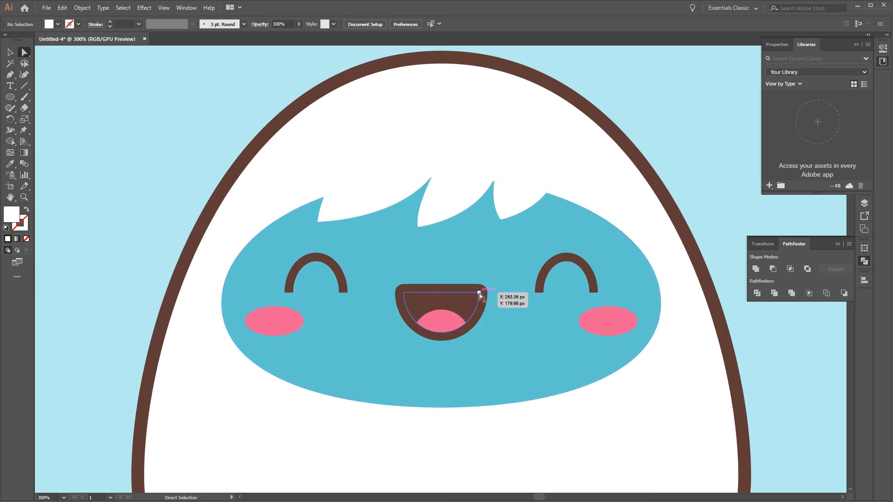
click(479, 293)
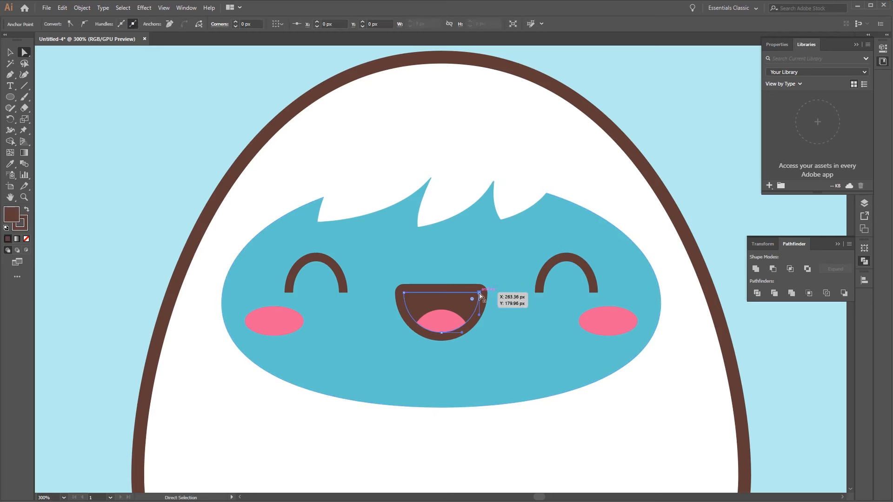
click(450, 306)
click(95, 26)
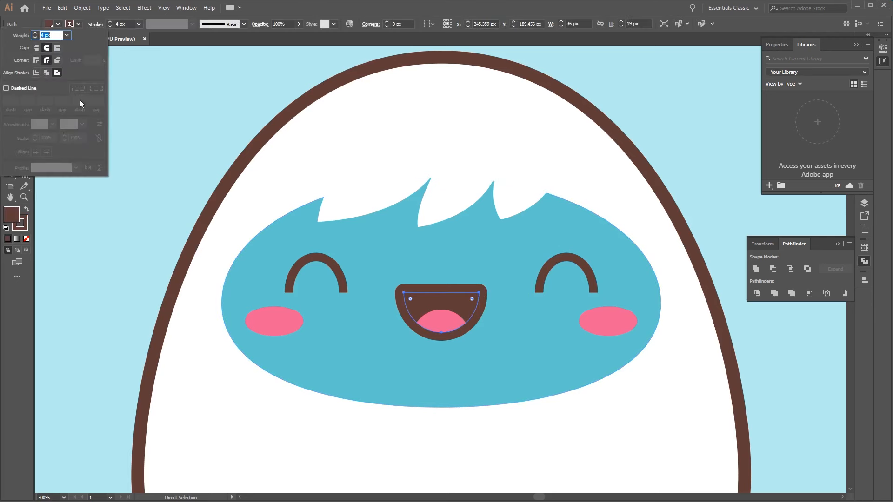
click(49, 73)
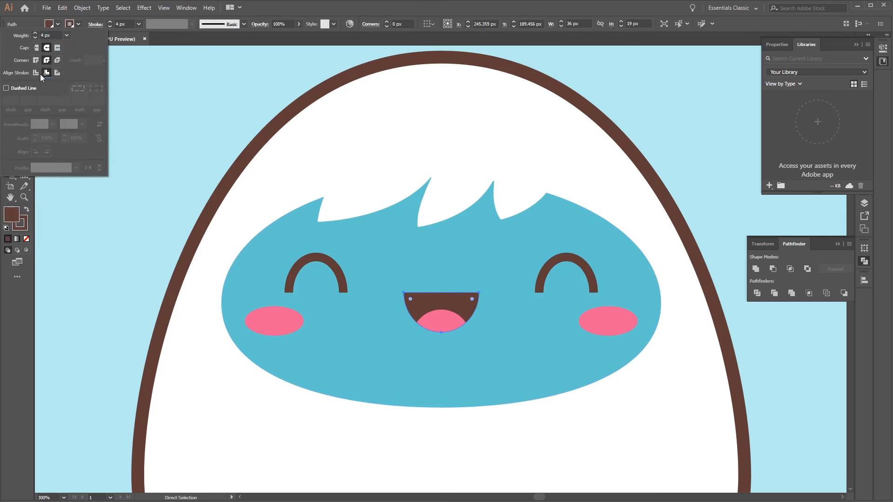
click(36, 73)
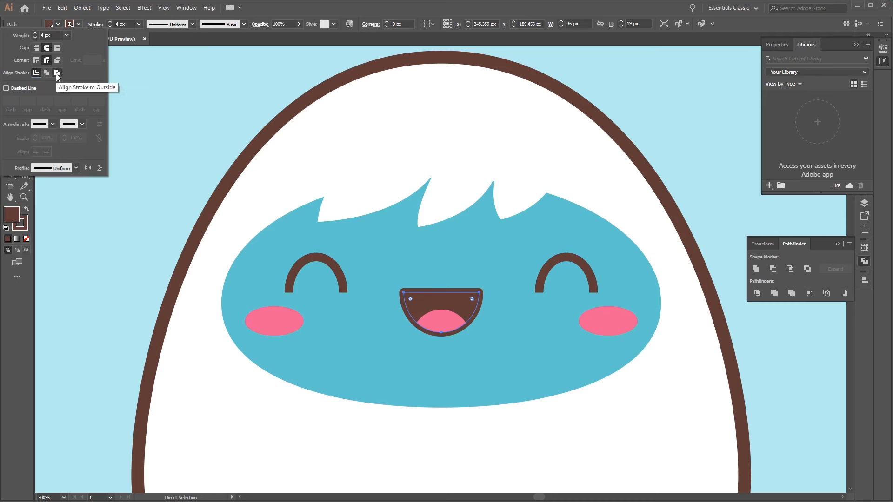
click(57, 73)
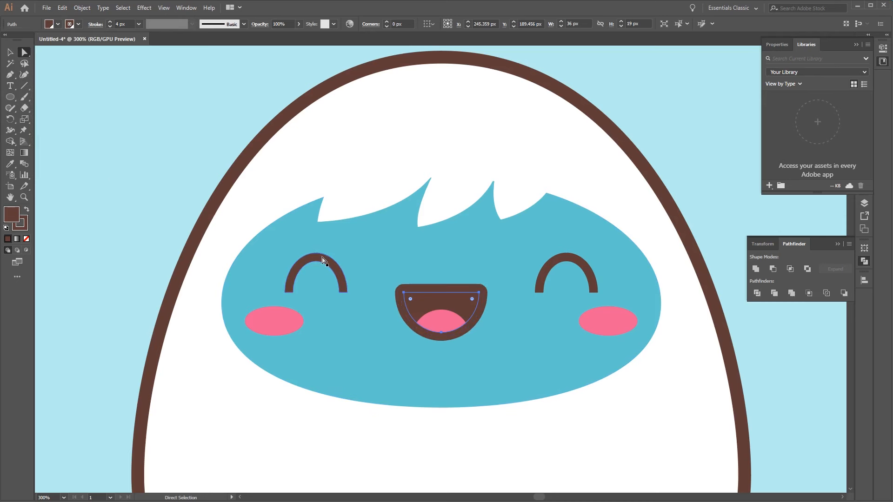
Add a brown 3 px stroke to the two arched eyes, matching their fill, to thicken them
key(v)
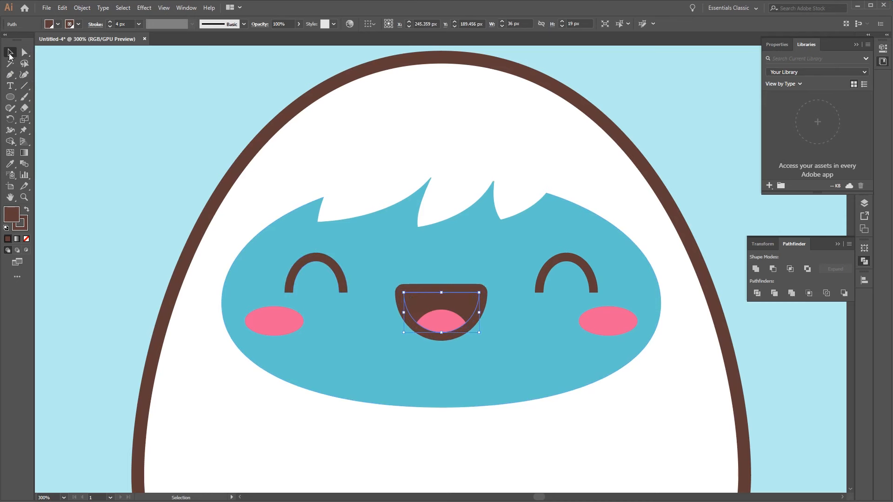
click(333, 267)
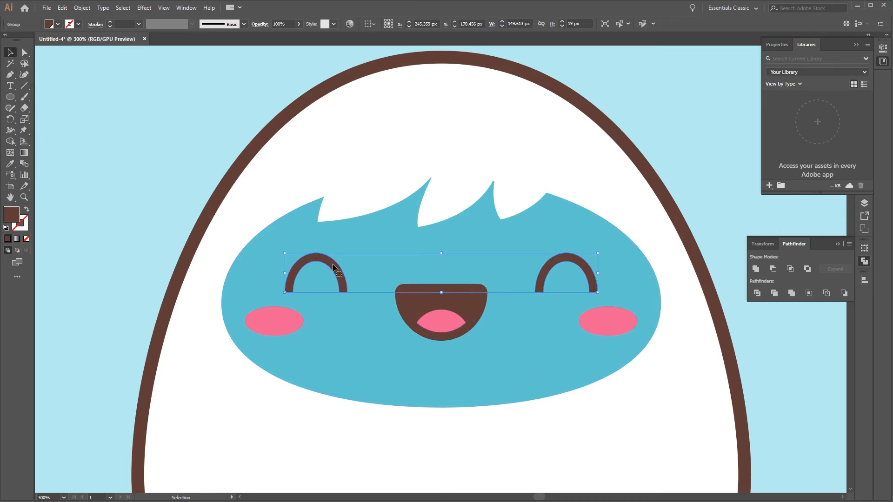
click(79, 25)
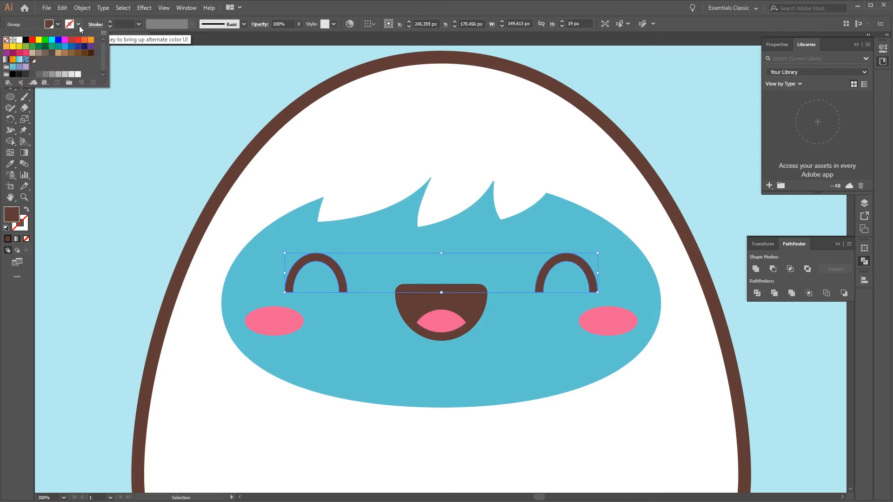
click(33, 60)
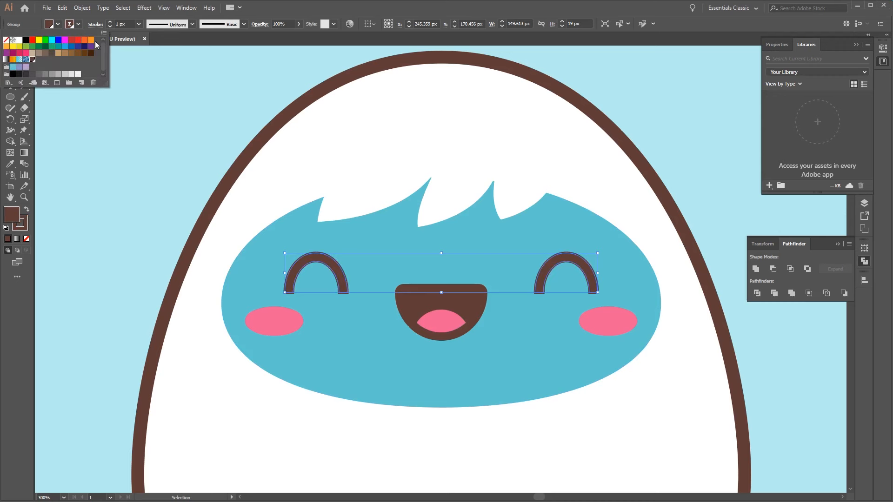
click(111, 23)
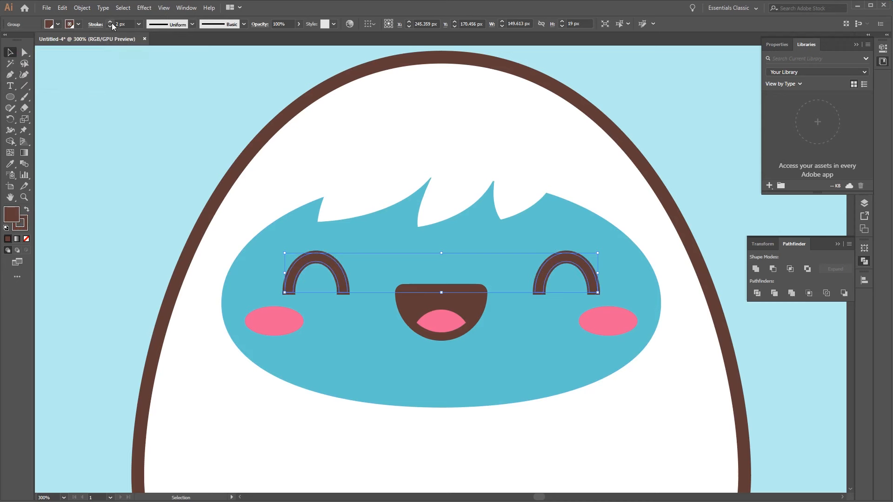
click(111, 23)
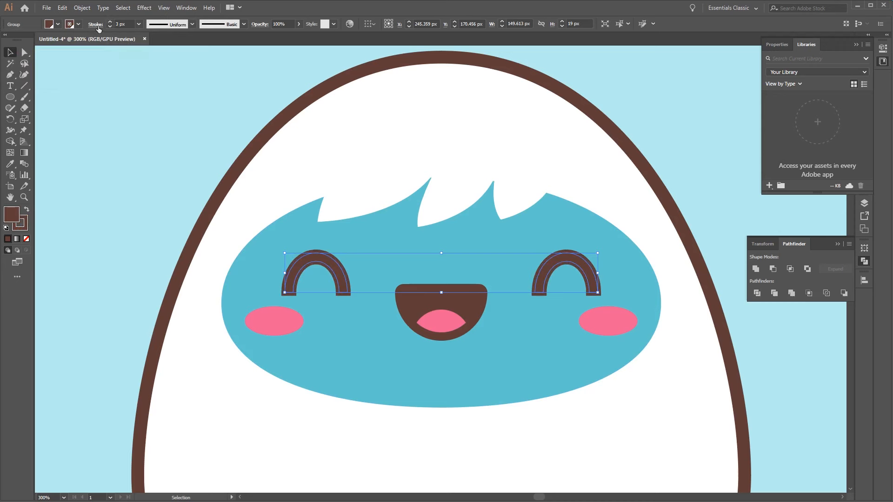
Round the corners of the eyes' stroke, try aligning it to the outside, and restore the centre alignment
click(96, 26)
click(48, 59)
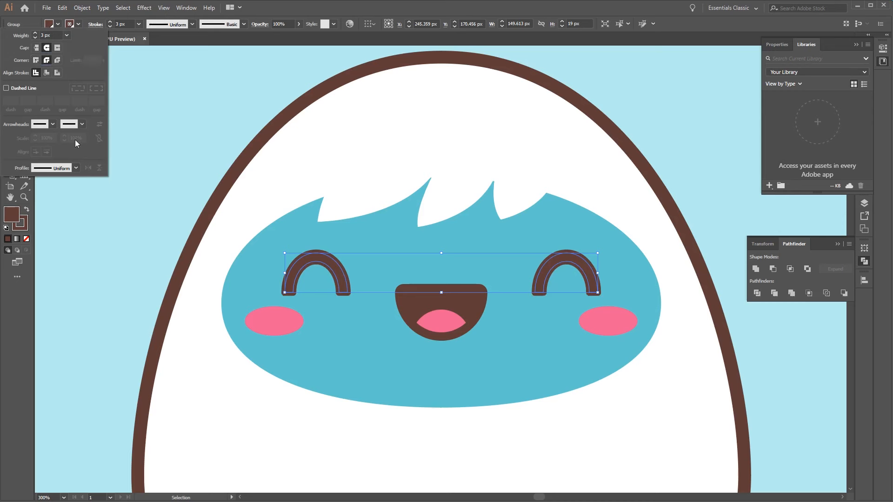
click(56, 74)
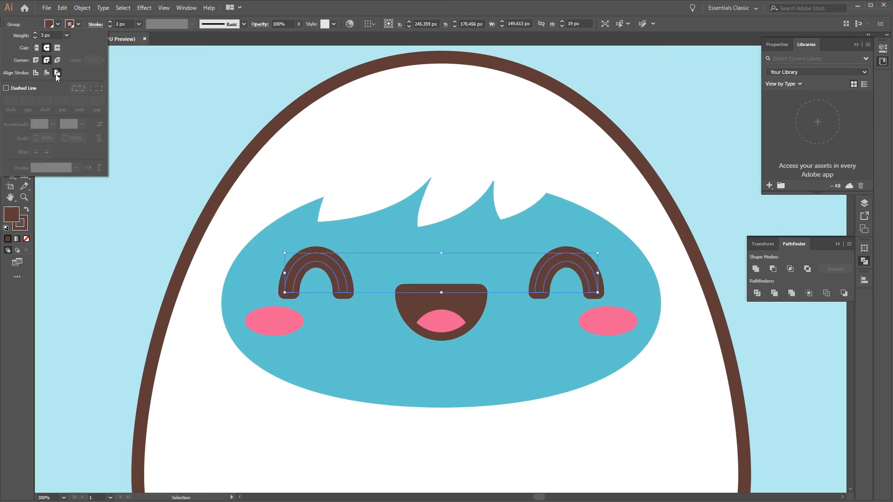
click(36, 73)
click(183, 133)
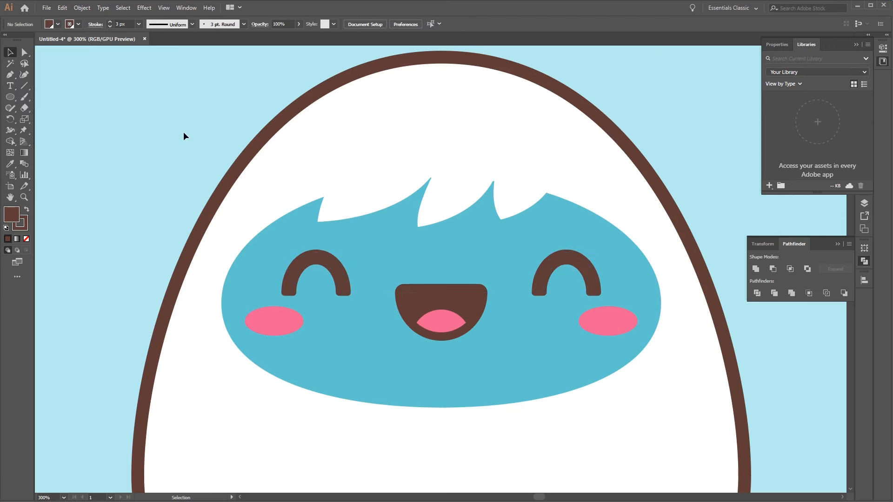
Duplicate the white hair fringe and place the copy on the empty blue background near the artboard's upper-right corner
key(ctrl+1)
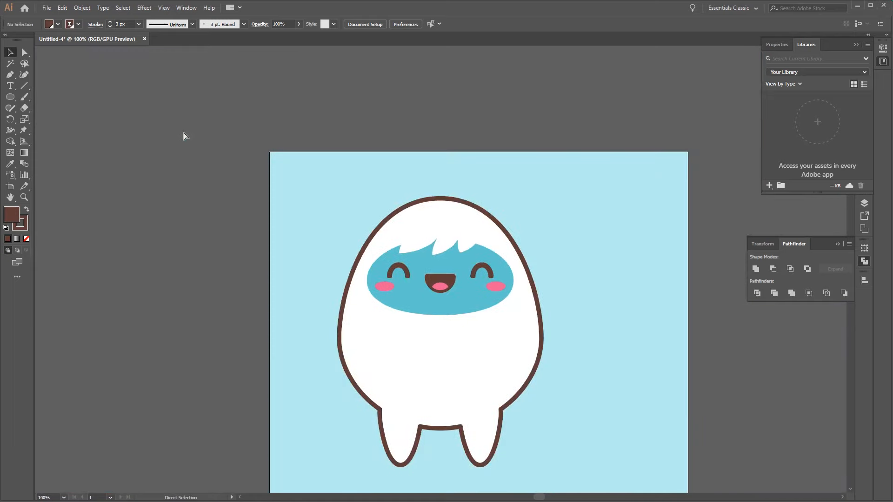
drag(568, 309, 523, 246)
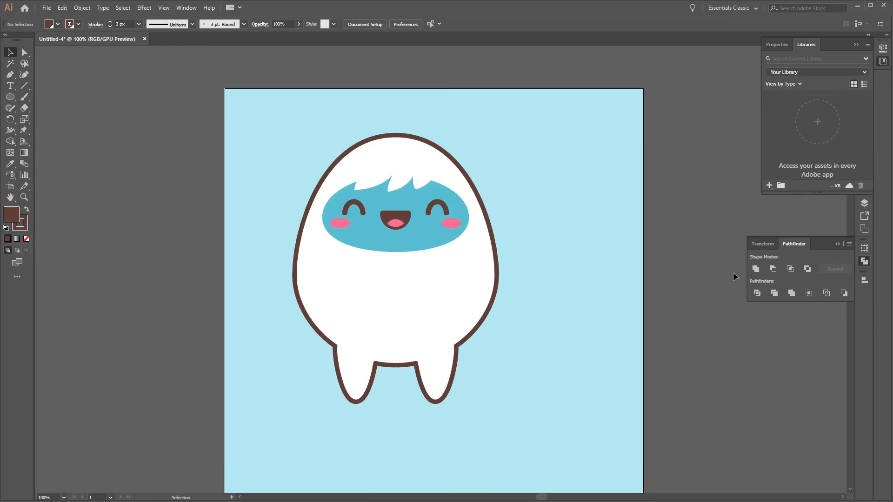
click(409, 179)
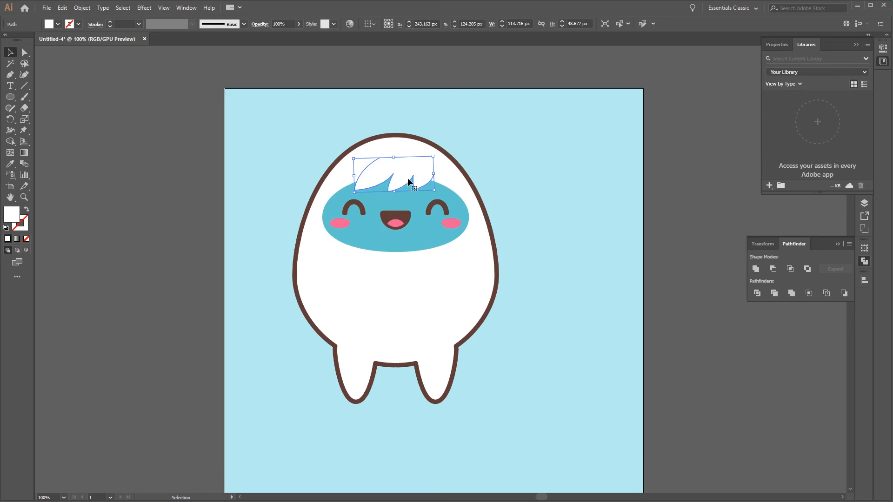
key(ctrl+c)
key(ctrl+v)
drag(466, 273, 581, 118)
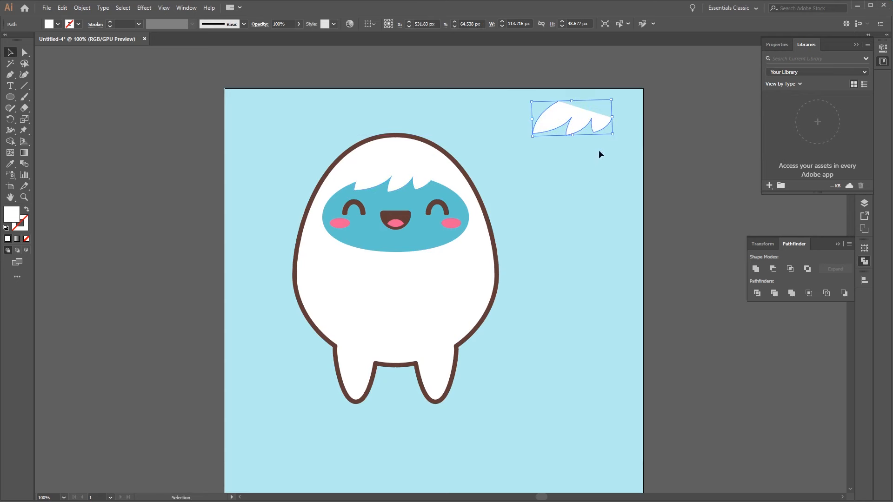
Fill the white hair shape on the character's forehead with a darker blue, RGB 66, 146, 169
click(605, 212)
click(405, 181)
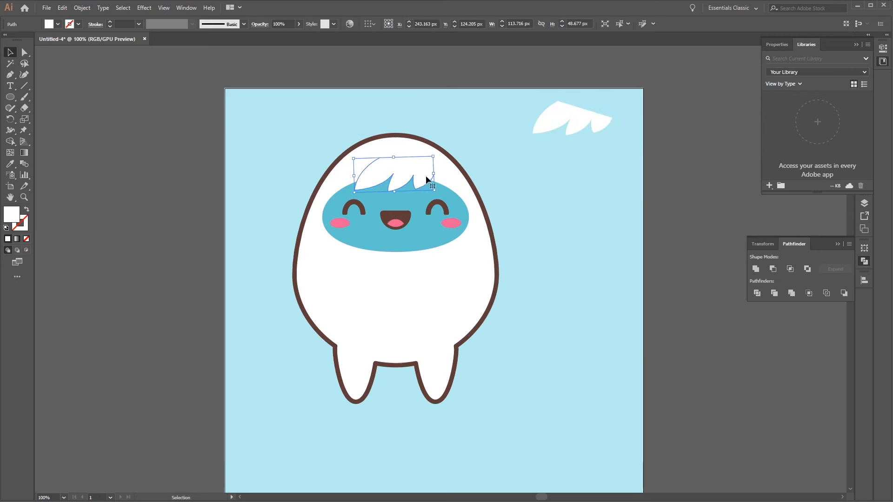
double_click(12, 215)
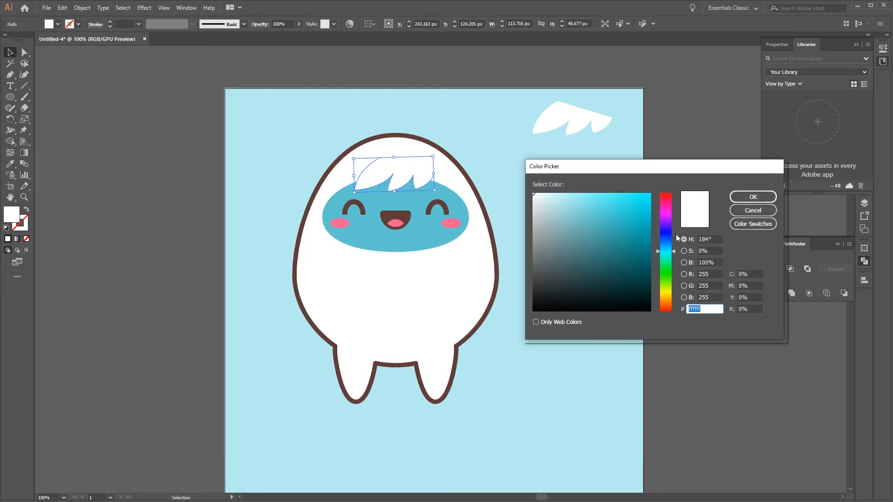
click(718, 274)
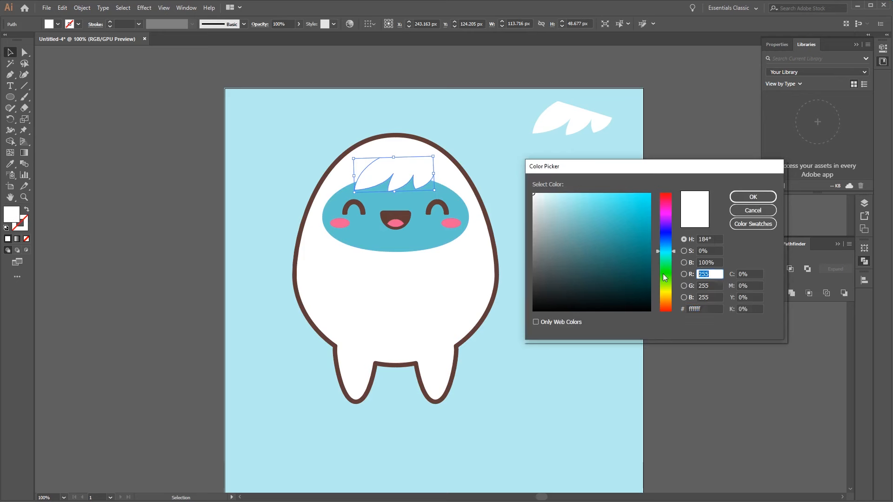
text(66)
key(Tab)
text(14)
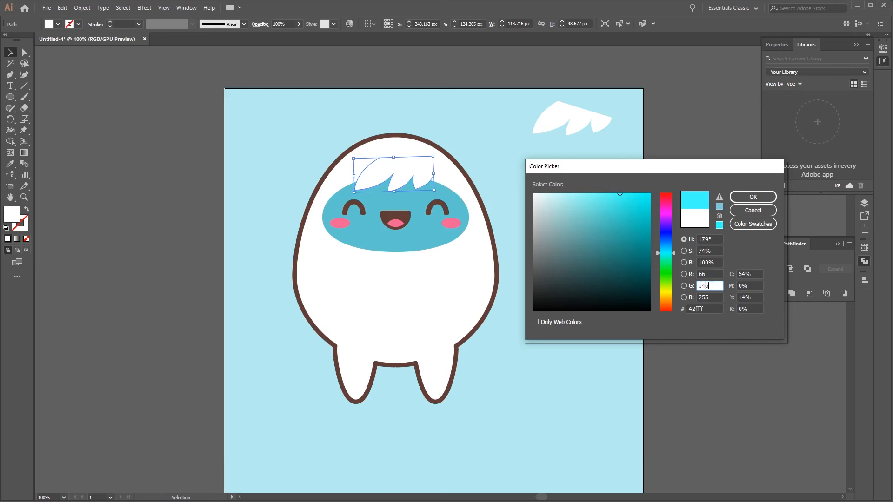
key(Tab)
text(196)
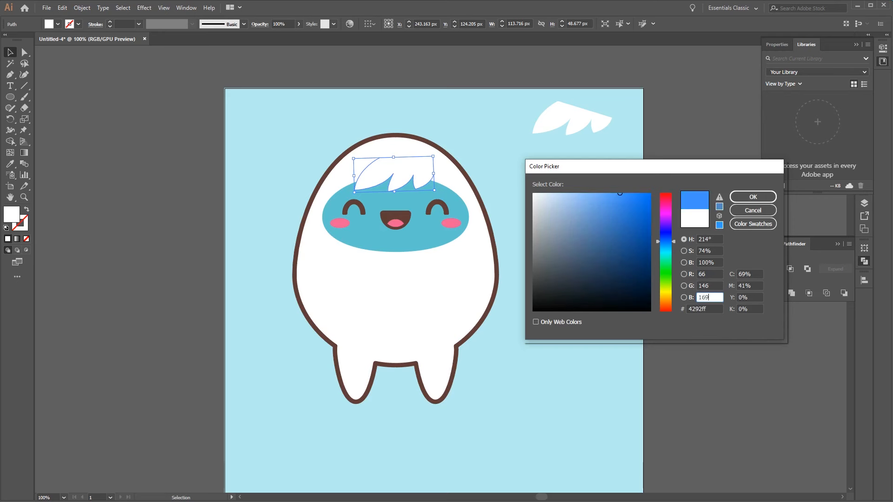
key(Return)
click(625, 177)
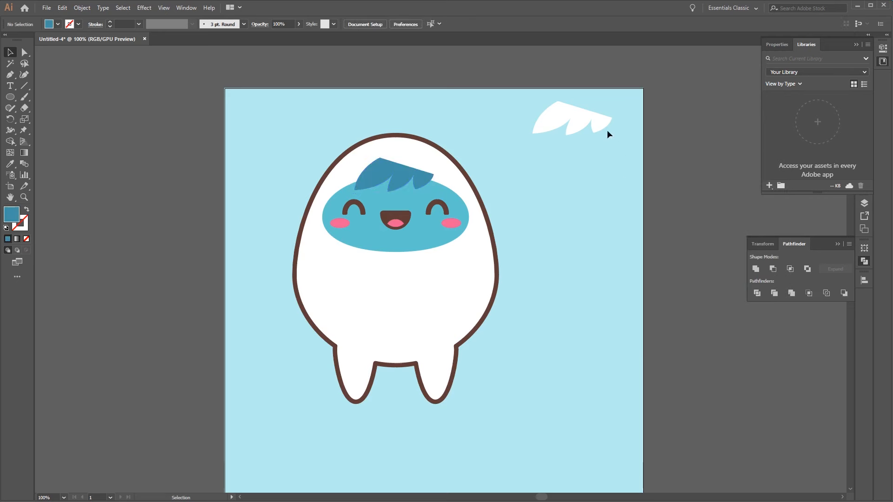
Place the spare white hair shape over the dark blue one, offset slightly up and left so the blue shape forms a shadow
click(580, 115)
drag(567, 113, 387, 161)
click(534, 194)
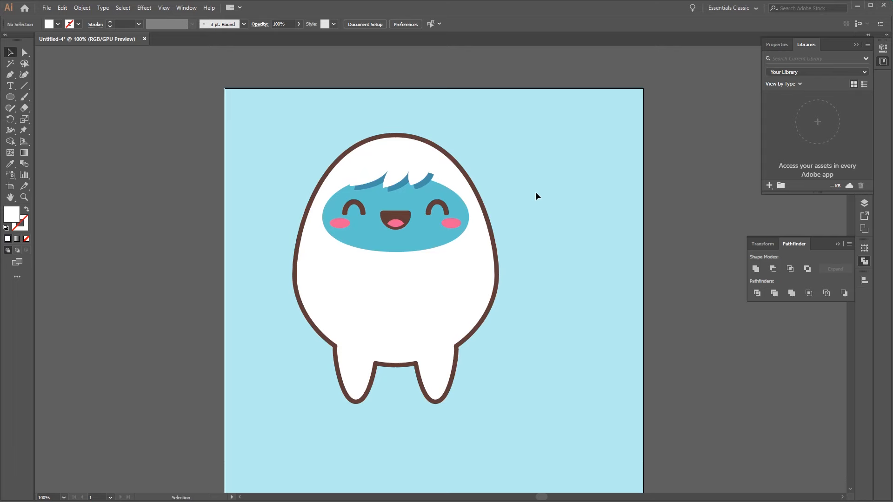
Move the blue shadow's right end anchor to about X 293 px, Y 121 px, at the white hair tip, and adjust its curve handle
key(ctrl+plus)
key(ctrl+plus)
key(ctrl+plus)
drag(428, 94, 502, 361)
click(323, 252)
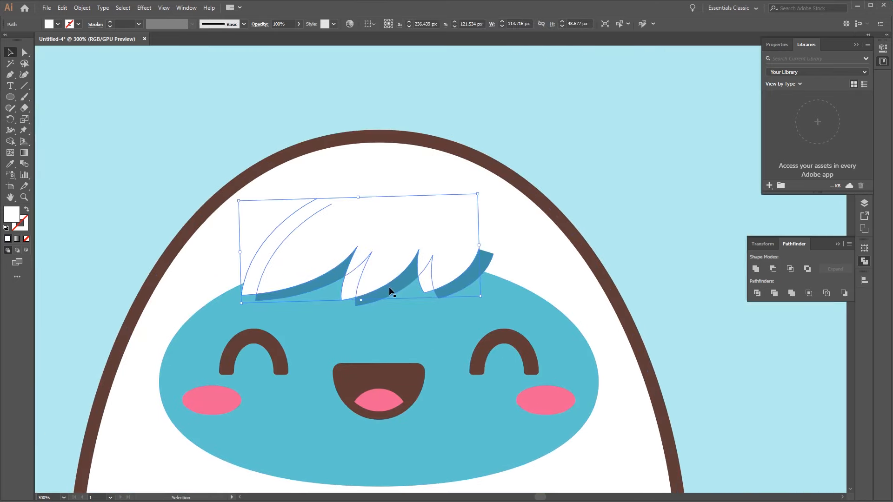
click(396, 290)
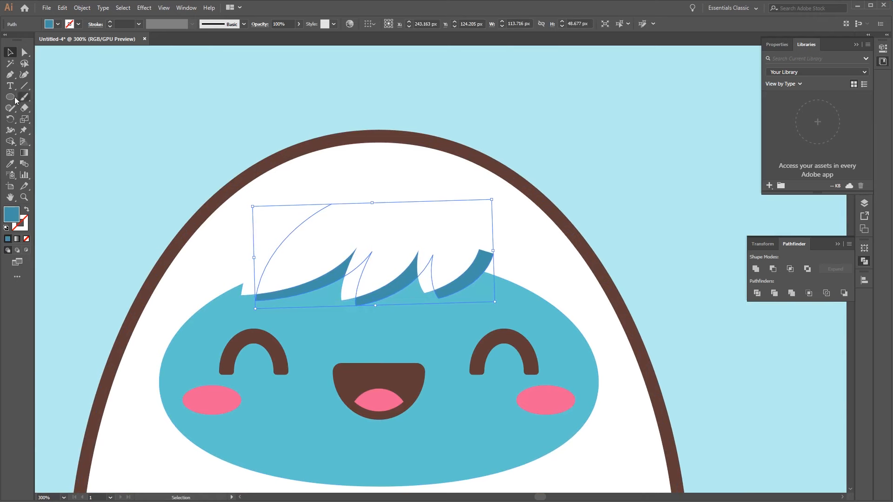
click(25, 52)
drag(492, 255, 480, 247)
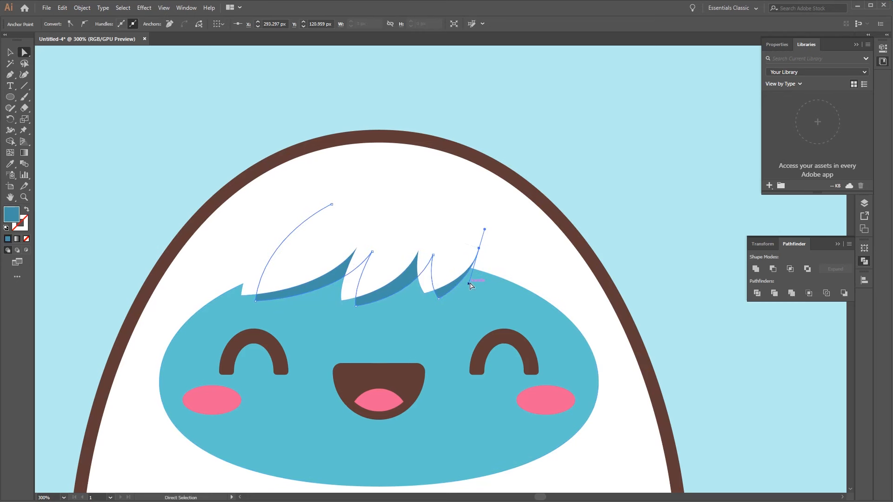
click(474, 285)
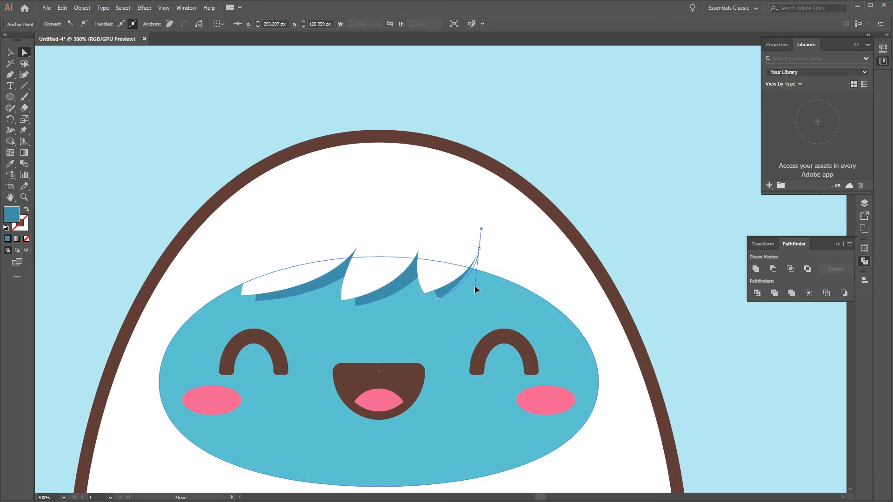
click(616, 212)
drag(622, 223, 566, 182)
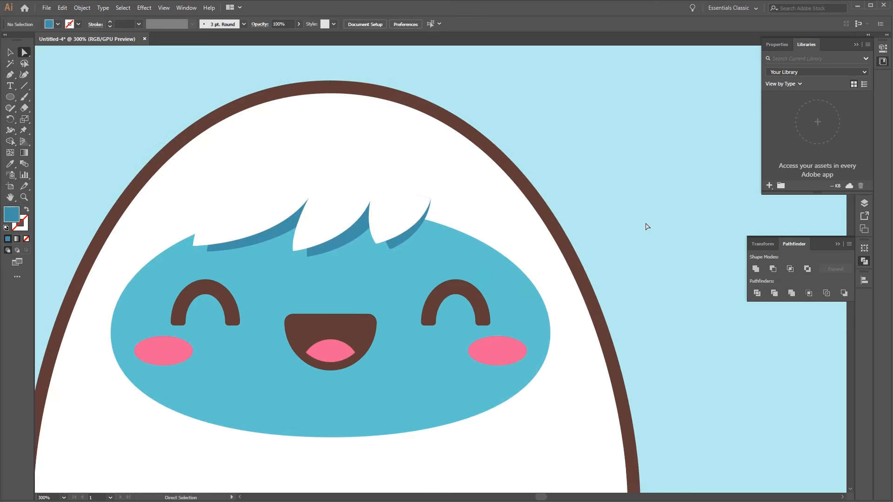
Shift the white hair's right end anchor slightly up and right, to about X 295 px, Y 119 px
key(v)
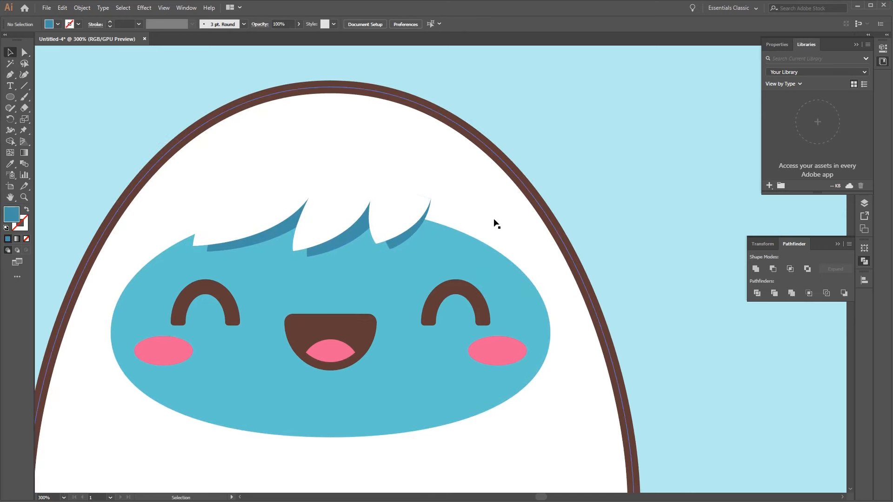
key(a)
click(425, 200)
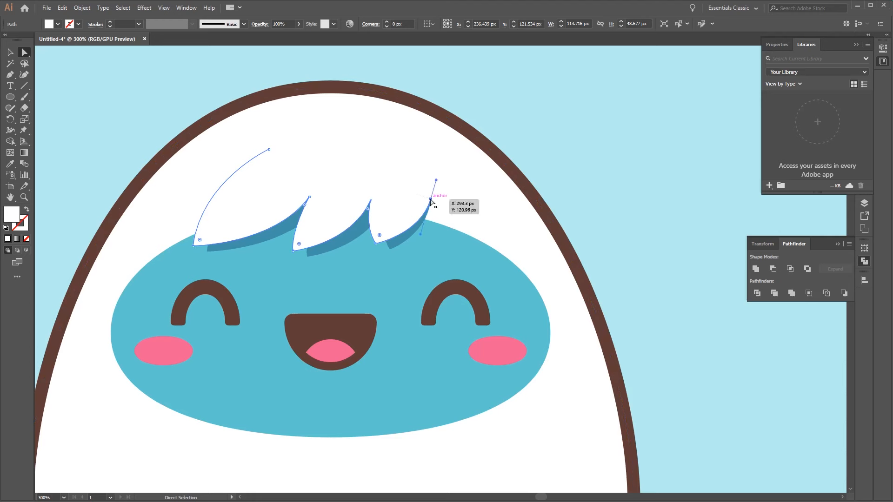
drag(432, 200, 433, 195)
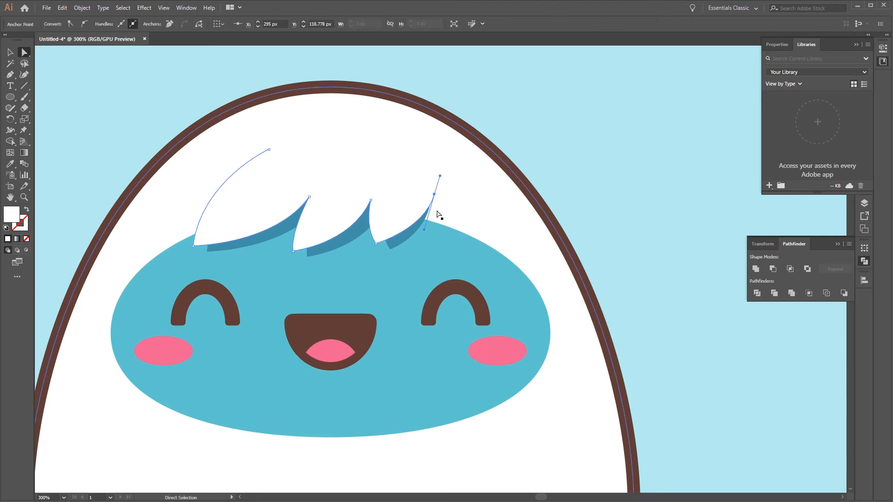
click(604, 221)
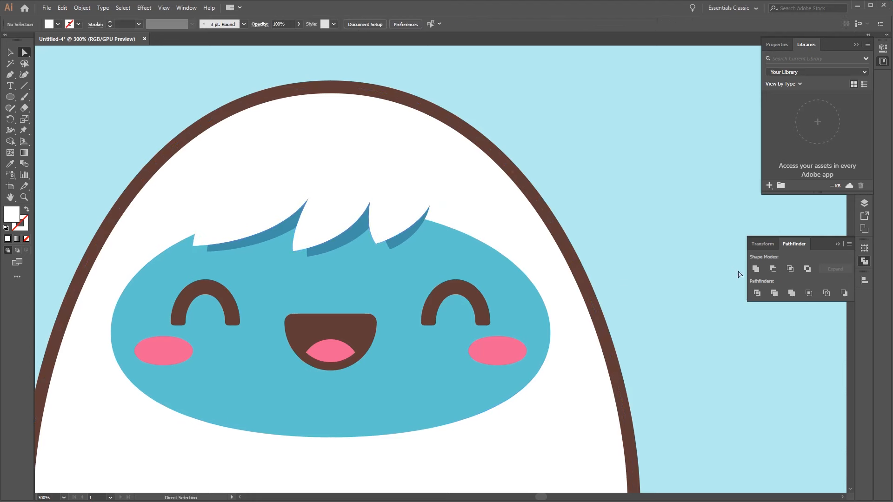
Move the blue hair shadow slightly down, to about Y 126 px, so more of it extends below the white hair
key(ctrl+minus)
key(ctrl+minus)
key(ctrl+minus)
key(ctrl+minus)
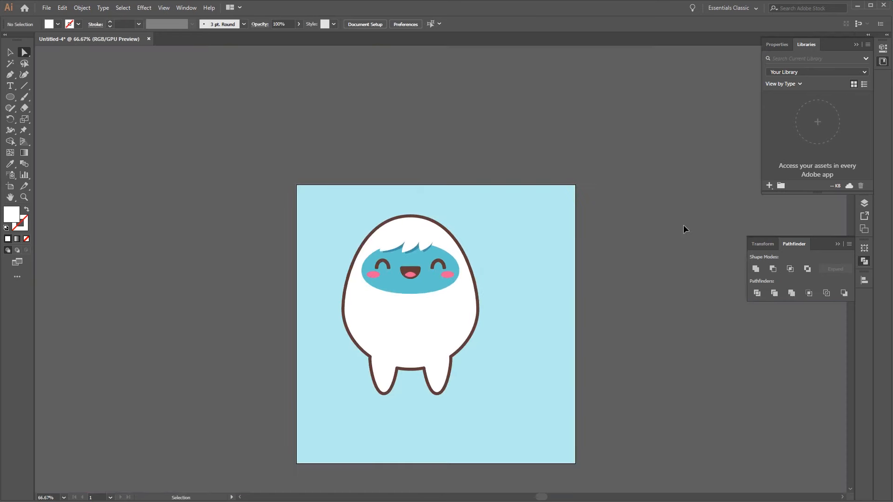
key(ctrl+plus)
key(ctrl+plus)
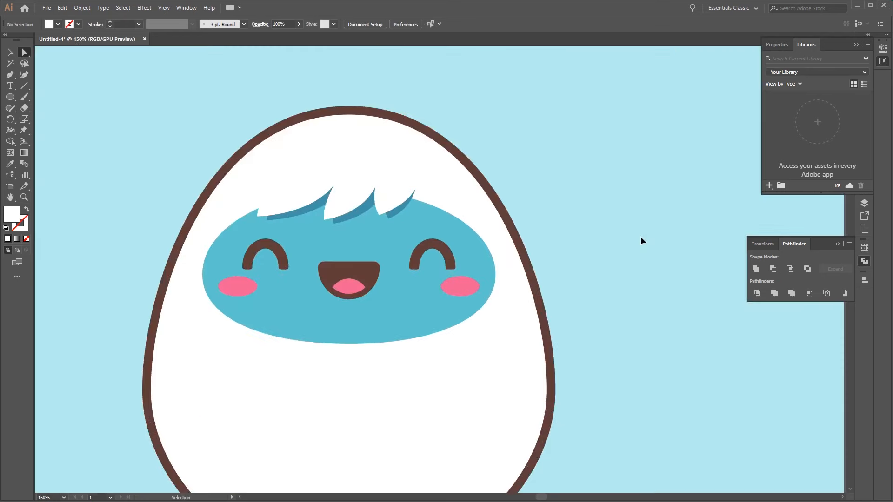
key(ctrl+plus)
key(ctrl+plus)
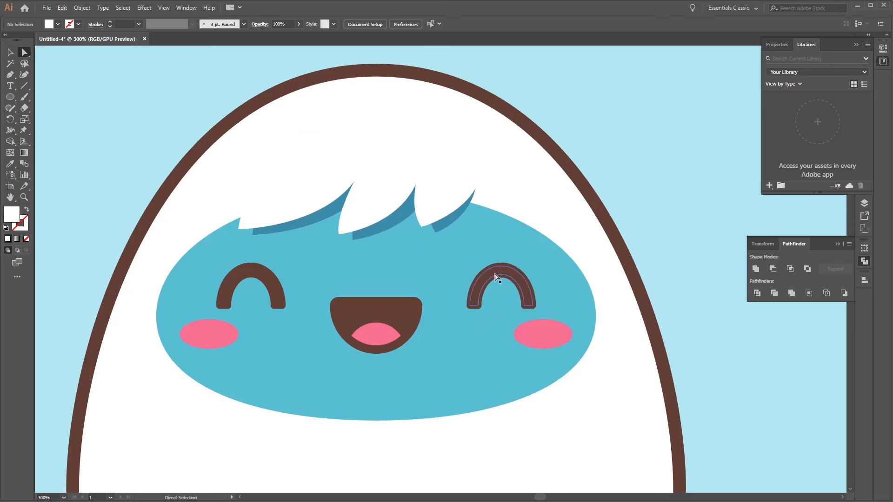
key(v)
drag(389, 224, 388, 230)
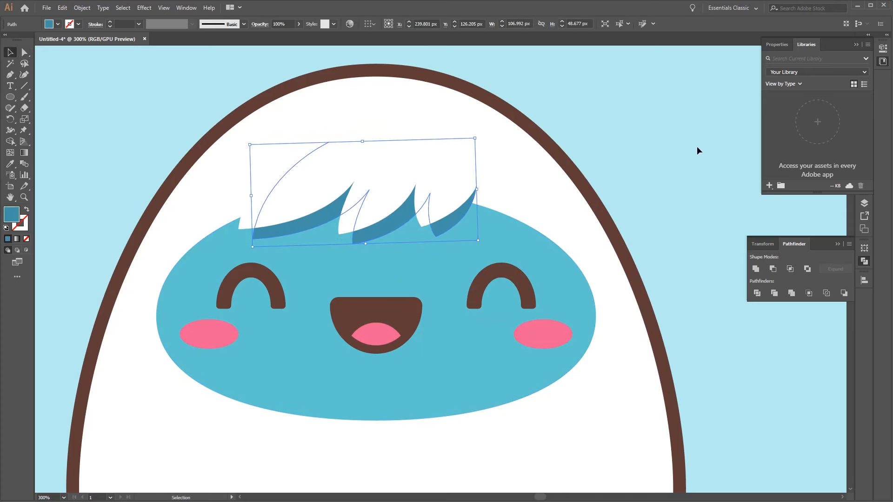
click(685, 165)
Give the white hair shape a dark brown stroke matching the body outline
key(ctrl+1)
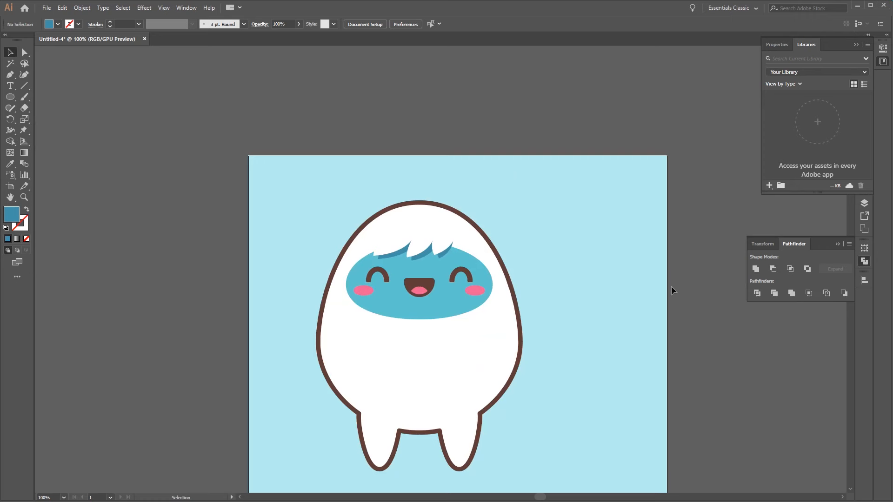
click(429, 240)
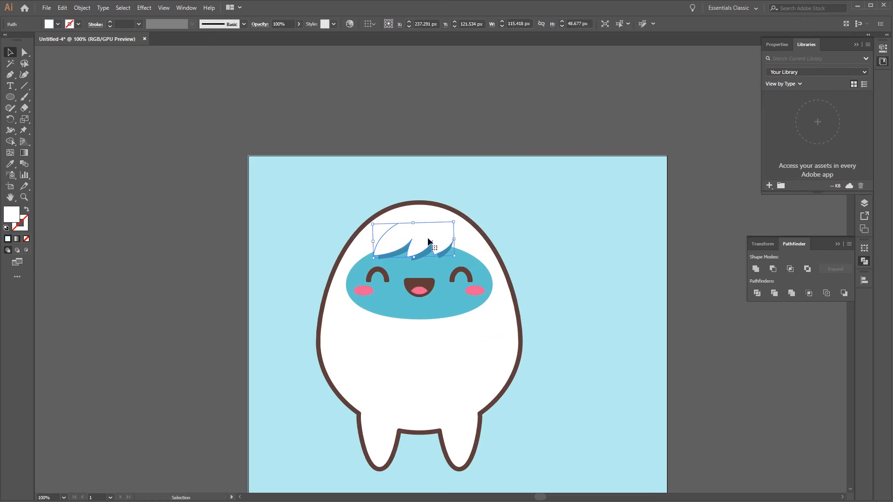
click(78, 24)
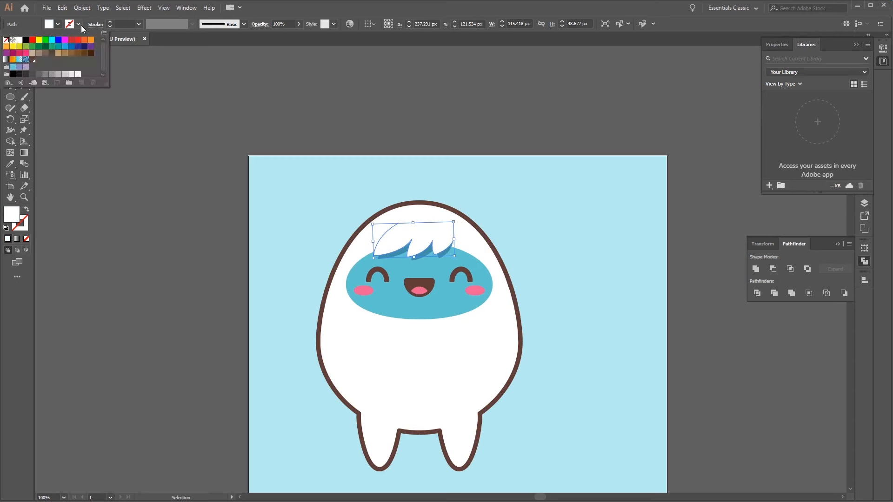
click(35, 63)
click(293, 4)
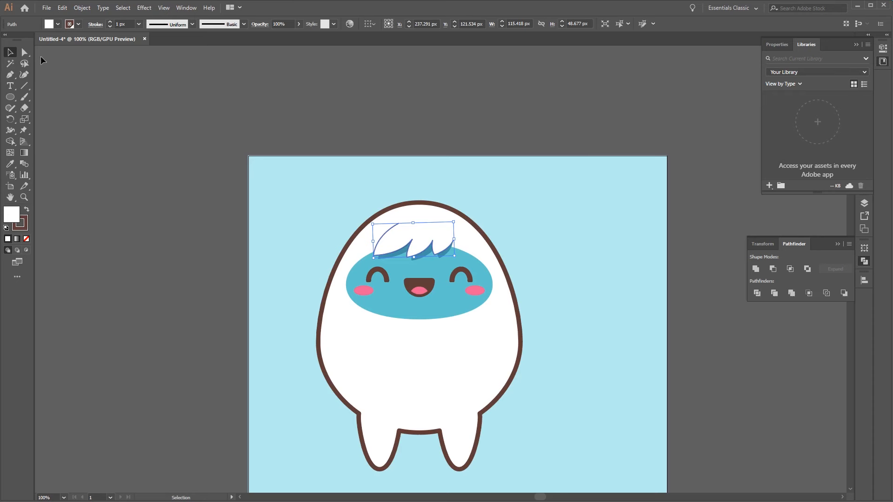
Set the hair outline's stroke weight to 5 px with a round cap and round corners
click(95, 24)
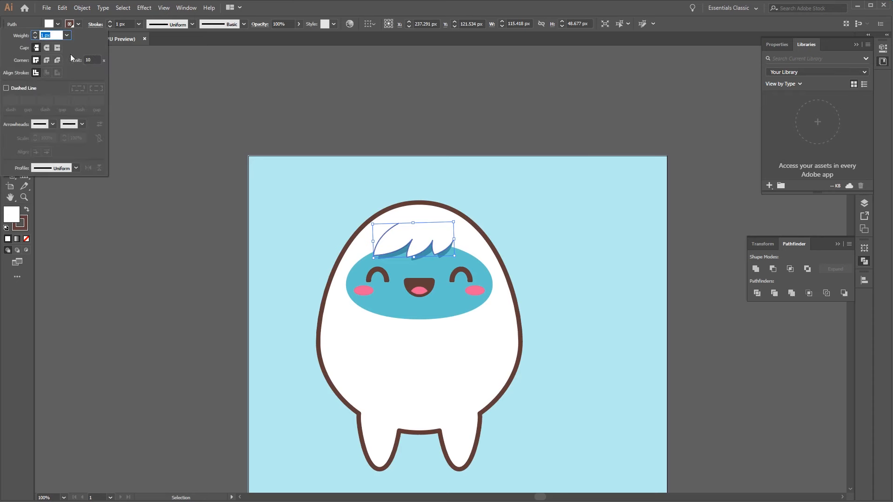
text(5)
click(47, 48)
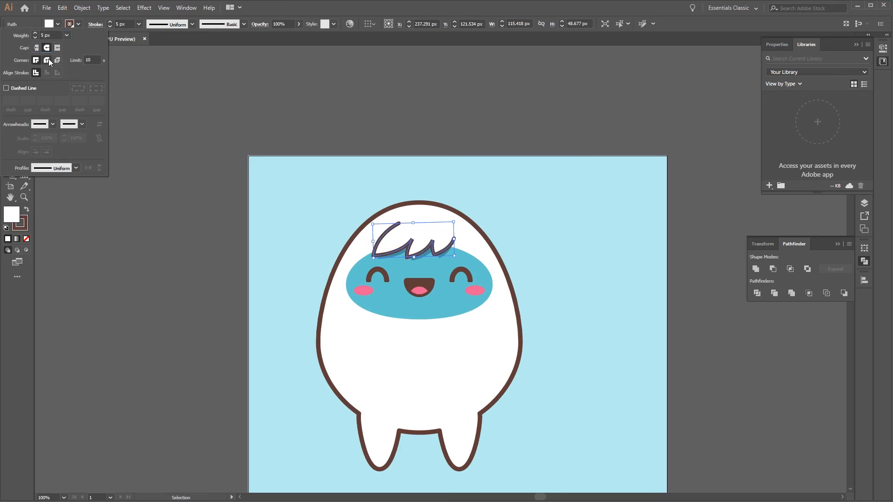
click(48, 60)
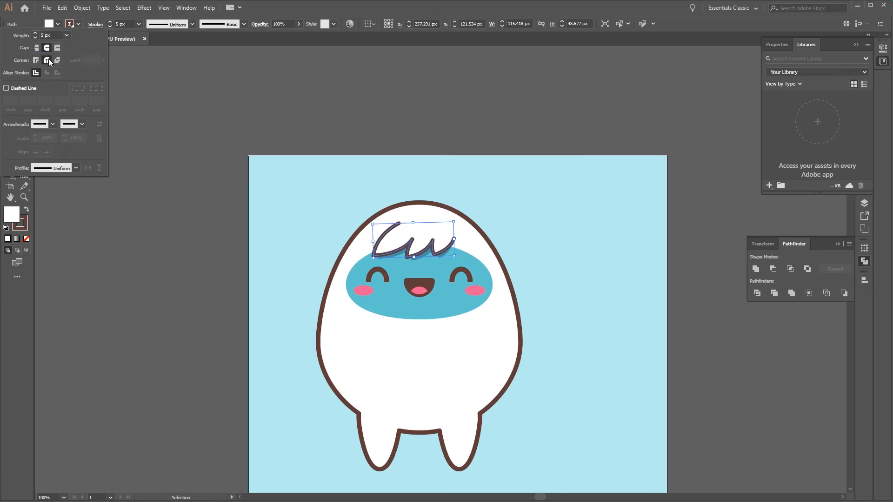
click(554, 163)
Create an ellipse 112 px wide and 80 px high to the right of the character
drag(616, 321, 587, 306)
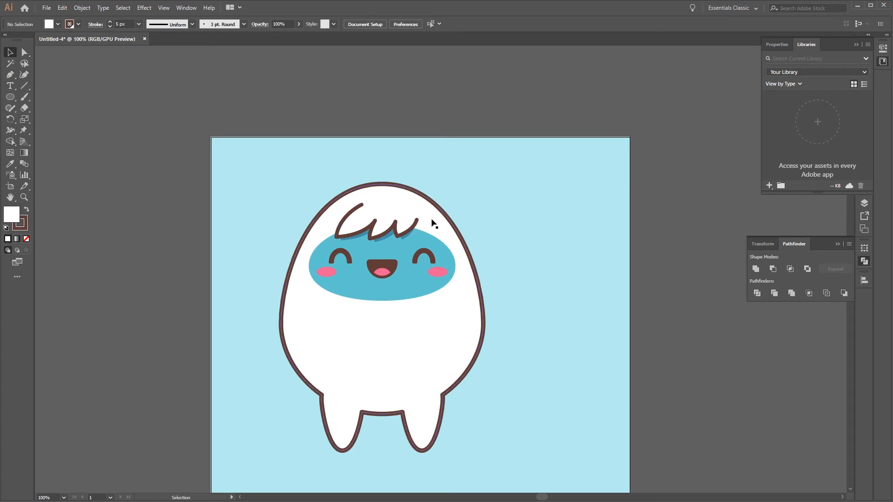
click(13, 96)
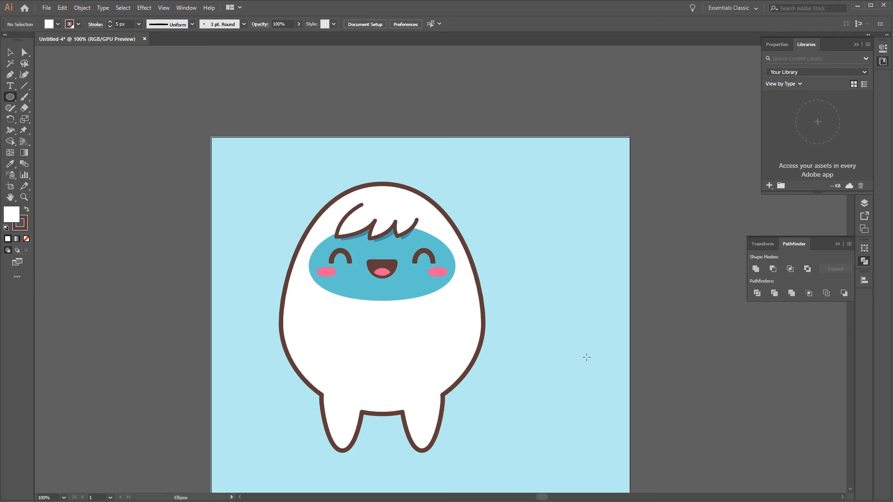
click(567, 325)
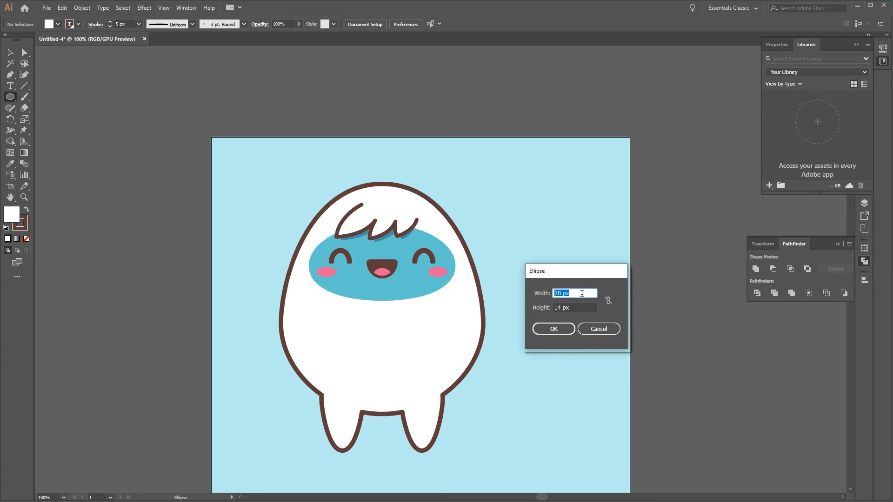
text(112)
key(Tab)
text(8)
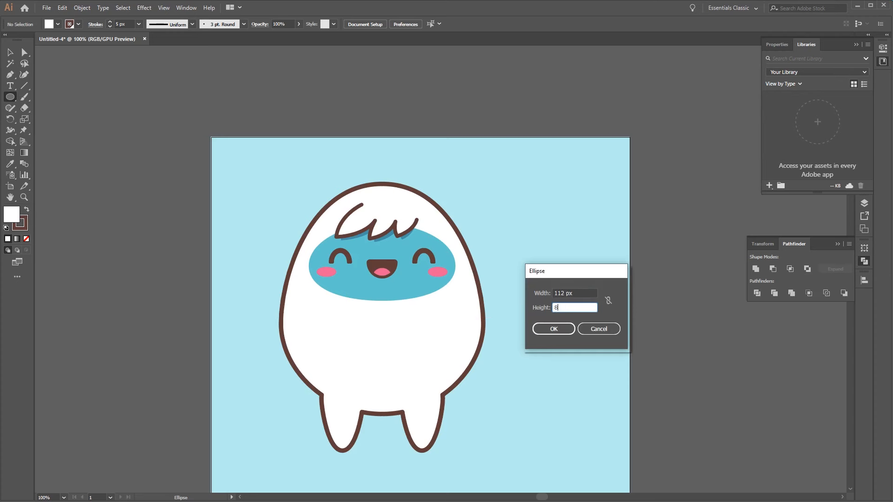
key(Return)
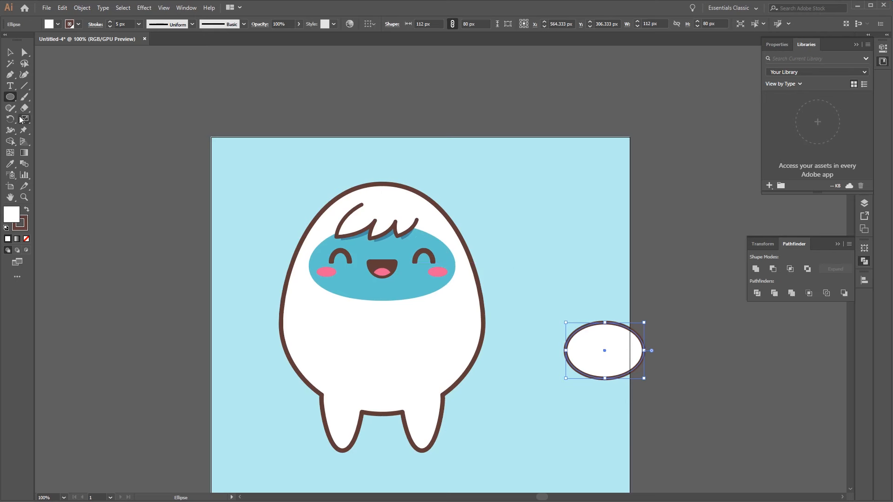
Apply the face's blue fill with no stroke to the new ellipse using the Eyedropper
click(9, 164)
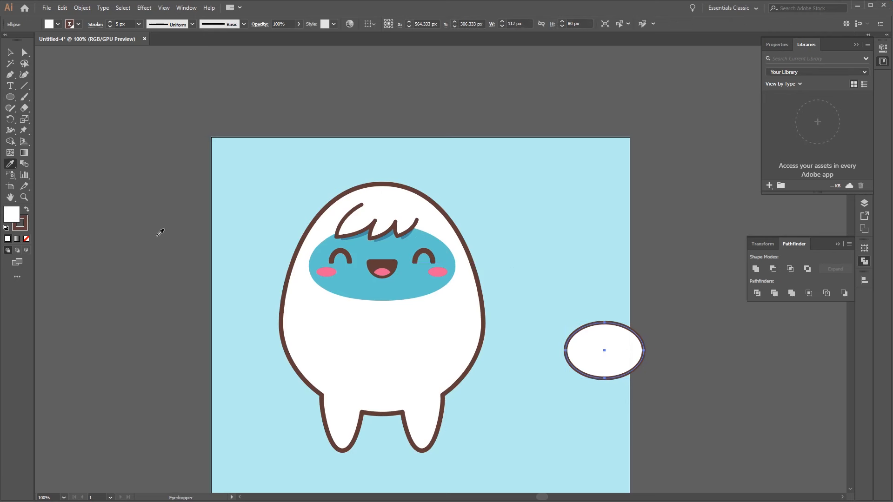
click(372, 288)
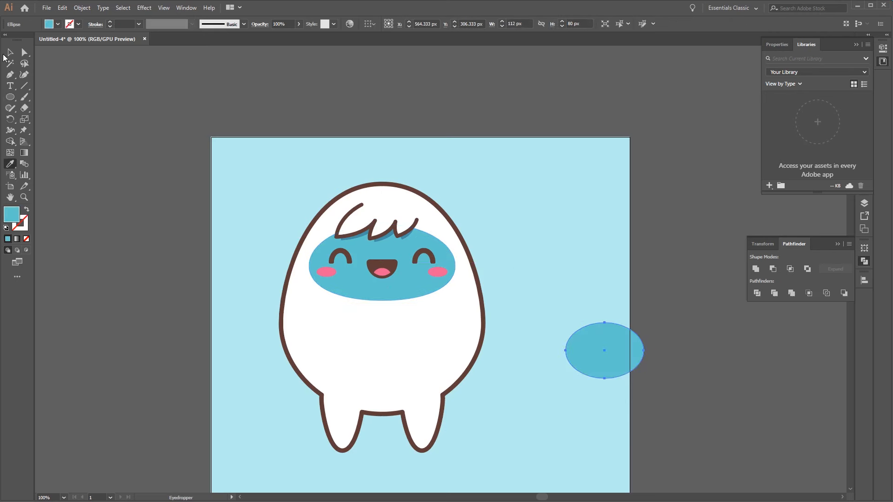
click(9, 54)
click(579, 271)
key(space)
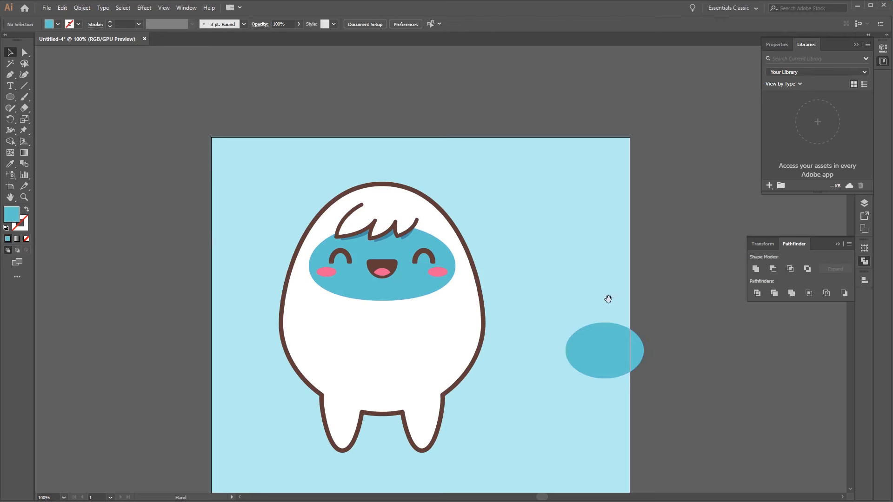
Save the small ellipse's blue fill as a global process color swatch and add it to Your Library
drag(612, 308, 590, 274)
drag(586, 319, 526, 373)
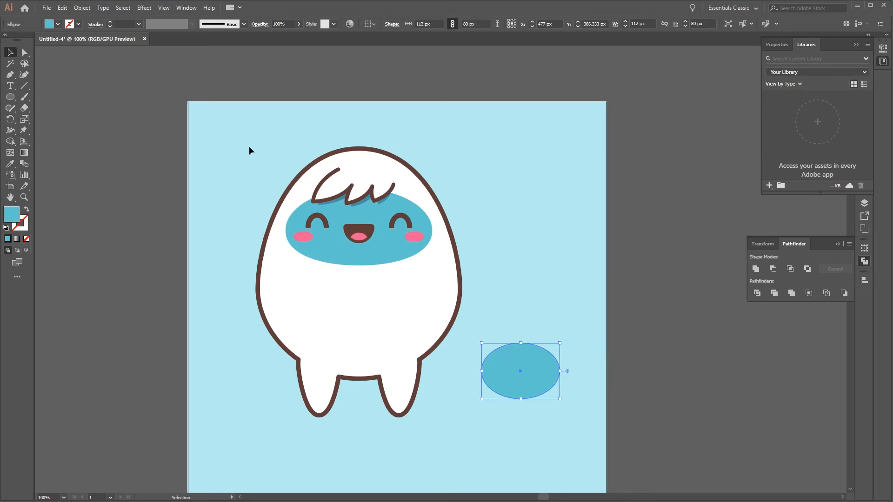
click(99, 26)
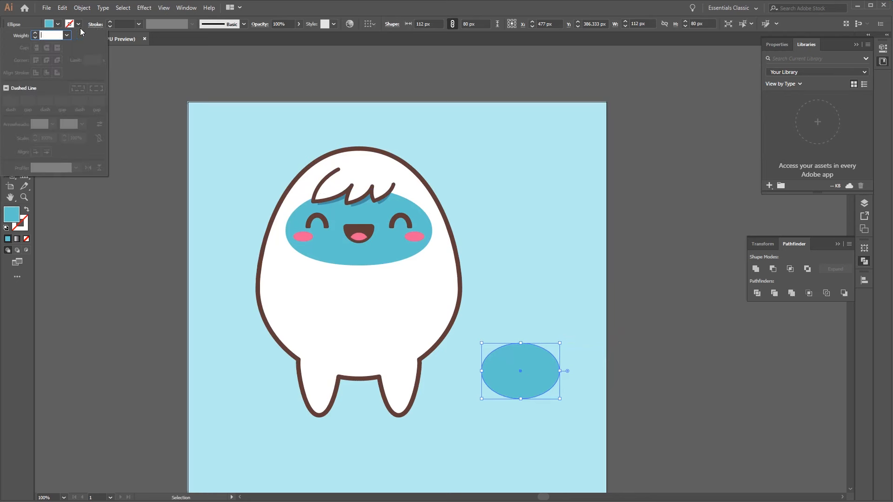
click(78, 23)
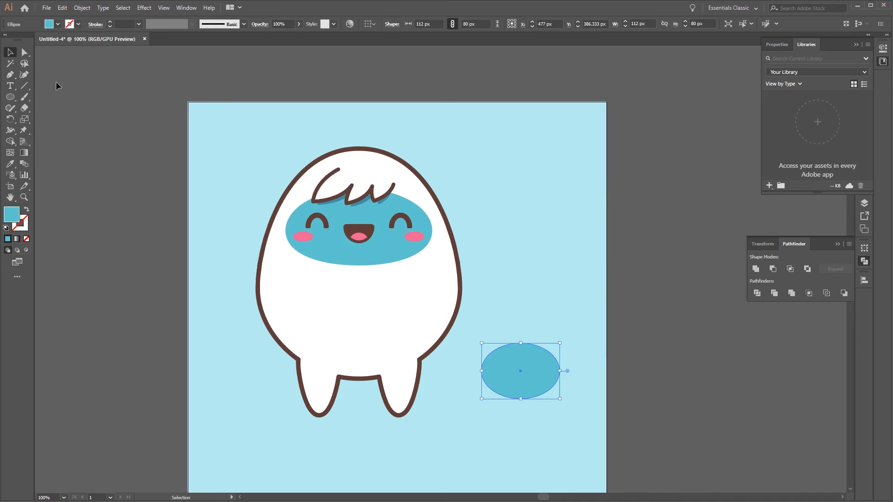
click(58, 24)
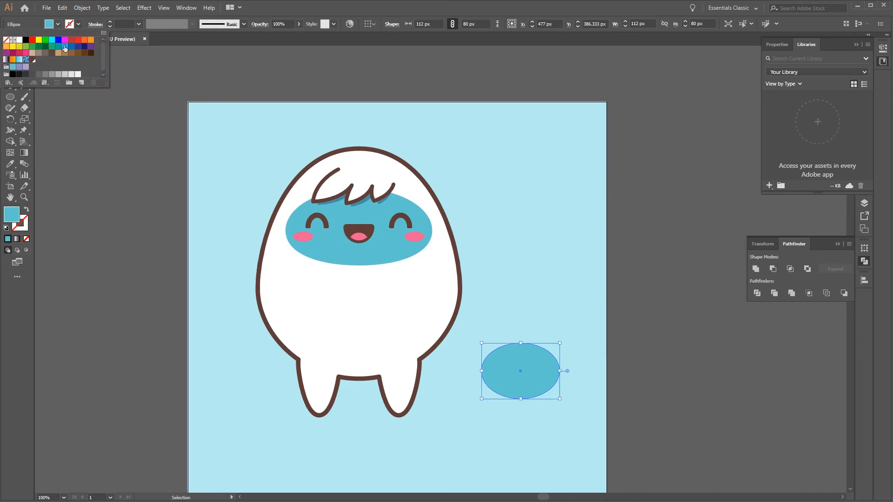
click(82, 82)
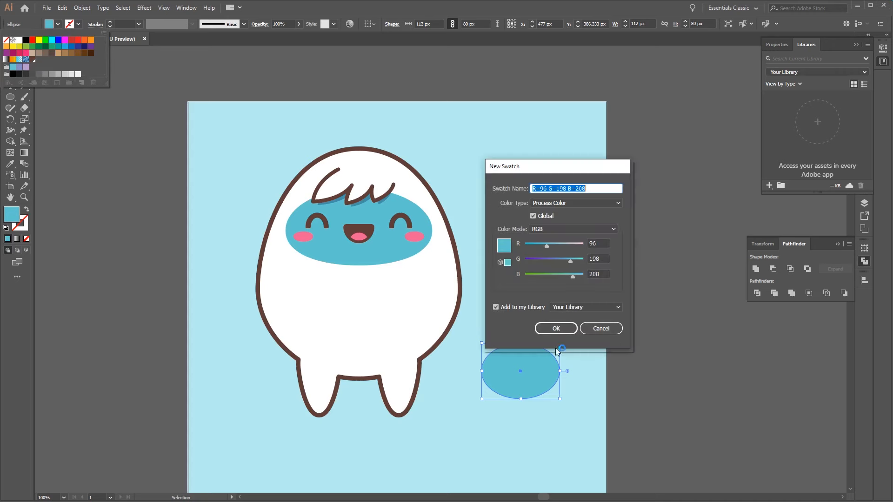
click(556, 329)
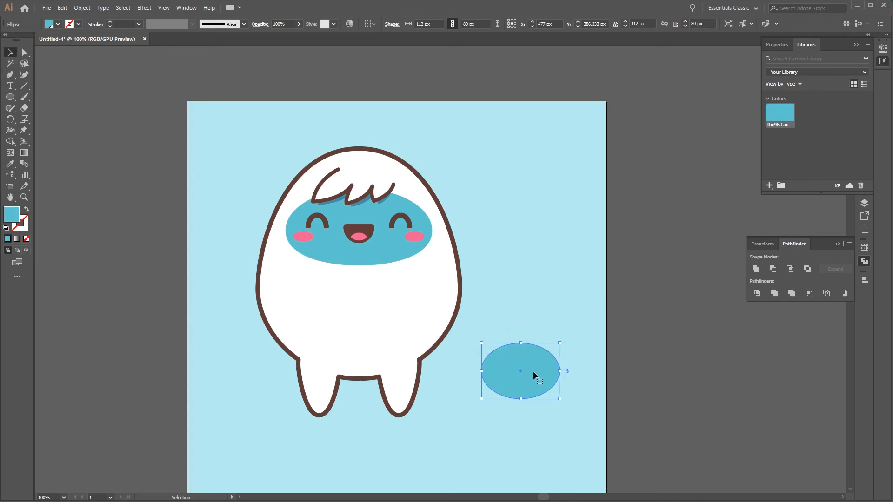
Give the small ellipse a 32 px stroke in the saved blue swatch, with round cap and round corners
click(79, 24)
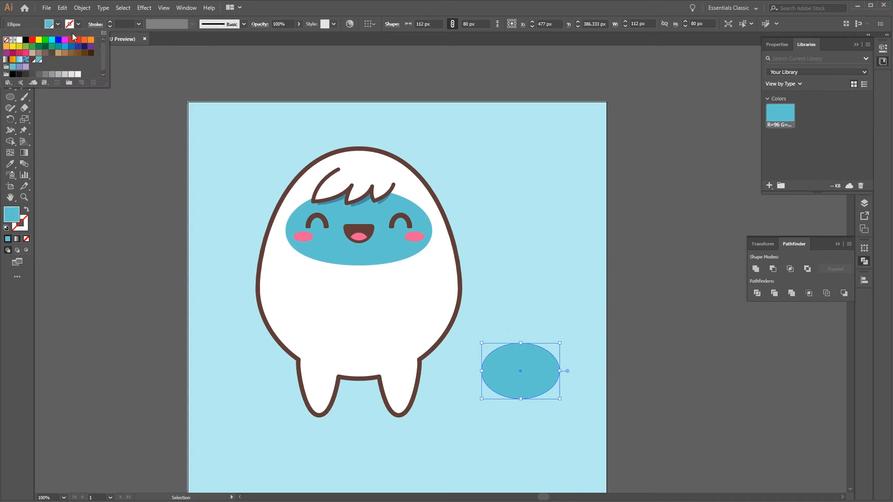
click(39, 62)
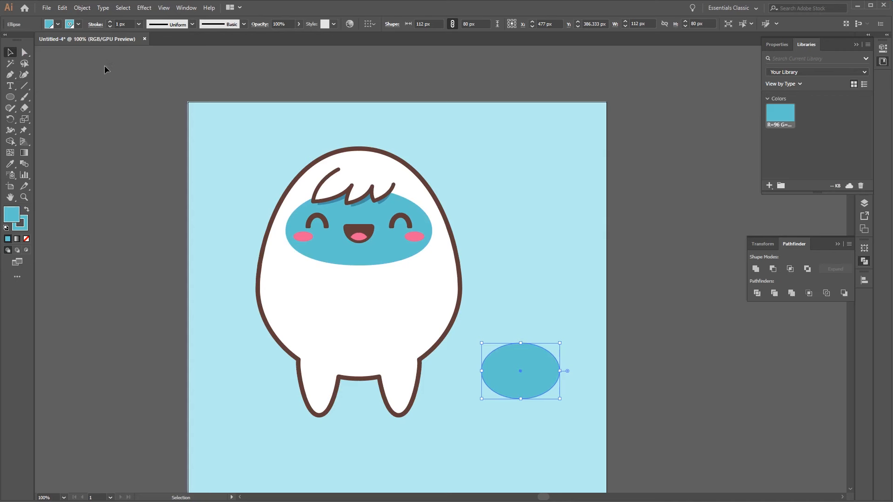
click(95, 25)
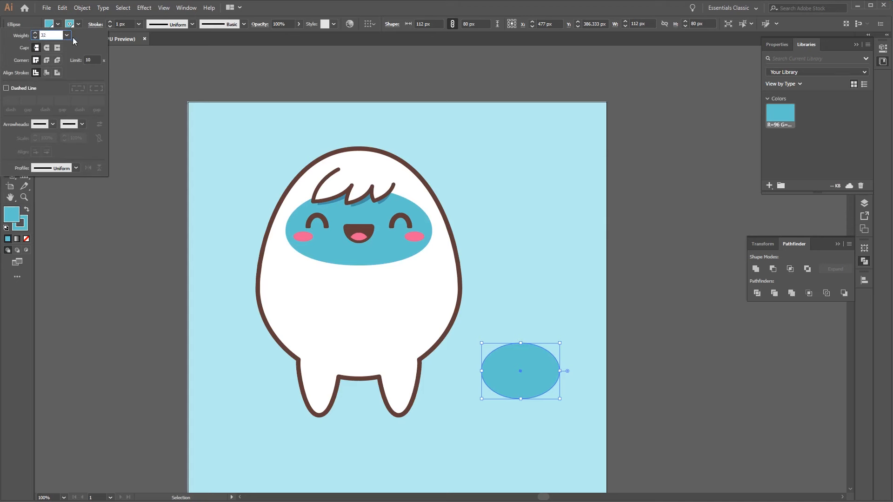
click(47, 48)
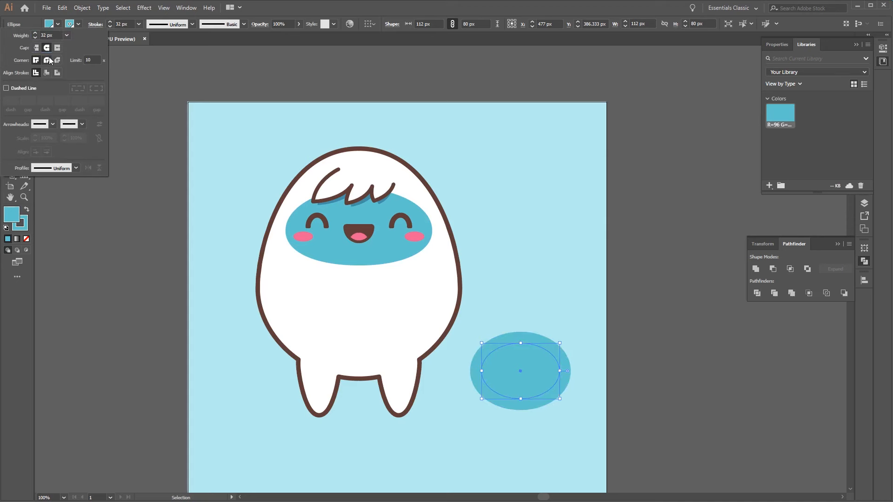
click(49, 59)
Make the ellipse's stroke a dashed line with exact lengths, using a 0 px dash and a 22 px gap, for a scalloped edge
click(28, 87)
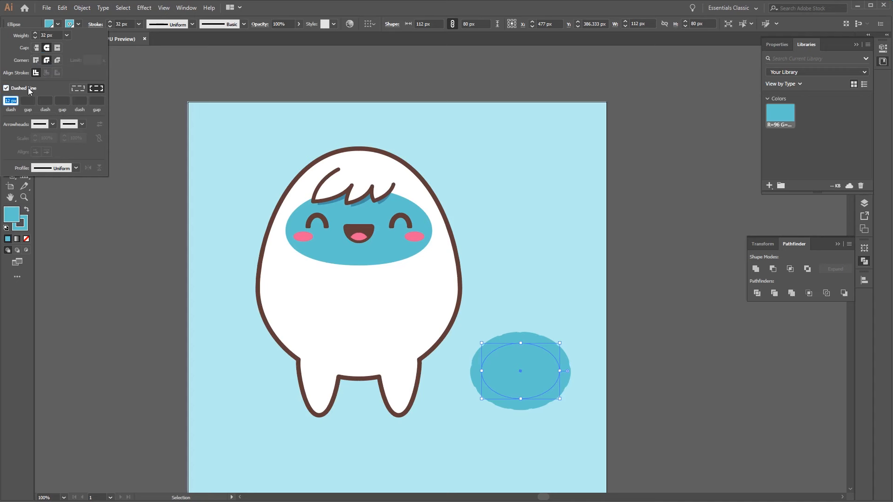
click(80, 91)
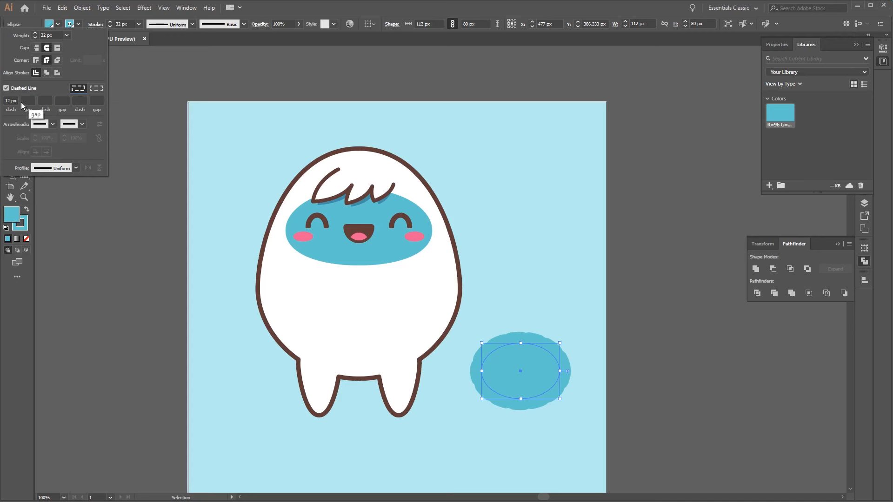
drag(16, 101, 2, 101)
text(0)
click(29, 100)
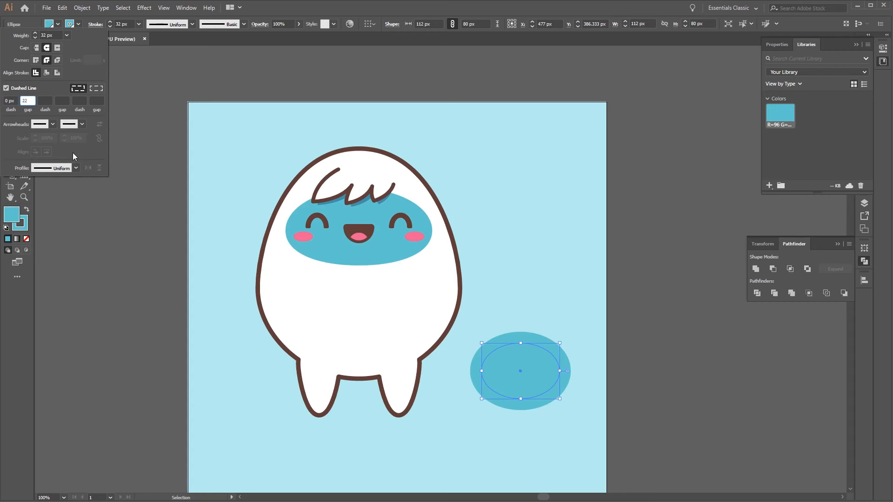
click(51, 100)
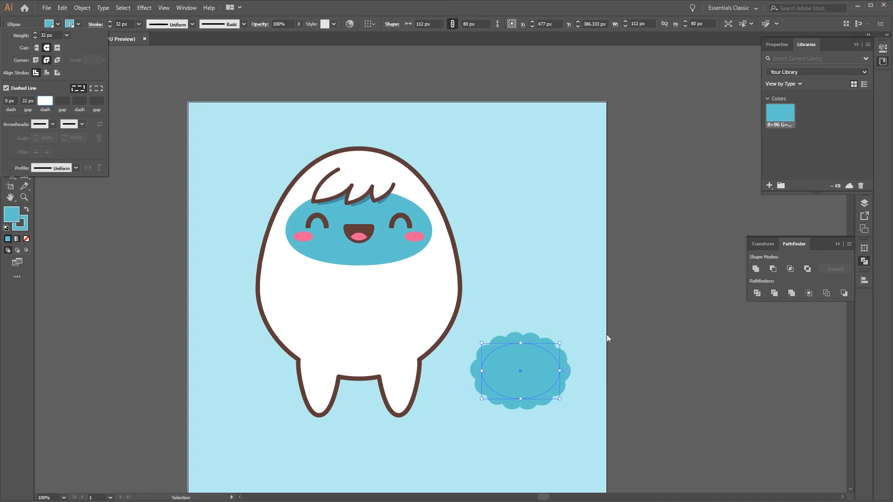
click(236, 7)
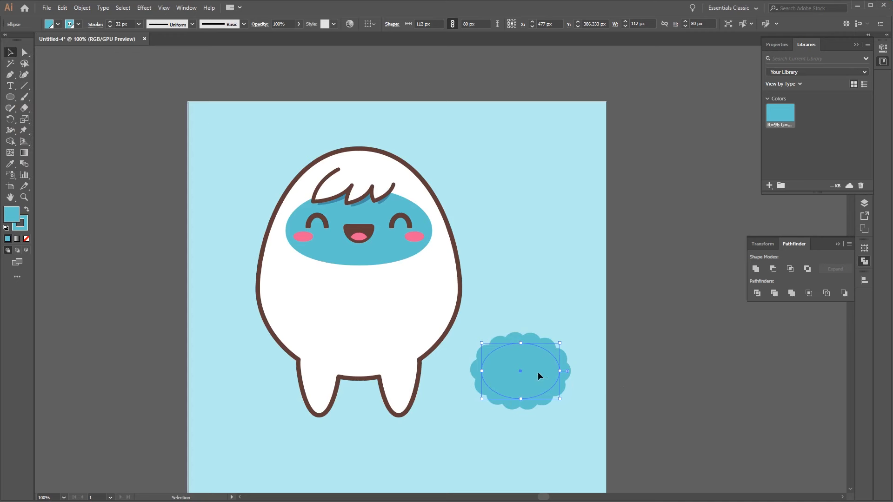
Move the scalloped ellipse onto the character's belly, centered horizontally just below the face
drag(538, 372, 377, 306)
click(517, 355)
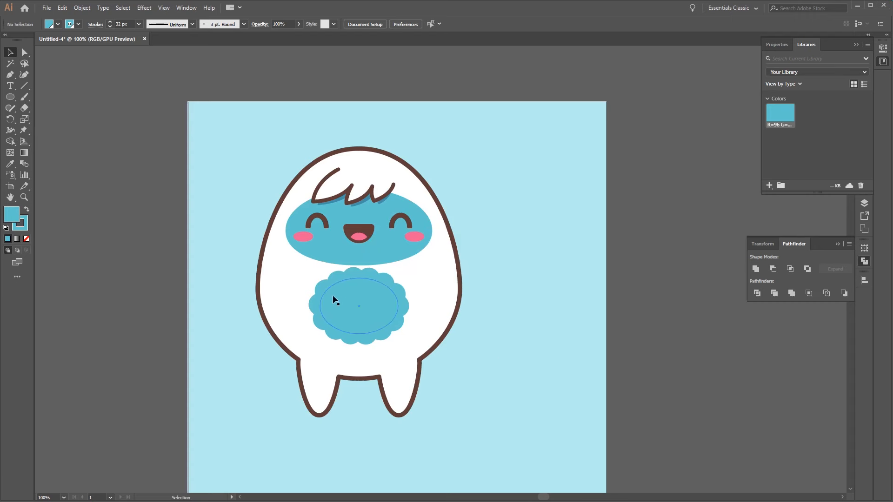
click(367, 299)
drag(367, 299, 367, 307)
click(461, 255)
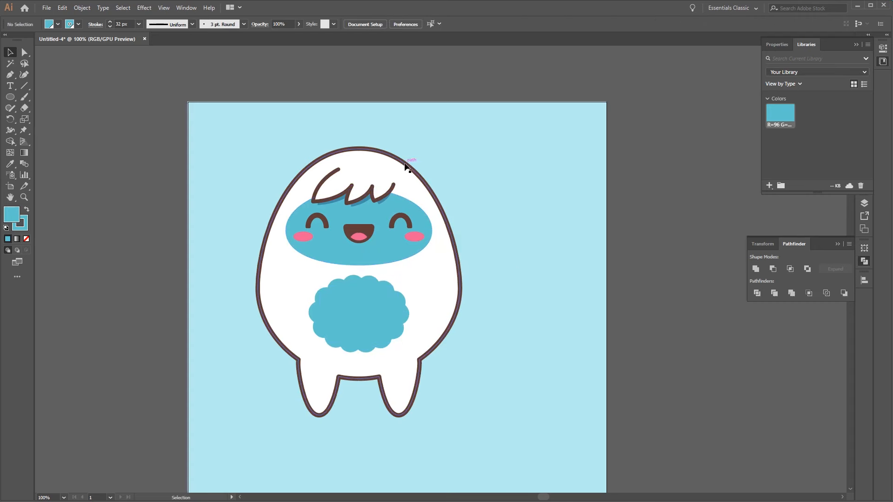
click(365, 321)
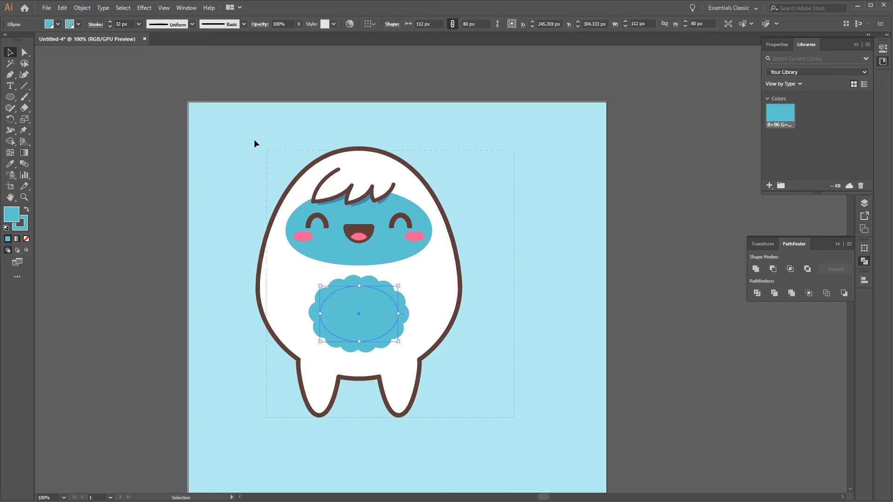
key(ctrl+a)
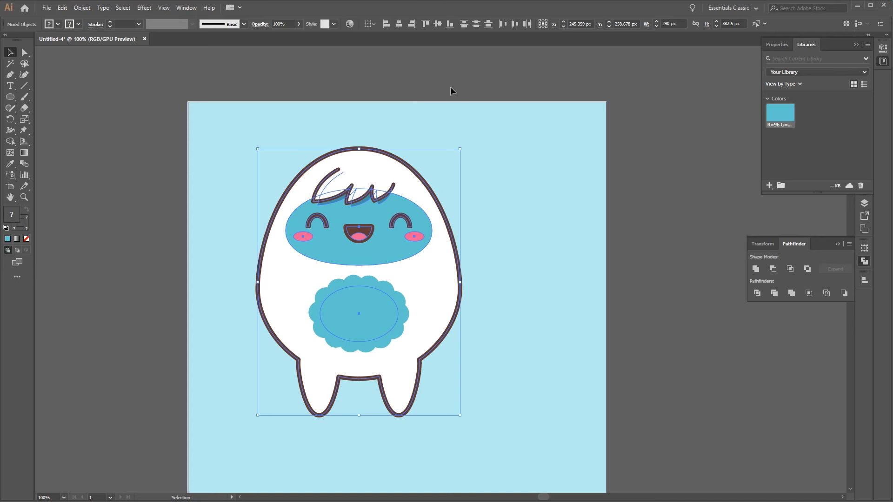
click(477, 118)
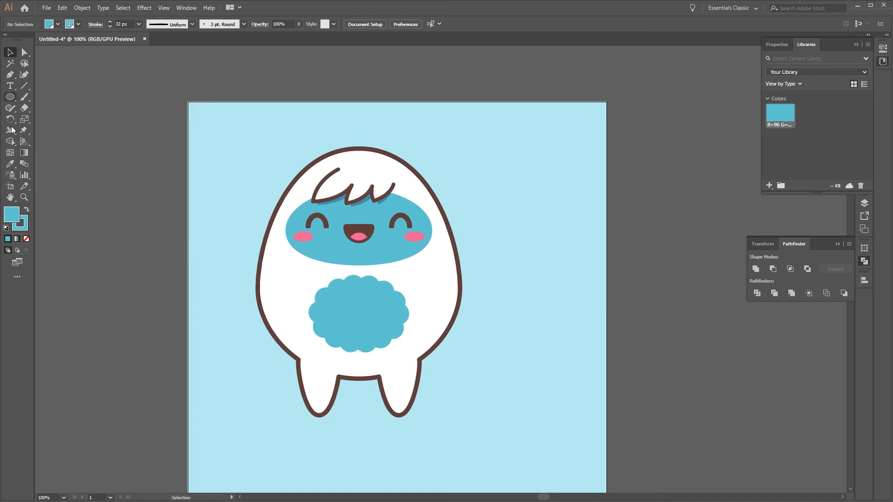
Pick up the hair's white fill and 5 px dark brown stroke with the Eyedropper for new paths
click(10, 74)
drag(555, 214, 561, 258)
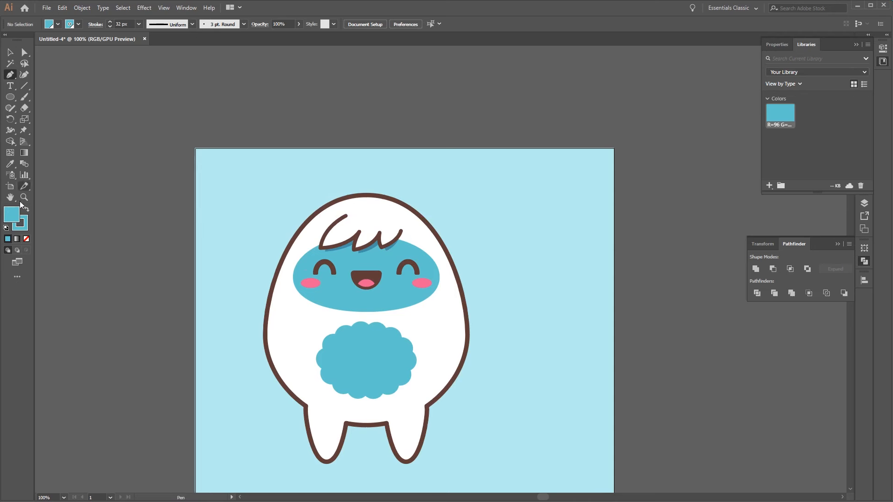
click(10, 164)
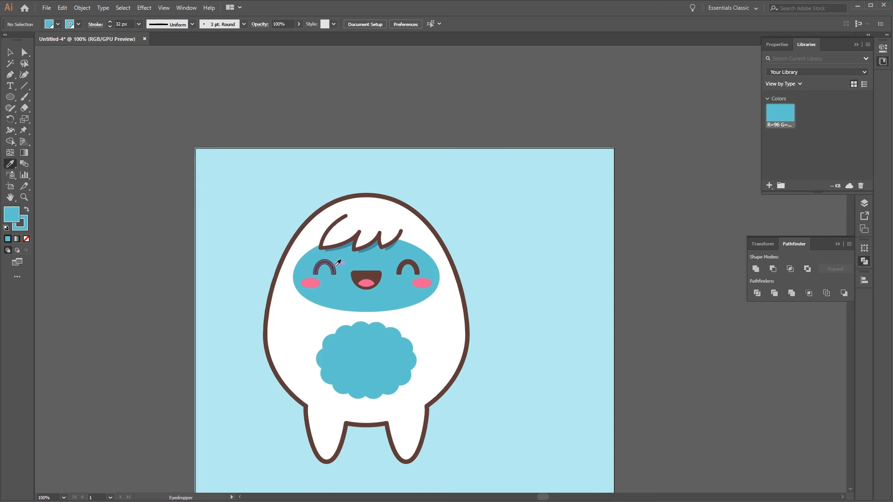
click(369, 245)
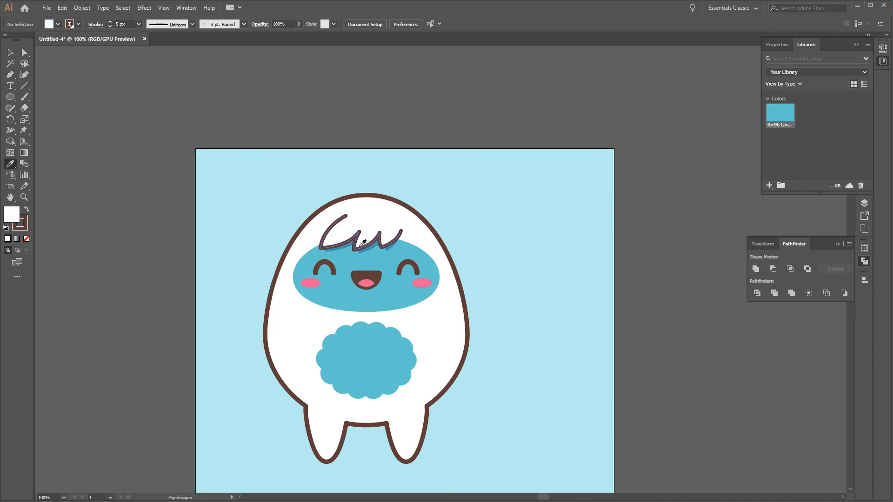
Draw a vertical line about 16 px long and a separate horizontal line about 17 px long to the right of the character
click(10, 74)
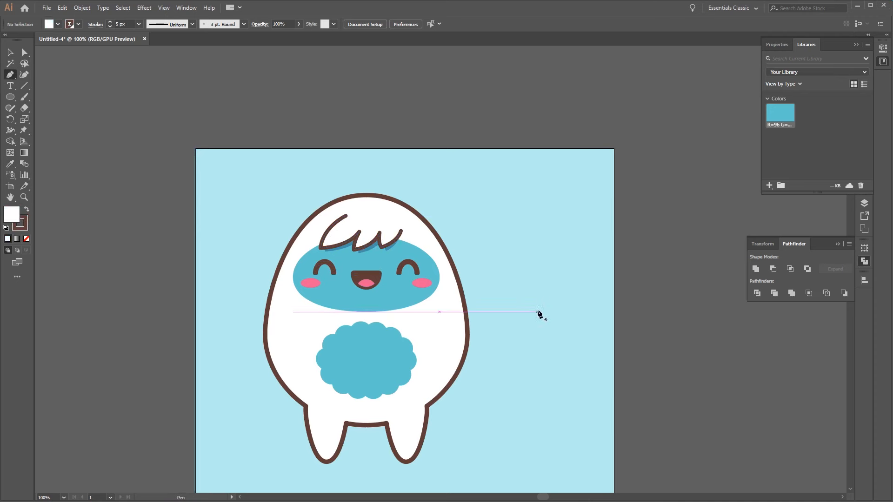
click(539, 288)
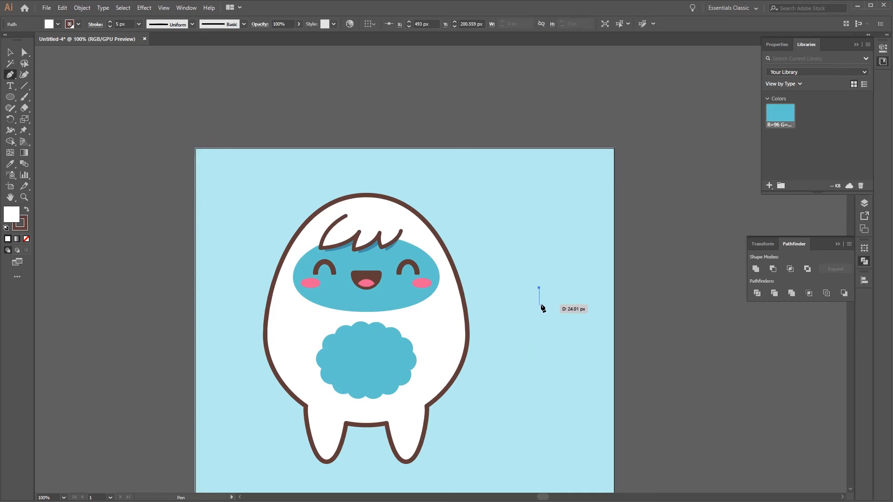
click(539, 296)
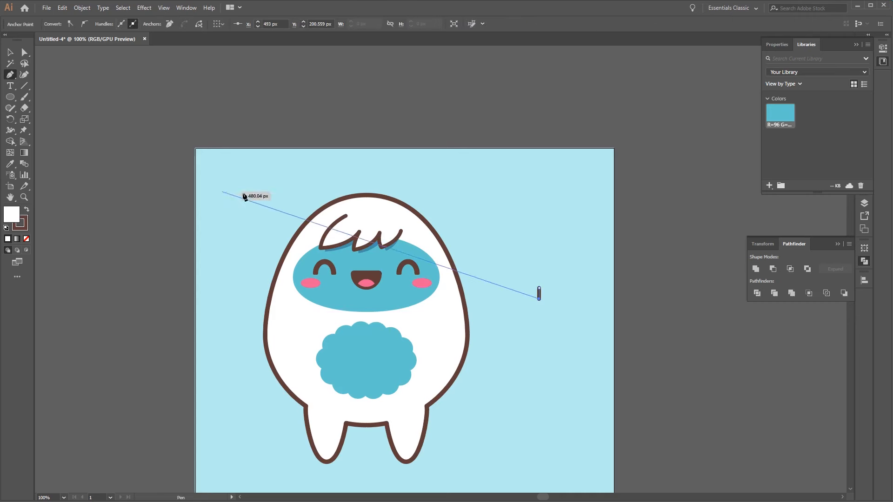
key(Escape)
click(547, 304)
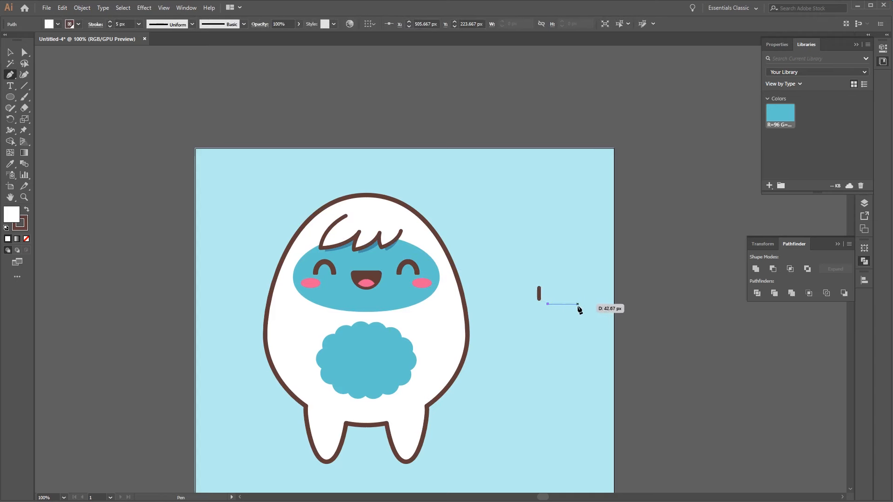
click(561, 304)
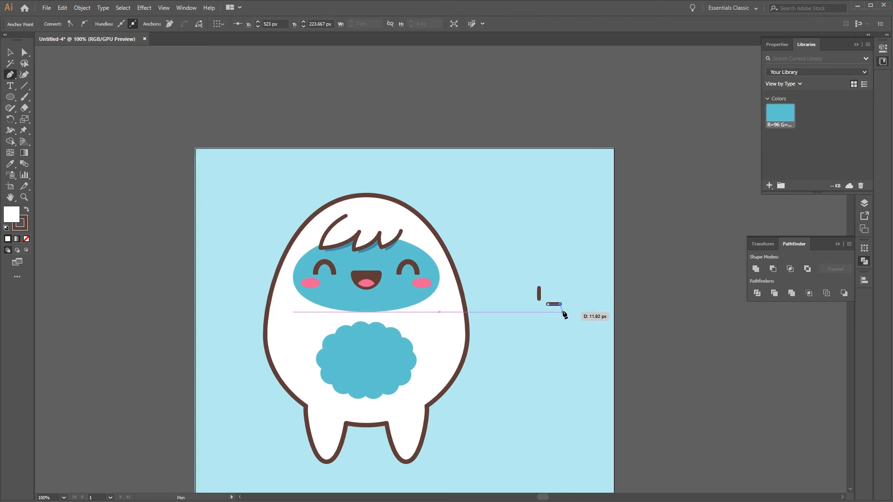
key(Escape)
Arrange the two short lines into a plus sign by aligning their centers both horizontally and vertically
click(8, 54)
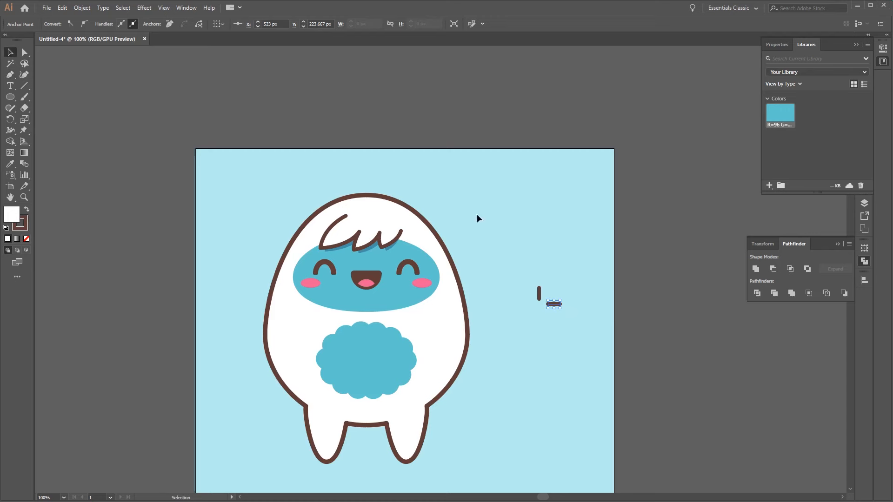
click(669, 286)
key(ctrl+equal)
key(ctrl+equal)
key(ctrl+equal)
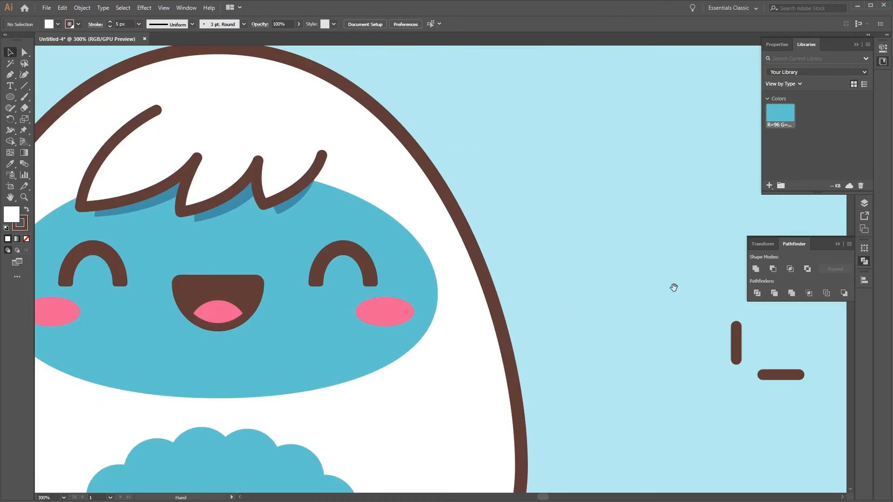
drag(721, 316, 555, 304)
click(627, 361)
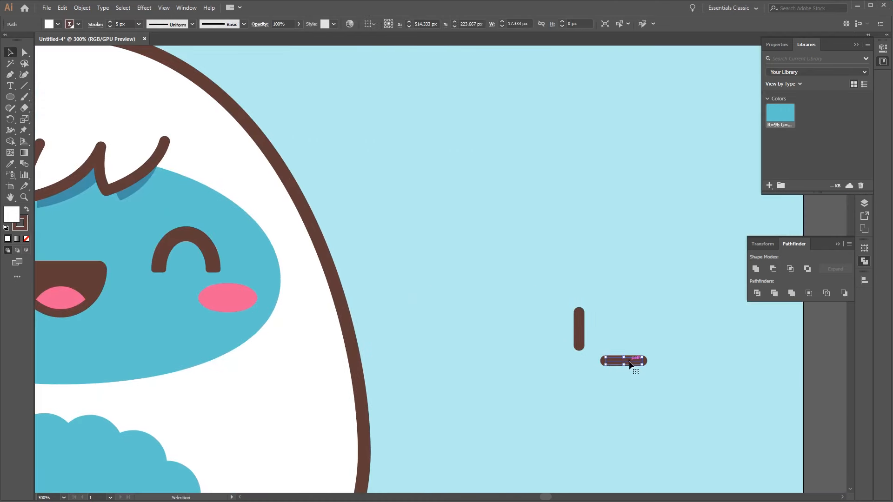
mouse_move(627, 363)
mouse_down()
mouse_move(585, 326)
mouse_move(554, 353)
mouse_up()
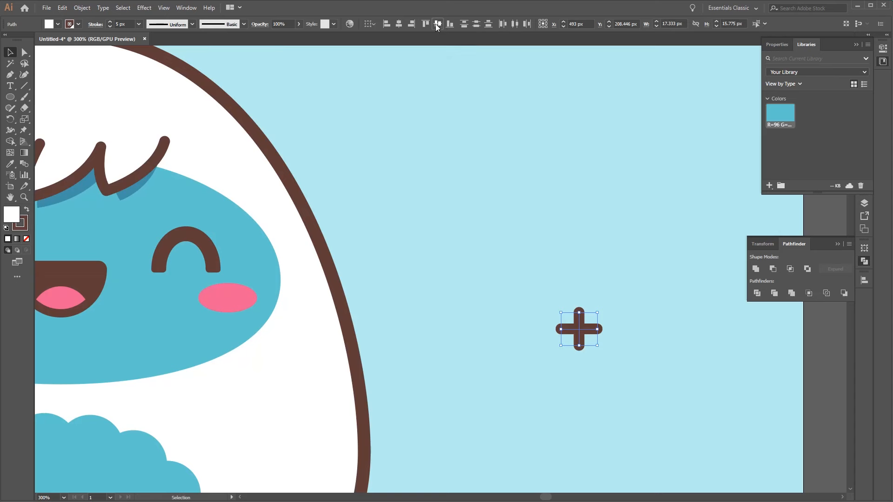
drag(613, 305, 563, 374)
Move the plus sign to the horizontal center of the blue belly patch, slightly below its middle, and scale it down as a belly button
key(space)
drag(496, 388, 622, 232)
drag(706, 181, 180, 414)
key(space)
drag(200, 362, 402, 265)
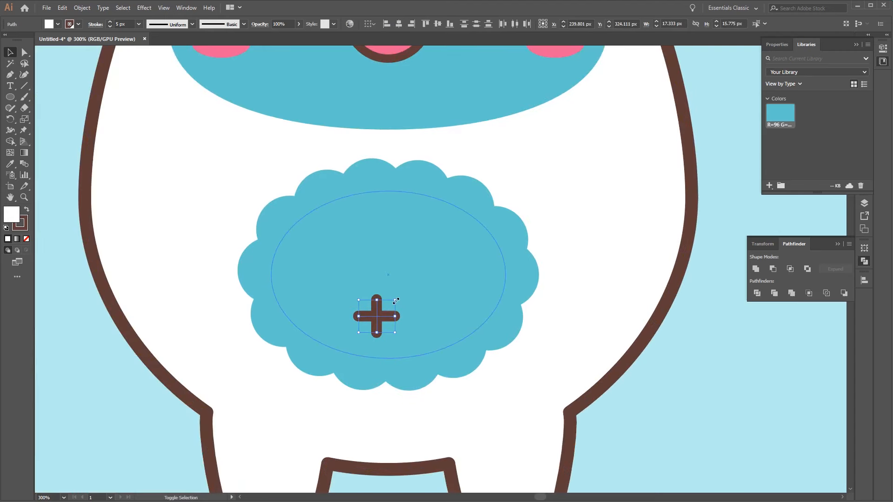
mouse_move(395, 300)
mouse_down()
mouse_move(380, 314)
mouse_move(394, 303)
mouse_up()
click(685, 417)
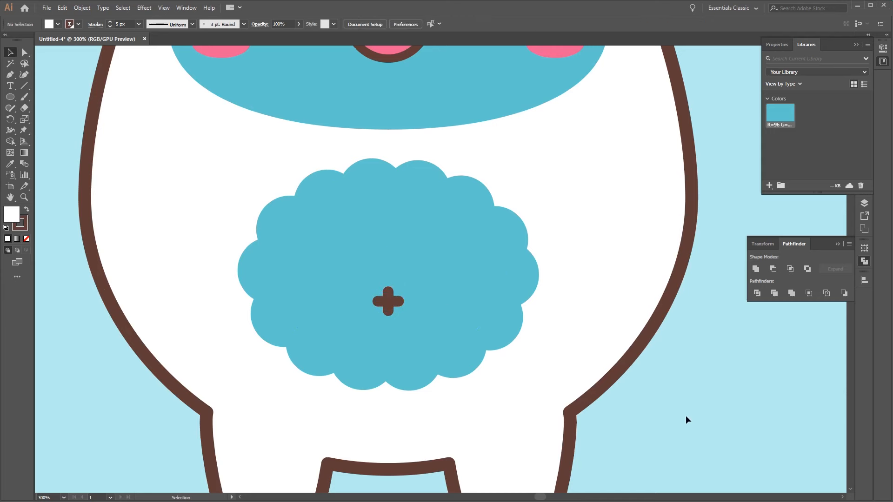
key(ctrl+0)
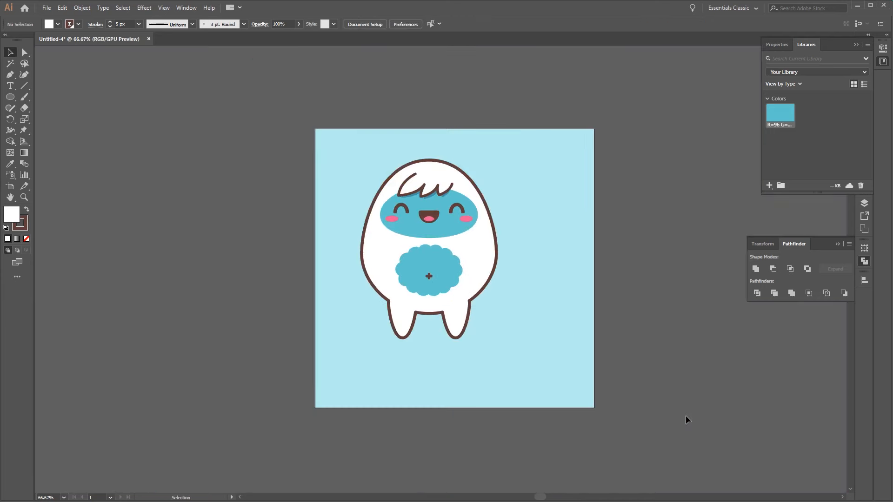
Select the vertical line of the plus-shaped belly button
key(ctrl+equal)
key(ctrl+equal)
key(ctrl+equal)
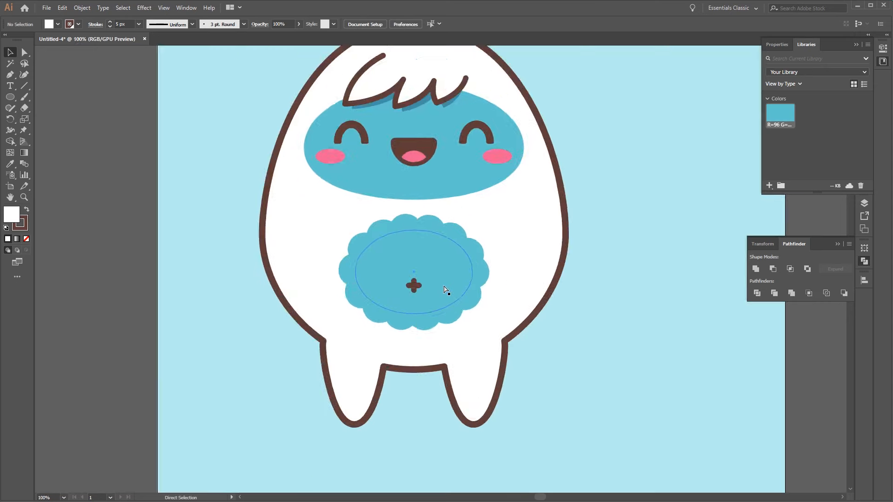
click(405, 291)
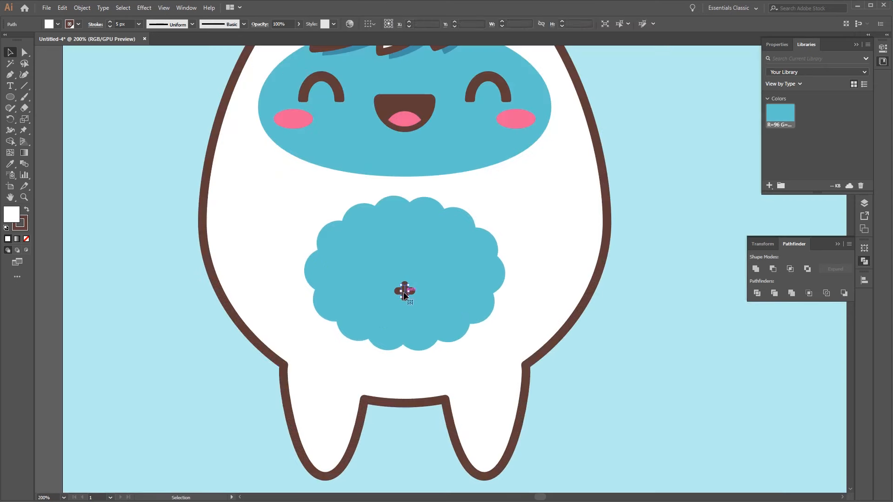
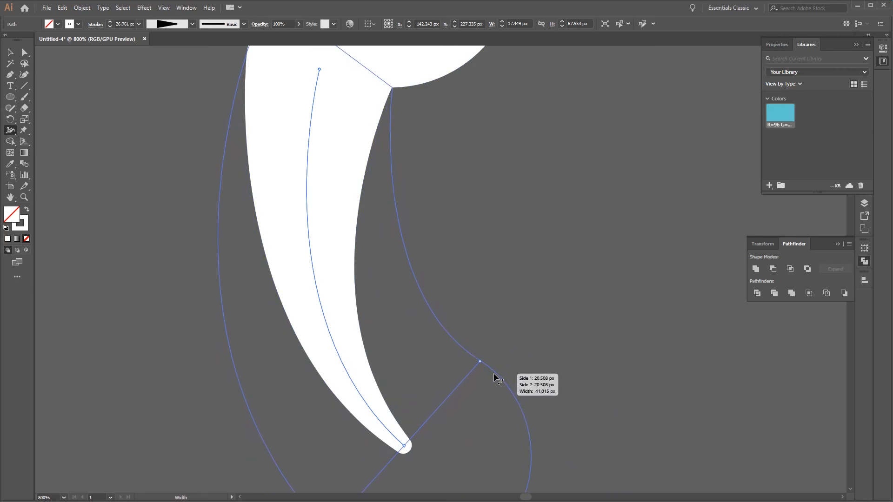
Reshape the curved white arm stroke with the Width tool, giving it a slimmer, rounded upper end than its hand end
key(ctrl+minus)
key(ctrl+minus)
key(ctrl+minus)
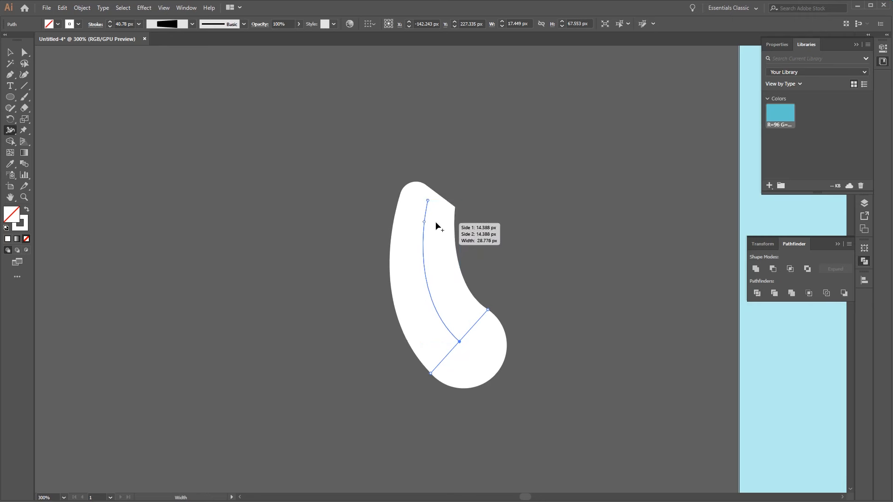
drag(454, 208, 449, 208)
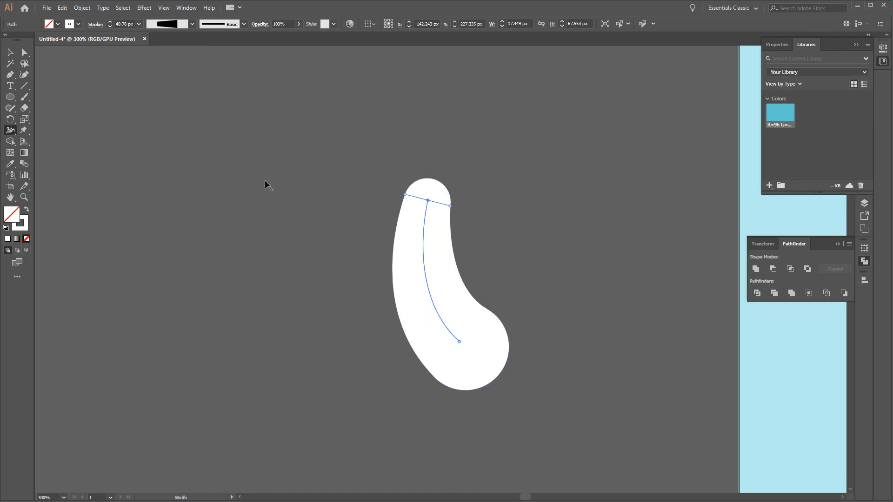
Convert the variable-width arm path into a filled shape with Outline Stroke
click(8, 53)
click(551, 263)
drag(584, 225, 489, 219)
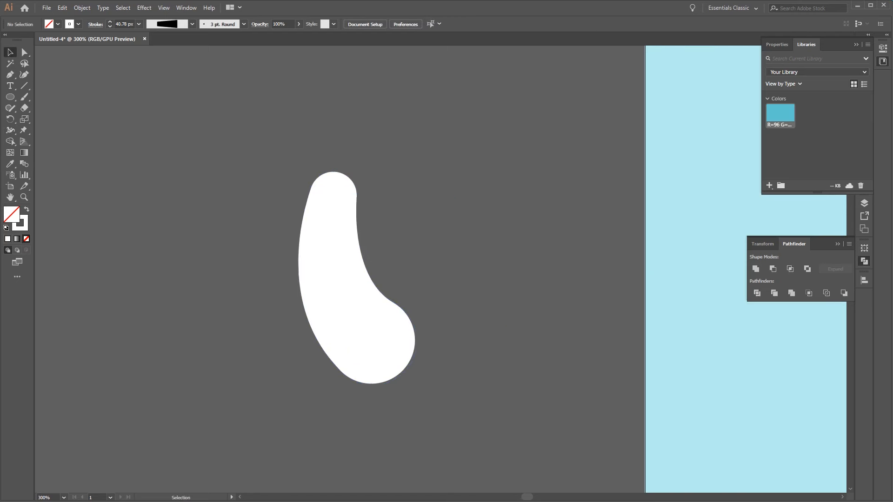
drag(389, 208, 265, 401)
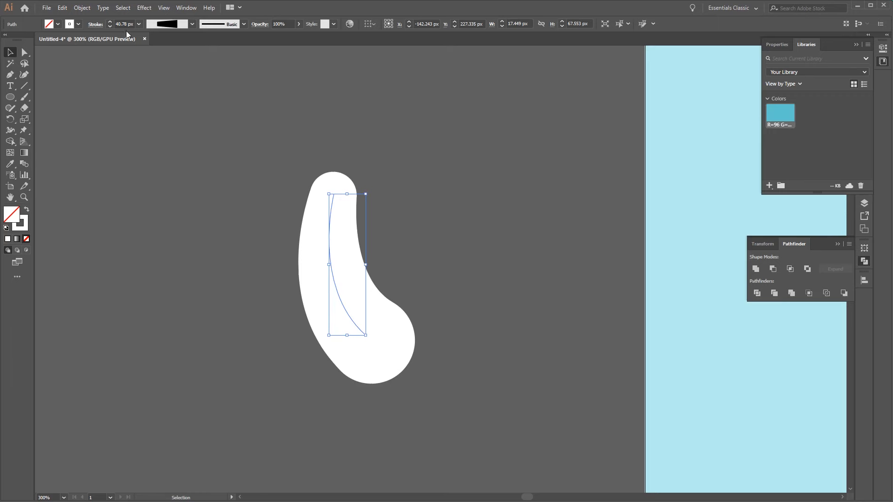
click(82, 10)
mouse_move(173, 218)
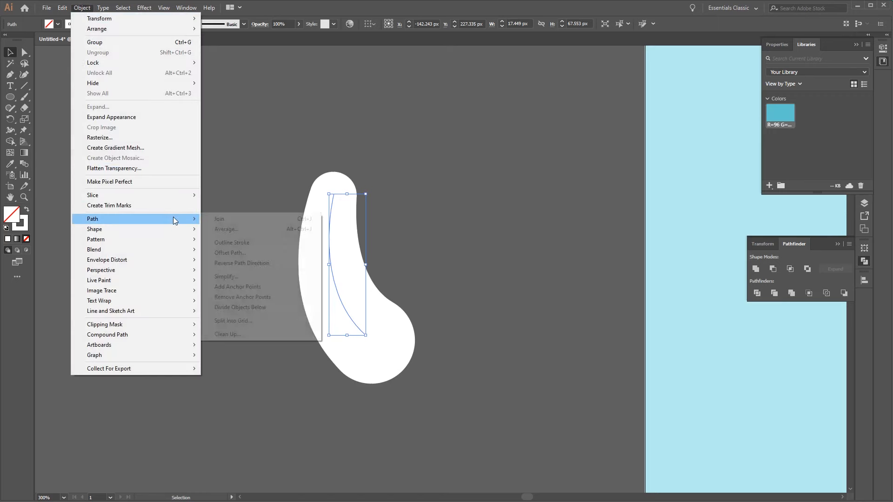
click(244, 242)
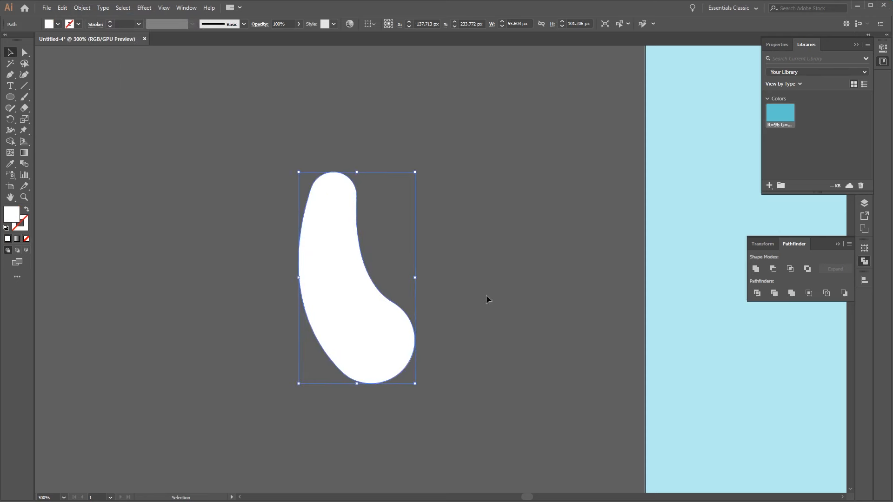
Duplicate the white arm shape, placing the copy about 56 px to the right and 37 px higher, and select the original
scroll(533, 325, down, 1)
click(526, 323)
click(363, 305)
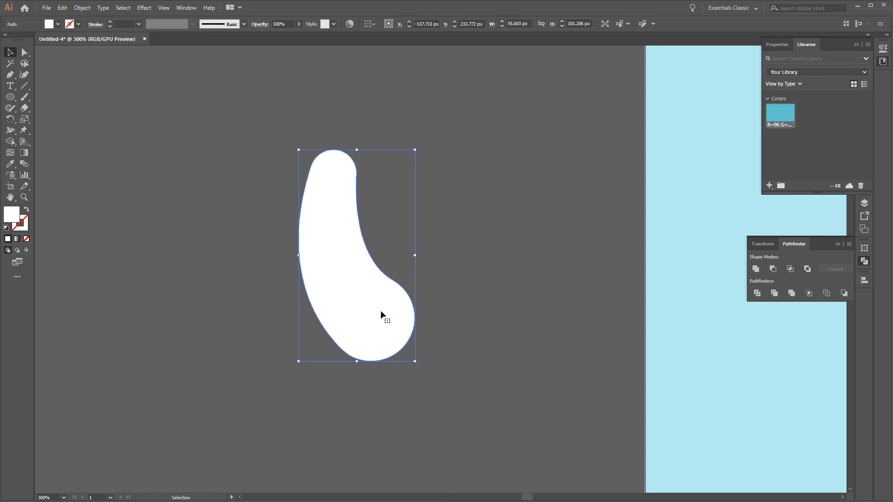
key(a)
drag(377, 313, 474, 209)
click(347, 270)
drag(532, 355, 227, 327)
key(ctrl+minus)
key(ctrl+minus)
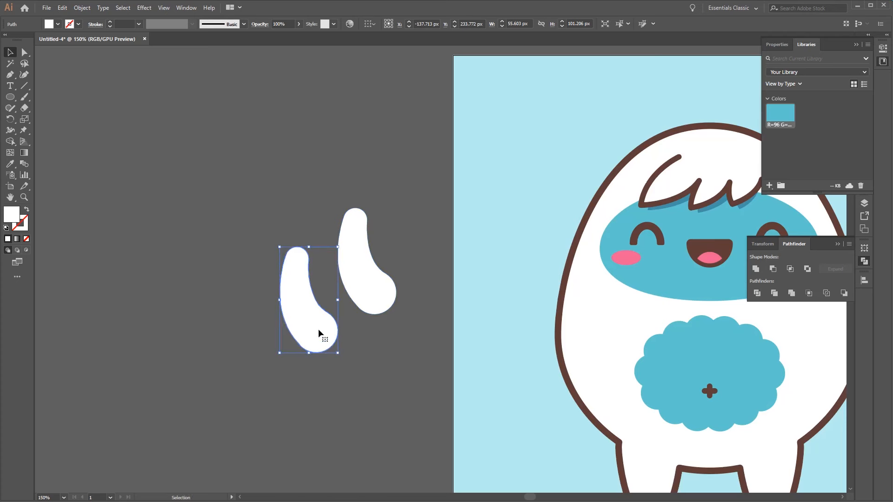
Recolor the original arm shape with the darker blue of the hair shadow using the Eyedropper
click(6, 164)
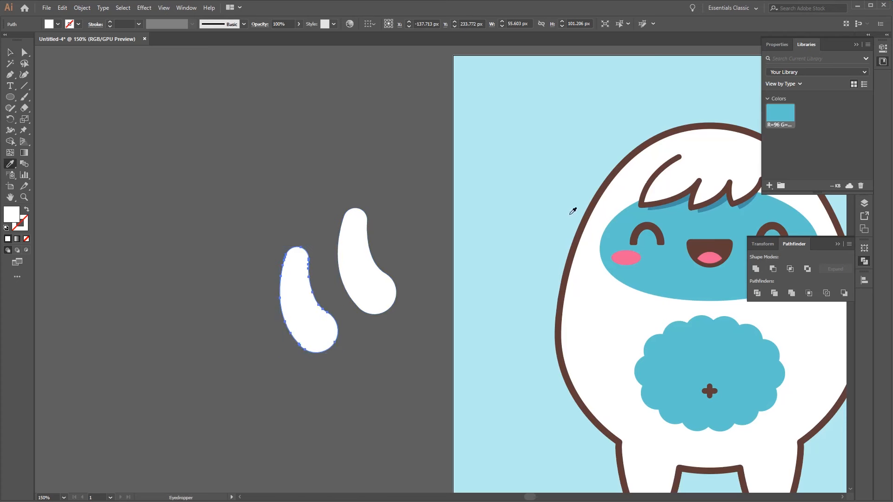
click(678, 202)
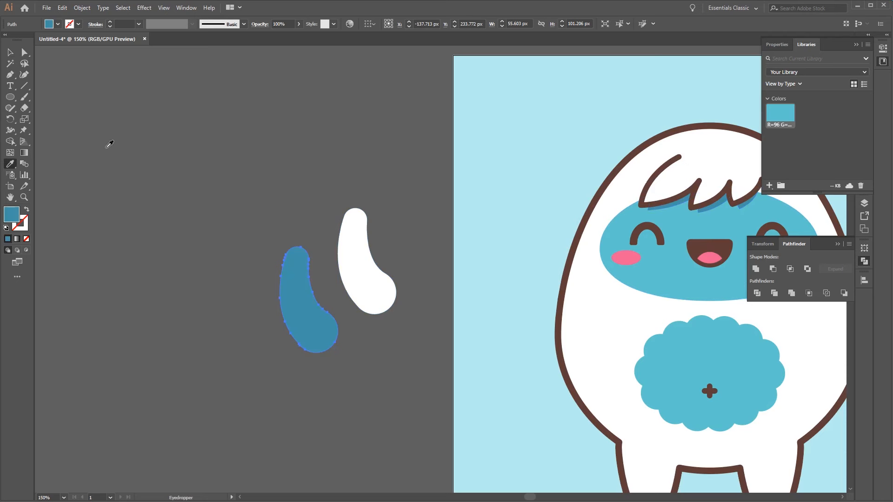
key(v)
Place the white arm copy over the blue one, slightly higher, leaving a blue shadow along its lower edge
click(353, 245)
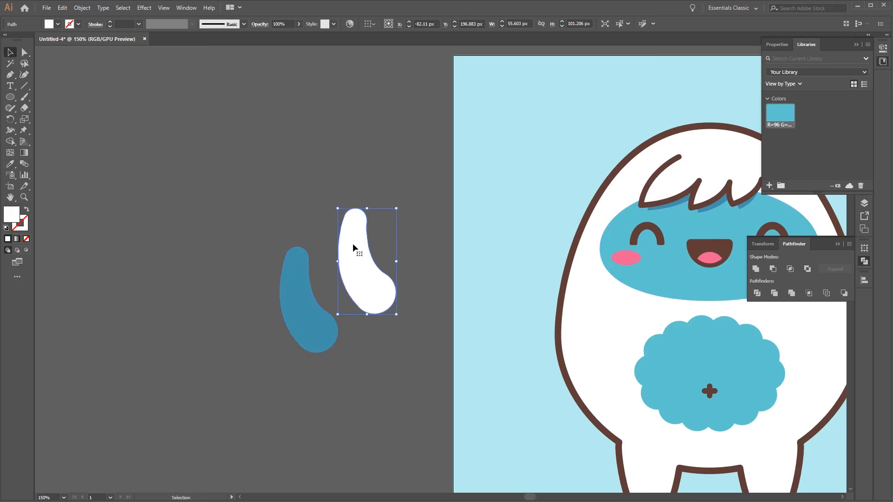
drag(350, 242, 295, 268)
click(366, 318)
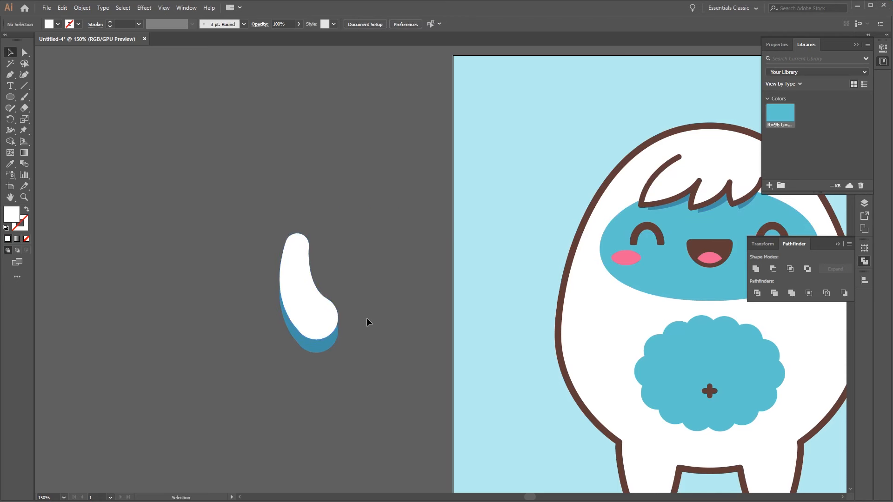
Move the white arm and its blue shadow together onto the left edge of the yeti's body, tilted slightly clockwise
drag(369, 241, 319, 349)
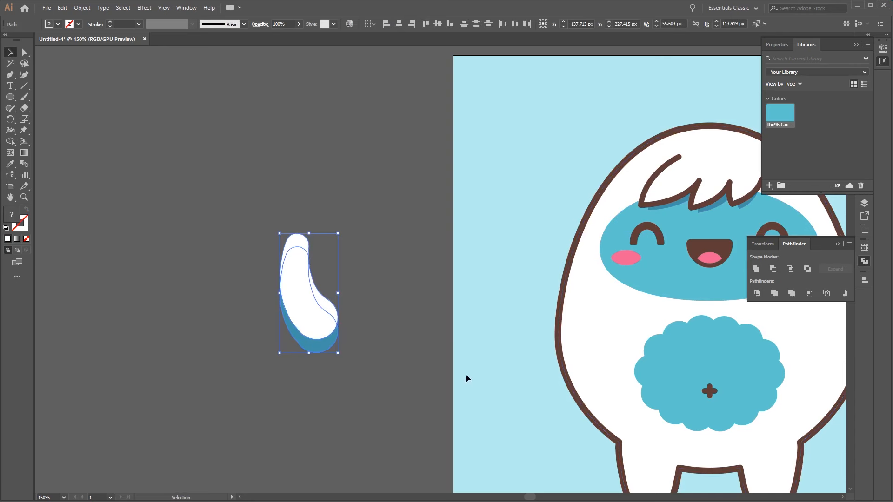
click(419, 363)
drag(322, 328, 591, 413)
click(454, 329)
drag(495, 357, 224, 295)
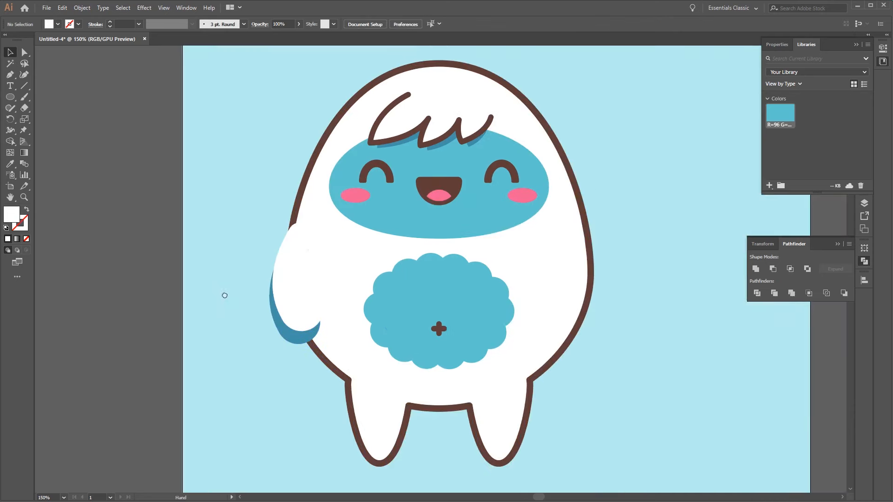
Give the white arm shape the body's white fill and 6 px dark brown outline with the Eyedropper
click(308, 309)
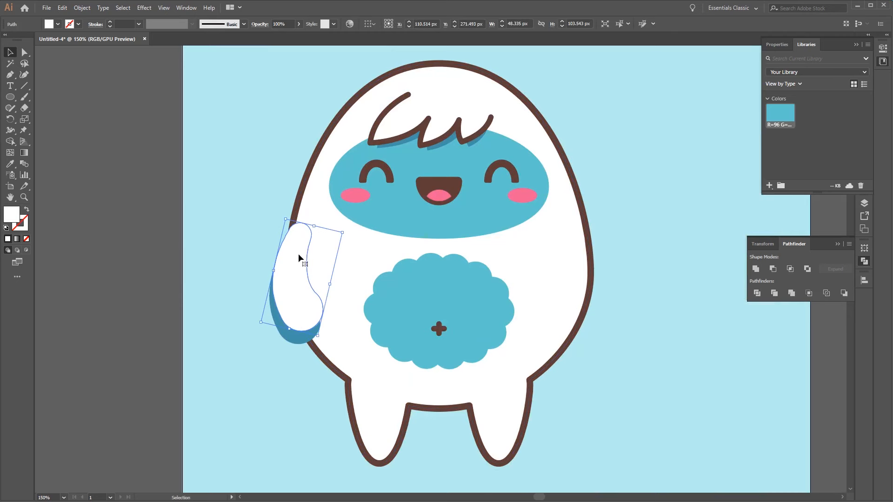
key(i)
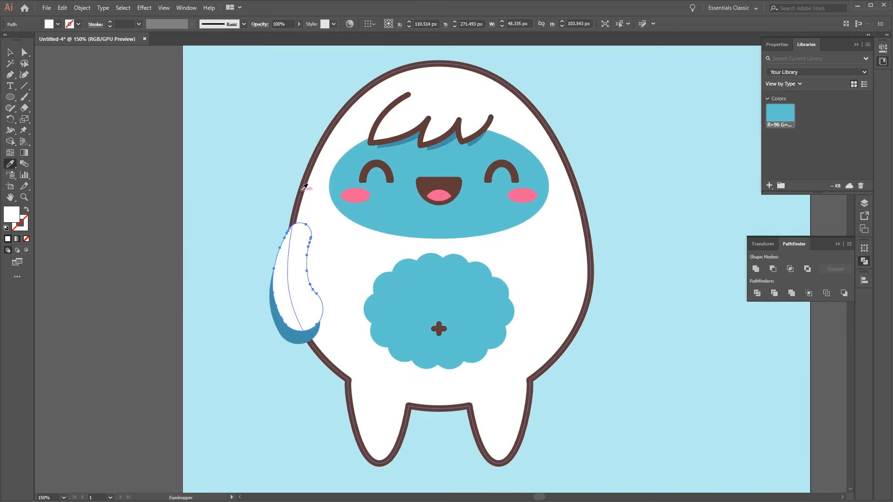
click(305, 187)
key(v)
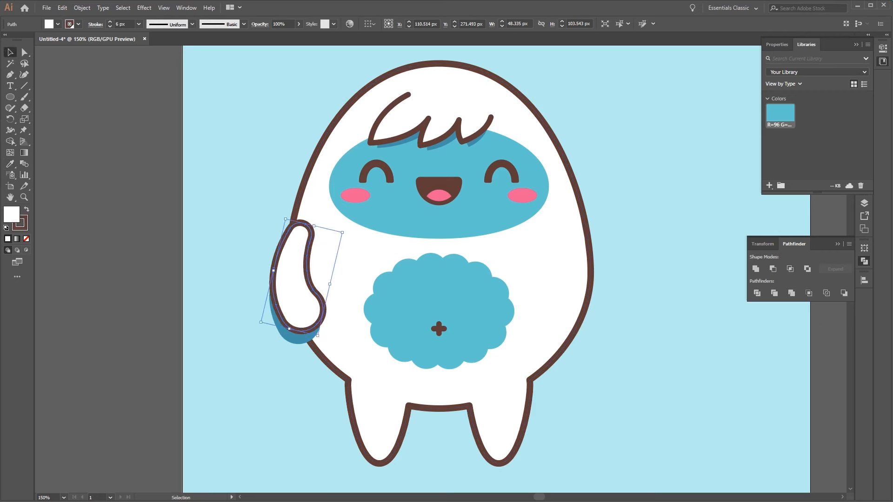
click(289, 358)
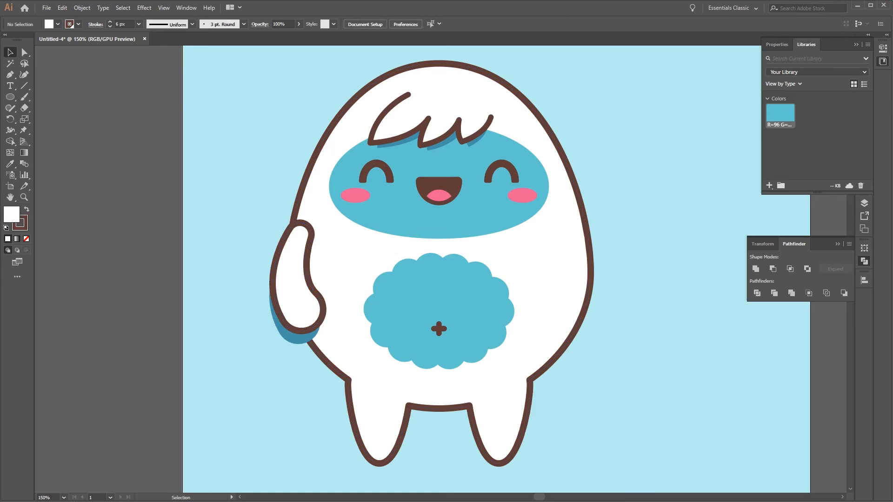
Delete the anchor point at the top of the arm to open its outline at the shoulder
click(308, 231)
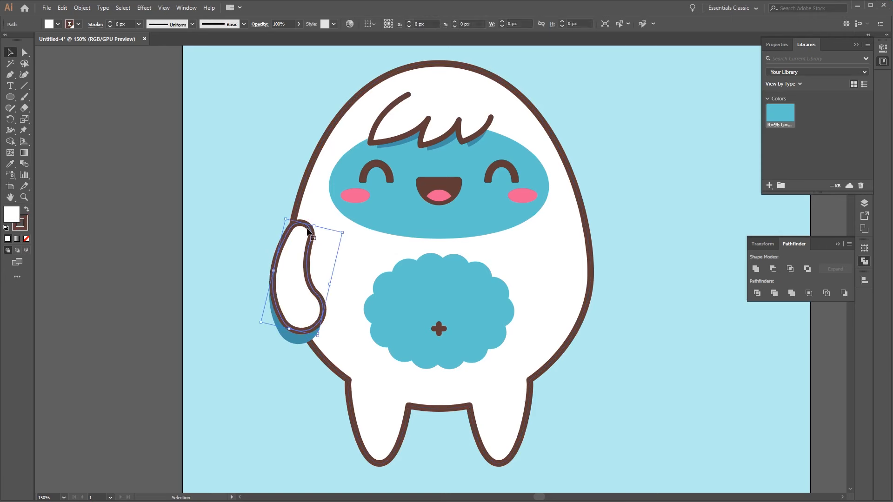
key(a)
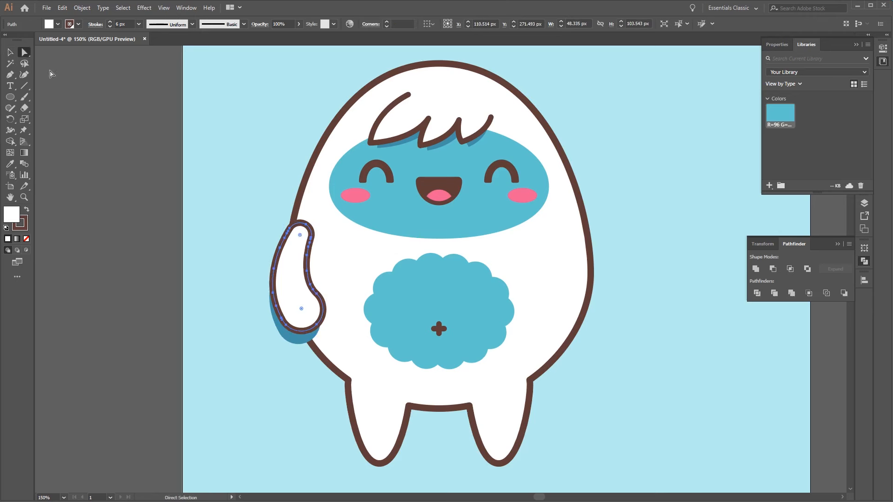
click(307, 228)
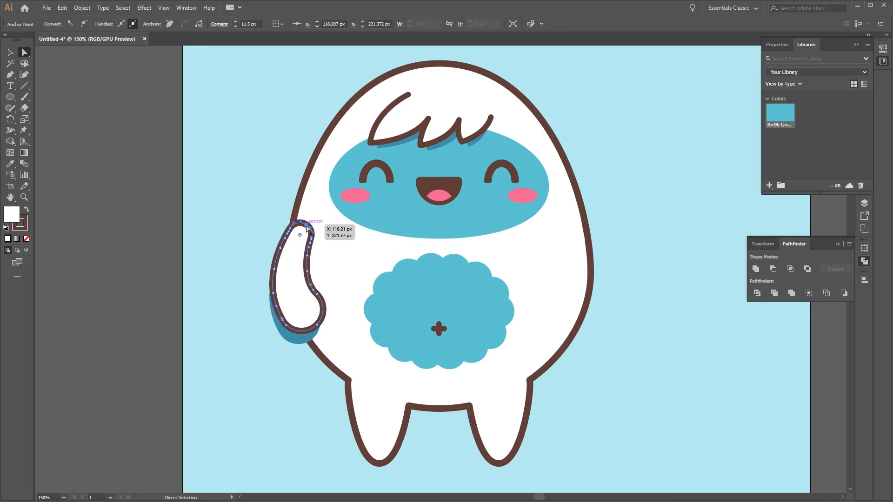
key(ctrl+plus)
key(ctrl+plus)
key(ctrl+plus)
key(ctrl+plus)
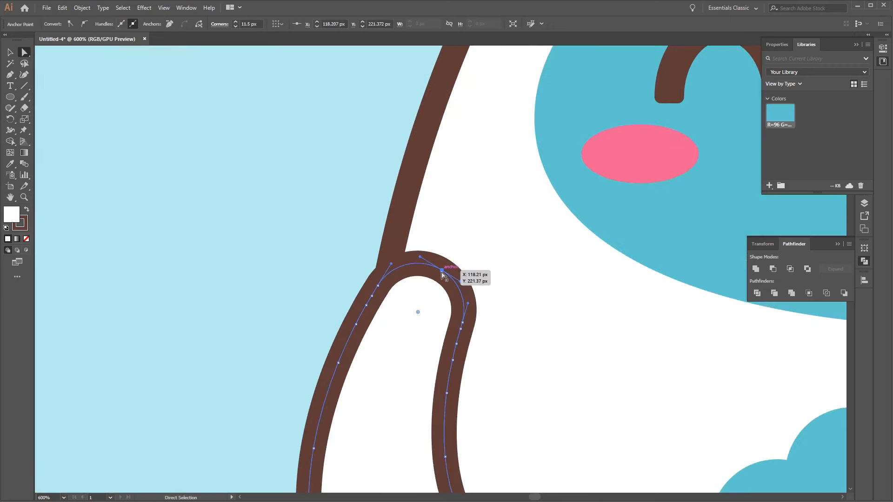
key(Delete)
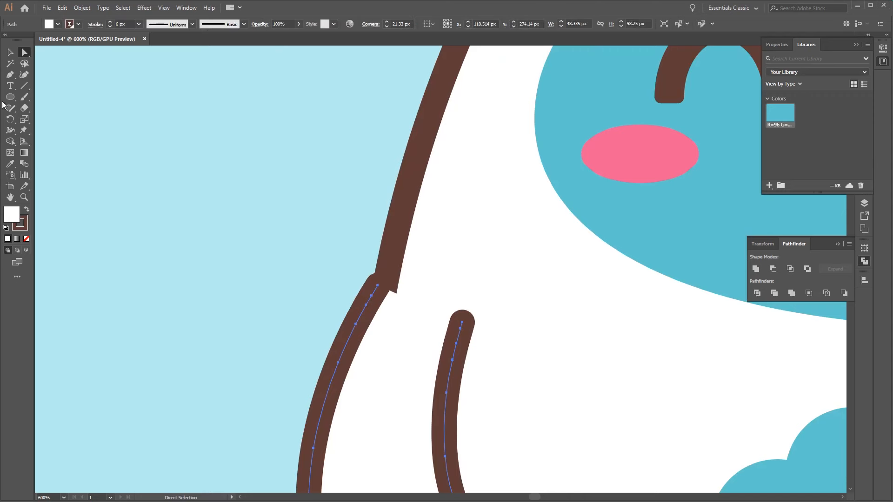
click(9, 55)
click(201, 215)
Move the arm and its shadow inside the body and rotate them counterclockwise so the hand reaches the blue belly patch
key(ctrl+minus)
key(ctrl+minus)
key(ctrl+minus)
key(ctrl+minus)
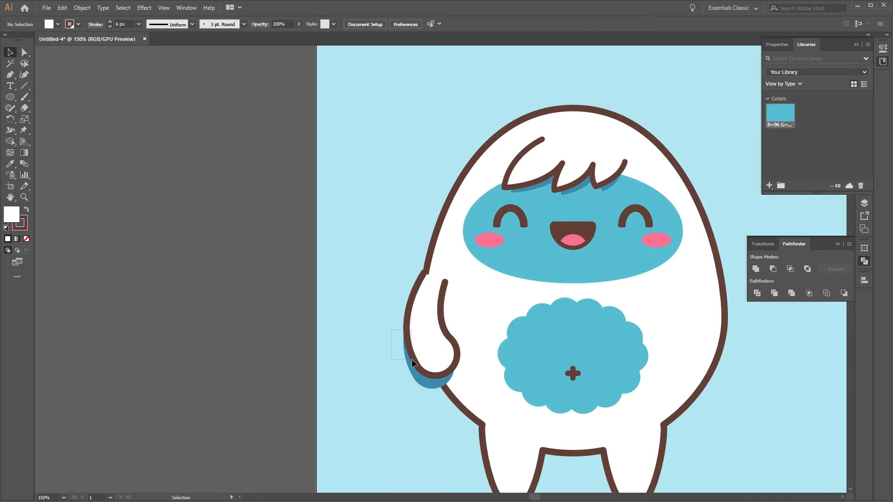
drag(411, 359, 452, 358)
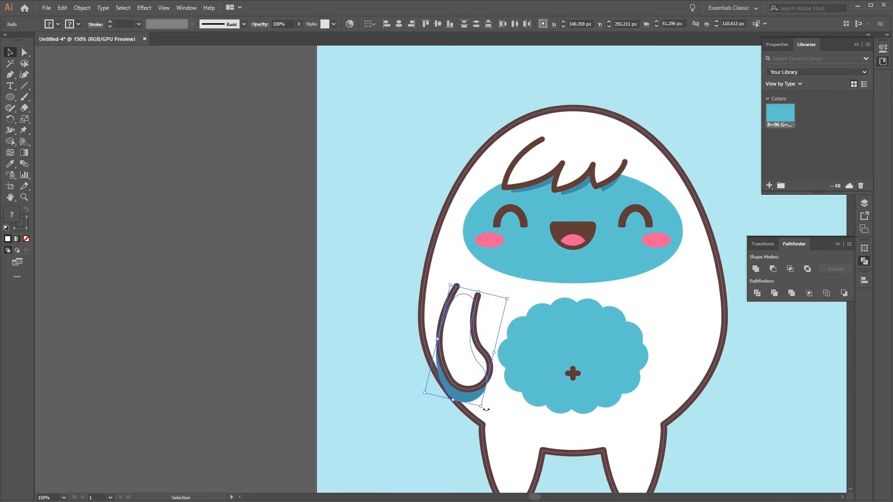
drag(487, 409, 498, 403)
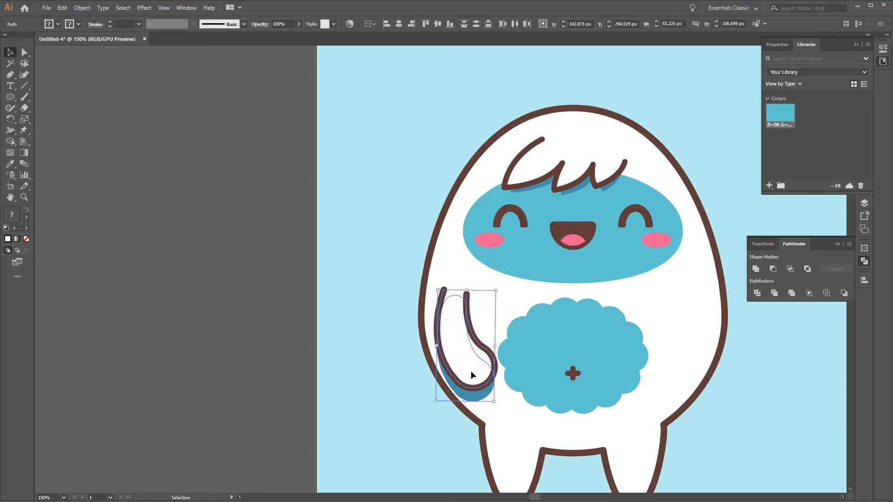
drag(470, 370, 480, 371)
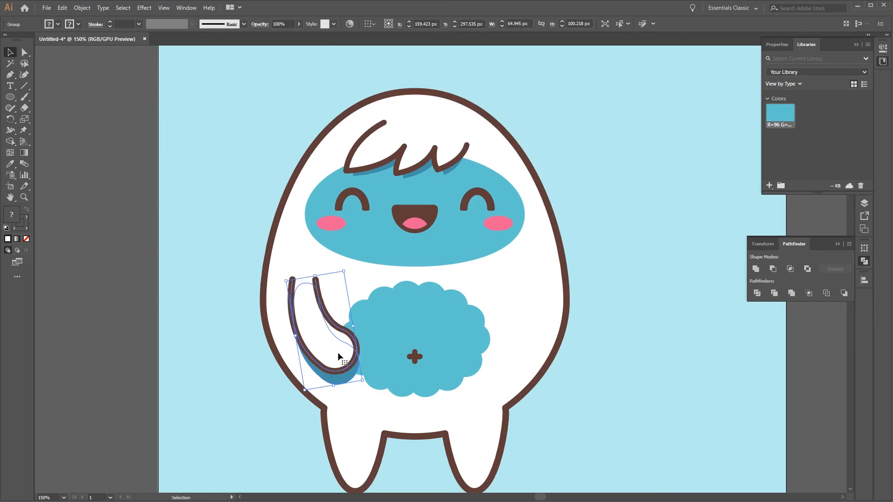
Duplicate the arm group horizontally to the right side of the body, about 205 px from the original
drag(337, 352, 384, 329)
key(ctrl+z)
drag(333, 354, 554, 361)
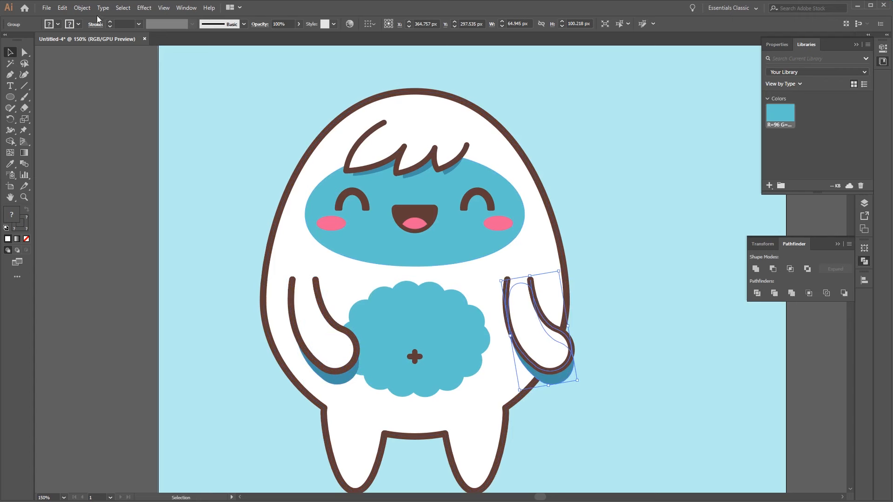
Reflect the arm copy across the vertical axis and move it inward so its hand overlaps the belly patch's right edge
click(81, 8)
mouse_move(106, 19)
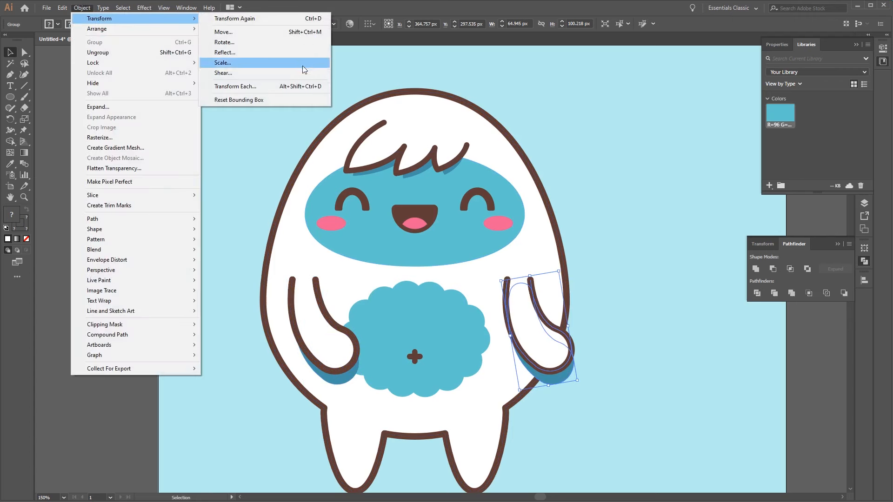
click(314, 53)
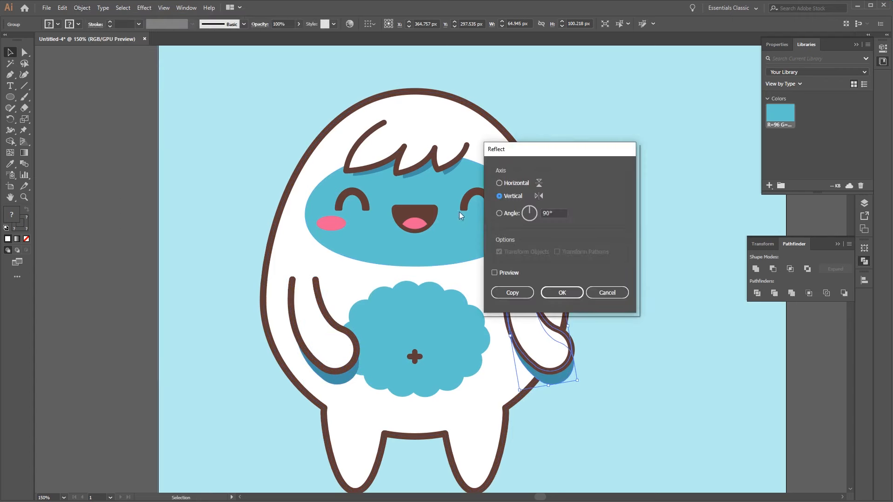
click(559, 293)
drag(549, 330, 515, 330)
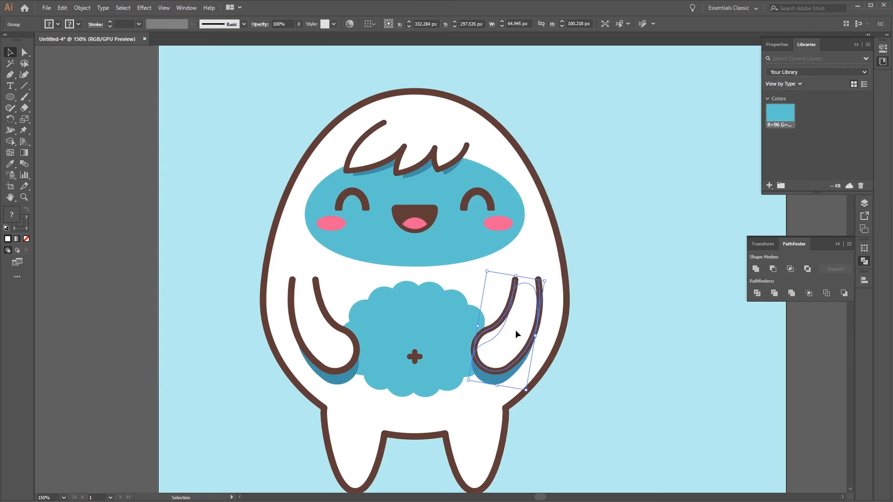
Group the two arms together and align the group to the horizontal center of the yeti's body and face
shift+click(303, 319)
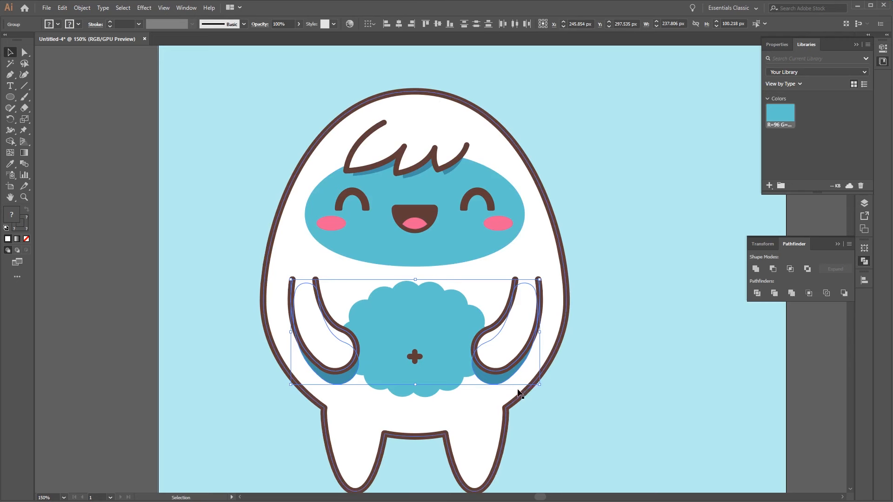
key(ctrl+g)
click(562, 125)
click(528, 196)
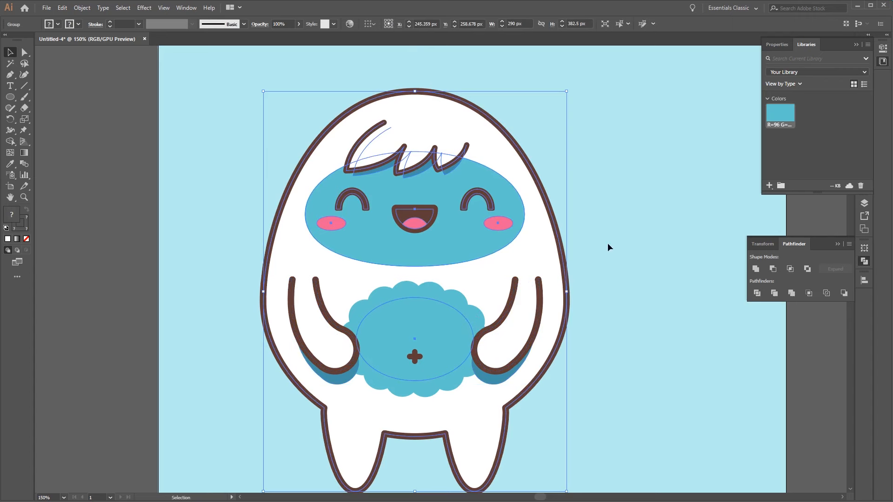
drag(608, 93, 288, 442)
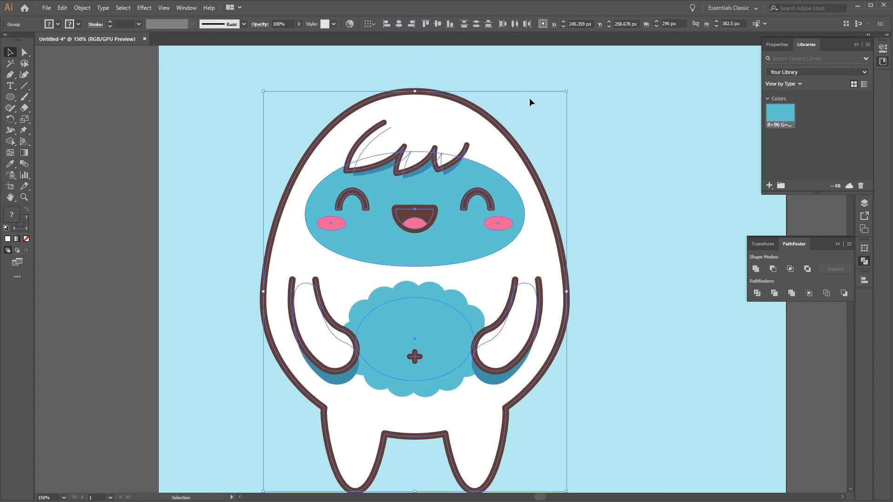
click(398, 24)
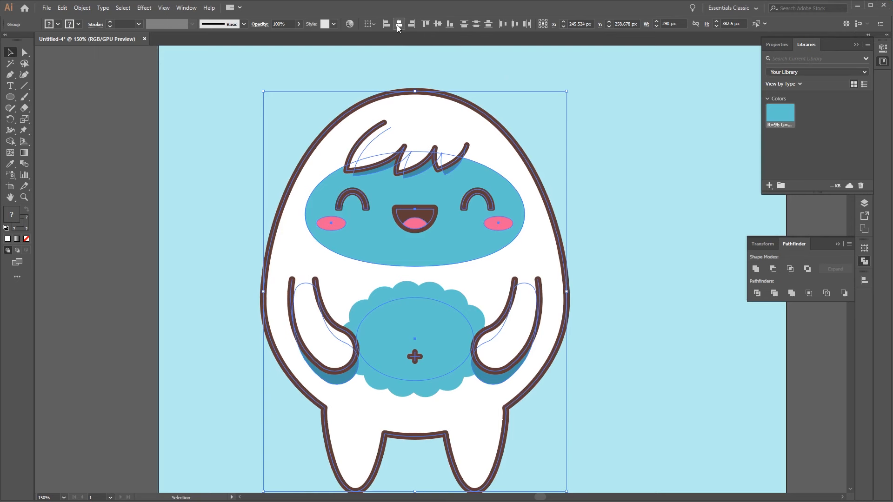
click(731, 242)
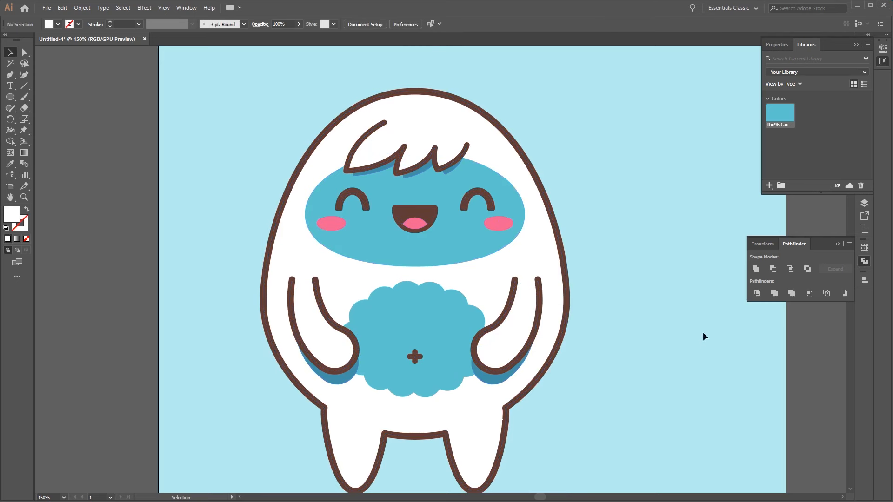
Ready the Pen tool for a new path with no fill and a white stroke
key(a)
key(p)
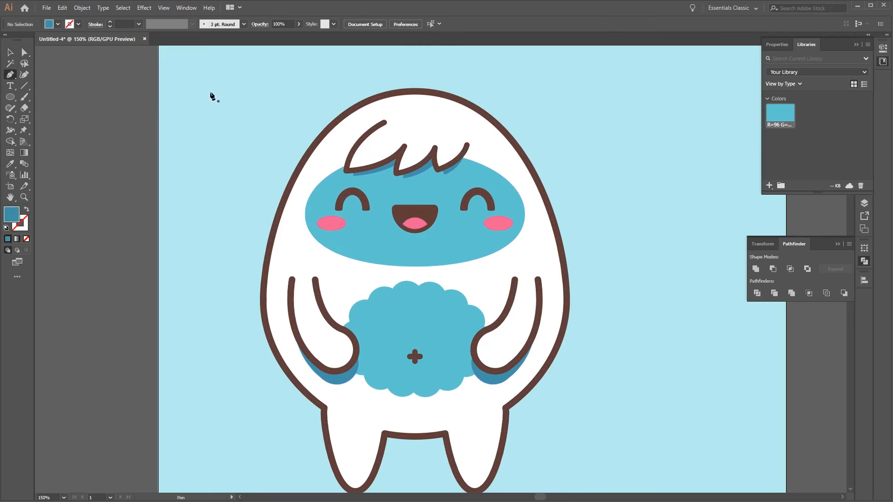
drag(154, 140, 556, 201)
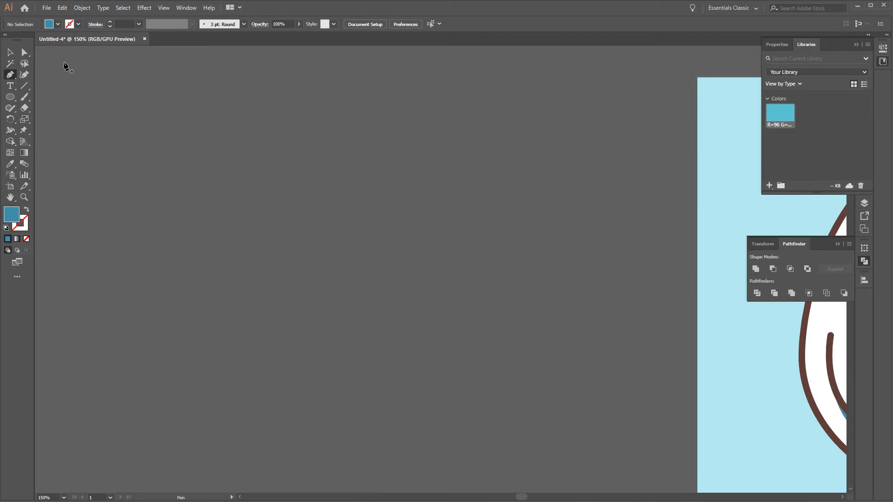
click(61, 23)
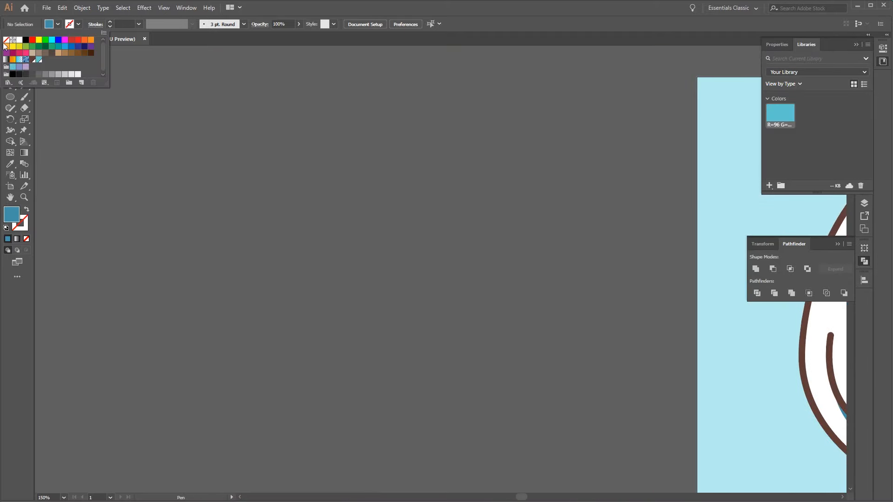
click(8, 40)
click(78, 24)
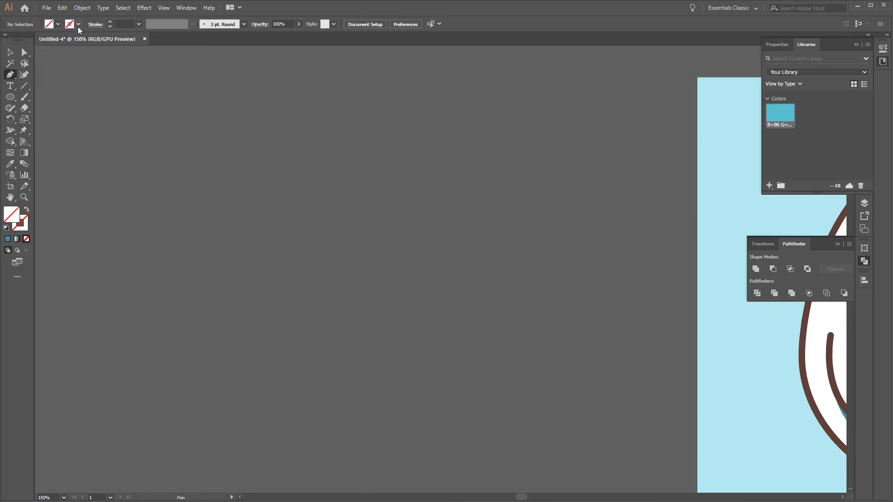
click(19, 40)
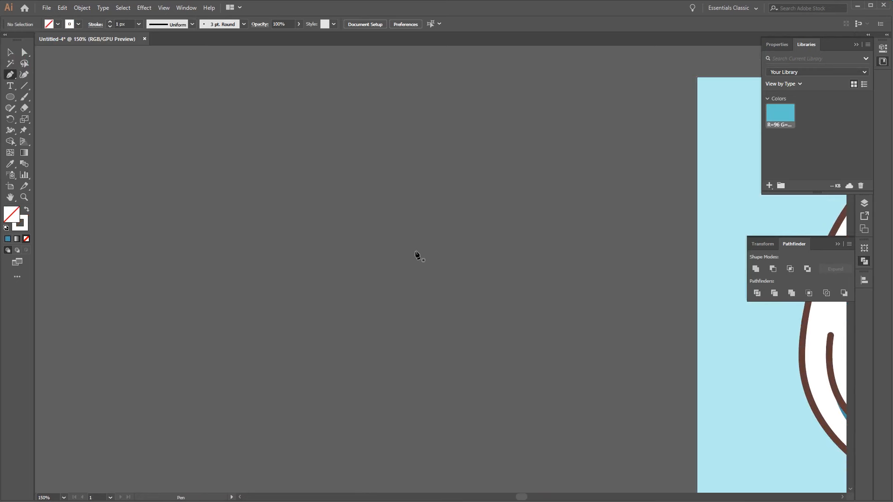
Draw a curved open path about 23 px wide and 82 px tall on the empty canvas beside the artboard
click(420, 304)
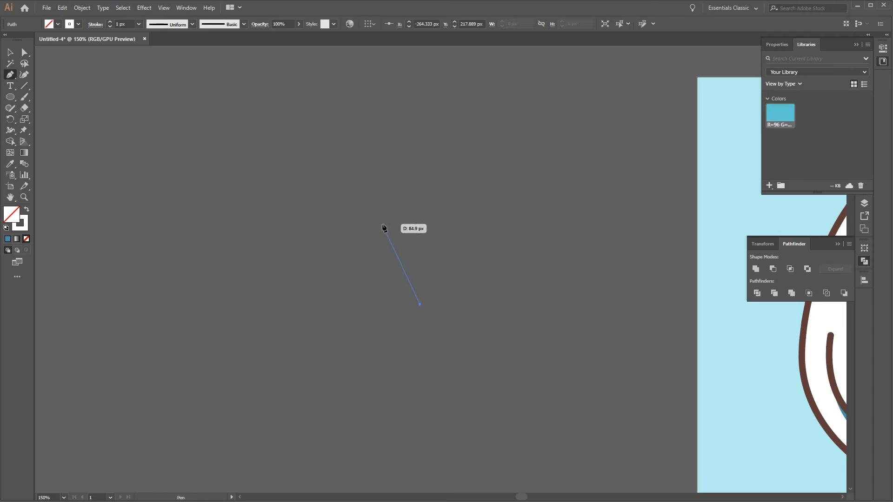
drag(397, 218, 405, 166)
drag(520, 278, 324, 313)
key(Escape)
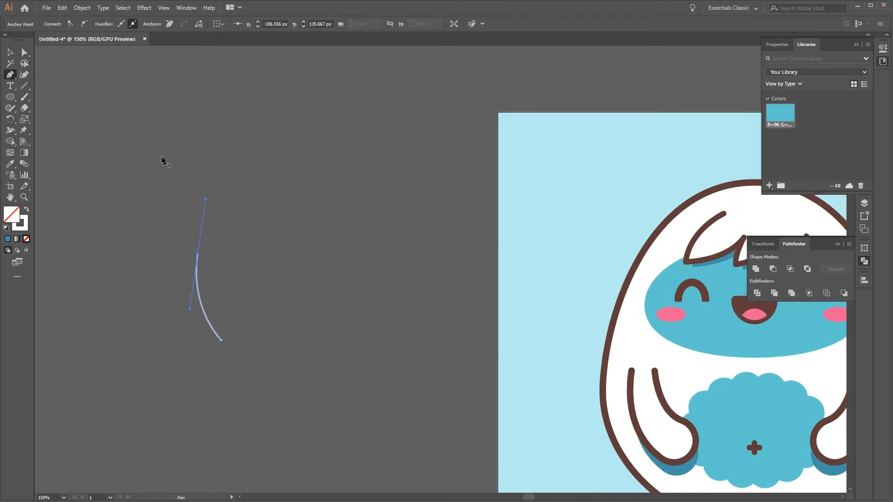
drag(119, 218, 162, 206)
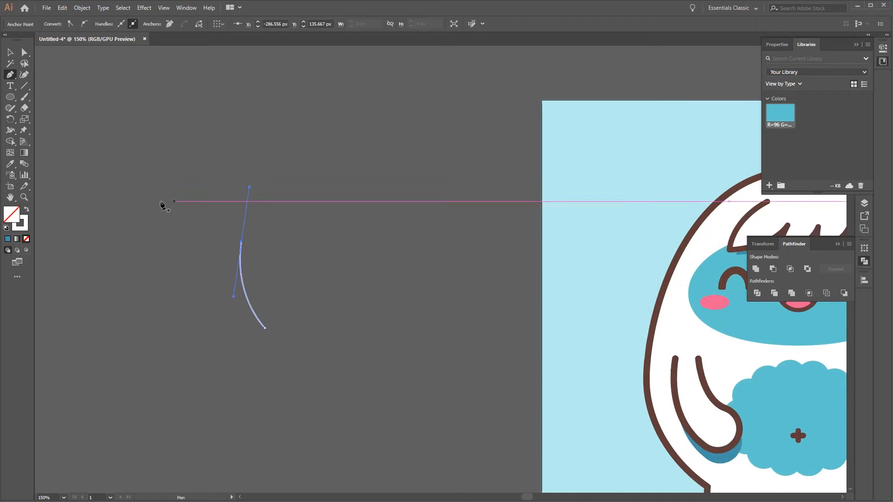
Set the curve's stroke color to yellow with RGB values 255, 240, 104
double_click(27, 220)
drag(679, 169, 628, 174)
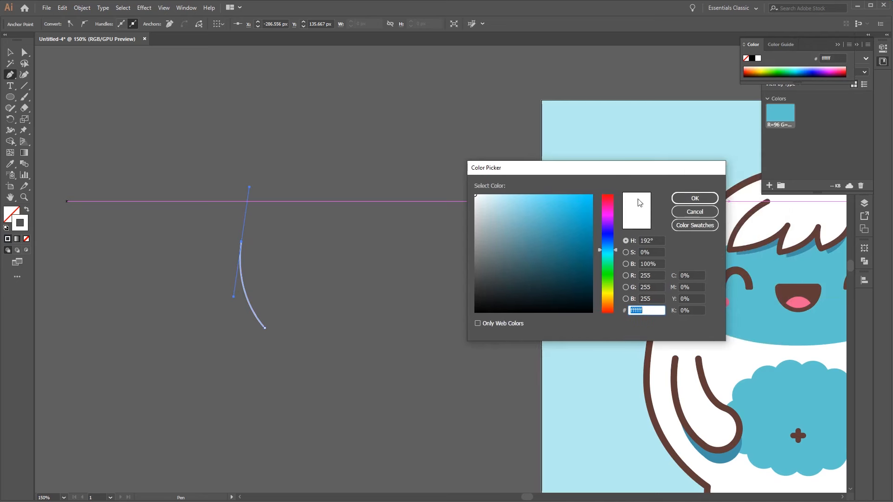
click(658, 275)
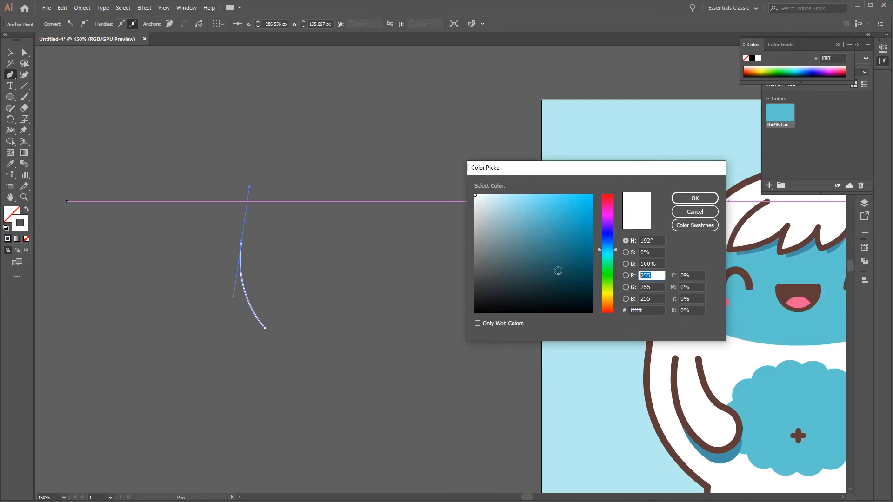
text(2)
key(Tab)
text(2)
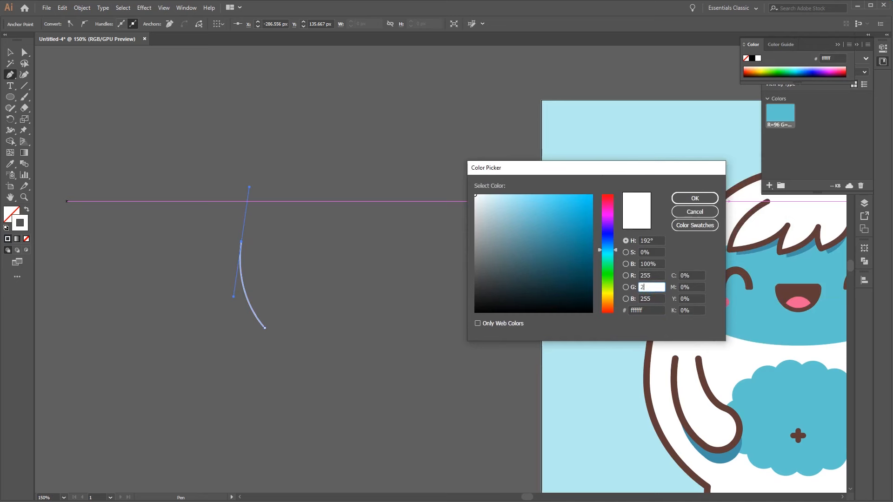
text(40)
key(Tab)
text(1)
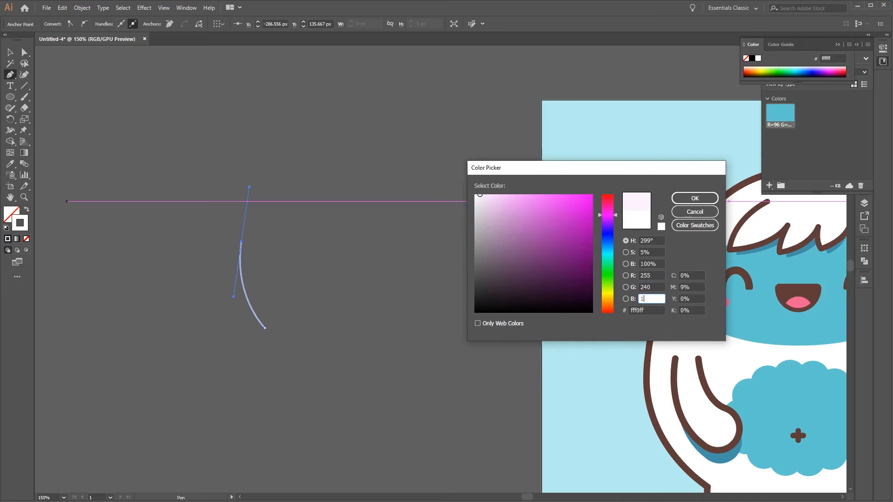
text(04)
key(Return)
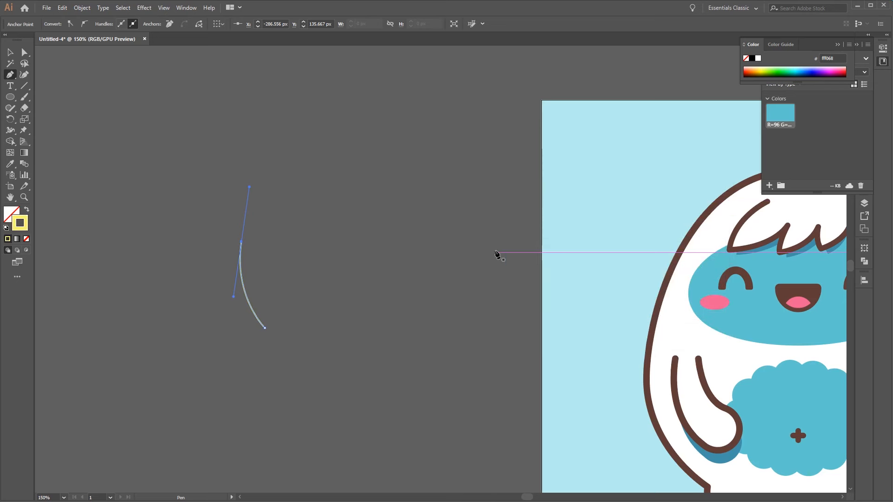
Give the yellow curve a 3 px stroke with round caps and round corner joins
key(v)
click(384, 222)
drag(383, 222, 134, 352)
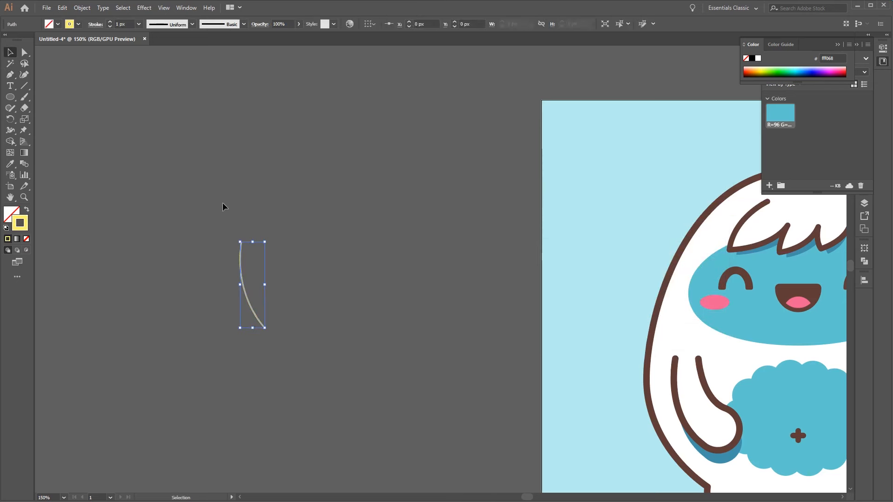
click(96, 25)
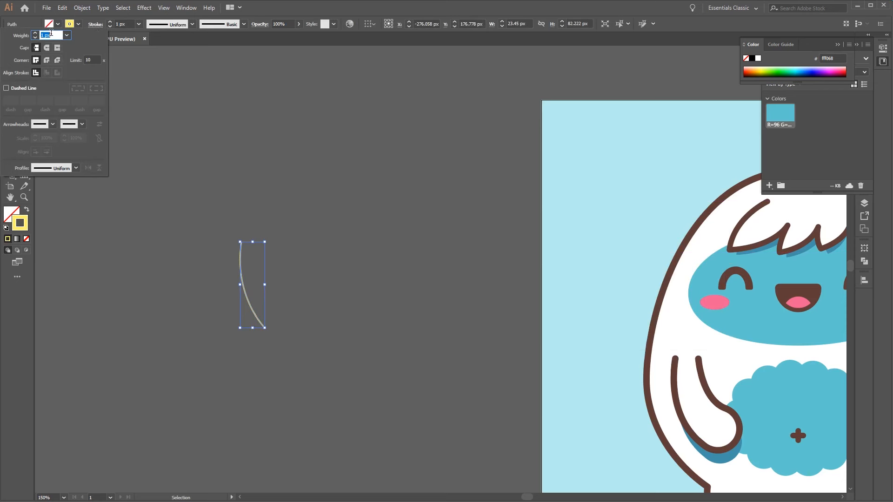
text(3)
click(47, 47)
click(49, 60)
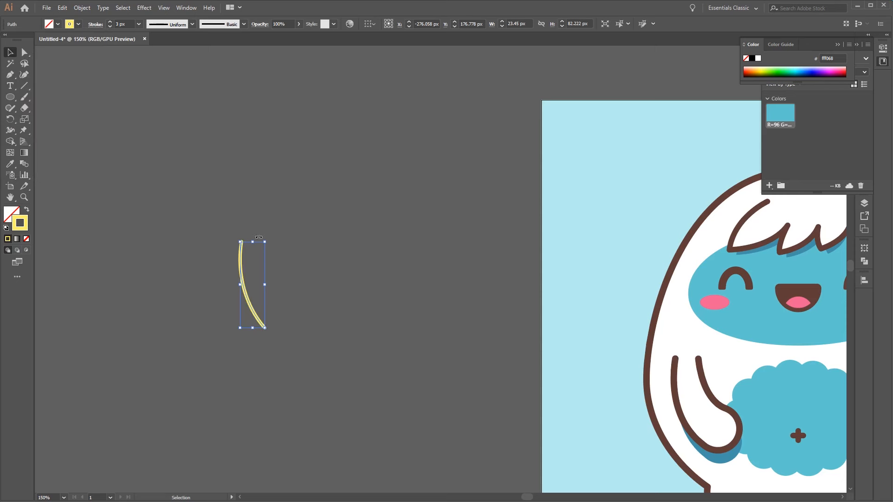
Widen the upper end of the yellow curve to about 10 px with the Width tool
click(10, 130)
key(ctrl+equal)
key(ctrl+equal)
key(ctrl+equal)
key(ctrl+equal)
drag(351, 229, 308, 239)
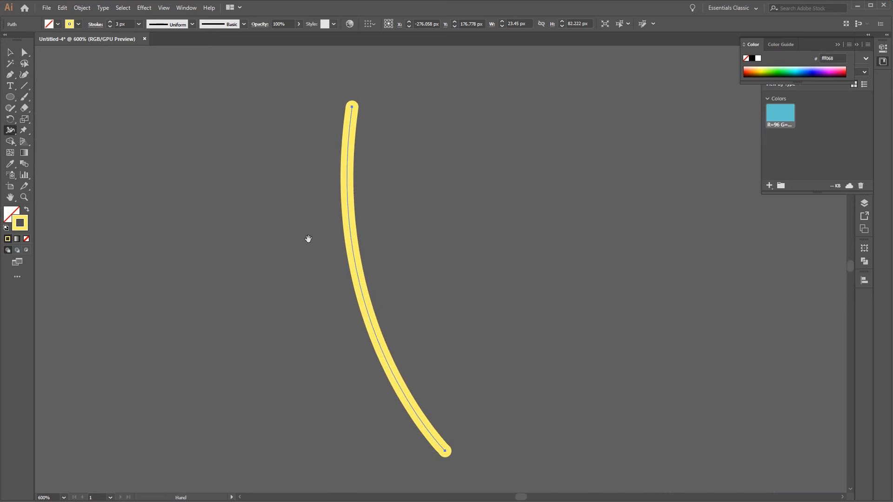
drag(353, 107, 376, 105)
key(ctrl+minus)
key(ctrl+minus)
key(ctrl+minus)
key(ctrl+minus)
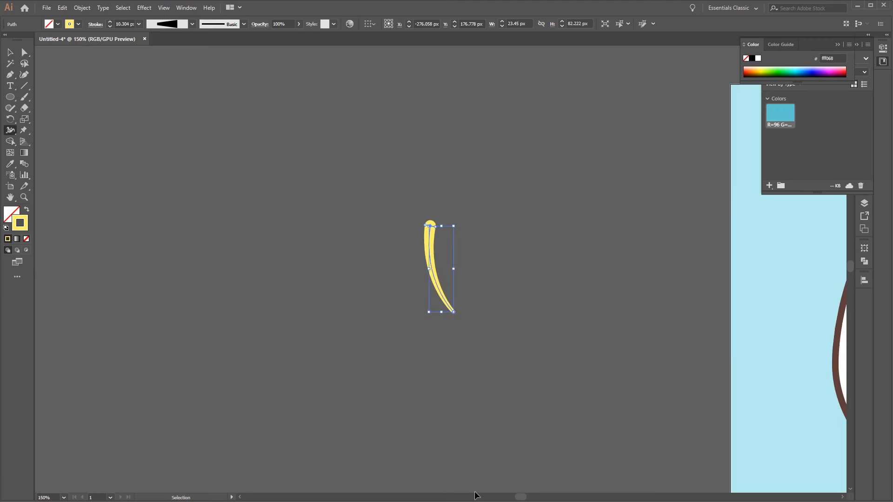
Widen the curve's lower end into a rounded bulb and move the horn onto the artboard beside the yeti's head
drag(310, 375, 327, 362)
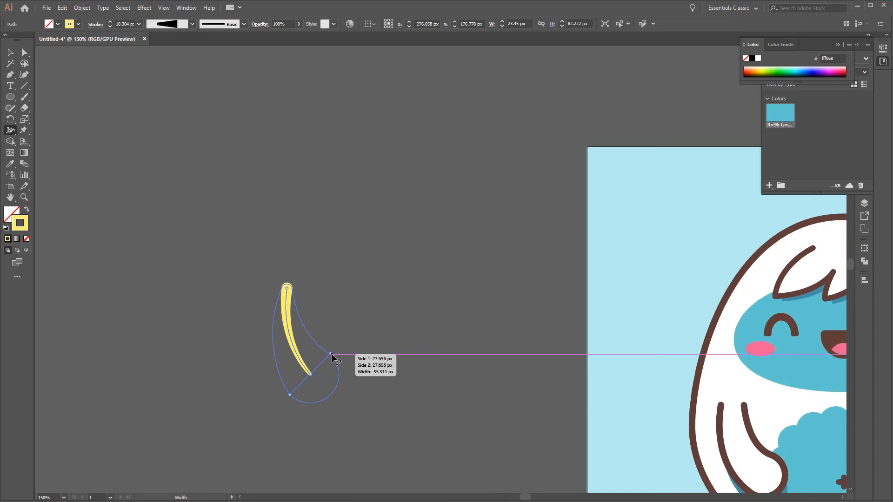
mouse_move(332, 356)
mouse_down()
mouse_move(326, 365)
mouse_move(662, 242)
mouse_up()
key(v)
drag(664, 240, 373, 301)
Adjust the horn's anchor points and direction handle to make the curve shorter and more strongly bent
key(a)
drag(371, 239, 375, 242)
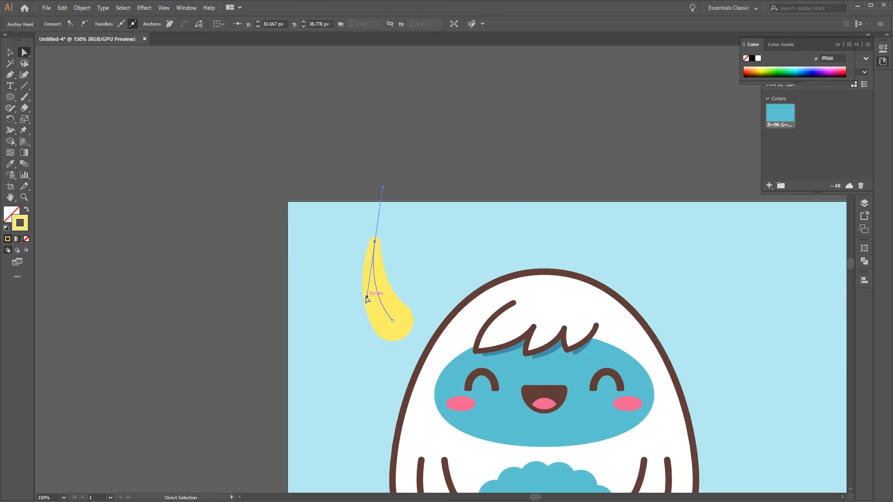
drag(367, 297, 392, 317)
click(418, 267)
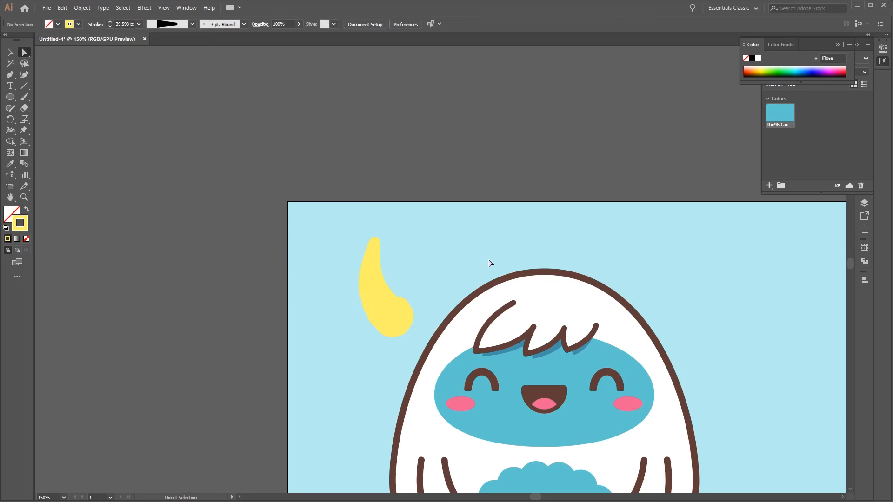
Convert the yellow horn's stroke into a filled shape with Outline Stroke and move it slightly up and to the right
drag(583, 279, 495, 245)
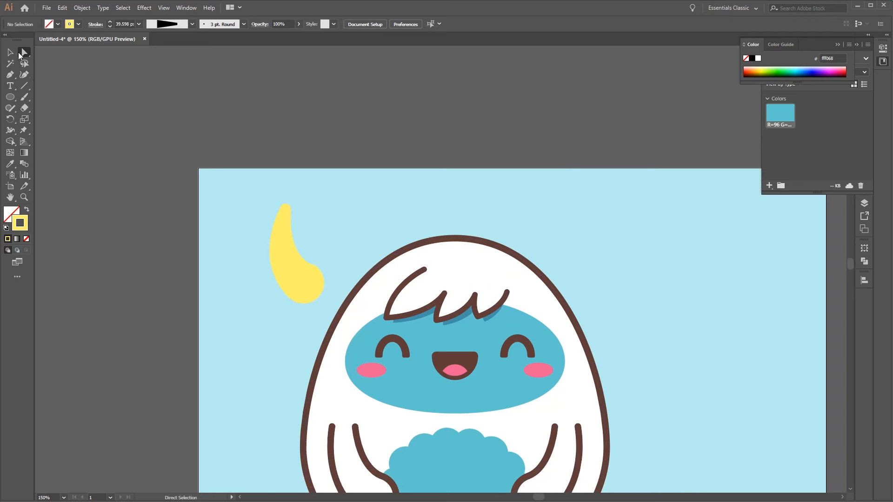
click(10, 52)
key(ctrl+a)
drag(292, 201, 294, 210)
click(82, 8)
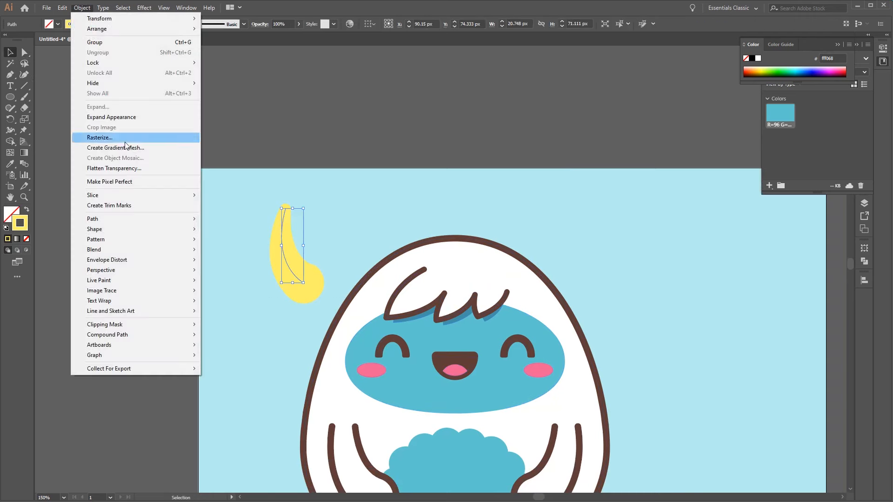
mouse_move(160, 222)
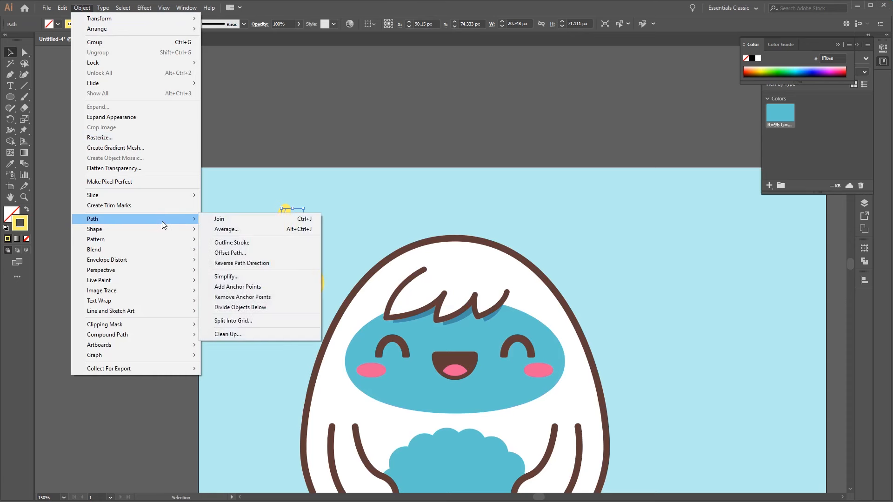
click(280, 243)
click(313, 248)
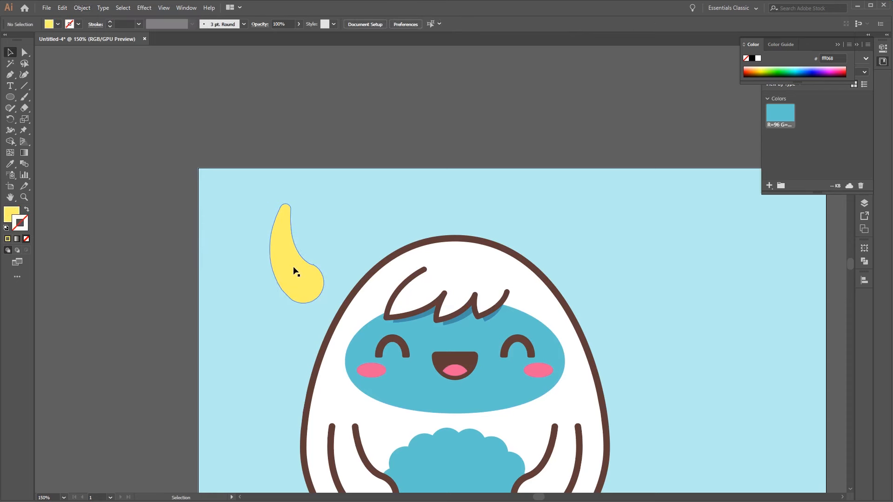
drag(296, 266, 304, 251)
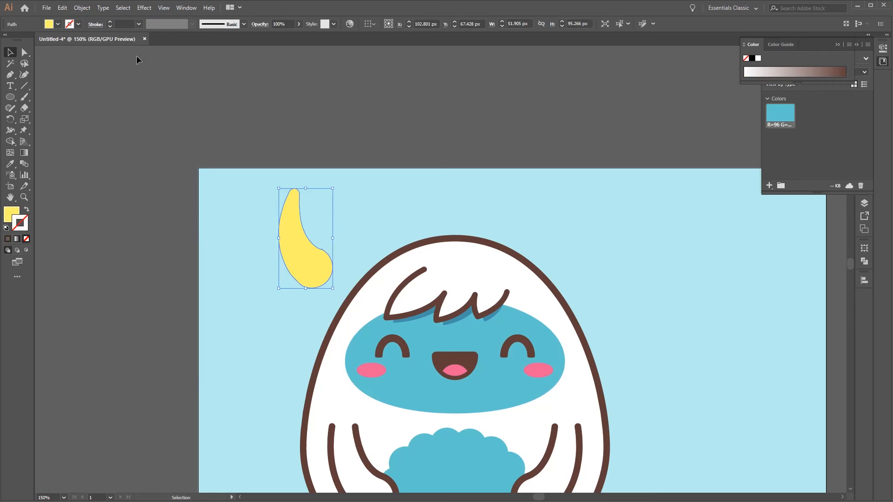
Give the yellow horn a dark brown outline with a 6 px stroke weight
click(79, 24)
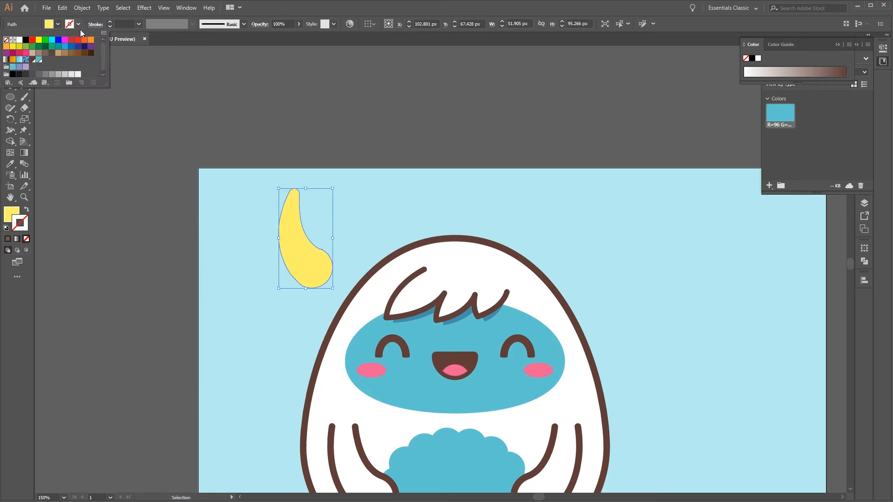
click(32, 60)
click(125, 23)
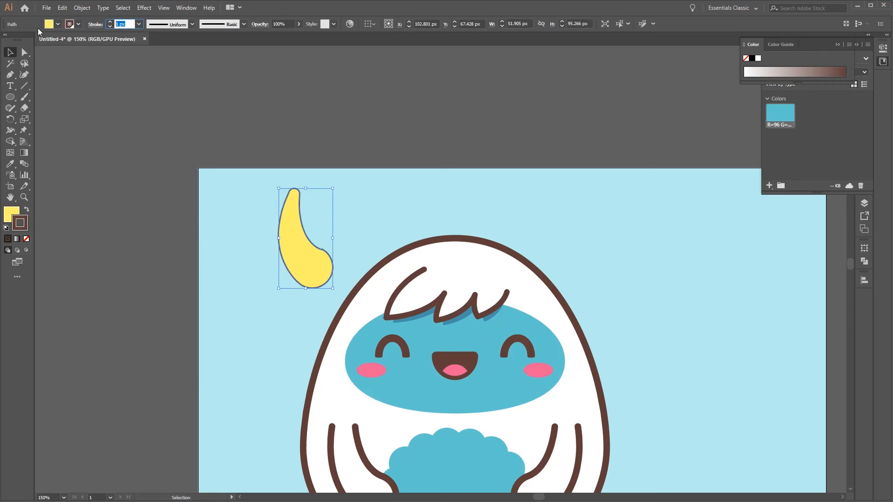
text(6)
key(Return)
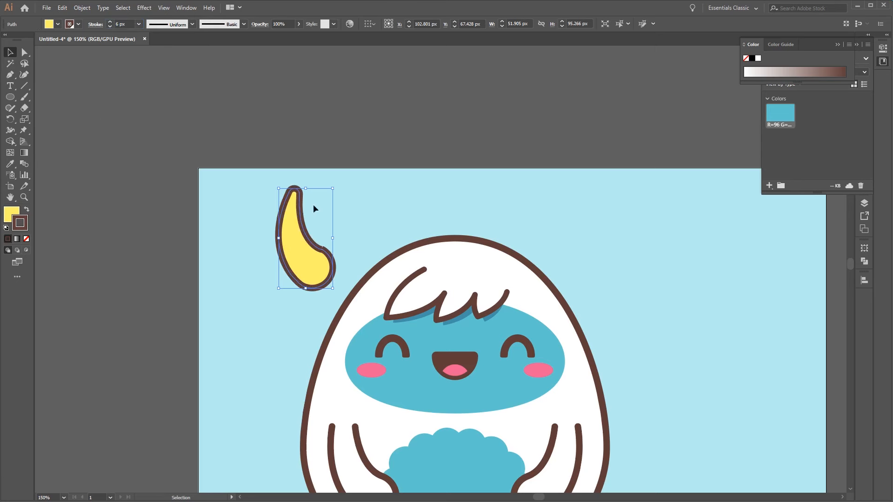
Set the horn outline to round caps and round corner joins, then deselect it
click(93, 26)
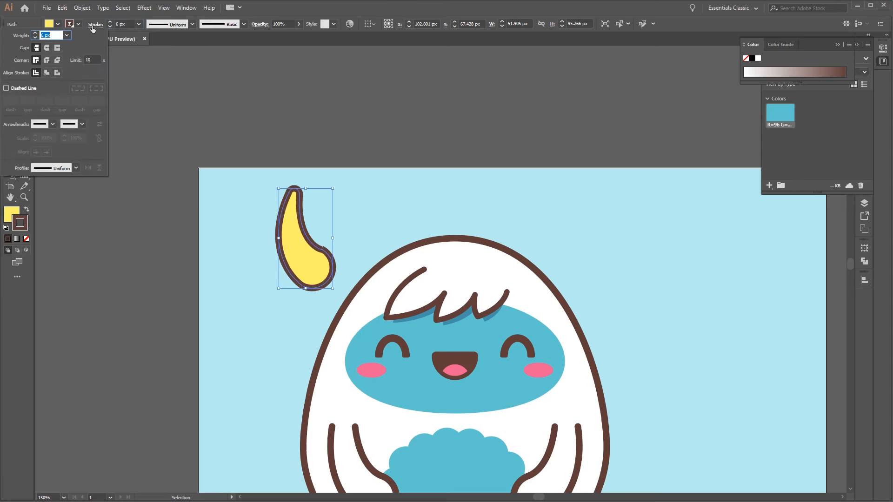
click(47, 47)
click(47, 59)
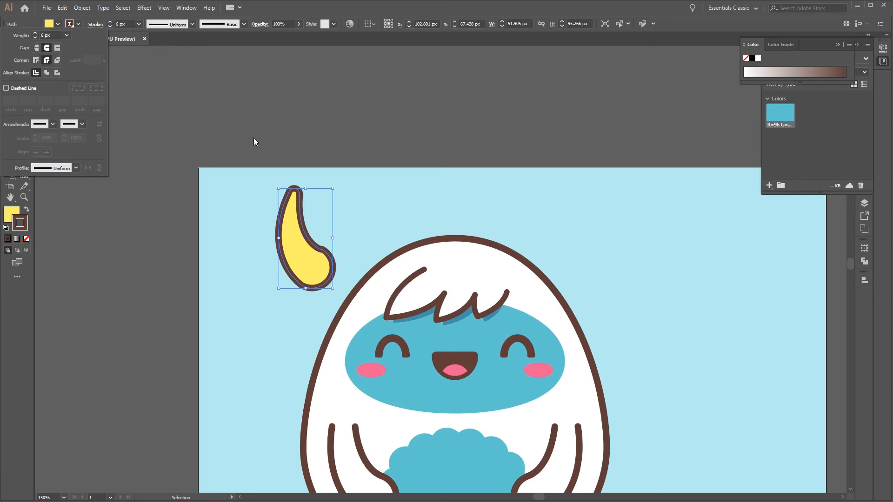
click(254, 141)
Move the horn onto the upper left of the yeti's head and send it to the back
click(327, 239)
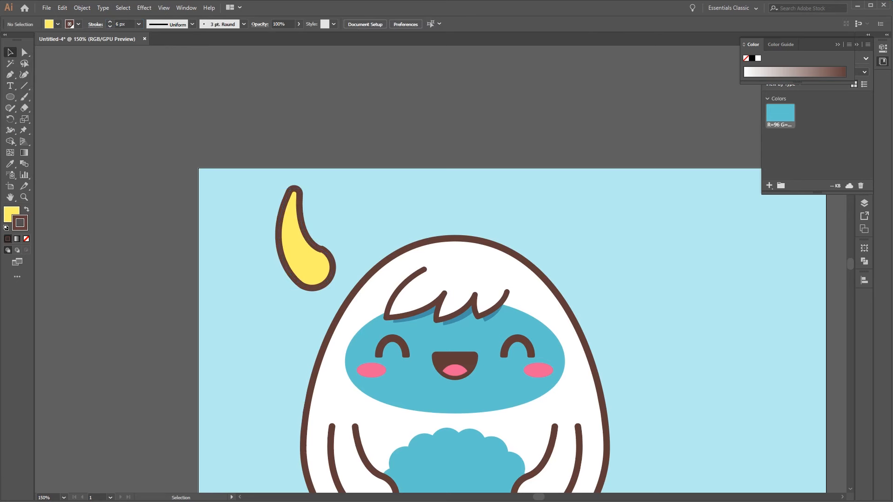
drag(309, 242, 371, 250)
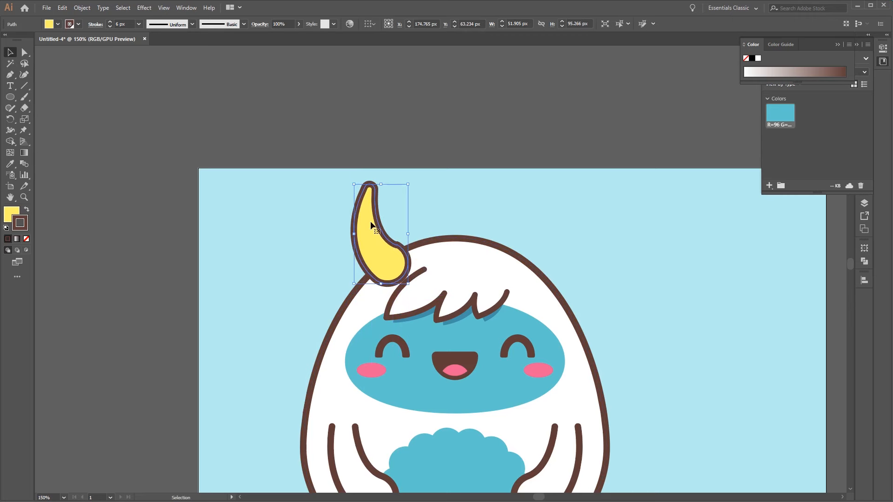
right_click(370, 220)
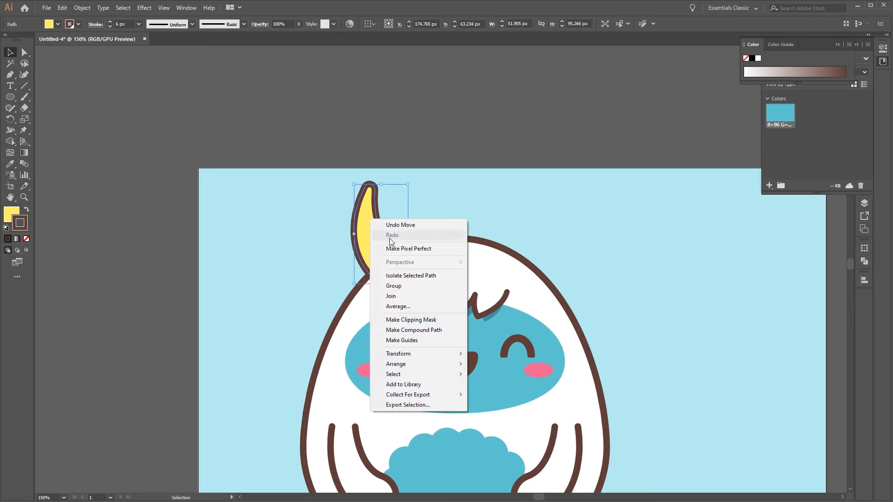
mouse_move(446, 365)
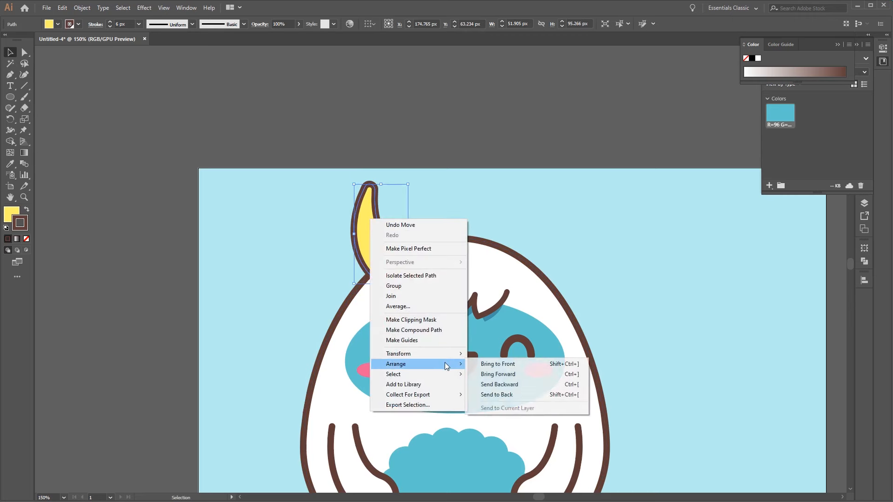
click(520, 394)
Tilt the horn outward, enlarge it slightly and settle its base behind the edge of the yeti's head
click(394, 224)
drag(353, 214, 360, 238)
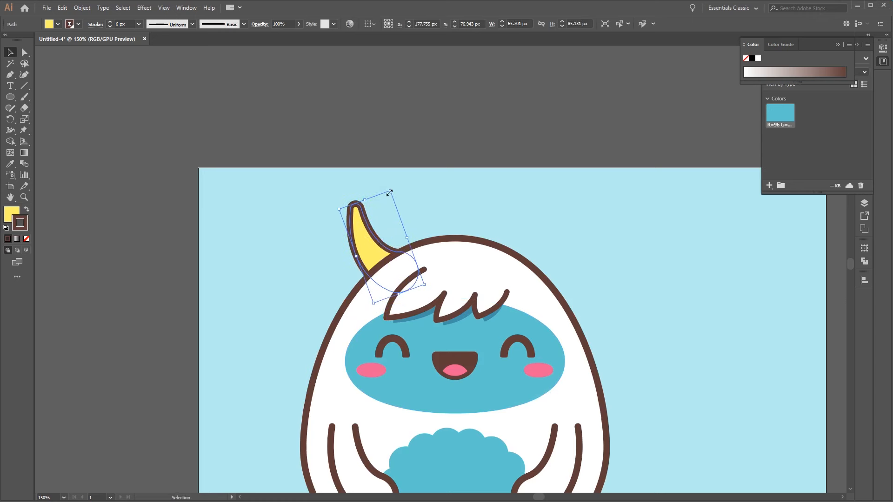
drag(389, 192, 392, 183)
drag(370, 250, 369, 256)
click(742, 267)
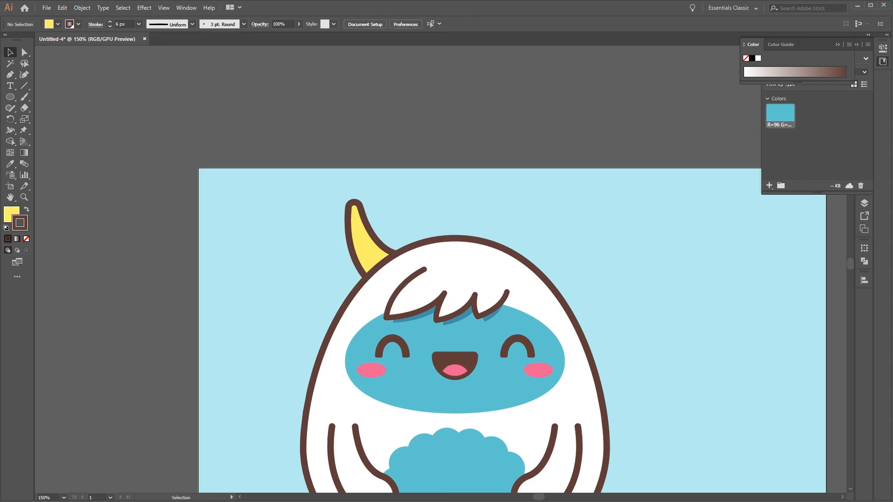
Expand the horn with both Fill and Stroke included
click(368, 247)
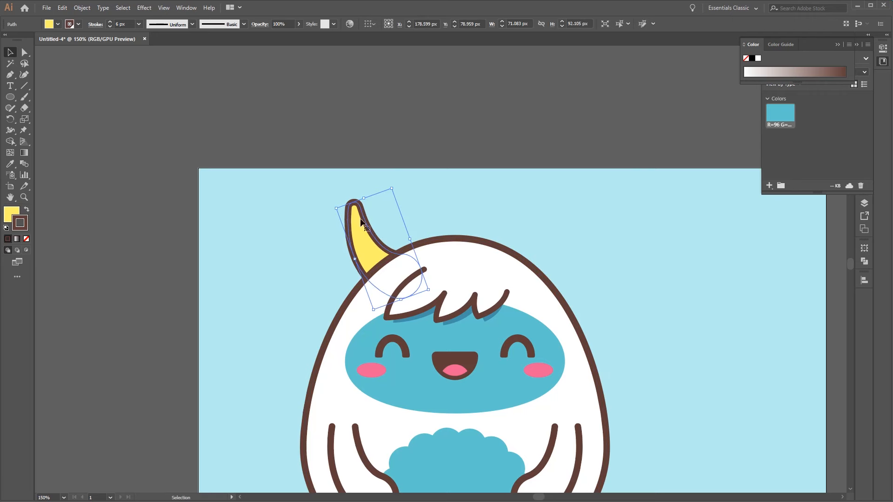
click(82, 8)
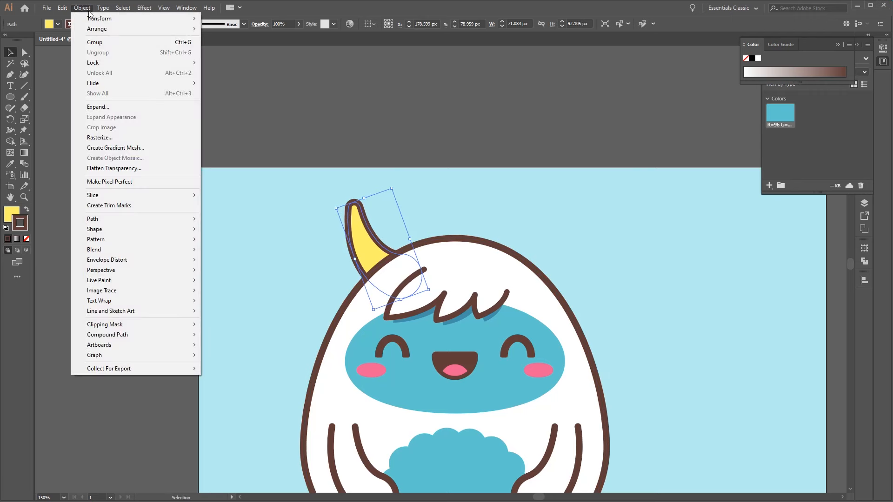
click(135, 108)
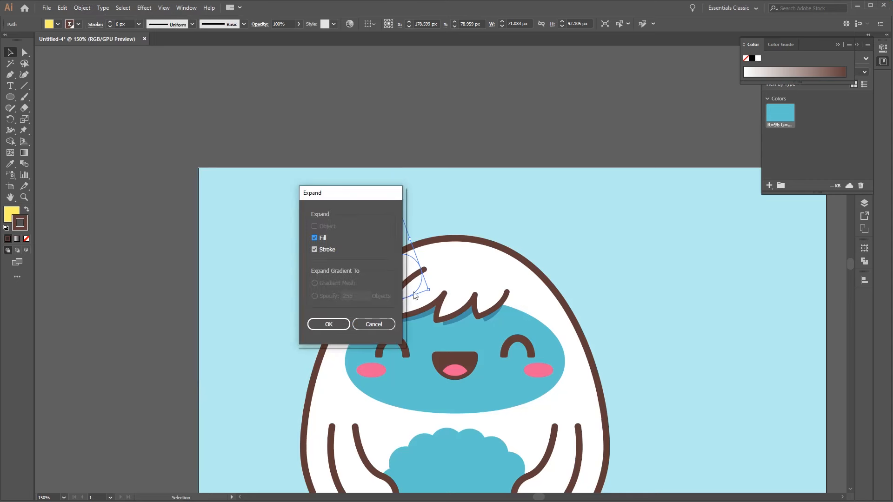
click(334, 327)
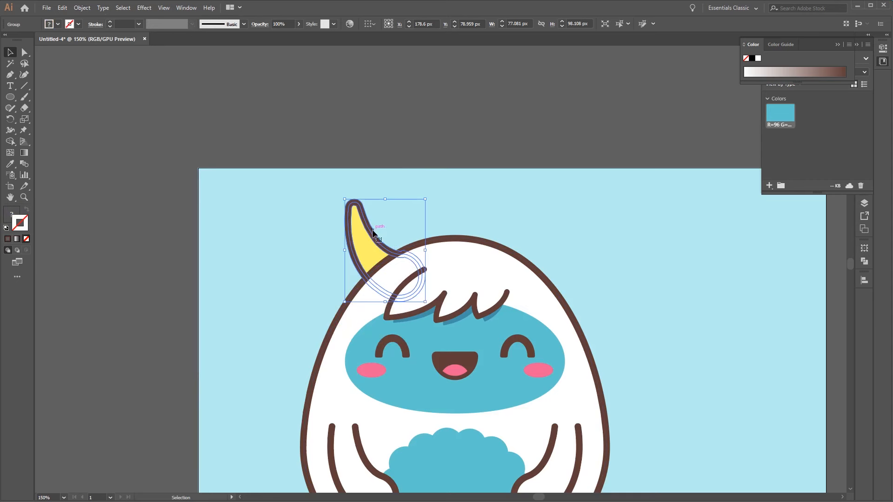
Try pulling the expanded brown outline away from the yellow fill, then undo the move and deselect
key(ctrl)
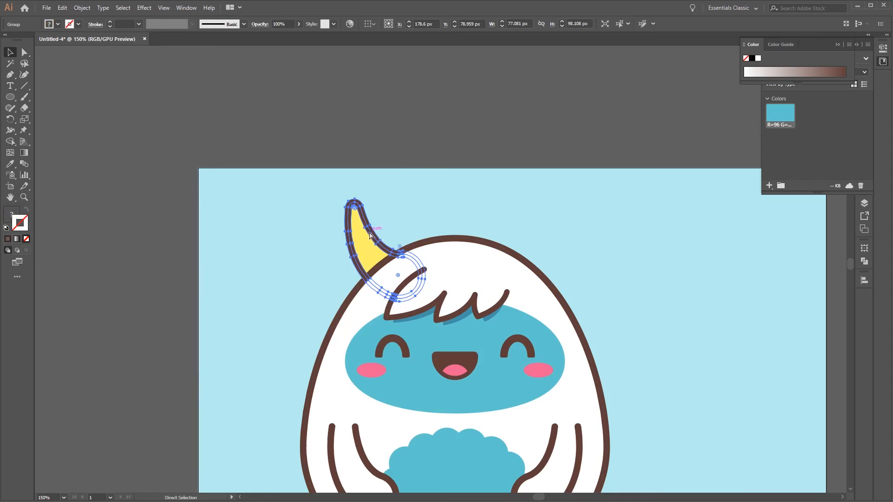
drag(381, 261, 468, 164)
click(365, 244)
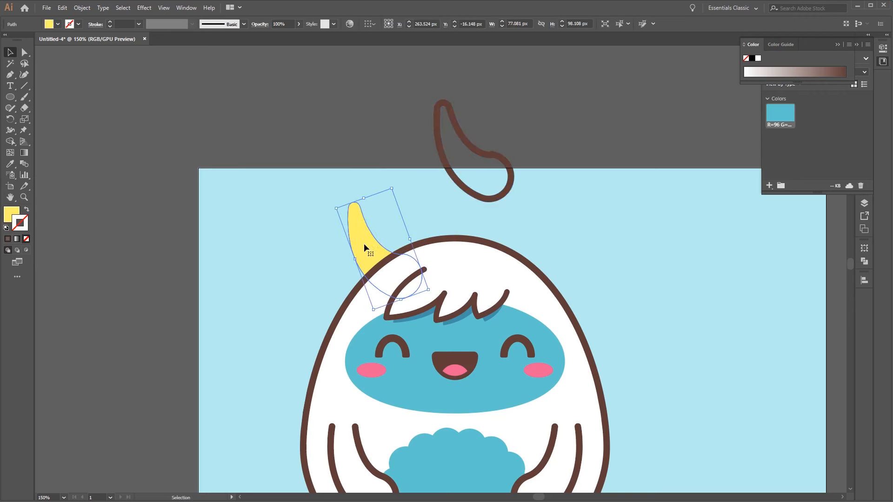
key(ctrl+z)
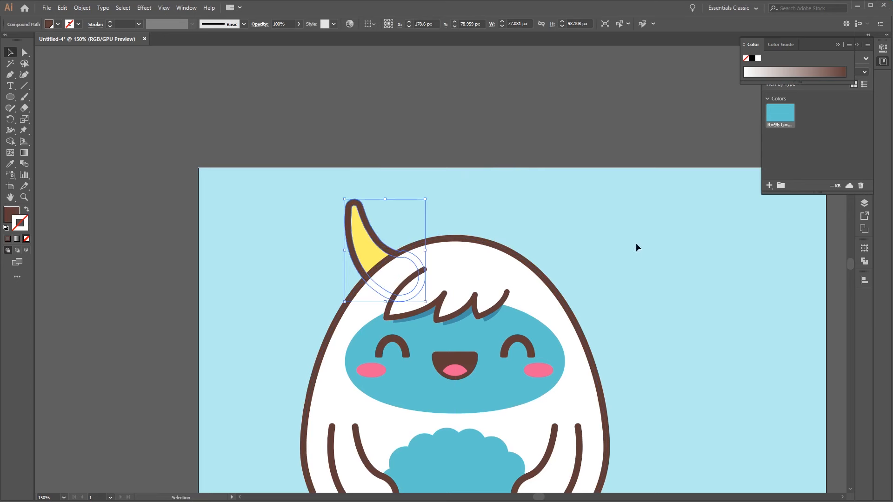
click(403, 232)
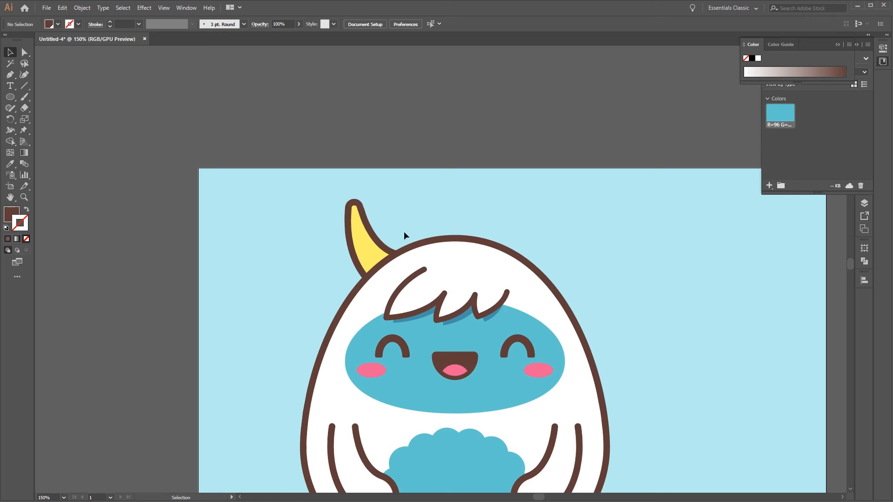
Prepare the Pen tool with no fill and a darker yellow stroke of RGB 242, 212, 66
click(9, 74)
click(27, 211)
double_click(27, 218)
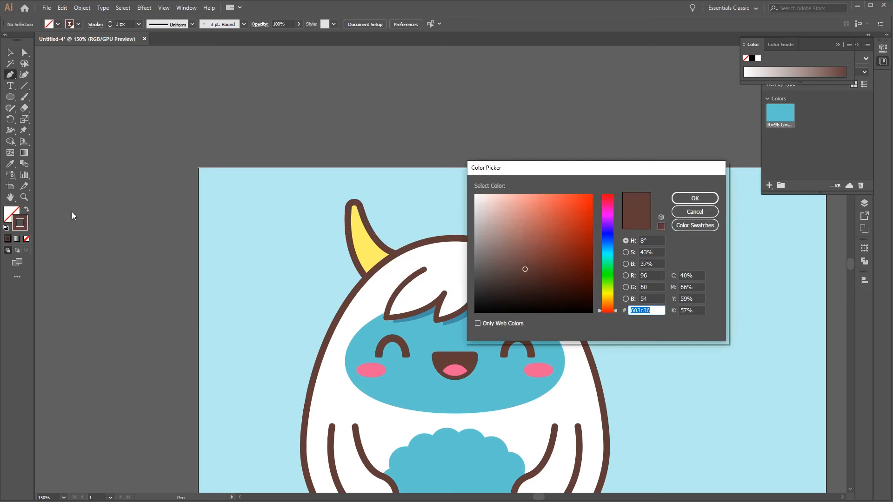
click(656, 276)
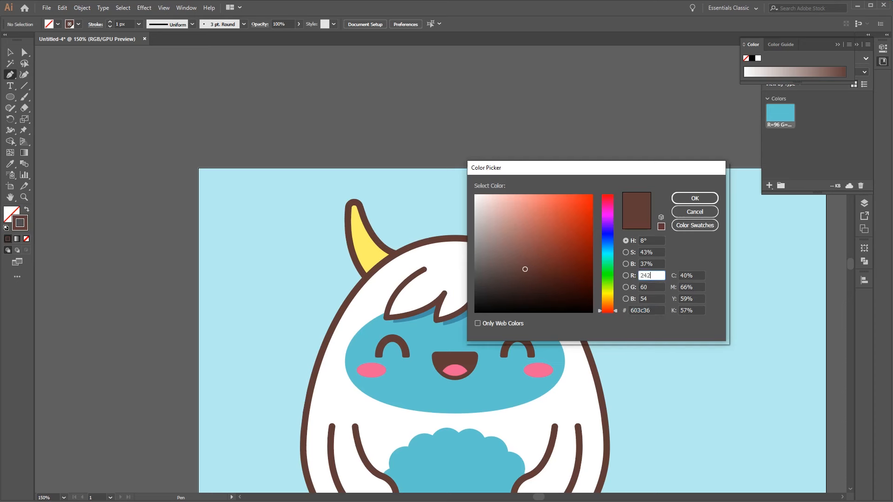
key(Tab)
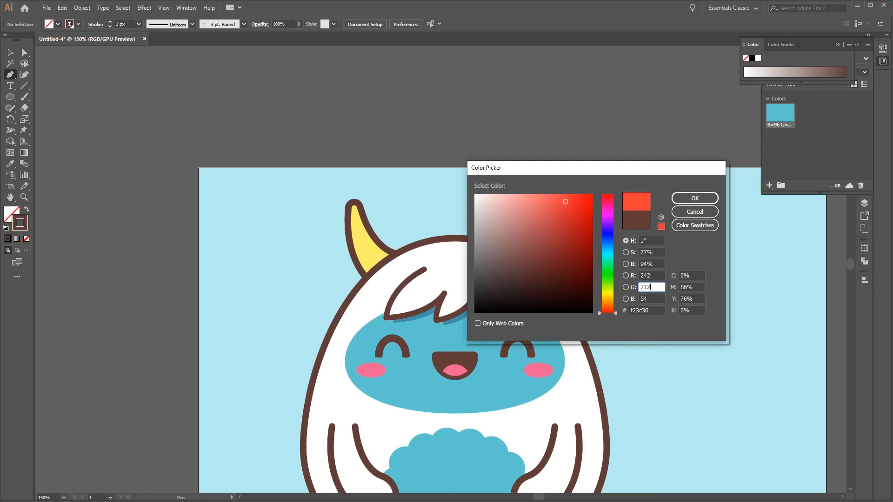
key(Tab)
text(66)
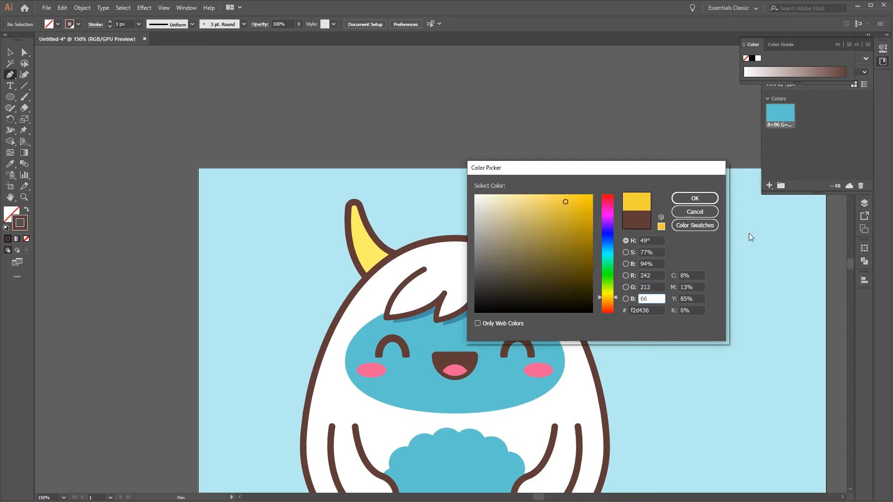
key(Return)
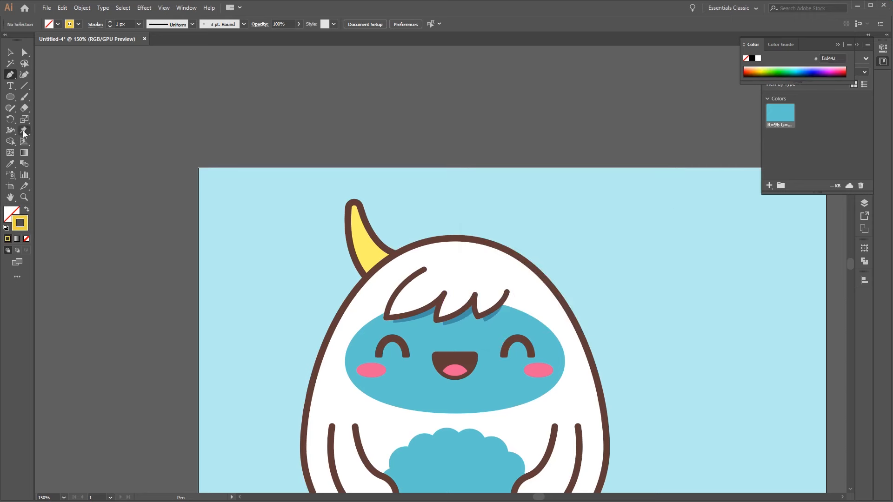
Draw a curved line about 19 px wide and 6 px high across the upper part of the horn
key(ctrl+plus)
key(ctrl+plus)
key(ctrl+plus)
key(ctrl+plus)
drag(89, 102, 330, 196)
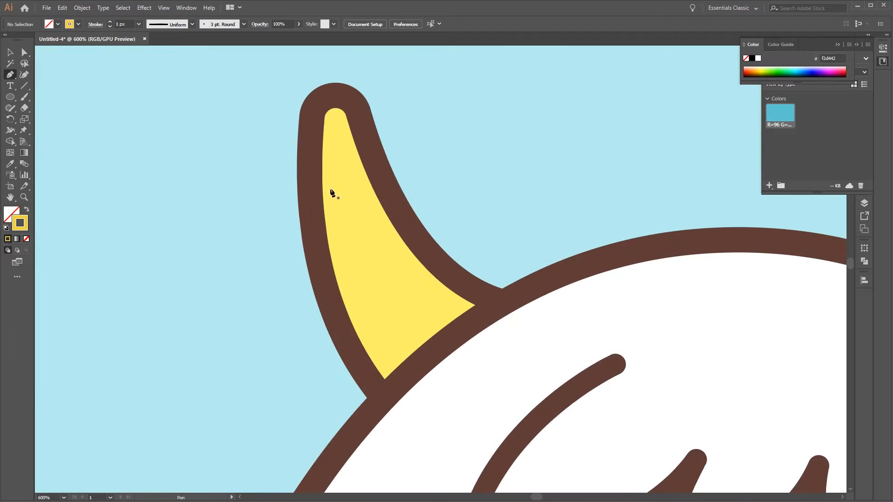
click(388, 166)
drag(310, 192, 255, 193)
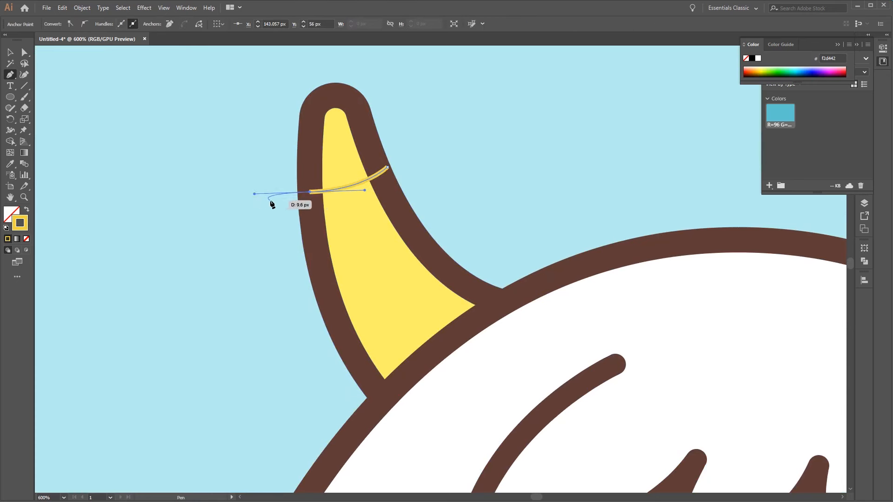
Thicken the curved line to a 12 px stroke and shift its right end anchor slightly inward
key(v)
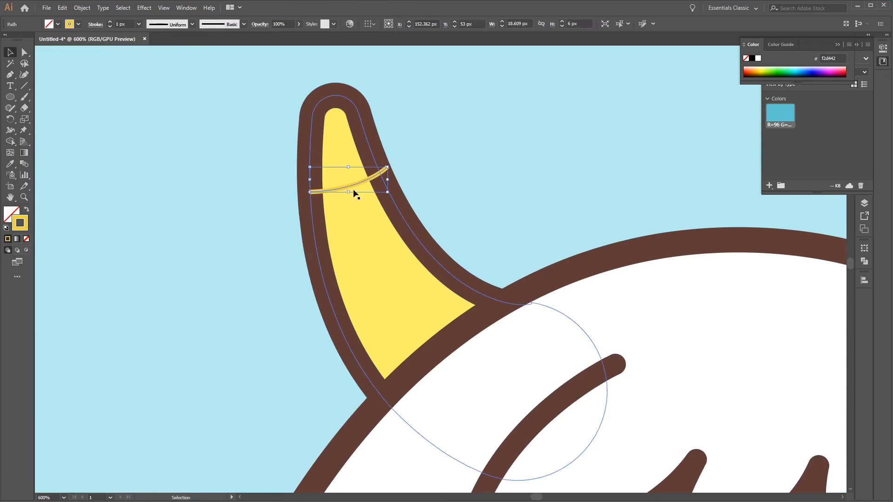
click(109, 24)
text(12)
key(Return)
key(a)
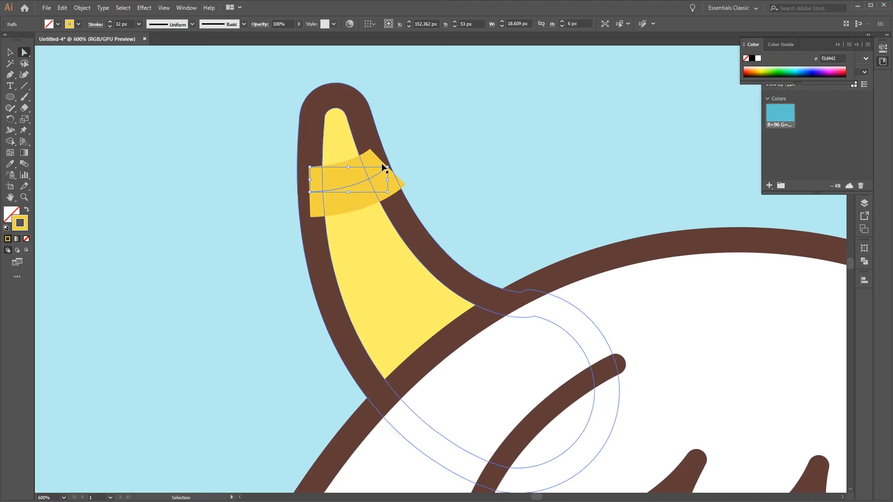
click(388, 167)
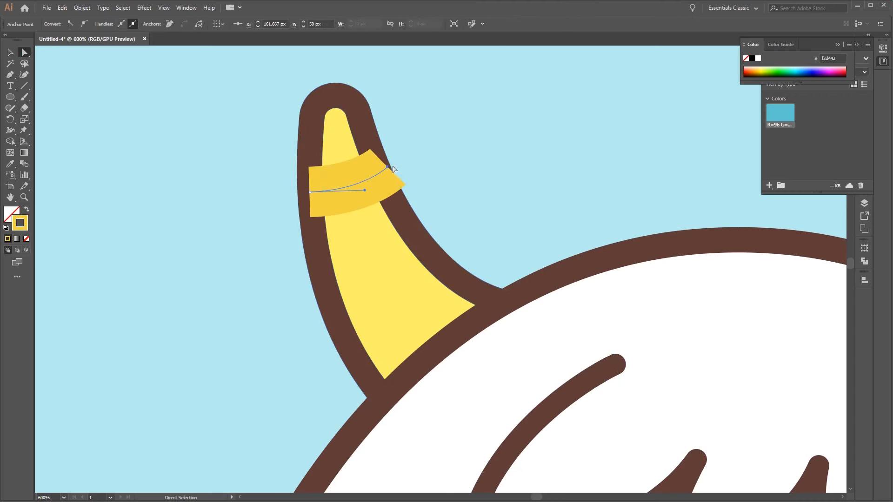
mouse_move(388, 168)
mouse_down()
mouse_move(356, 192)
mouse_move(378, 168)
mouse_up()
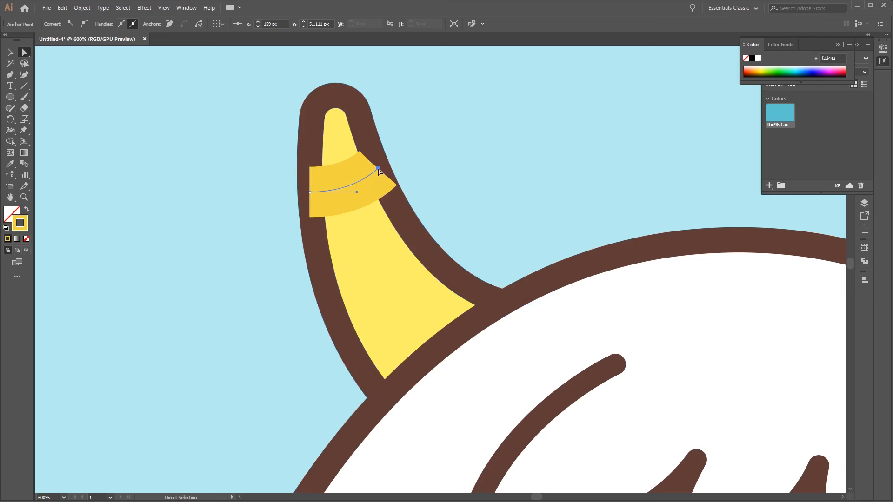
Draw two more curved 12 px bands across the middle and the base of the horn with the Pen tool
click(11, 75)
click(410, 235)
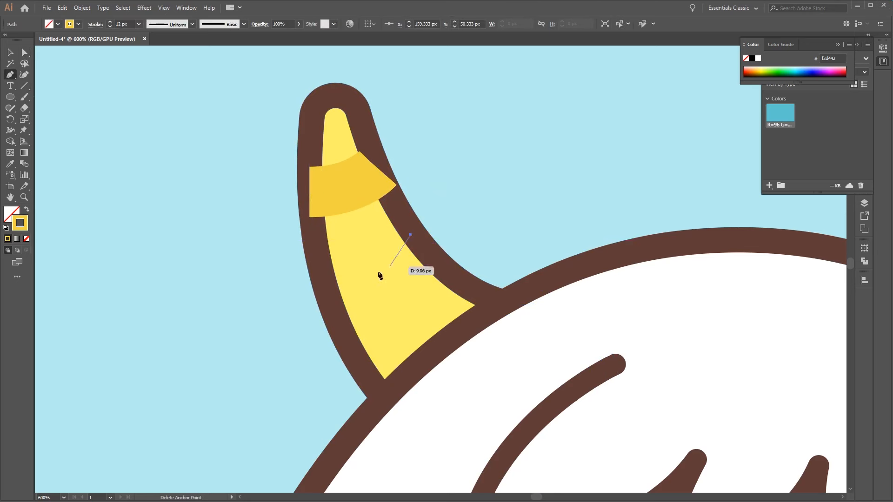
drag(325, 269, 275, 259)
key(Escape)
click(471, 294)
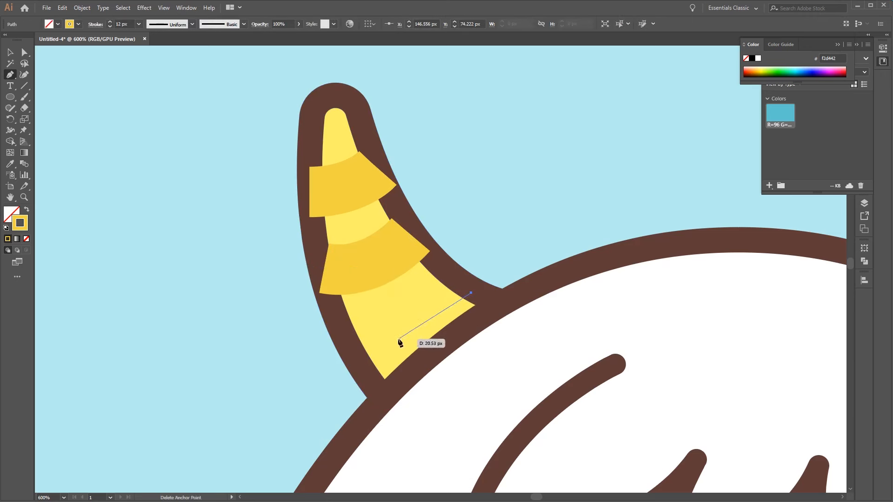
drag(361, 350, 301, 349)
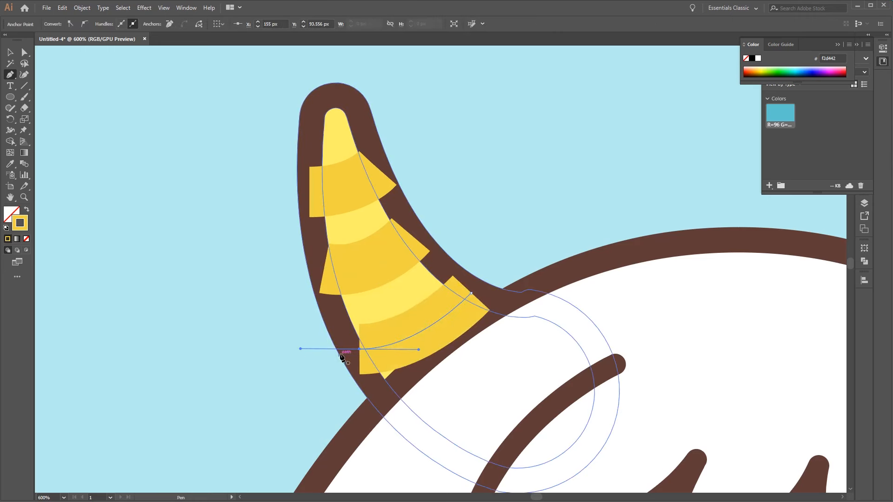
Shift the lowest band's left anchor slightly outward and tilt its direction handle to flatten the curve
click(24, 53)
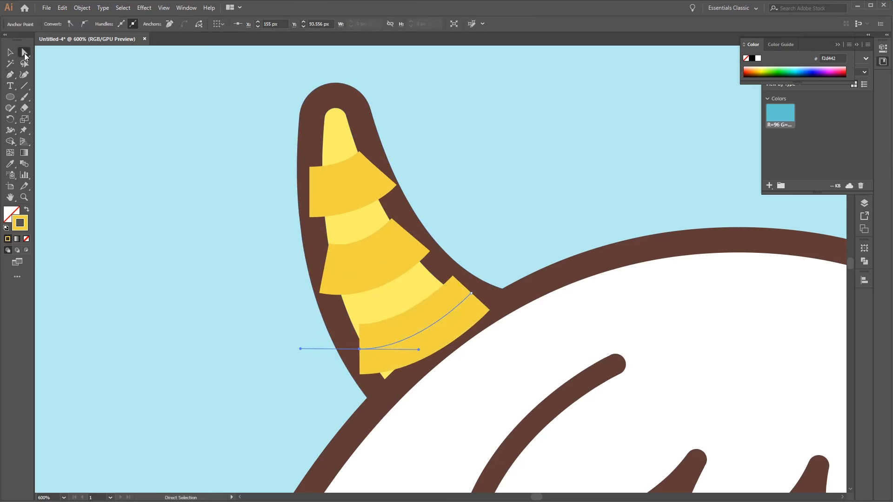
click(364, 353)
click(360, 350)
drag(361, 355, 355, 351)
drag(414, 350, 420, 341)
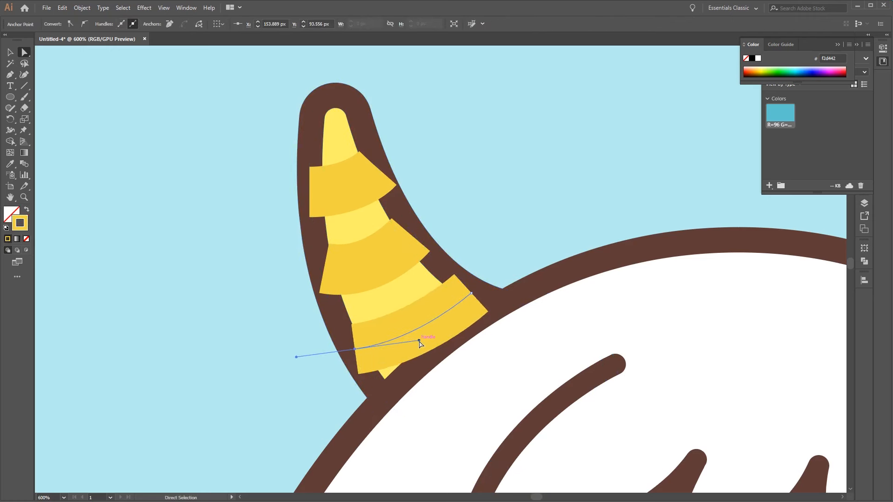
Raise the lowest band's right anchor slightly, and bring the horn's brown outline forward in front of the darker bands
click(472, 293)
drag(472, 293, 472, 288)
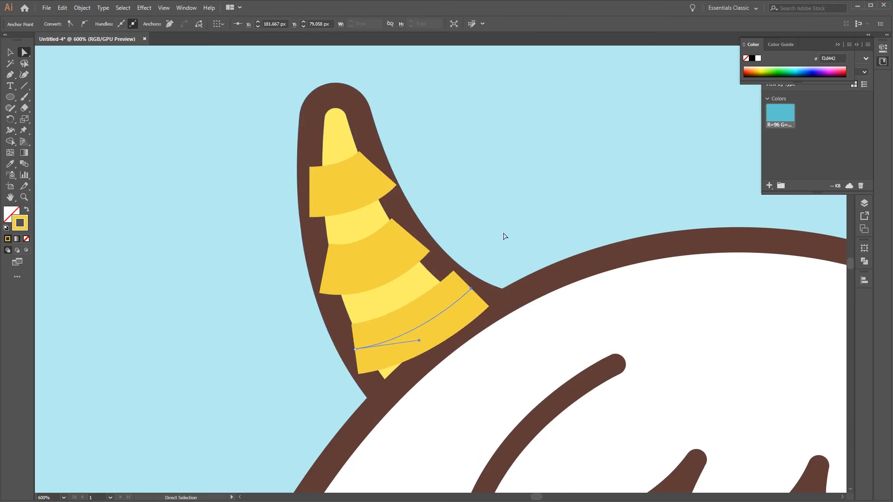
key(v)
click(381, 117)
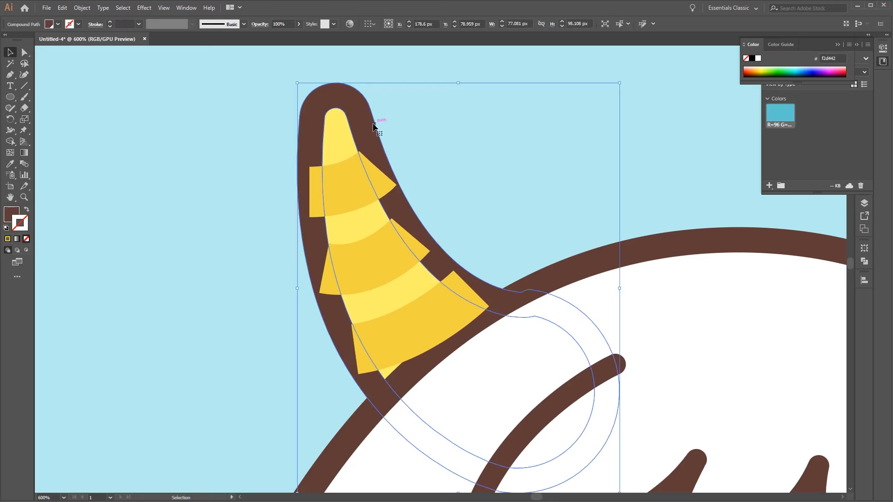
right_click(370, 118)
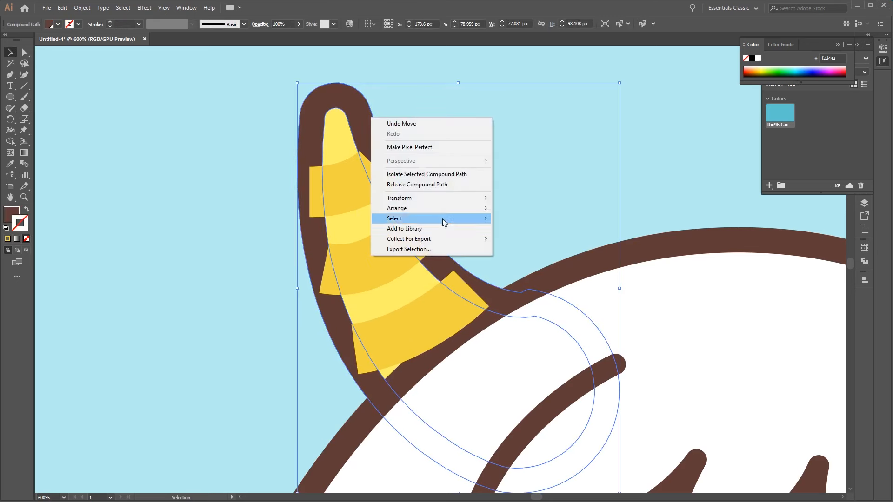
mouse_move(464, 208)
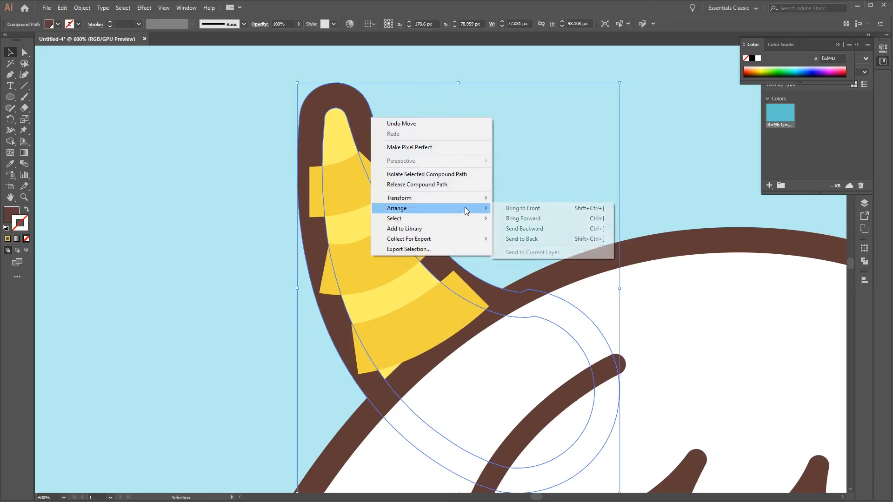
click(553, 218)
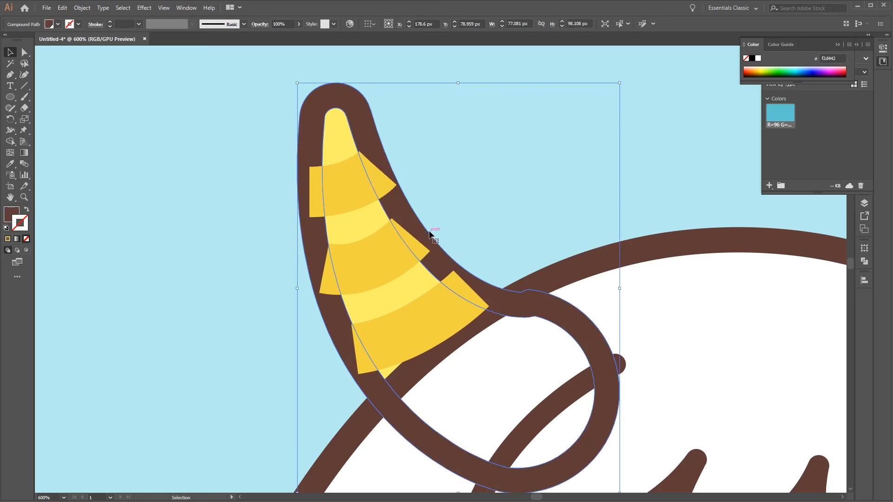
right_click(416, 222)
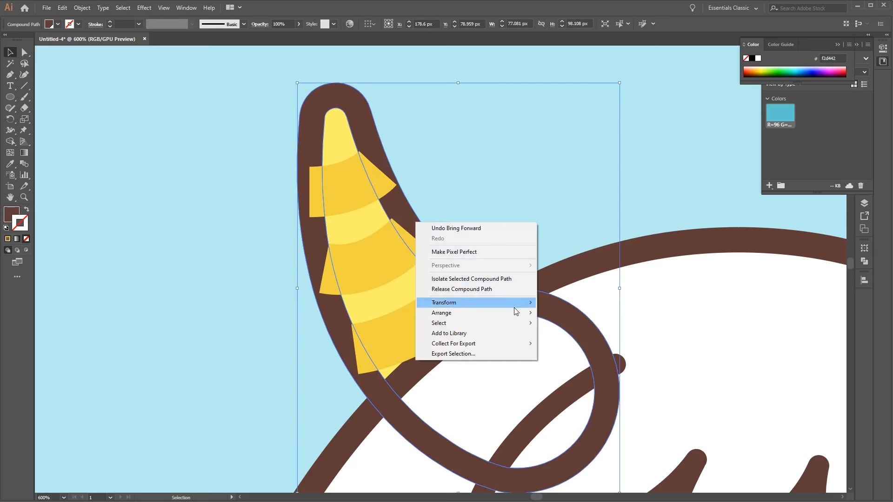
click(554, 324)
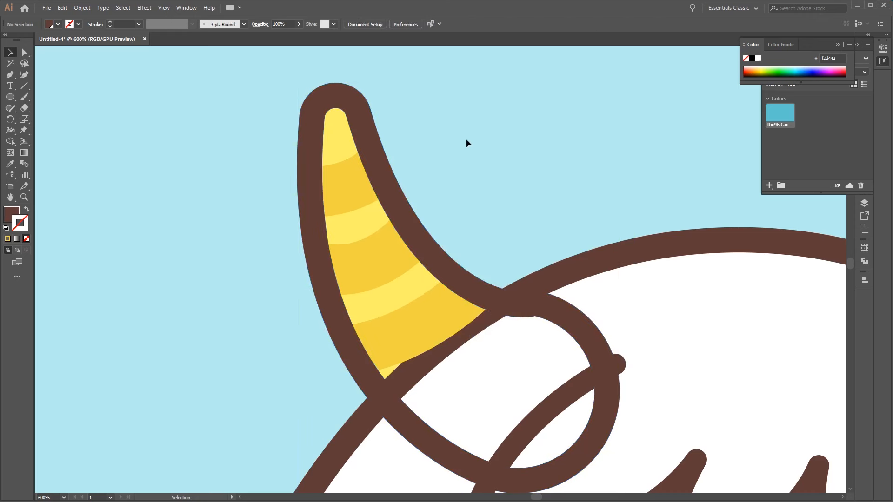
Group all parts of the horn and send the group to the back, behind the yeti's body
drag(455, 91, 287, 309)
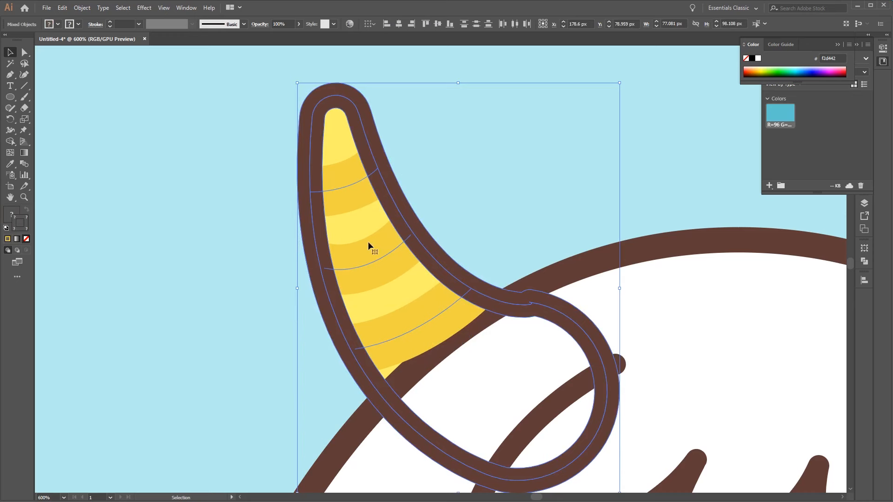
key(ctrl+g)
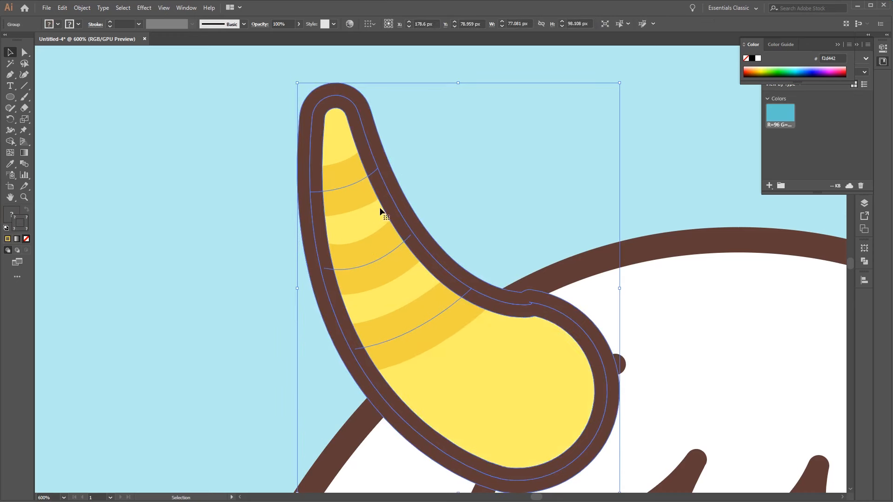
right_click(380, 207)
mouse_move(457, 309)
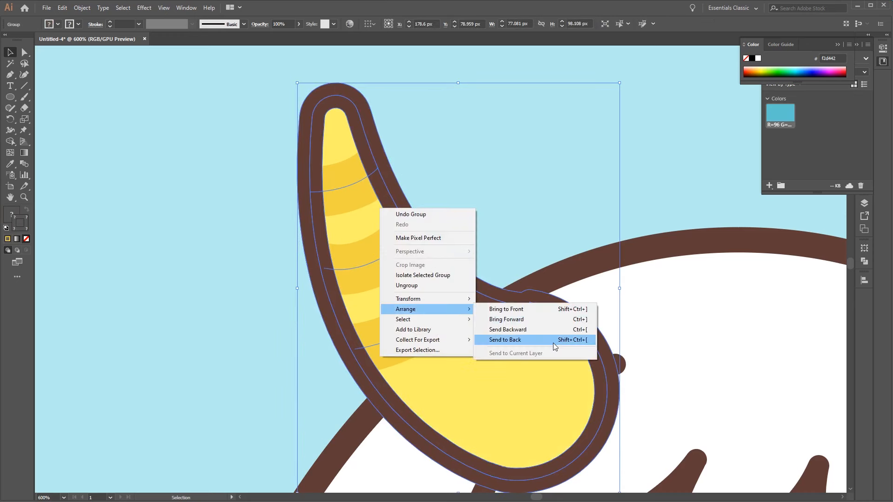
click(554, 343)
click(507, 201)
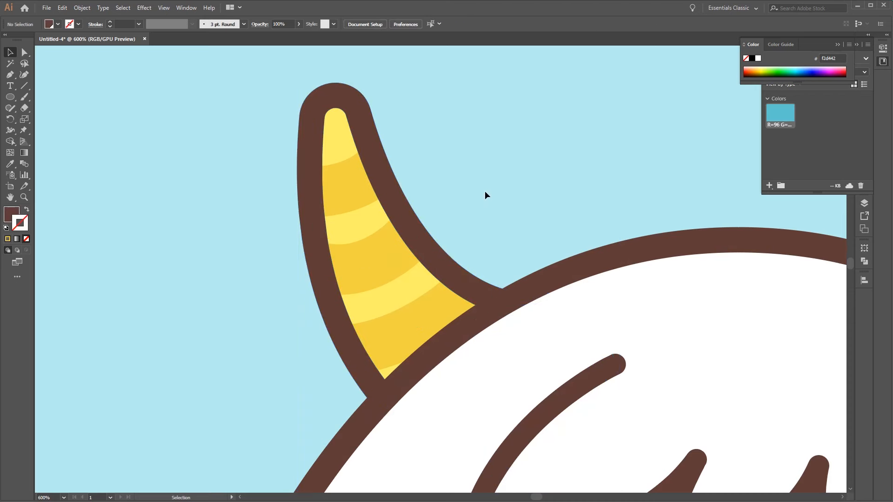
Duplicate the horn group straight across to the right side of the yeti's head
key(ctrl+minus)
key(ctrl+minus)
key(ctrl+minus)
key(ctrl+minus)
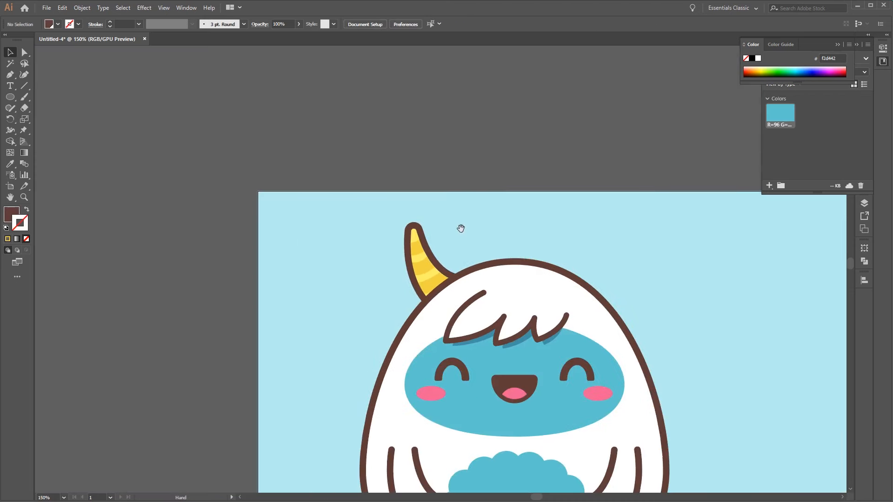
drag(462, 231, 364, 189)
click(347, 216)
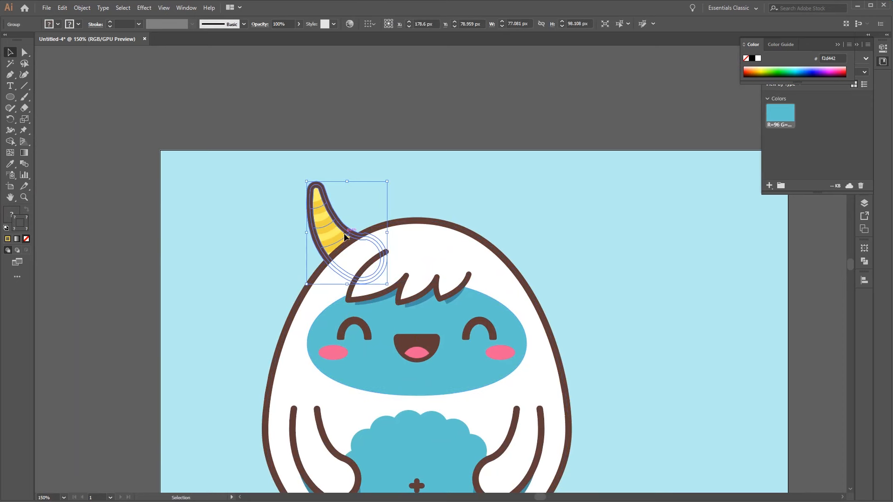
drag(345, 237, 489, 237)
Reflect the duplicated horn across the vertical axis and shift it slightly left so it mirrors the original
click(81, 8)
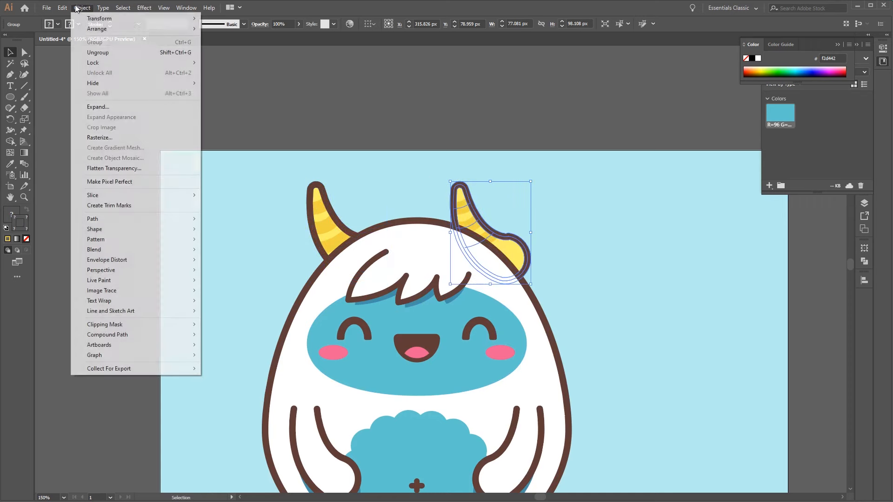
mouse_move(93, 19)
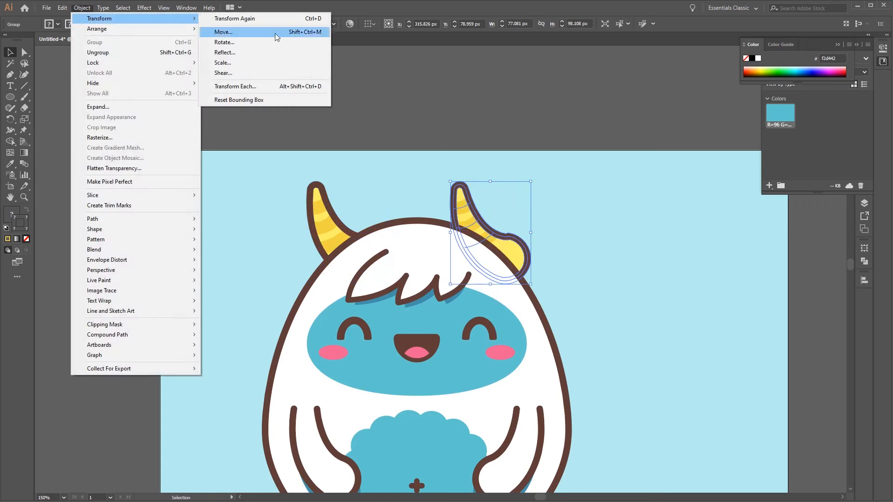
click(294, 53)
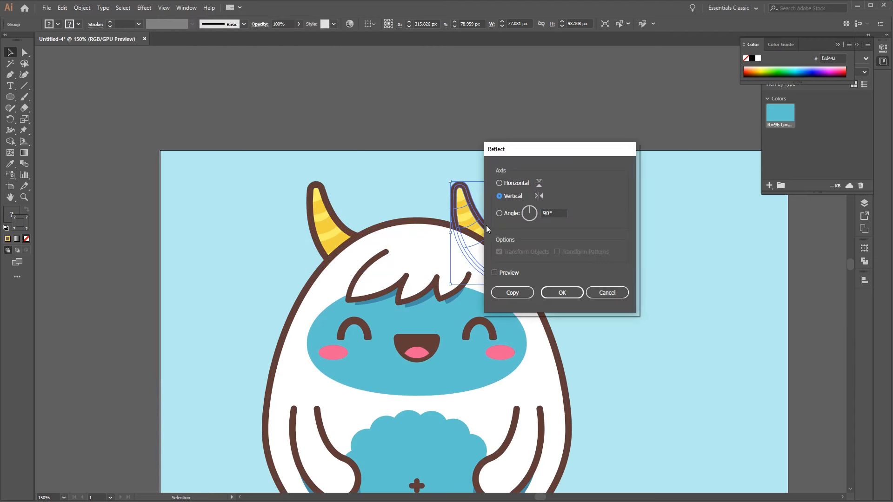
click(562, 293)
drag(503, 229, 492, 230)
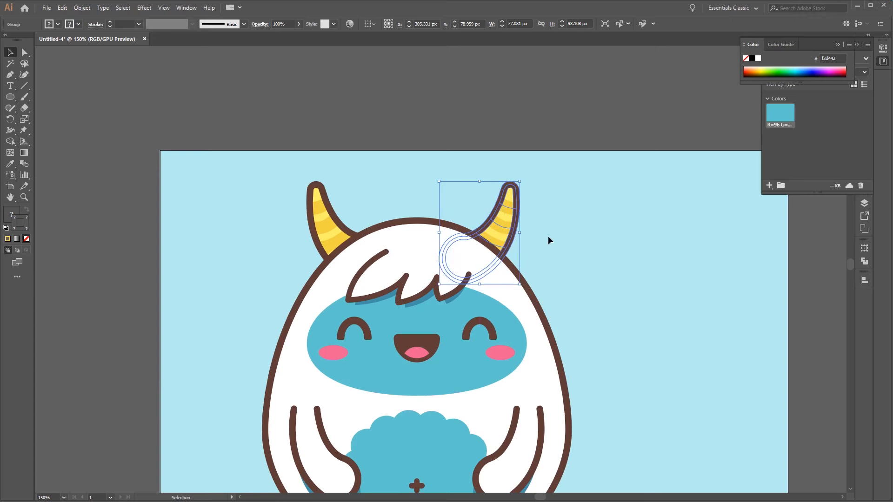
Group the two horns and align all parts of the yeti to a common horizontal center
shift+click(322, 222)
key(ctrl+g)
click(582, 184)
drag(597, 272, 566, 193)
drag(557, 118, 254, 441)
click(400, 24)
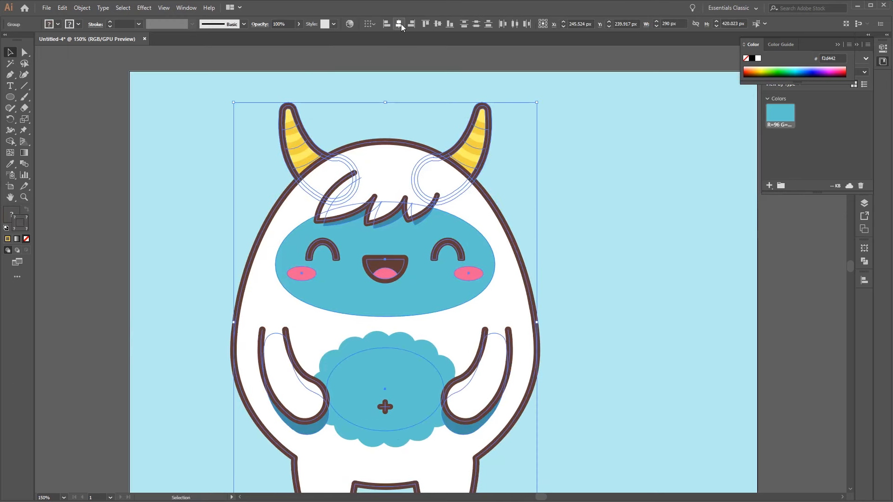
click(654, 272)
Move the whole yeti right and down toward the center of the artboard
key(ctrl+1)
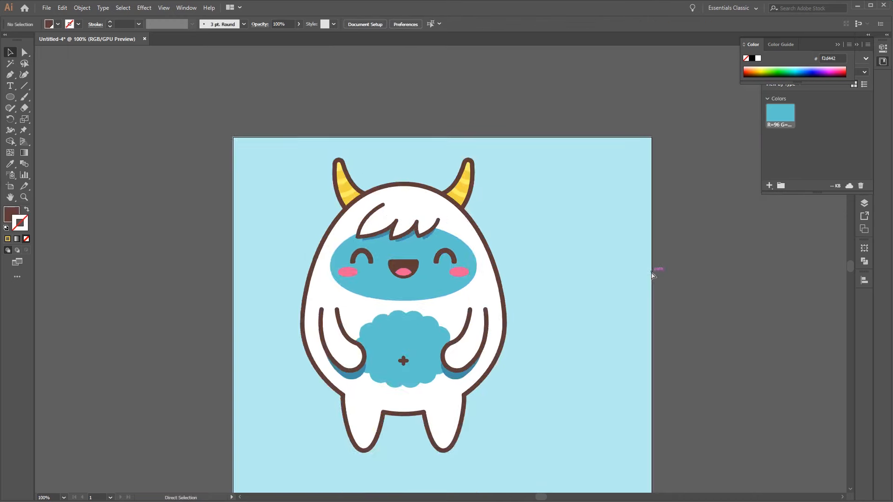
key(ctrl+0)
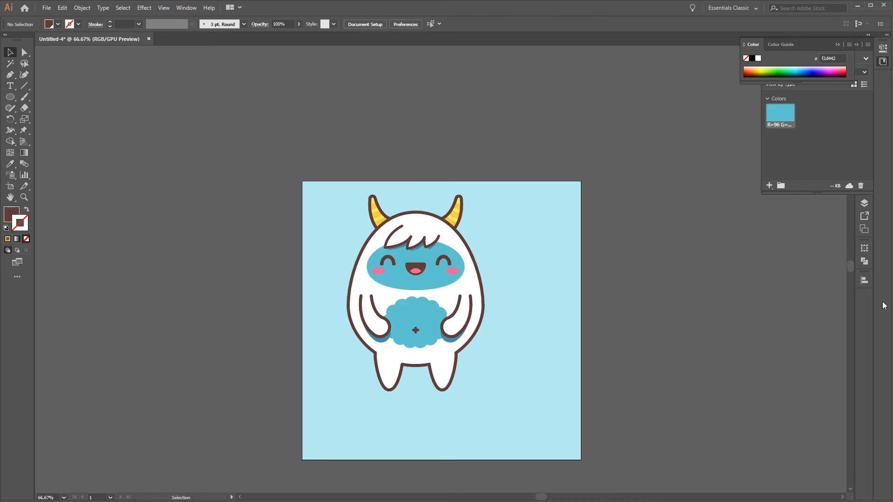
drag(526, 166, 368, 401)
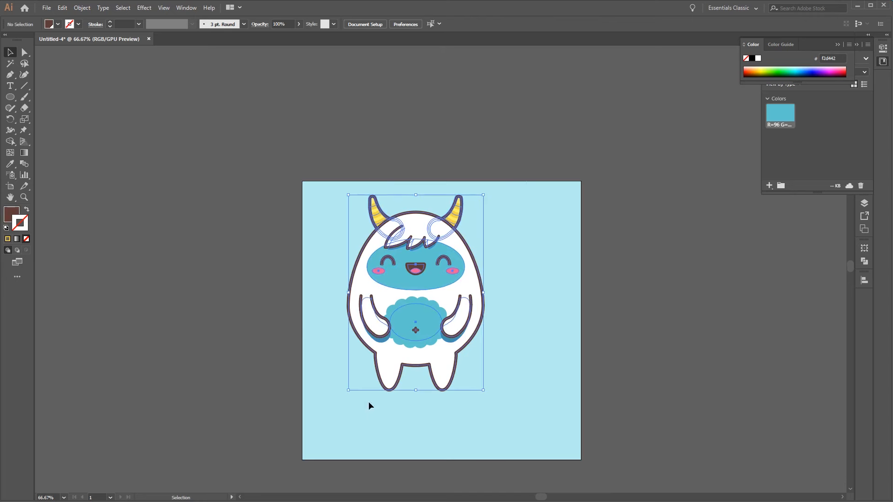
drag(443, 291, 466, 306)
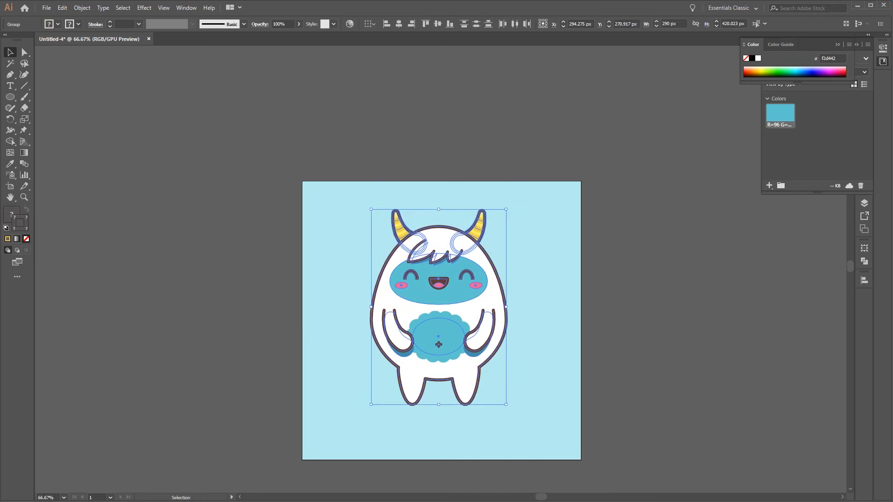
click(660, 385)
Pick up the belly ellipse's blue as the current fill color and switch the shape tool to Rectangle
key(ctrl+plus)
key(ctrl+plus)
key(ctrl+plus)
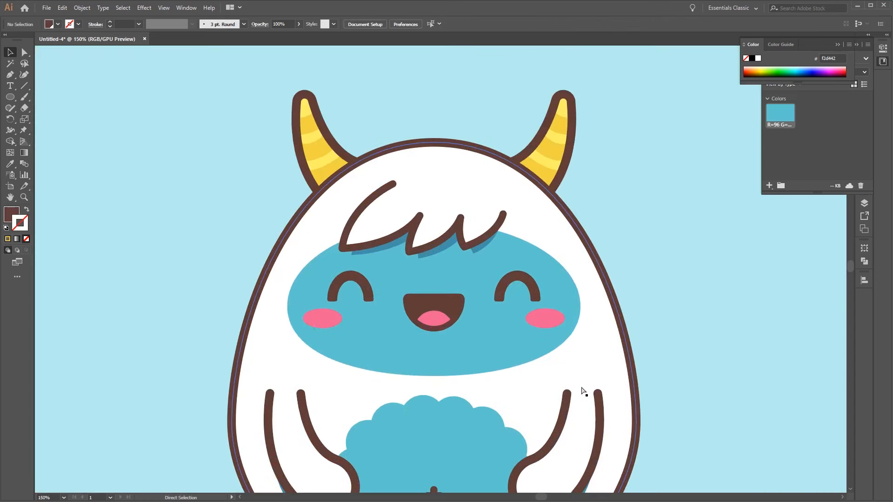
drag(444, 463, 503, 169)
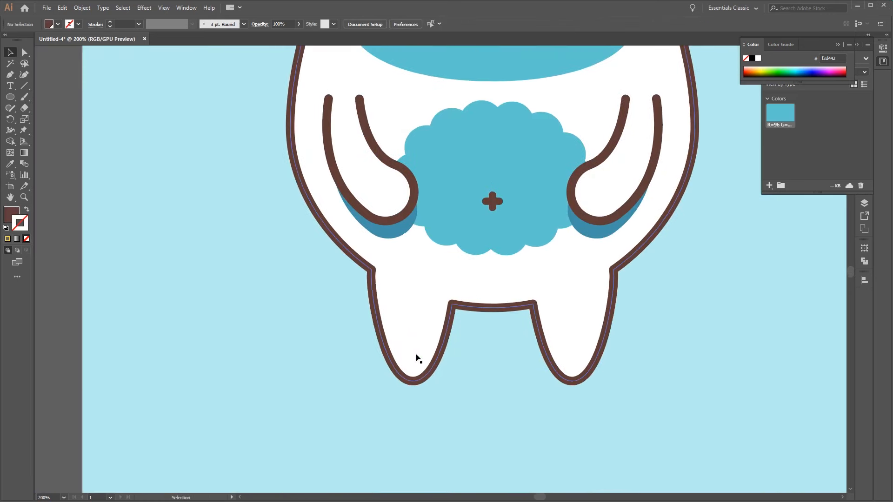
key(a)
click(487, 172)
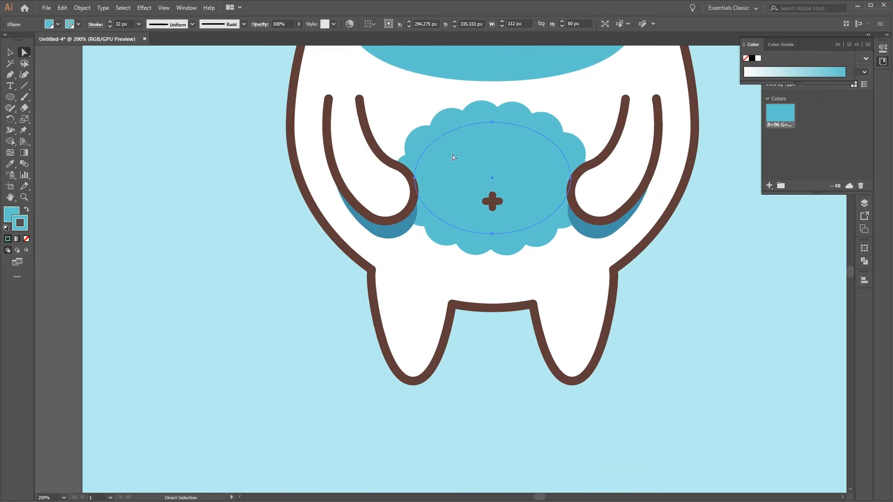
click(10, 99)
drag(10, 100, 47, 96)
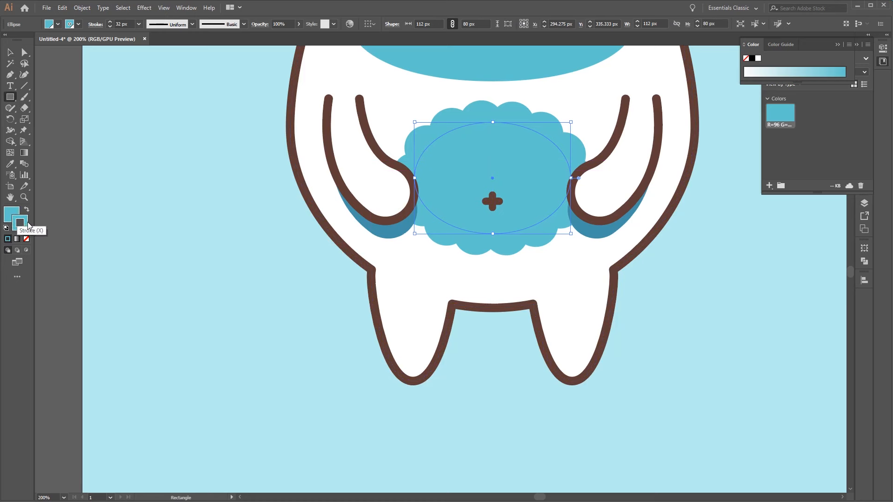
Deselect the belly ellipse and set the stroke for new shapes to None
click(97, 25)
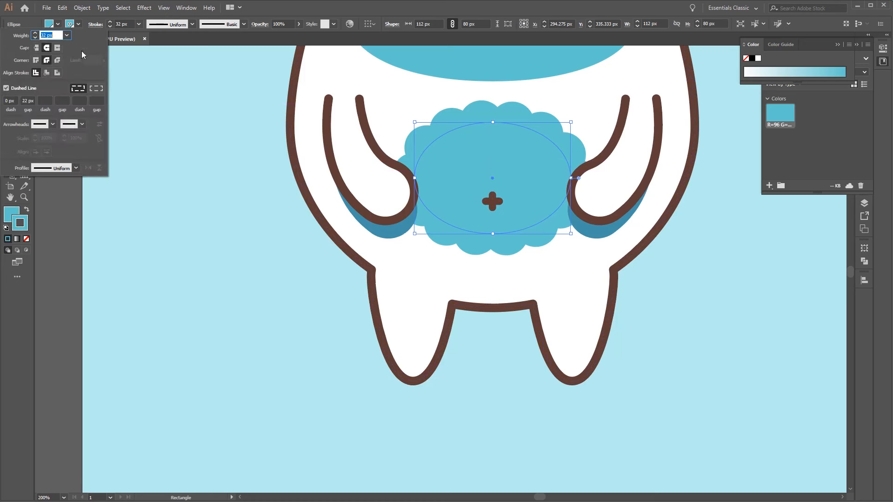
click(47, 59)
click(79, 26)
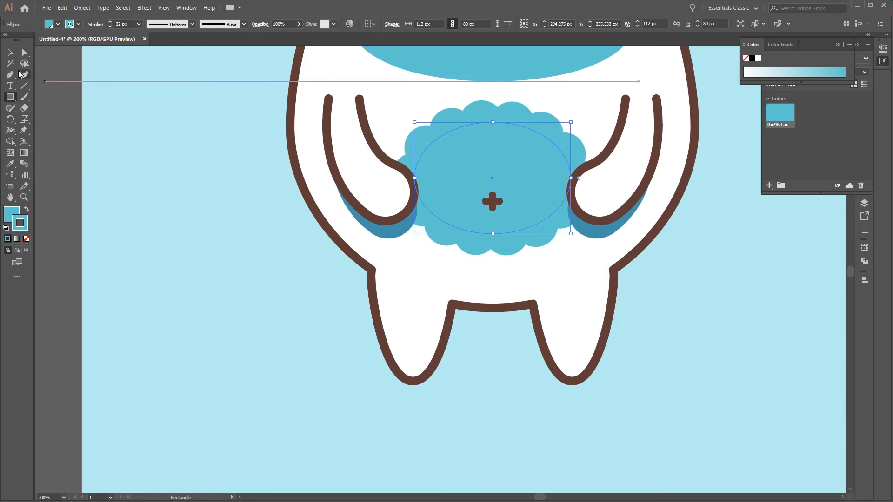
click(10, 52)
click(172, 289)
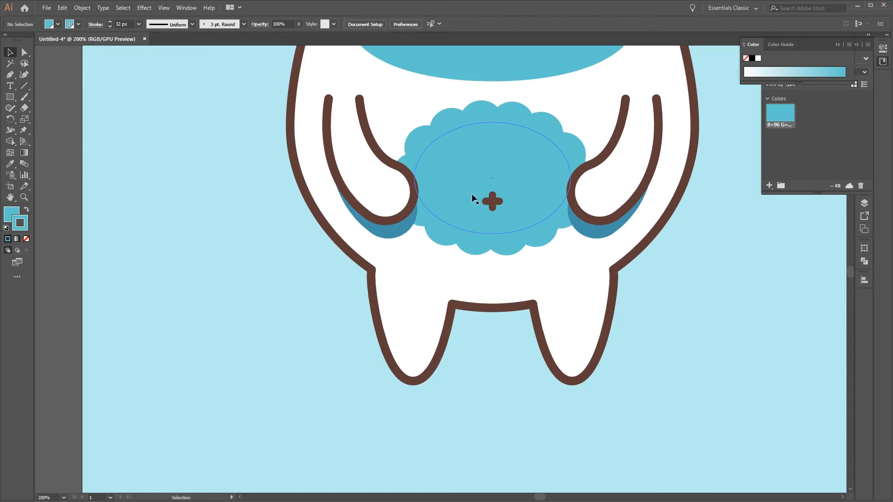
click(79, 24)
click(4, 43)
click(169, 226)
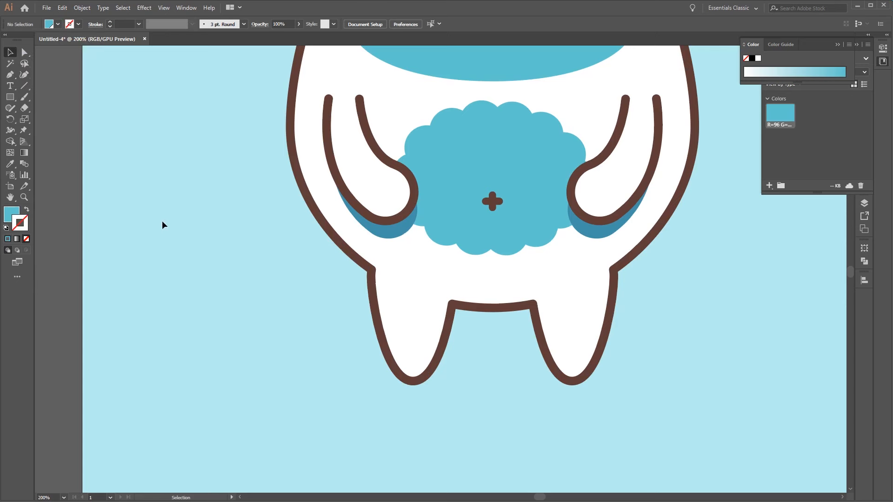
Draw a blue rectangle about 57 px wide and 29 px high over the lower tip of the yeti's left leg
click(9, 96)
drag(368, 349, 448, 388)
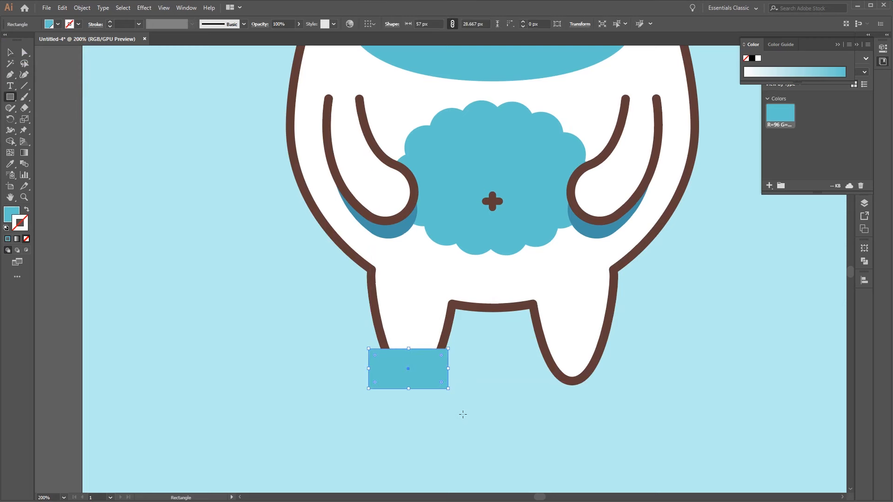
key(v)
click(496, 428)
Ungroup the group that holds the yeti's body, face and belly
drag(656, 298, 598, 336)
click(597, 287)
right_click(602, 275)
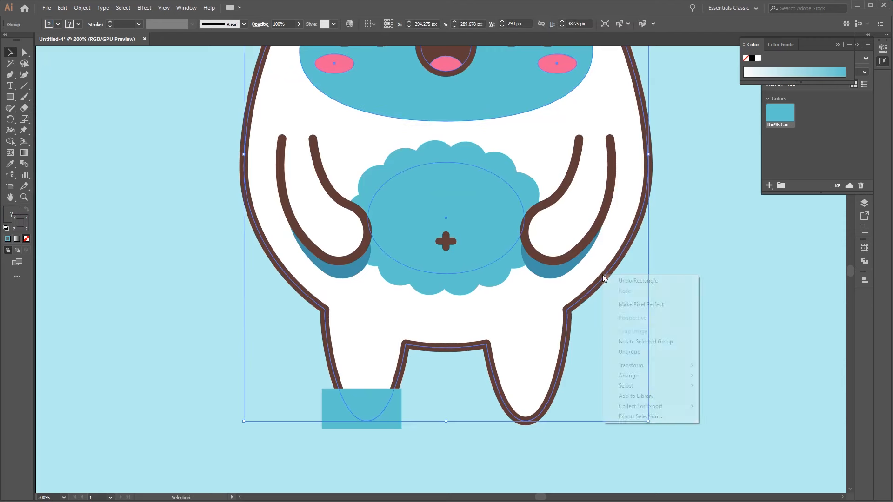
click(665, 353)
click(701, 340)
Expand the yeti's body shape and ungroup the result into a separate white fill and brown outline
drag(657, 267, 674, 325)
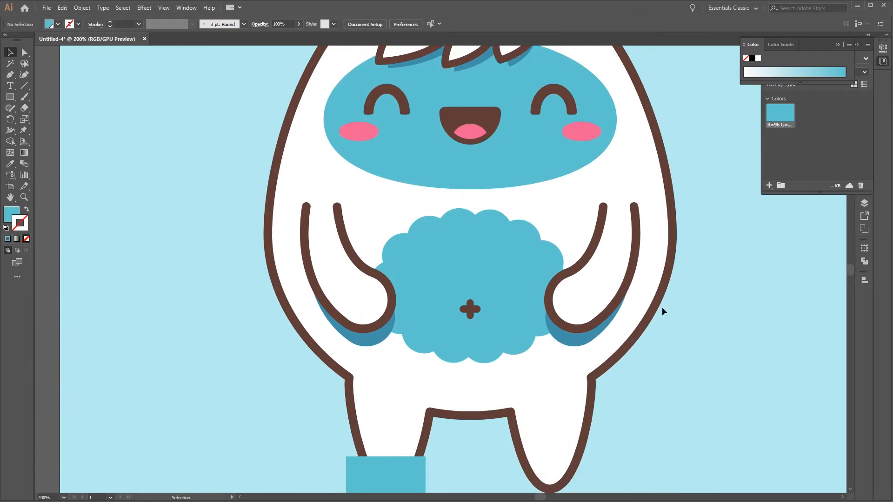
click(662, 309)
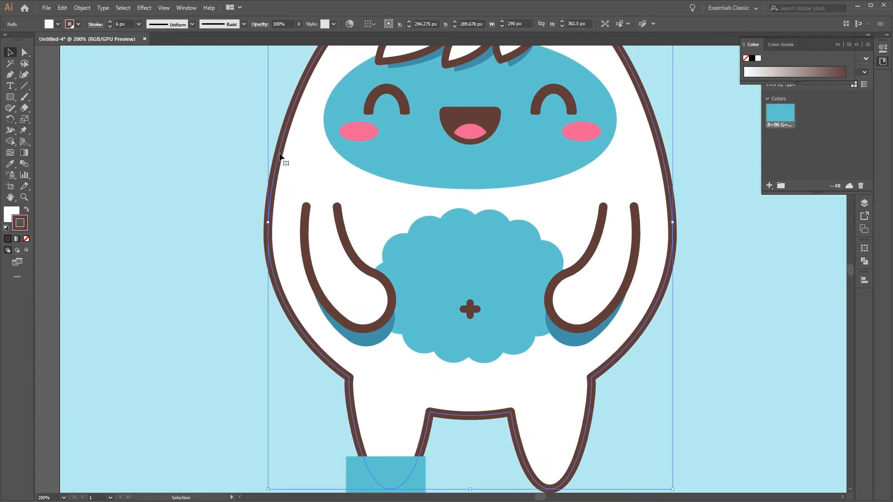
click(82, 8)
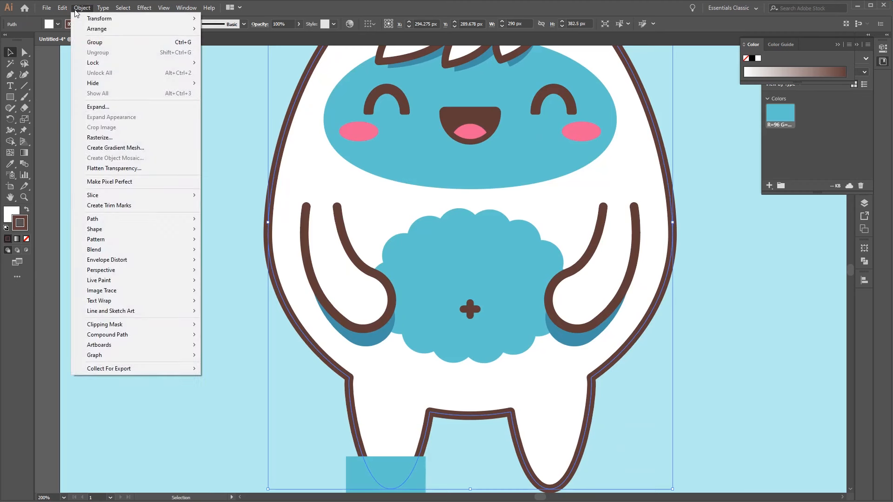
click(123, 107)
click(345, 329)
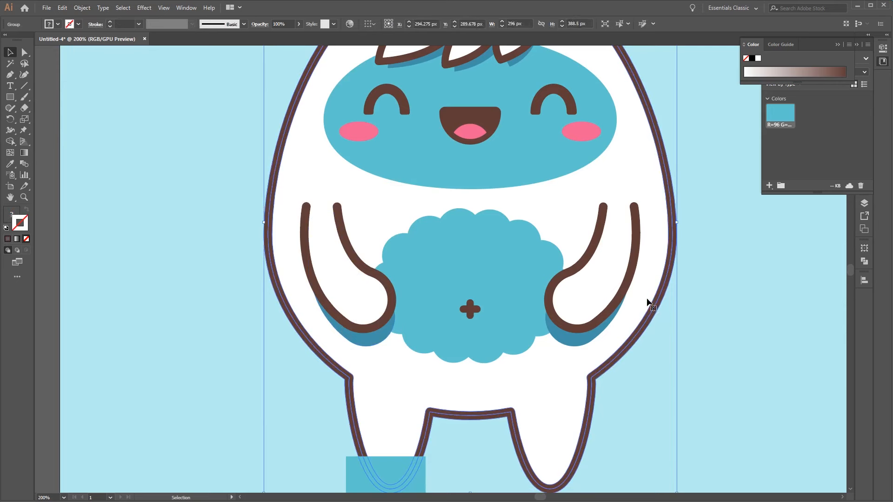
key(ctrl)
click(715, 311)
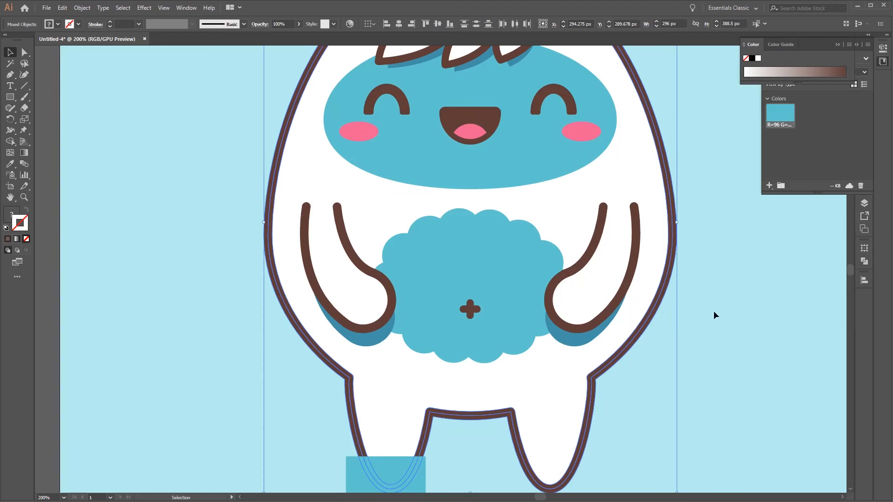
drag(671, 282, 771, 326)
key(ctrl+z)
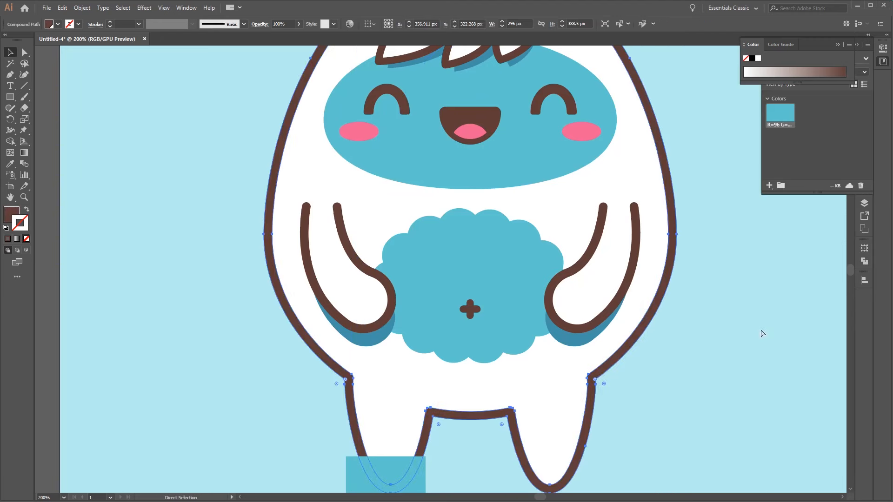
Bring the expanded brown body outline to the front, above the blue rectangle on the left foot
right_click(671, 267)
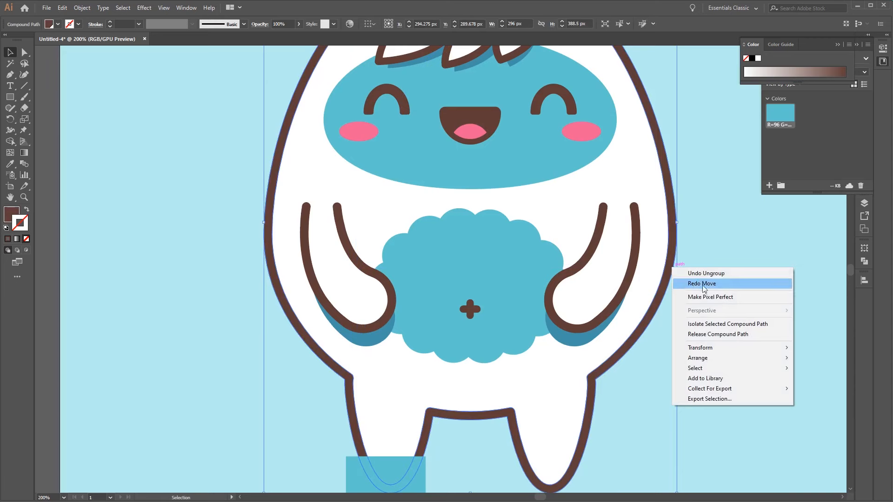
mouse_move(753, 361)
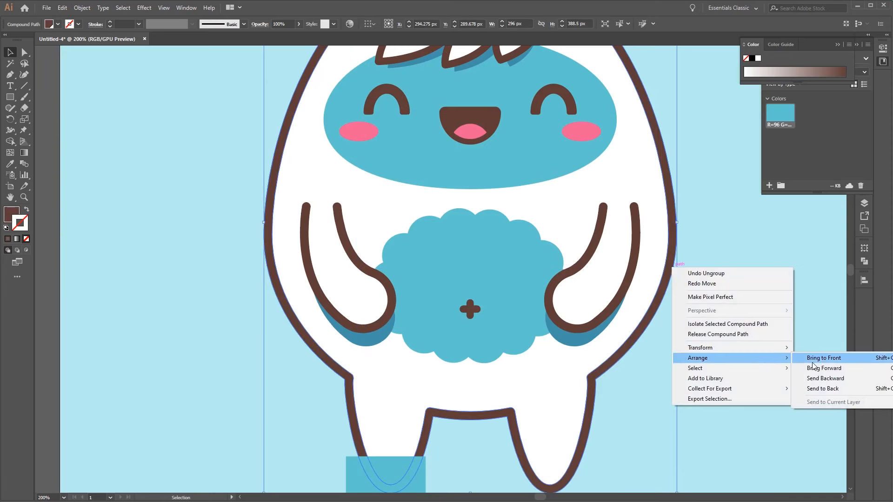
click(813, 365)
click(641, 434)
Reshape the blue rectangle by moving its four corner points onto the brown outline of the left foot
scroll(641, 434, down, 5)
scroll(641, 435, left, 2)
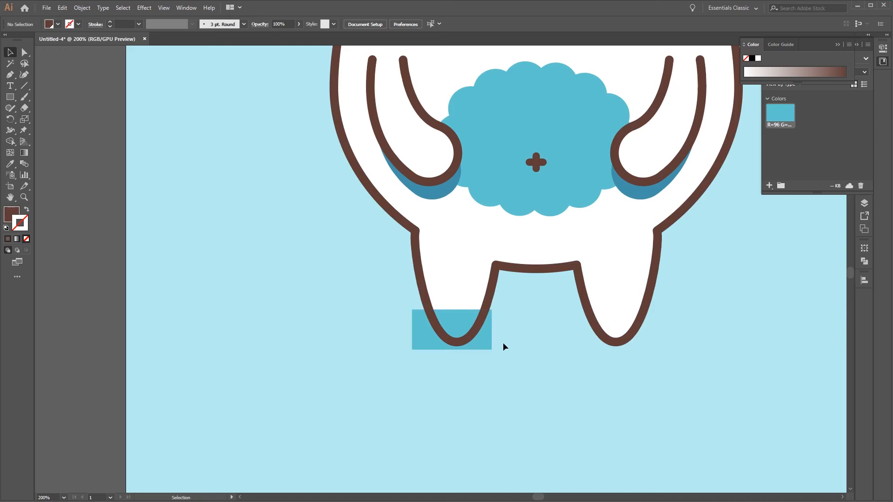
key(ctrl+equal)
key(ctrl+equal)
key(ctrl+equal)
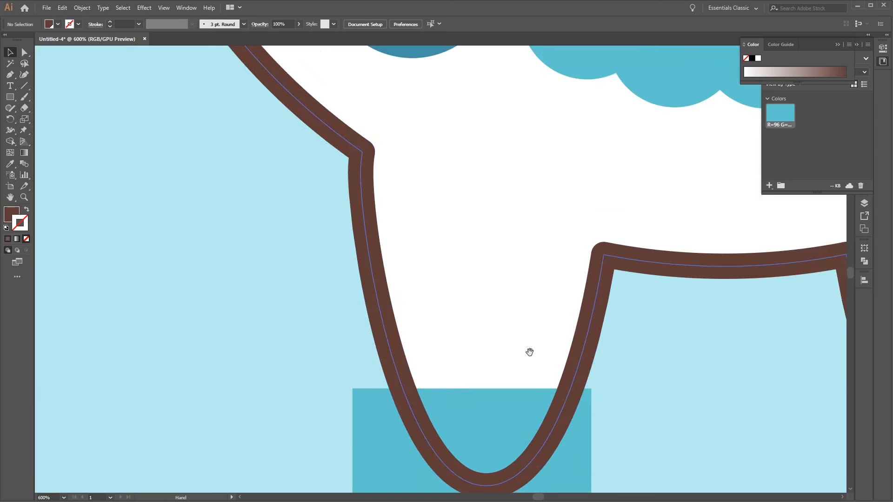
scroll(528, 352, down, 3)
scroll(528, 352, right, 1)
click(24, 53)
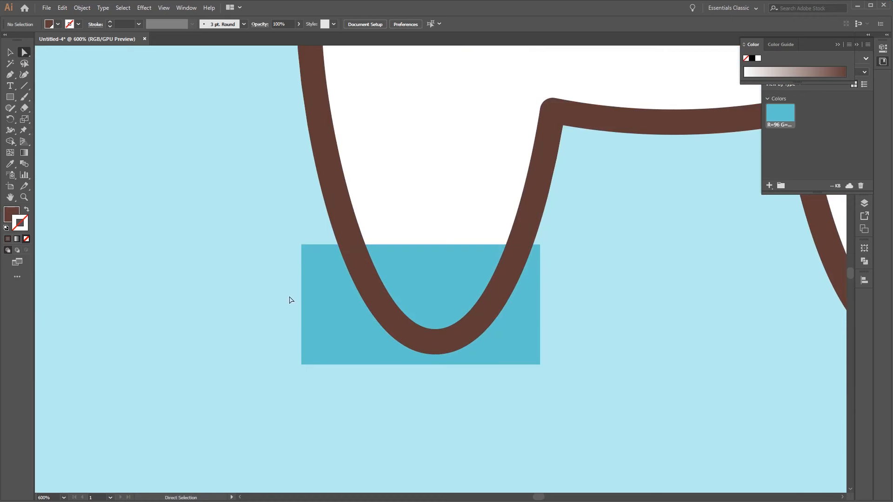
click(308, 259)
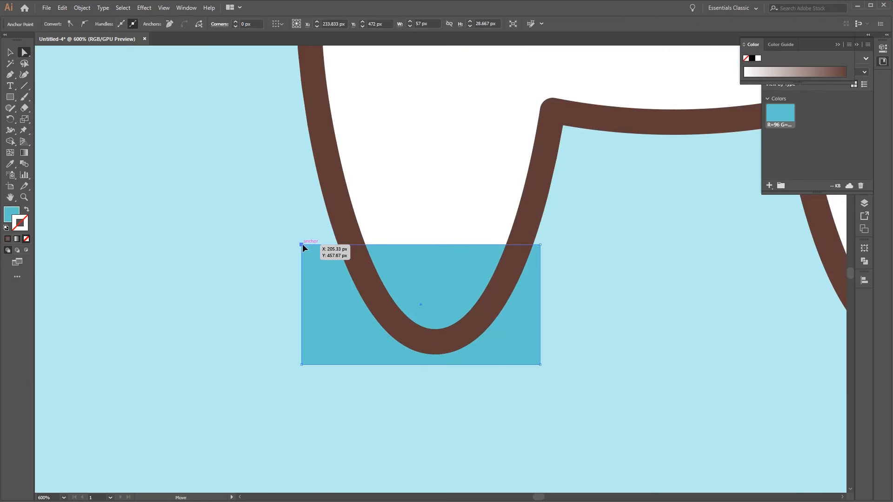
drag(302, 245, 356, 244)
drag(540, 244, 522, 244)
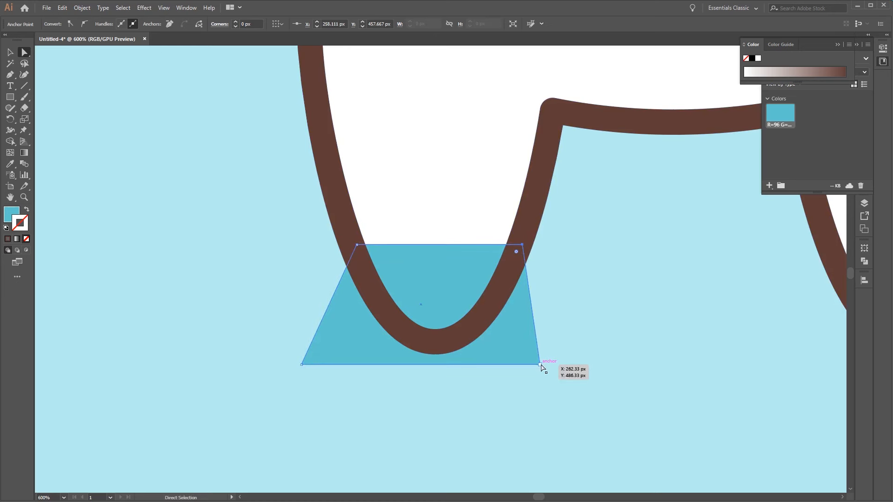
drag(540, 365, 512, 285)
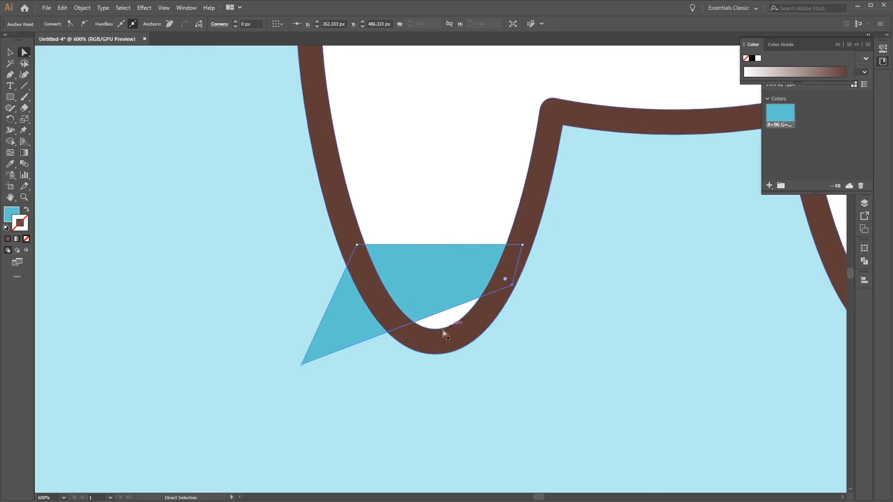
drag(302, 365, 382, 314)
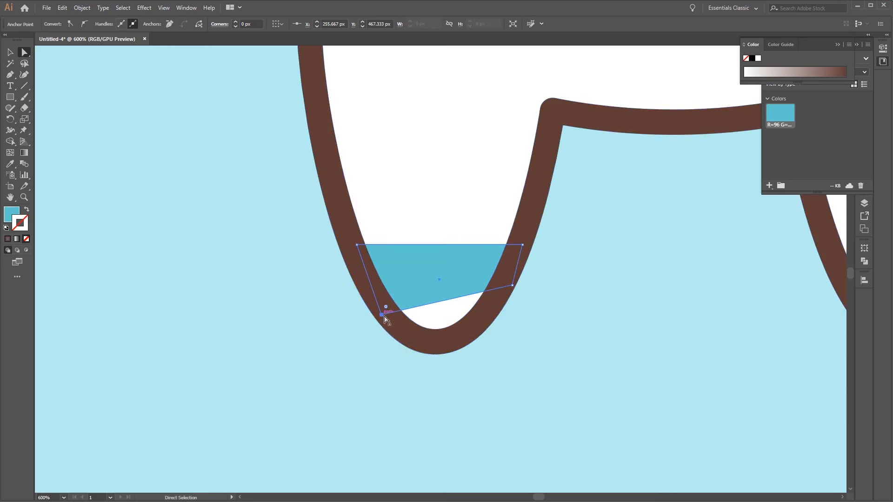
Add an anchor point on the blue foot shape's lower edge and pull it down into the outline at the toe
click(14, 78)
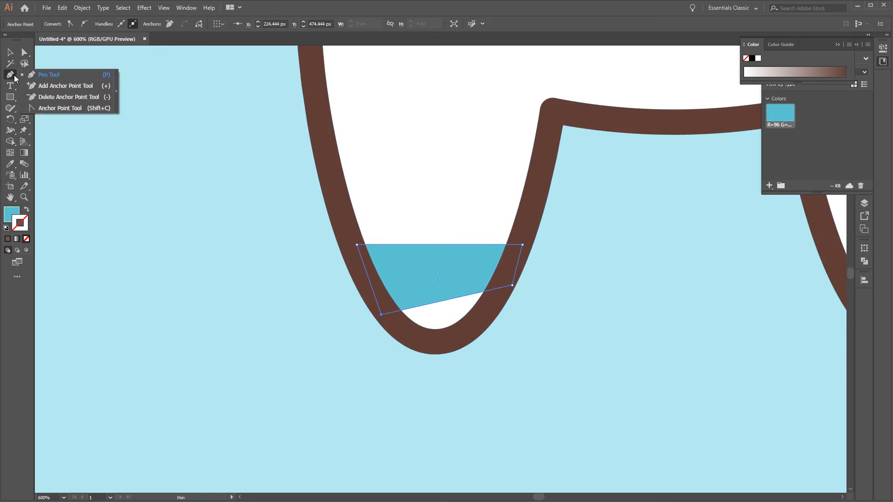
click(56, 85)
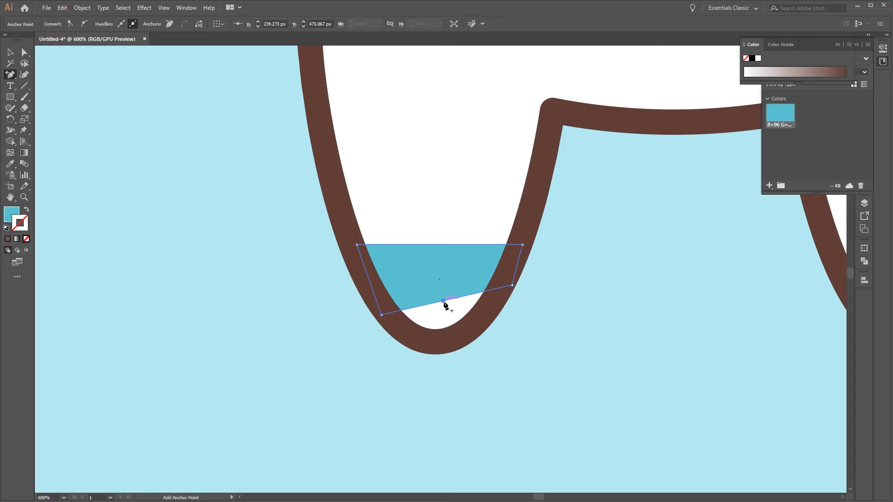
key(a)
drag(444, 301, 443, 343)
click(514, 356)
drag(525, 308, 478, 365)
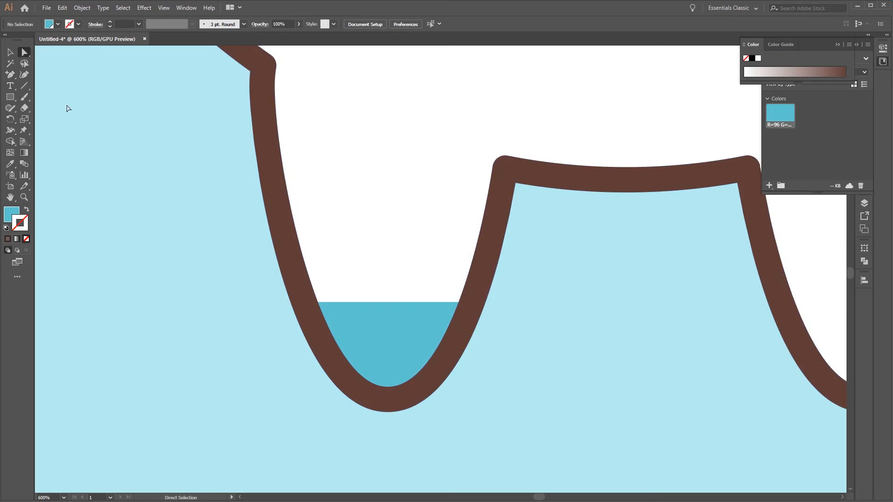
Draw a blue circle at the left end of the foot shape's upper edge and enlarge it to 13 px
drag(10, 99, 52, 119)
drag(310, 284, 348, 322)
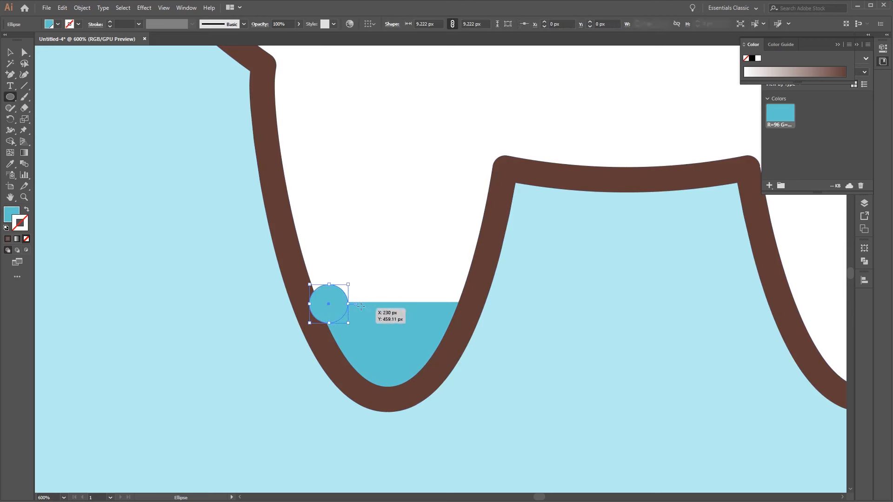
click(11, 53)
click(132, 94)
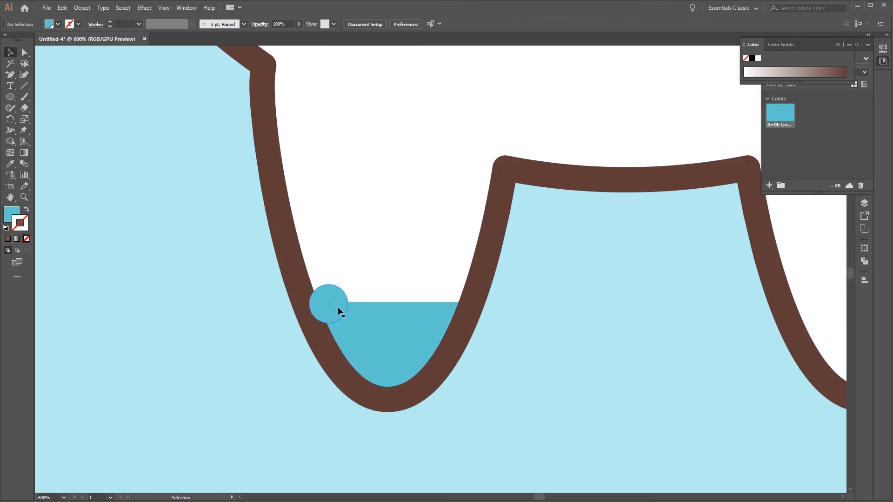
drag(335, 307, 371, 333)
drag(351, 291, 344, 284)
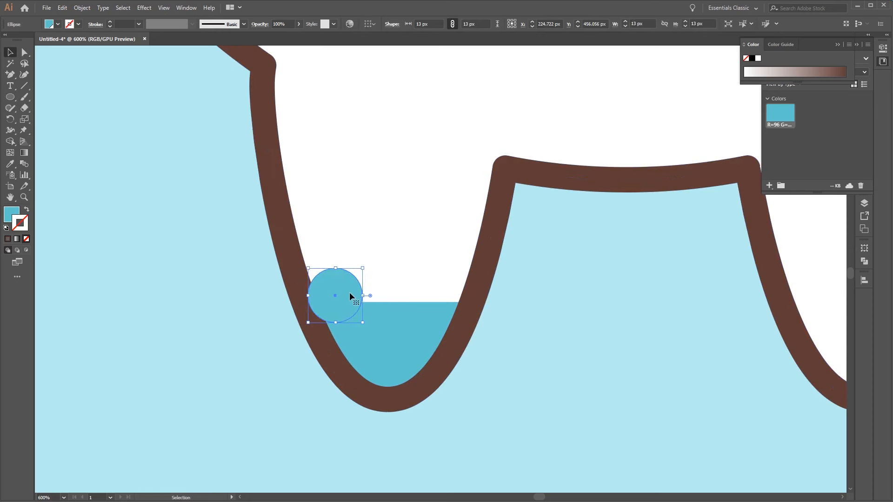
Duplicate the 13 px circle to form a row of three along the foot shape's upper edge
key(a)
key(v)
drag(348, 293, 448, 302)
click(386, 292)
drag(386, 295, 392, 296)
Select the three circles and distribute them evenly in the horizontal direction
click(342, 293)
shift+click(387, 294)
shift+click(425, 289)
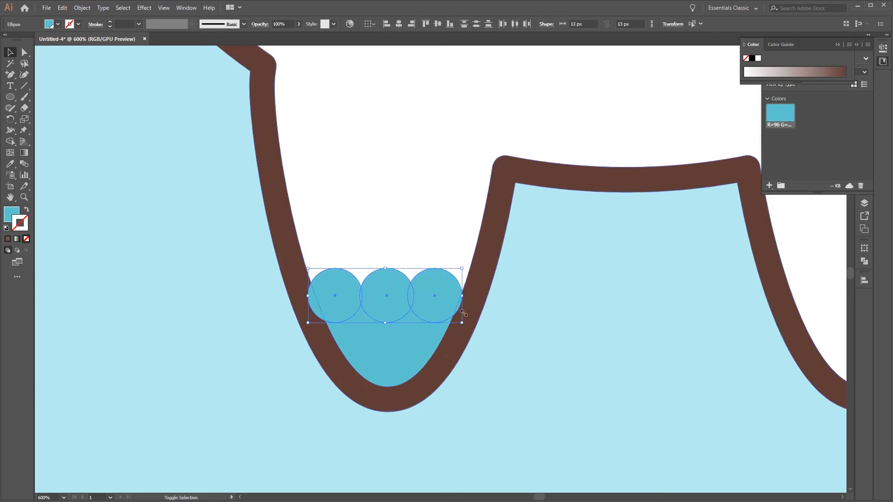
click(518, 26)
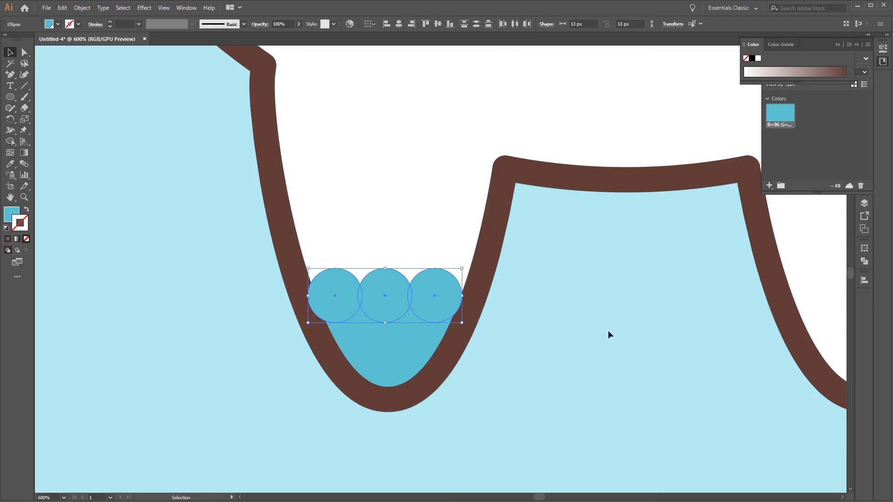
Unite the three circles into one shape and nudge it slightly to the right over the foot
click(865, 262)
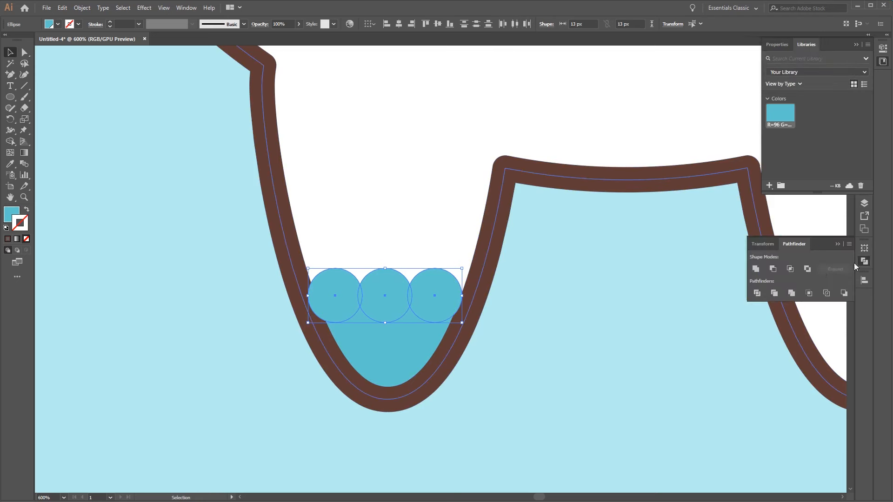
click(756, 270)
drag(447, 302, 449, 303)
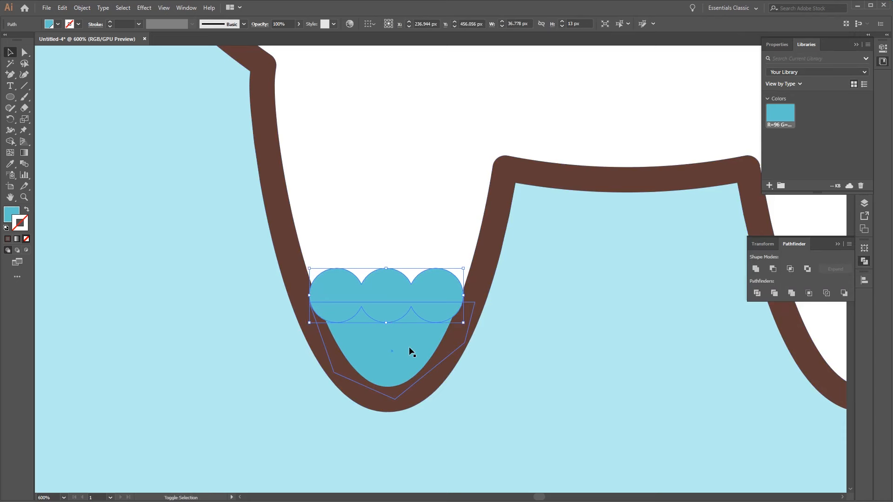
Subtract the united circles from the blue foot shape to give it a scalloped upper edge
shift+click(409, 347)
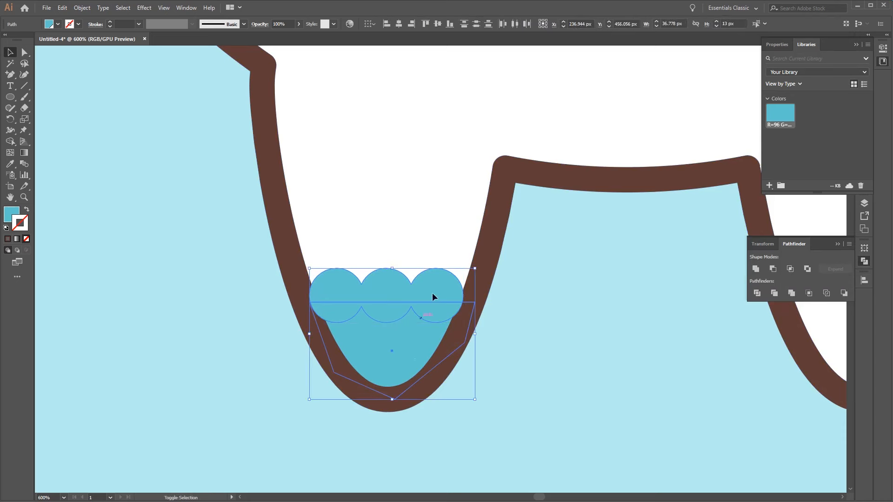
click(773, 270)
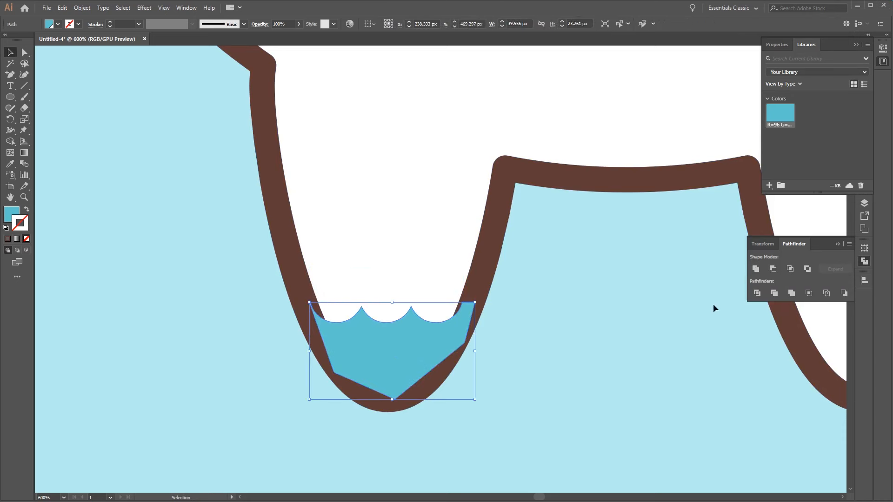
click(496, 302)
Bring the brown body outline back to the front so it covers the edges of the scalloped foot shape
click(496, 251)
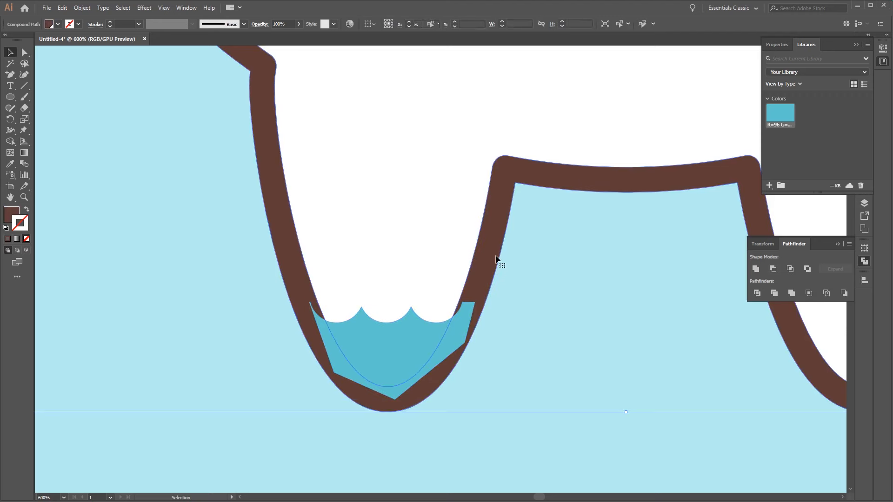
right_click(494, 230)
click(577, 199)
right_click(492, 219)
mouse_move(563, 312)
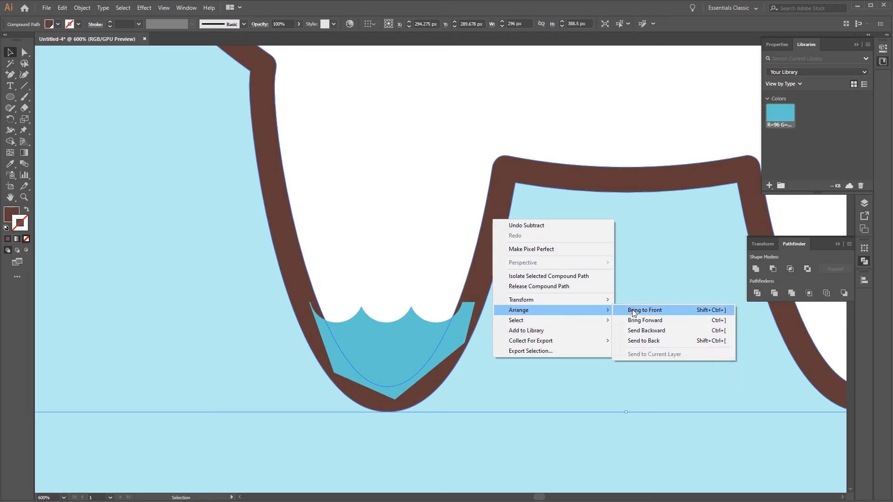
click(632, 310)
click(595, 364)
Duplicate the scalloped blue shape from the left foot into the tip of the right foot
drag(559, 347, 375, 297)
click(193, 312)
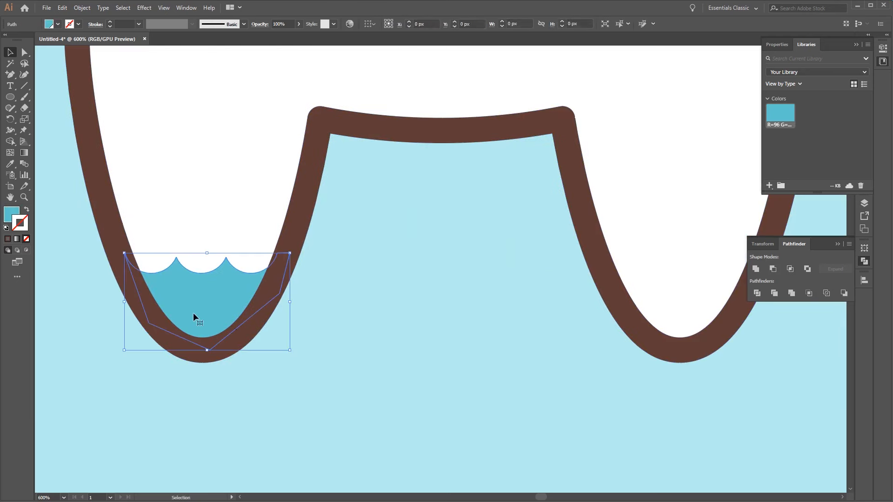
drag(214, 314, 692, 341)
click(725, 380)
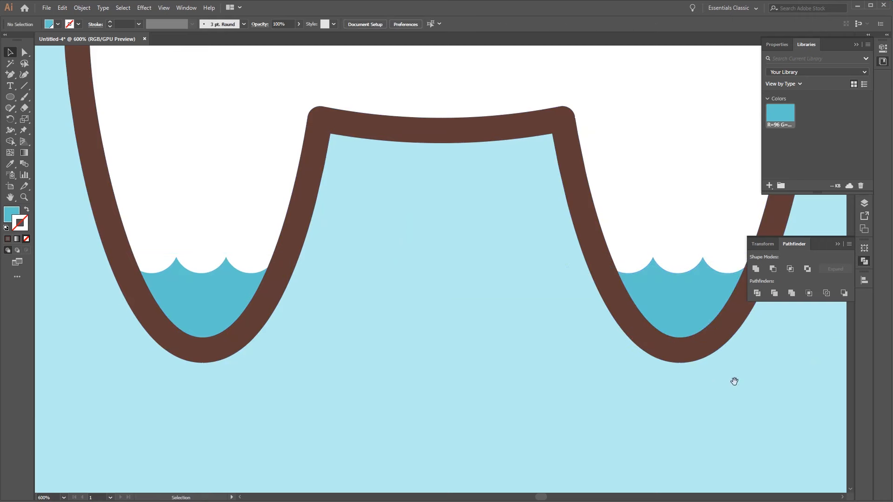
Draw a wide, flat blue ellipse about 303 × 42 px across the yeti's feet
drag(724, 379, 662, 389)
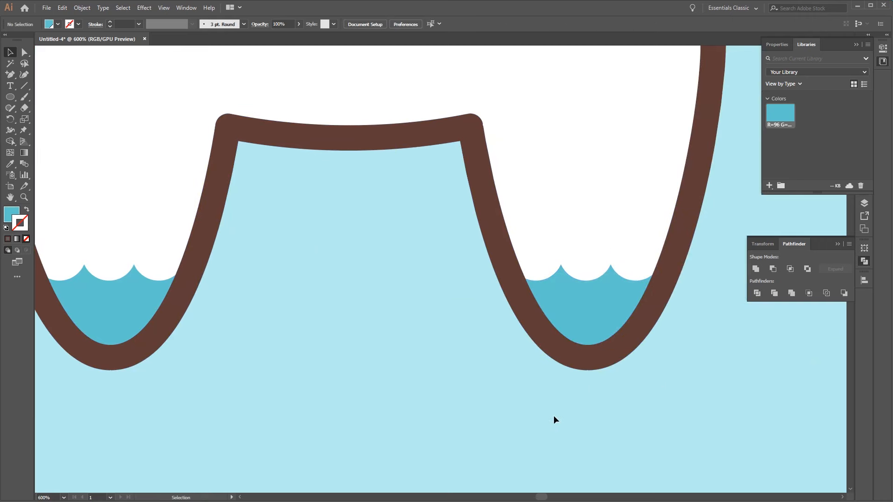
key(ctrl+1)
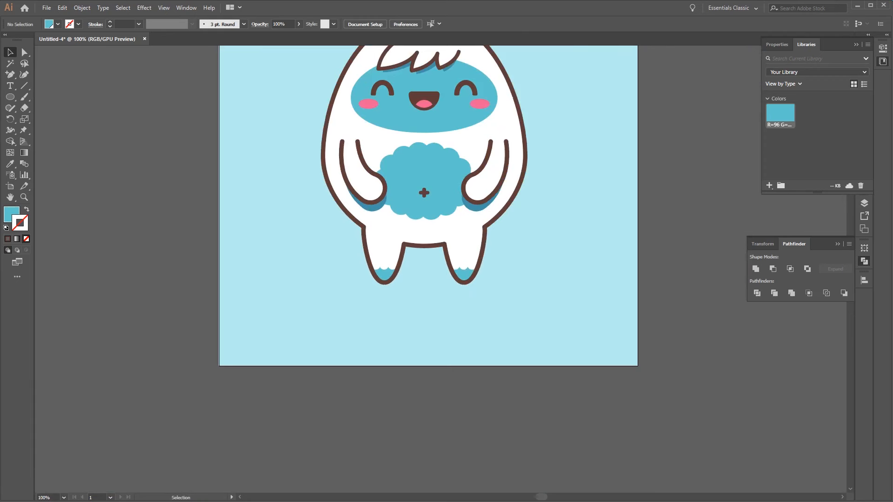
scroll(574, 213, up, 4)
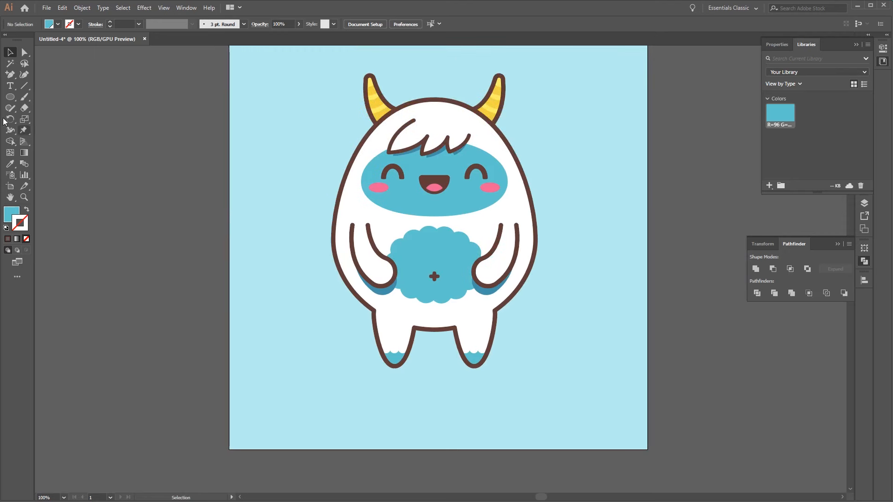
click(11, 97)
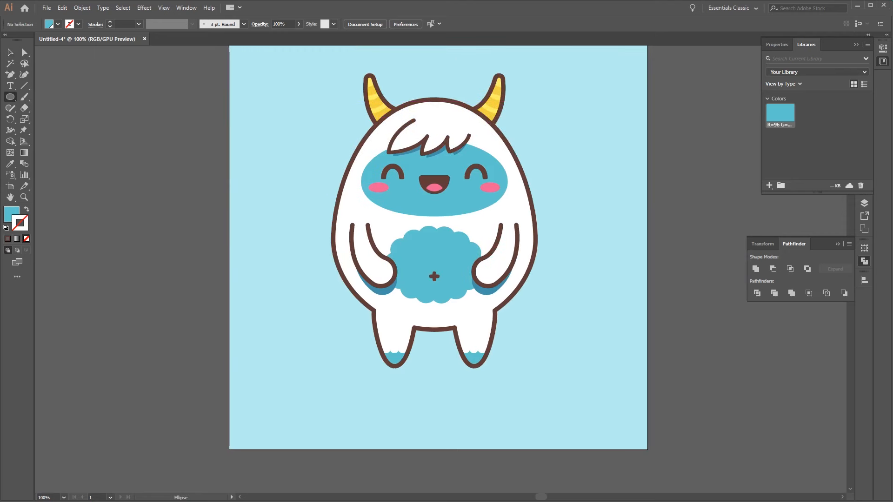
drag(328, 357, 540, 388)
key(v)
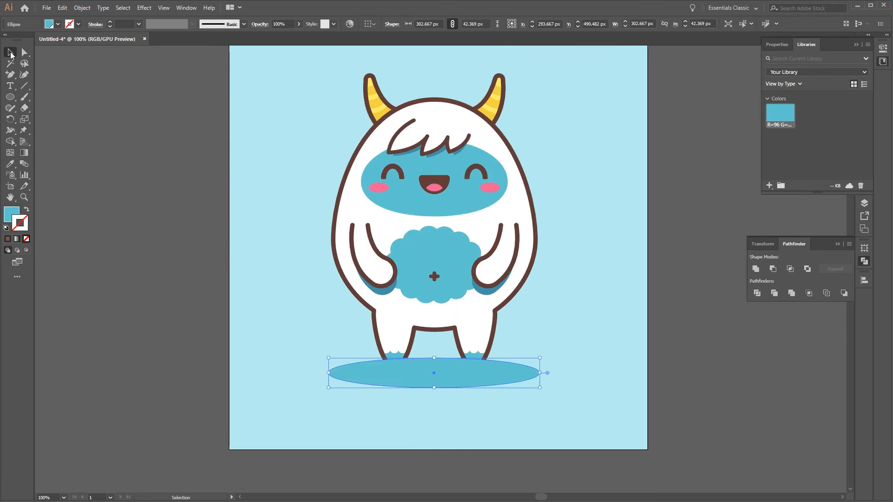
Send the ellipse behind the yeti and nudge it up slightly beneath the feet
right_click(429, 370)
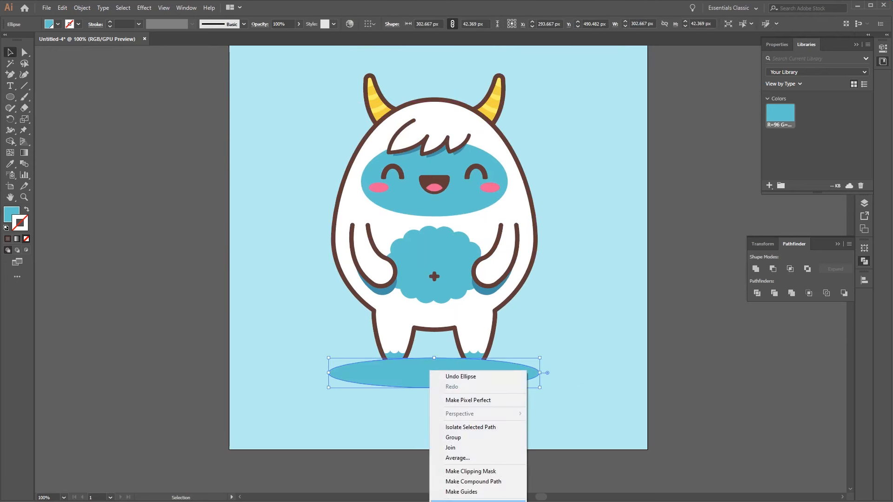
click(555, 261)
click(566, 391)
drag(563, 397, 594, 241)
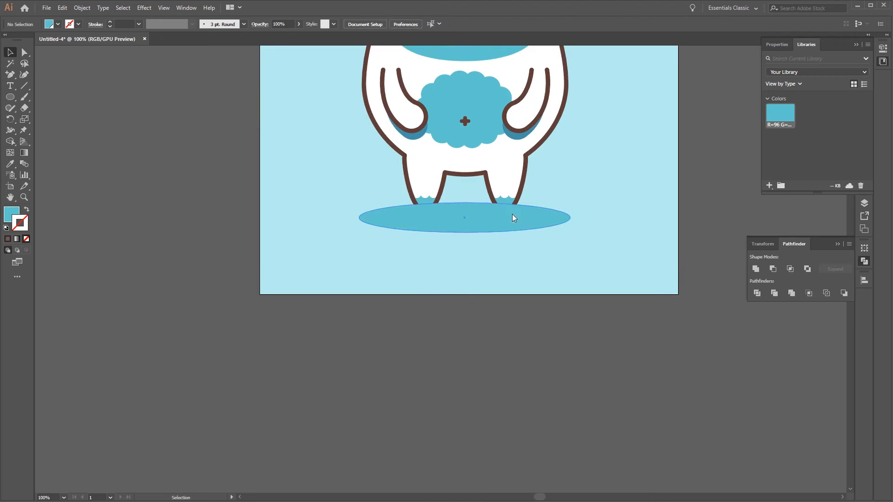
right_click(512, 214)
click(452, 225)
right_click(454, 220)
click(503, 224)
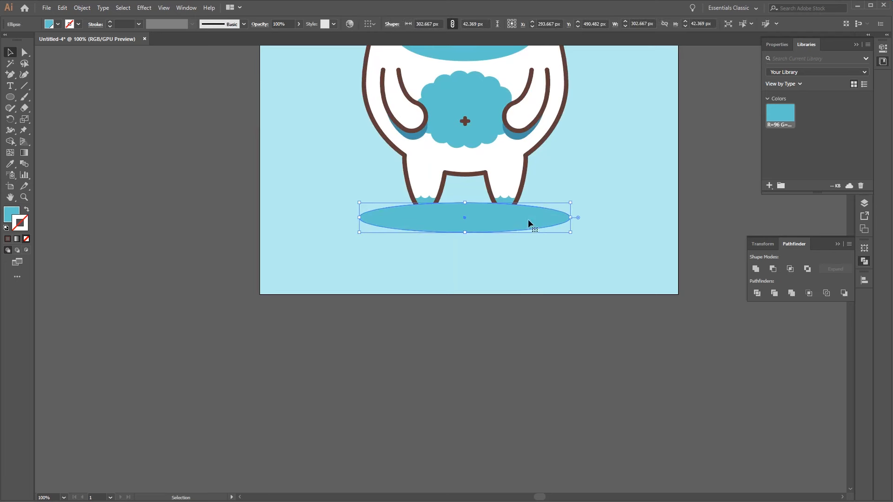
right_click(506, 223)
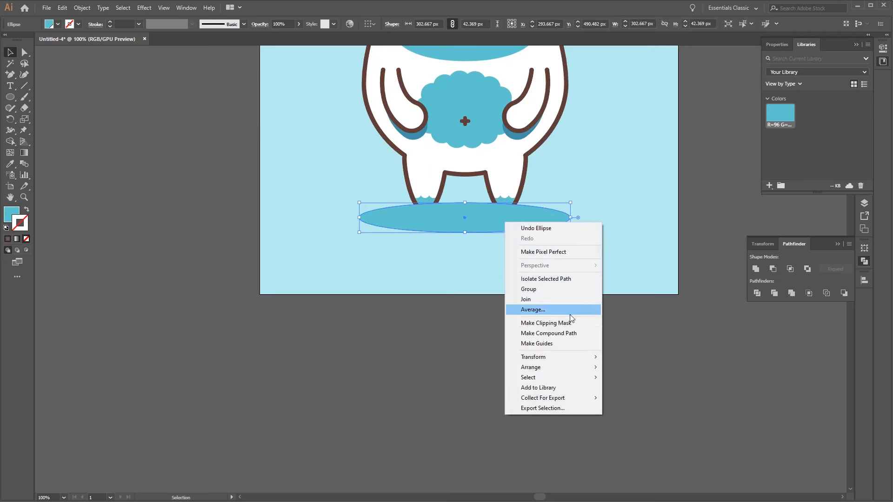
mouse_move(582, 367)
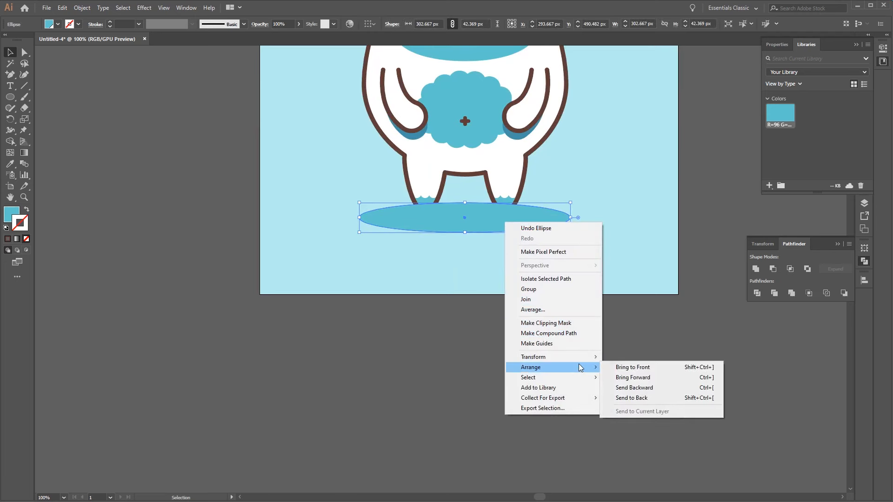
click(656, 397)
scroll(627, 293, up, 3)
drag(544, 316, 544, 309)
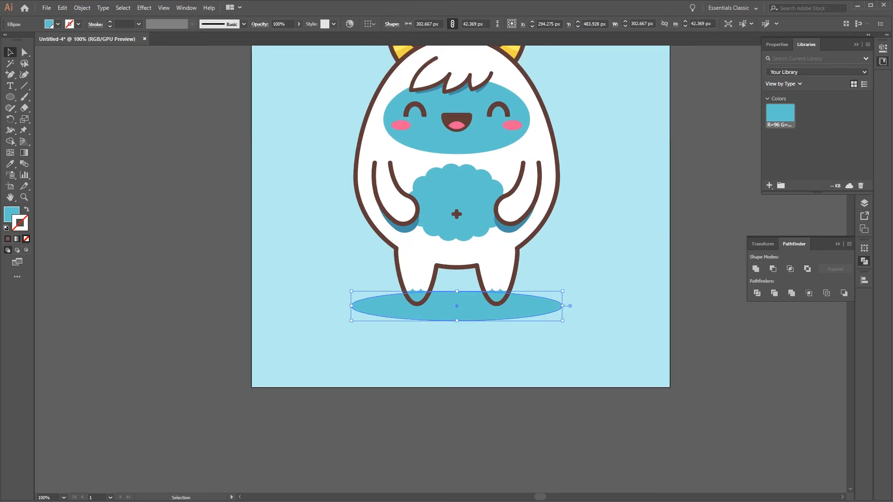
Recolor the ground ellipse with the dark teal fill 1f4042
double_click(17, 217)
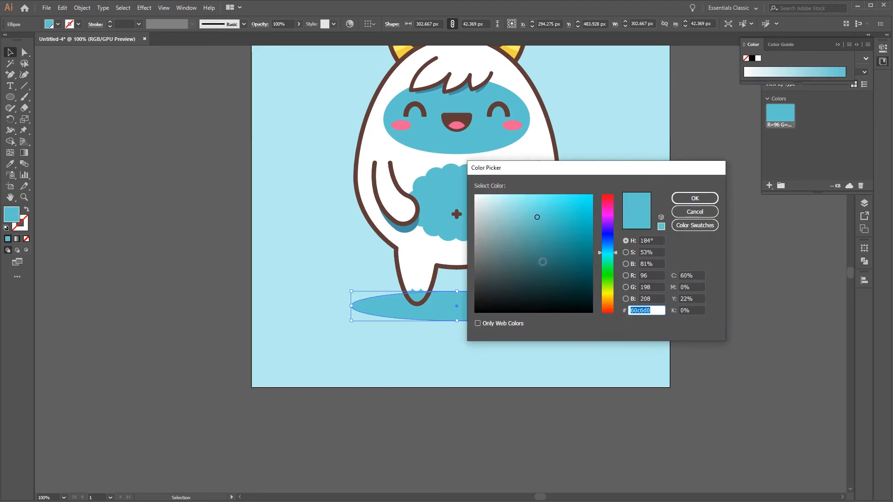
drag(539, 259, 539, 282)
click(695, 198)
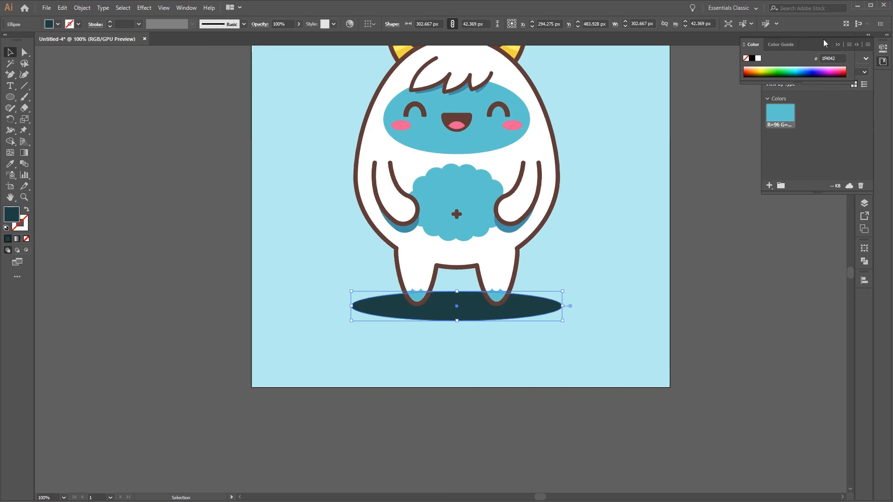
click(837, 44)
click(856, 44)
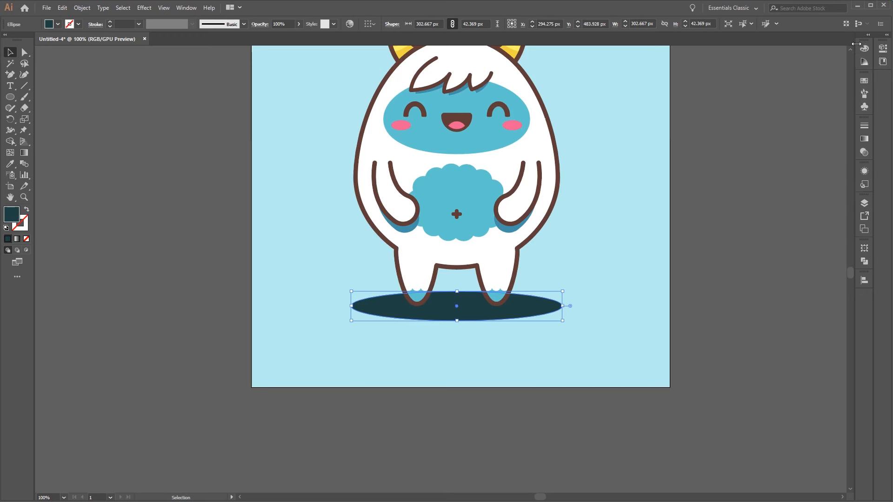
Set the ground ellipse's opacity to 40% and flatten it slightly by raising its lower edge
click(865, 154)
click(824, 135)
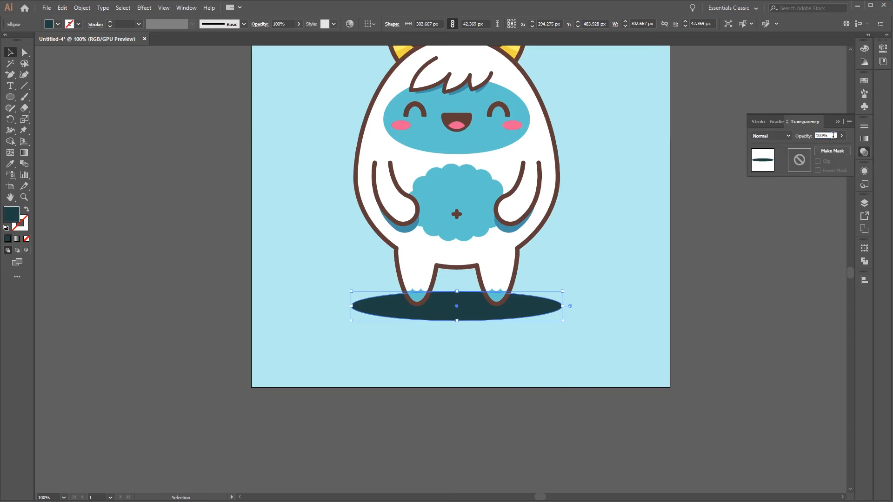
text(50)
key(Return)
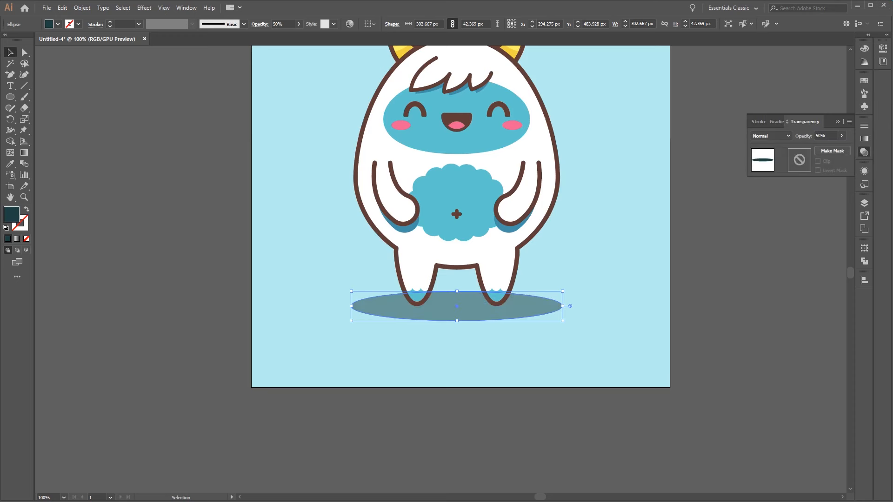
click(825, 136)
text(40)
key(Return)
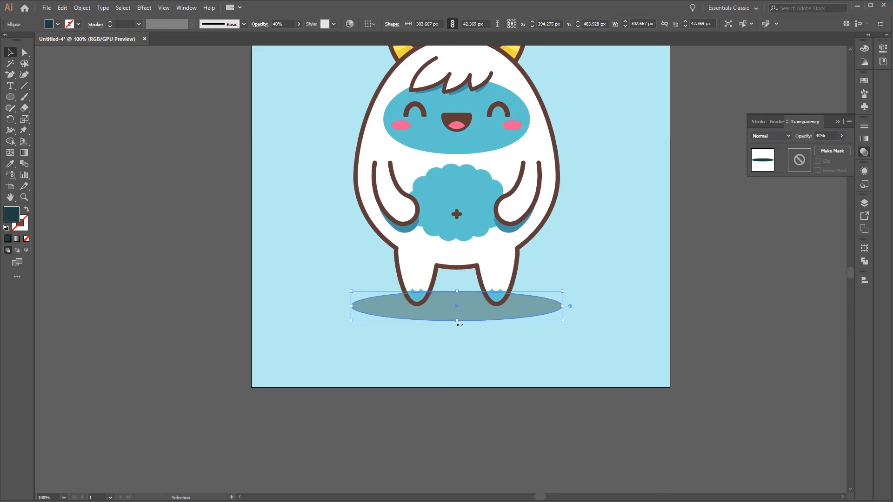
drag(459, 322, 458, 313)
click(509, 333)
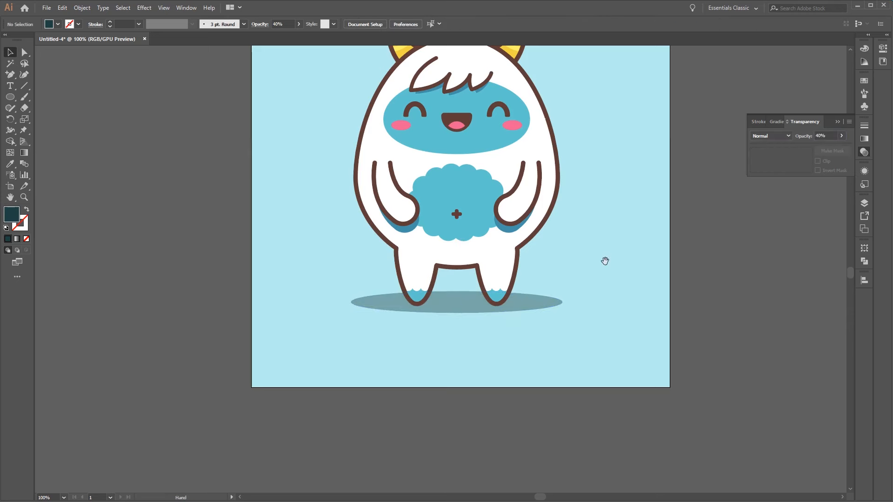
Lock the Character layer, and unlock the Background layer and make it active
drag(611, 241, 599, 320)
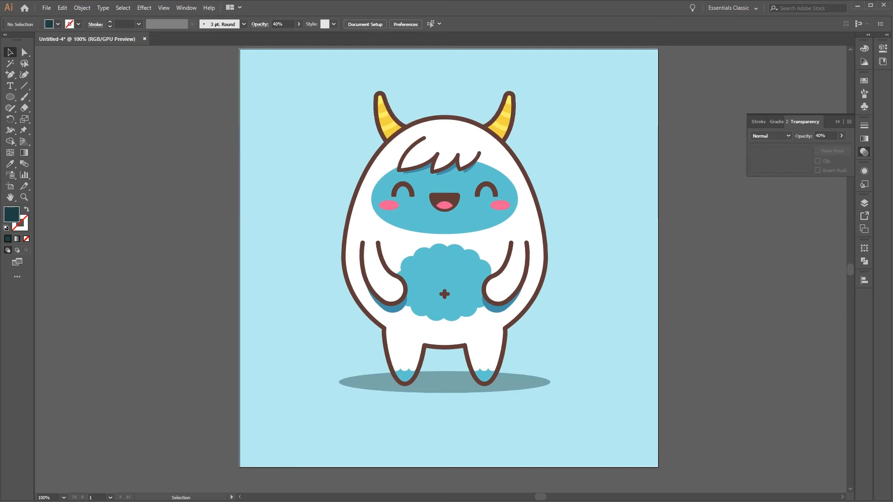
drag(607, 151, 639, 169)
mouse_move(633, 222)
mouse_down()
mouse_move(598, 281)
mouse_move(658, 253)
mouse_move(645, 220)
mouse_up()
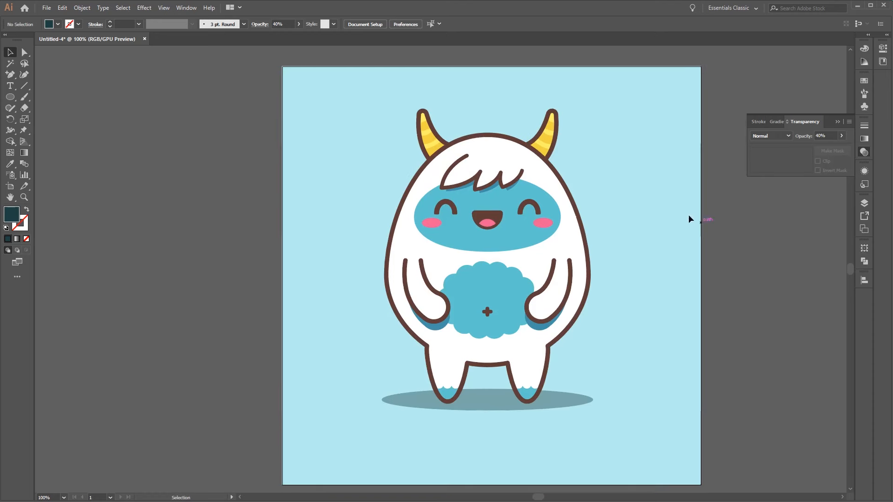
click(865, 203)
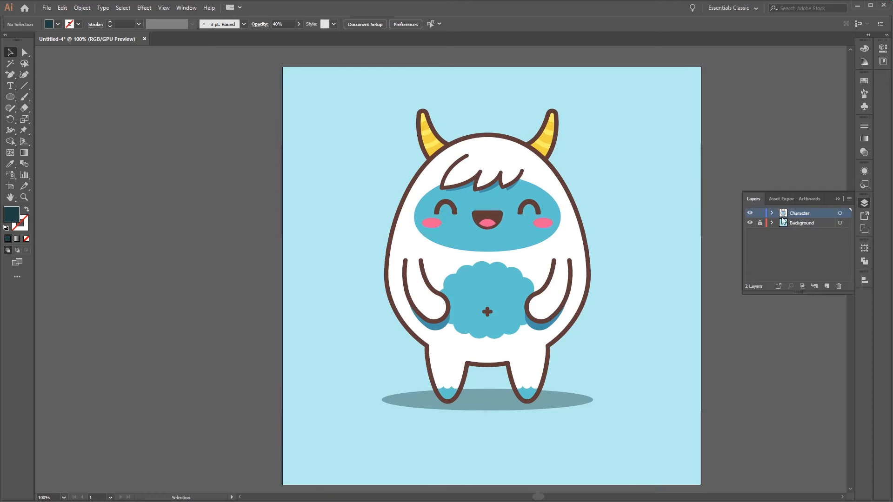
click(760, 213)
click(789, 224)
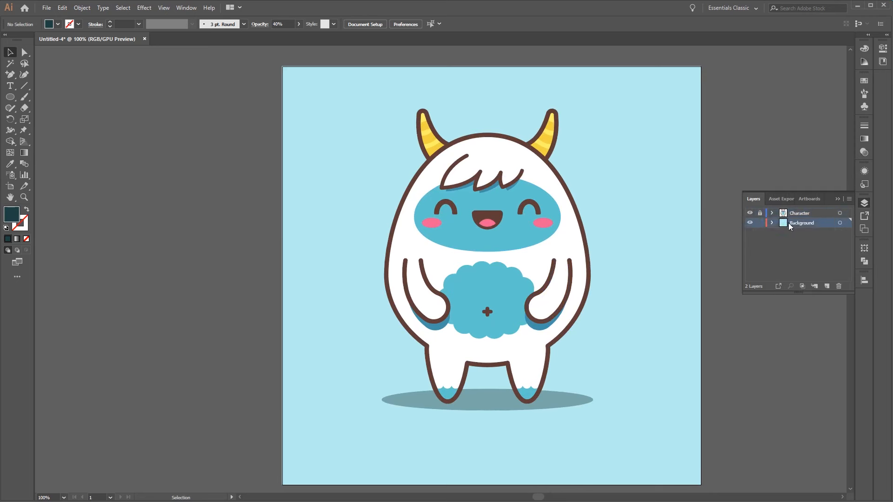
Draw a three-sided polygon about 58 × 50 px on the background near the yeti's left horn
click(12, 97)
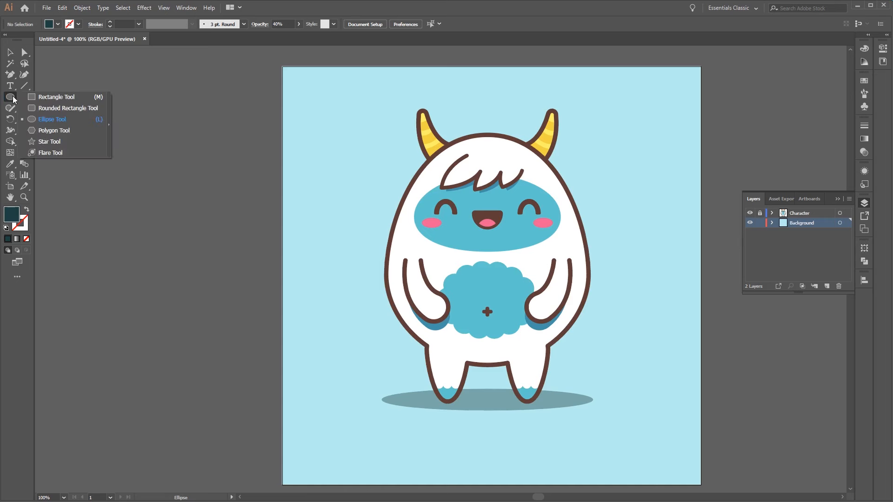
click(71, 134)
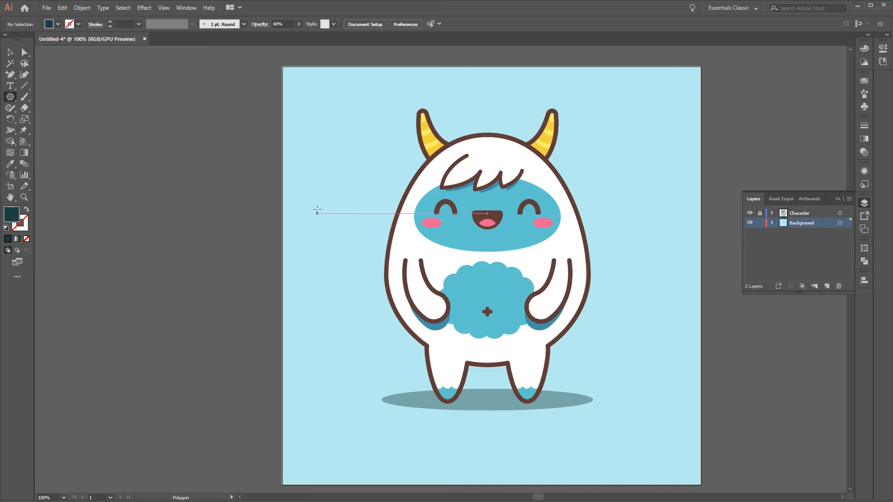
drag(312, 197, 341, 174)
key(Down)
key(Down)
key(Down)
click(10, 52)
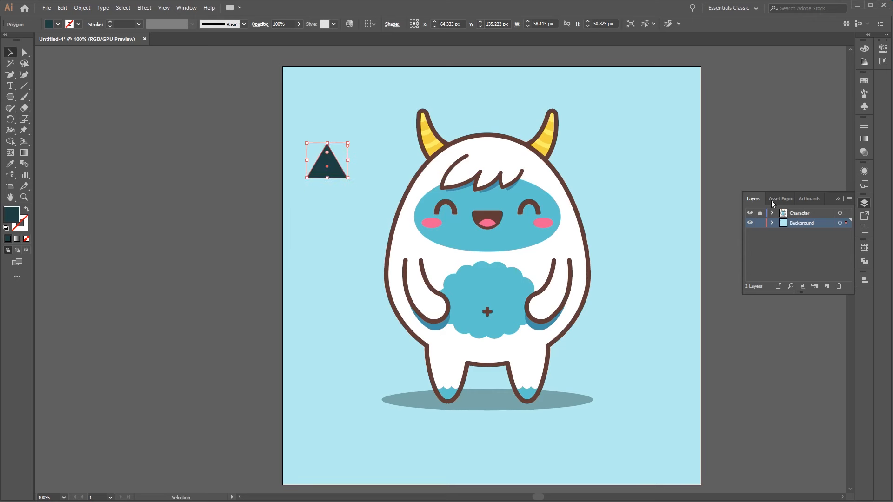
Set the triangle's opacity to 36% and duplicate it twice to stack three triangles into a pyramid
click(867, 151)
drag(842, 135, 820, 151)
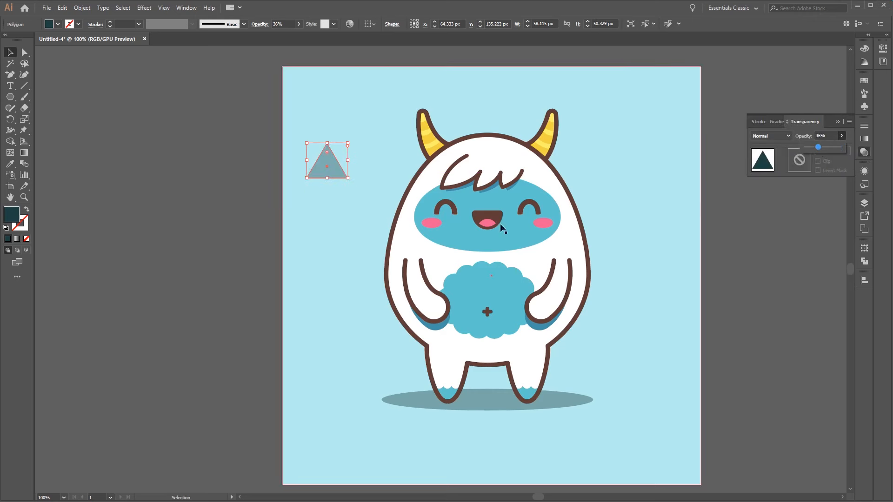
click(329, 202)
click(334, 171)
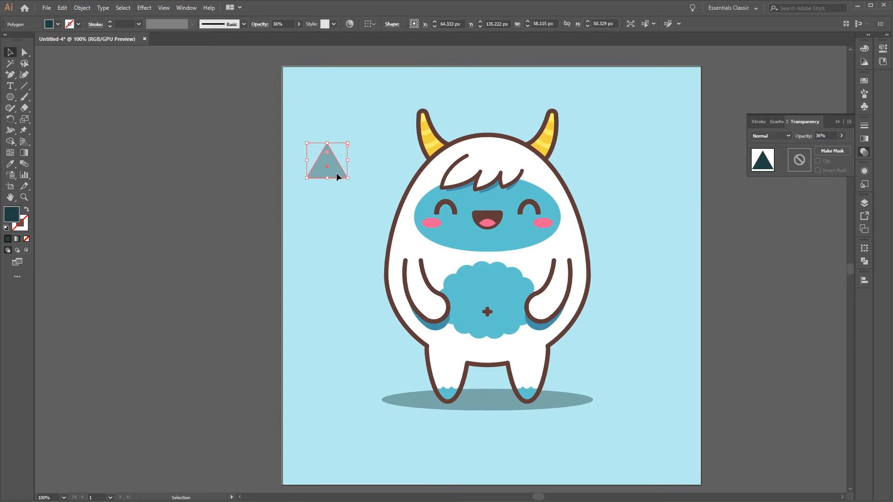
drag(336, 173, 348, 136)
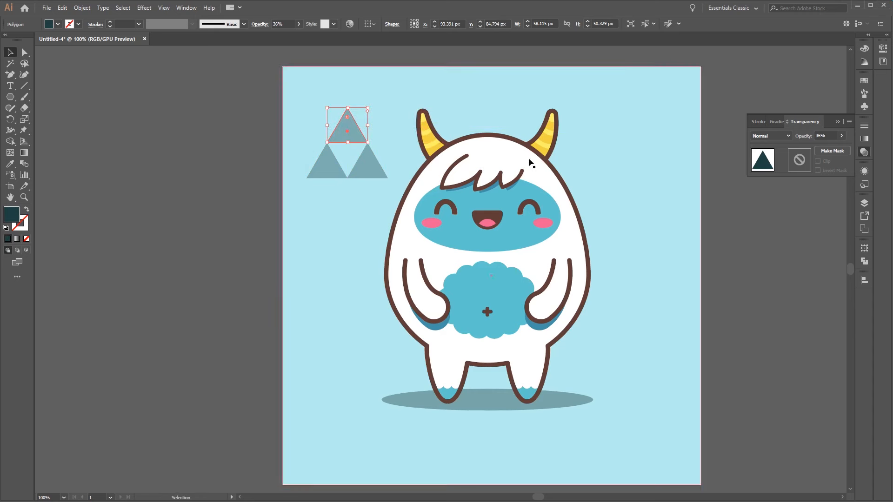
Set the top triangle's opacity to 14% and the lower-right triangle's opacity to 67%
click(842, 136)
click(832, 147)
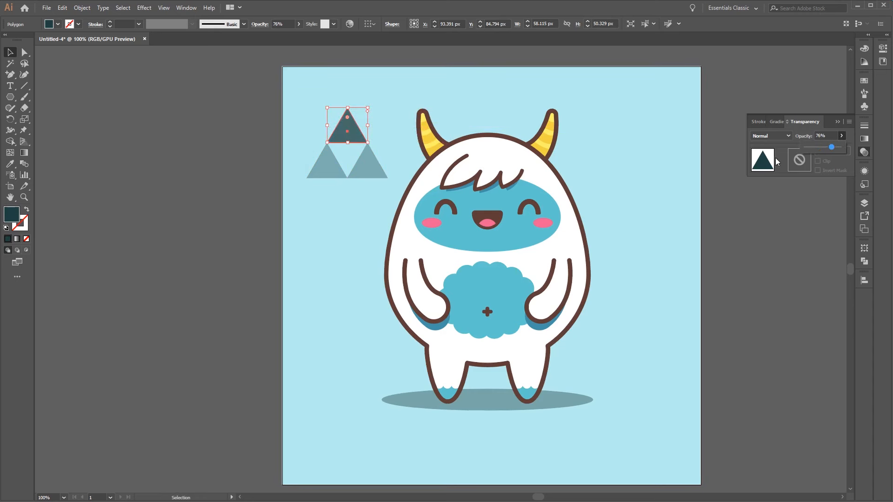
click(817, 147)
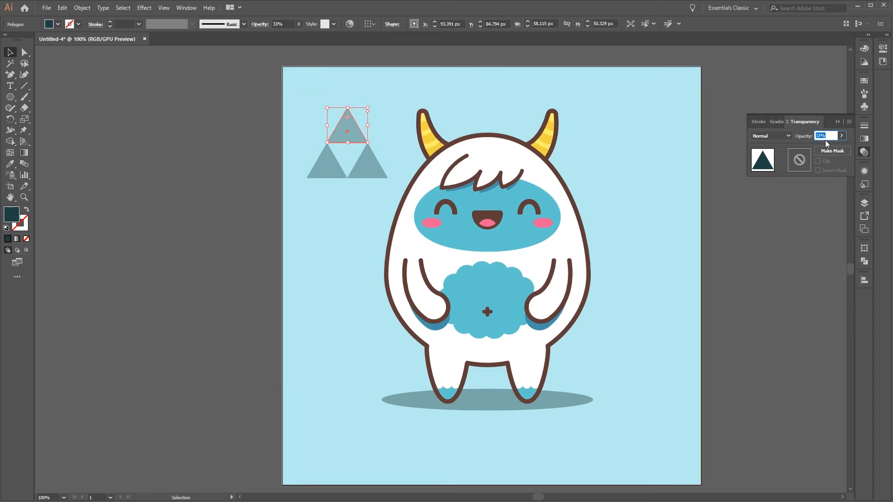
click(842, 136)
drag(818, 147, 811, 147)
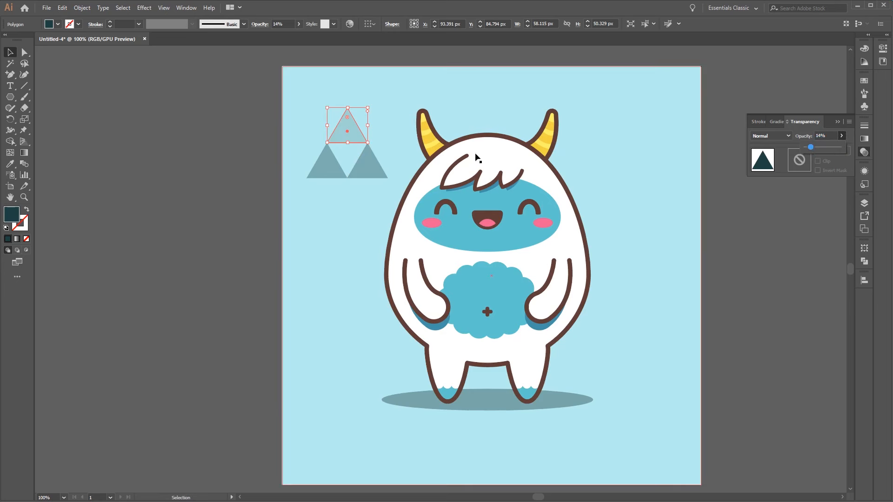
click(380, 150)
click(367, 166)
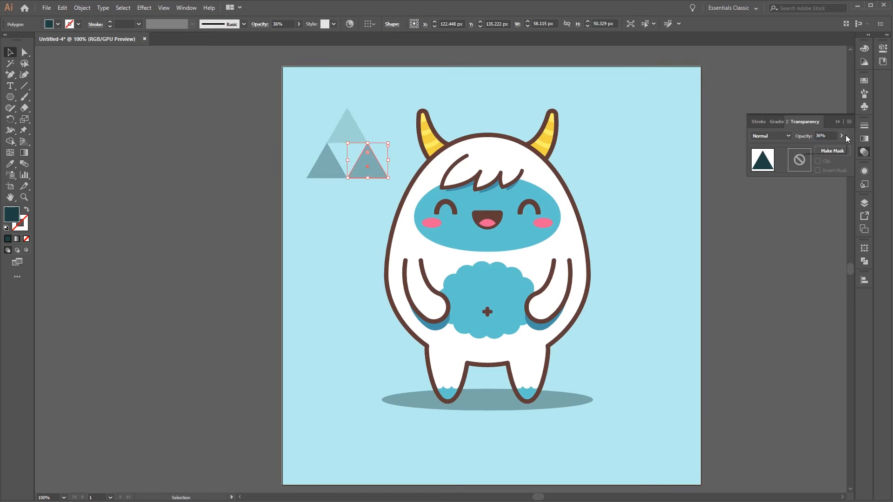
click(828, 146)
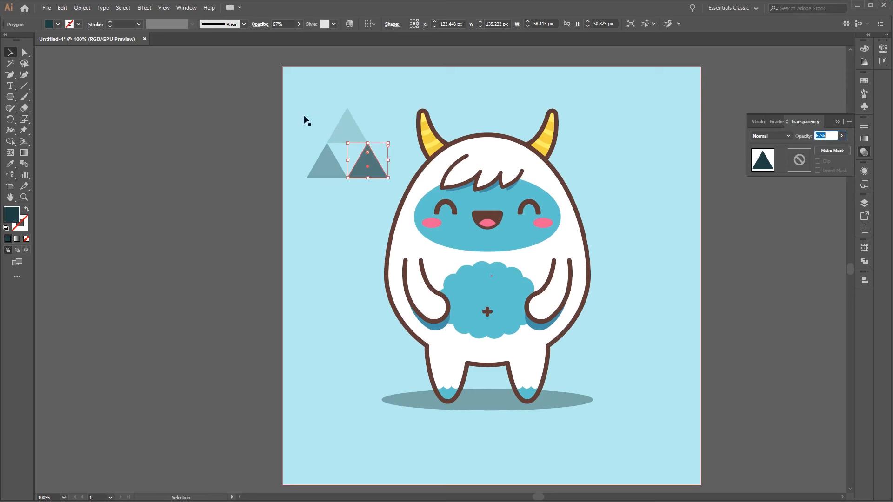
Group the three triangles, shrink the group to about 84 × 73 px and place it beside the yeti's head
shift+click(341, 133)
shift+click(331, 165)
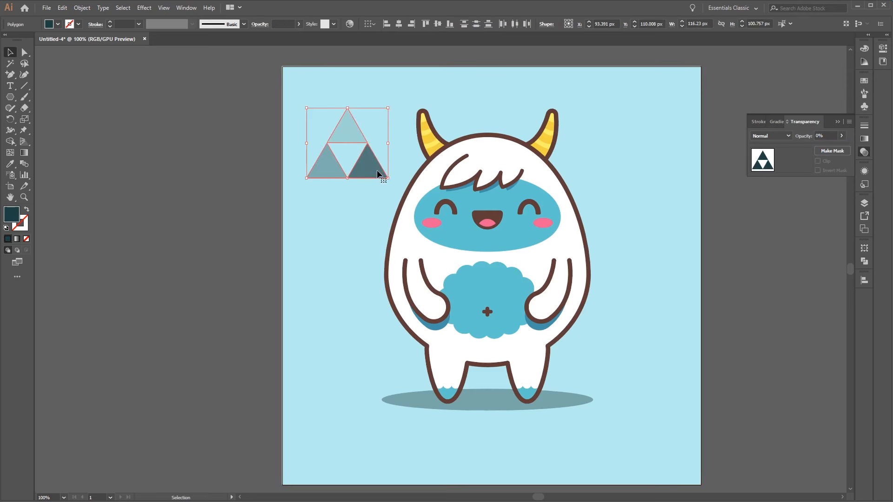
key(ctrl+g)
drag(388, 177, 420, 206)
key(ctrl+c)
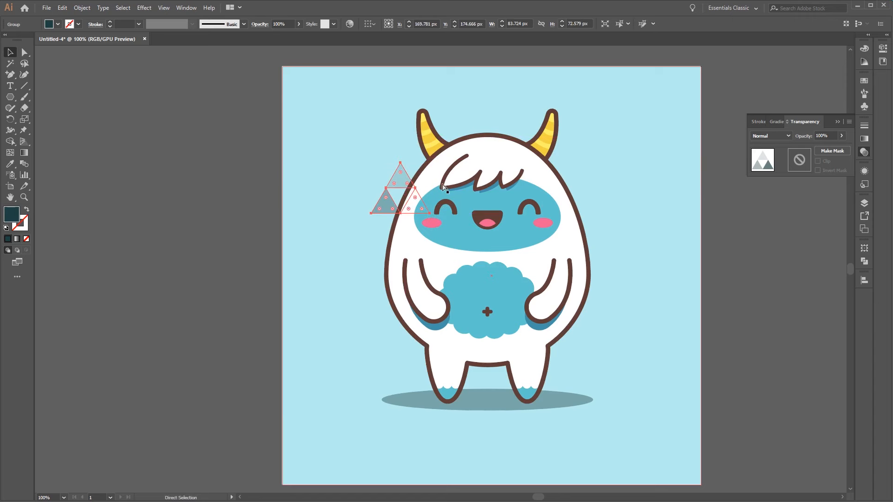
Place a copy of the triangle group up and to the left of the original, and delete both groups
key(ctrl+v)
drag(440, 255, 371, 125)
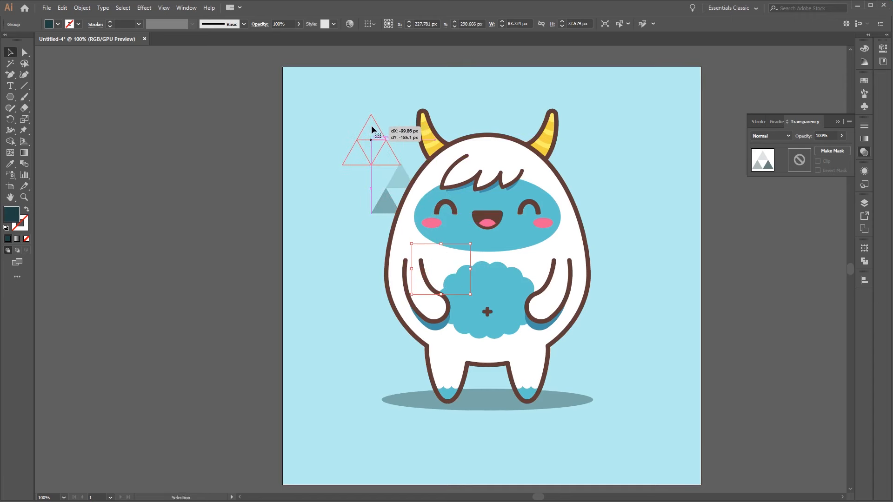
click(400, 185)
shift+click(381, 160)
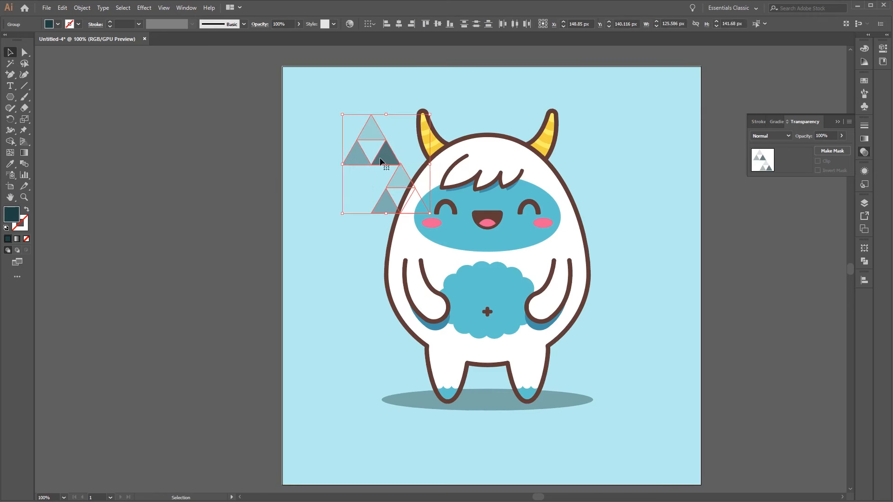
key(Delete)
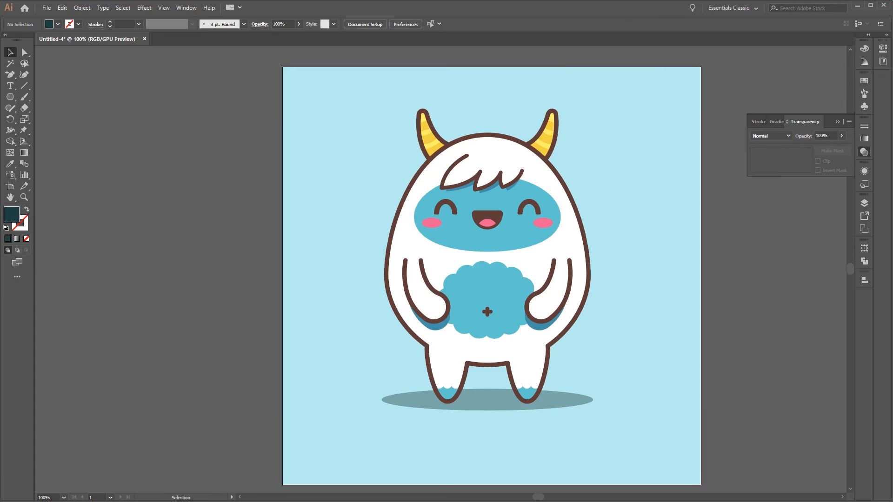
Paste the prepared triangle-pattern group, about 515 × 477 px, and position it behind the yeti with clusters on both sides of the body
key(ctrl+z)
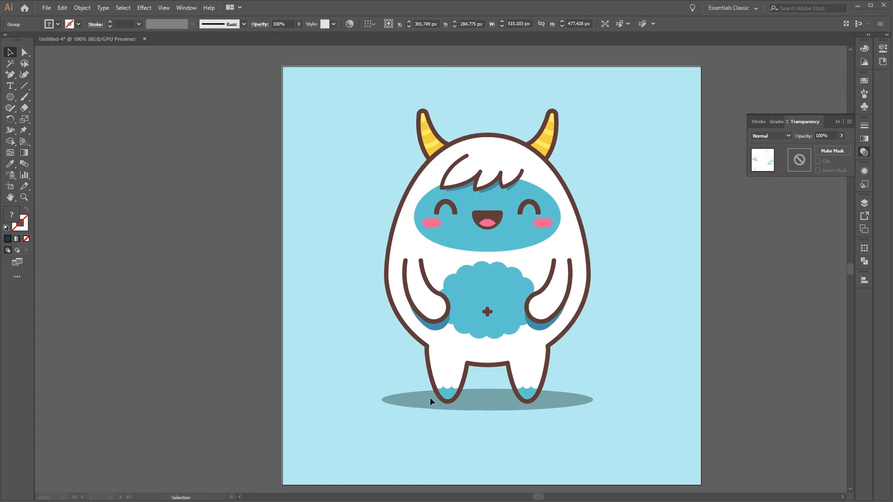
key(ctrl+z)
key(ctrl+v)
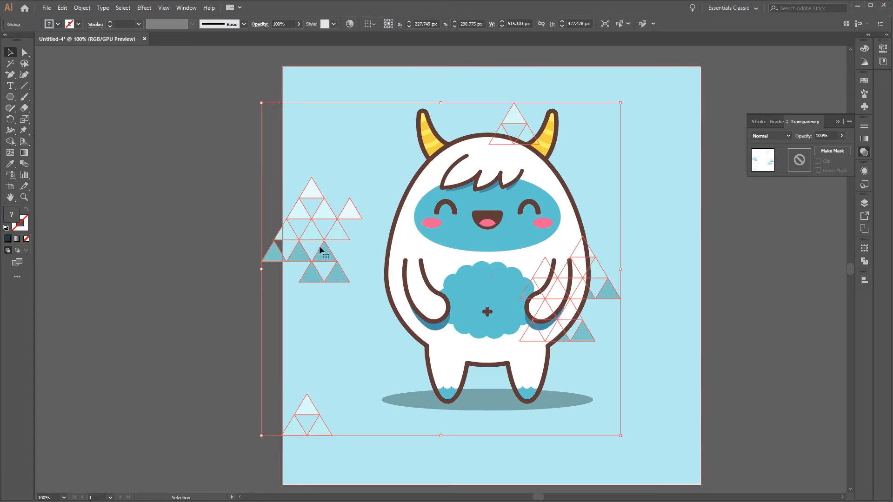
drag(320, 250, 384, 216)
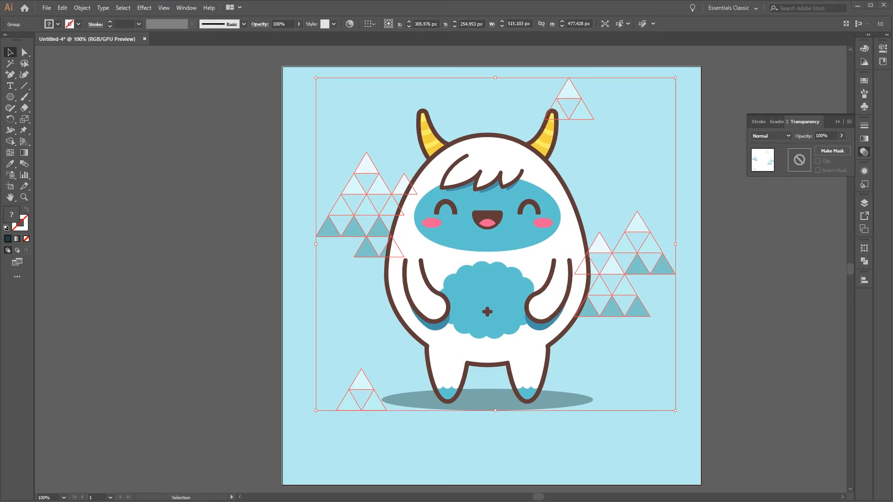
click(763, 362)
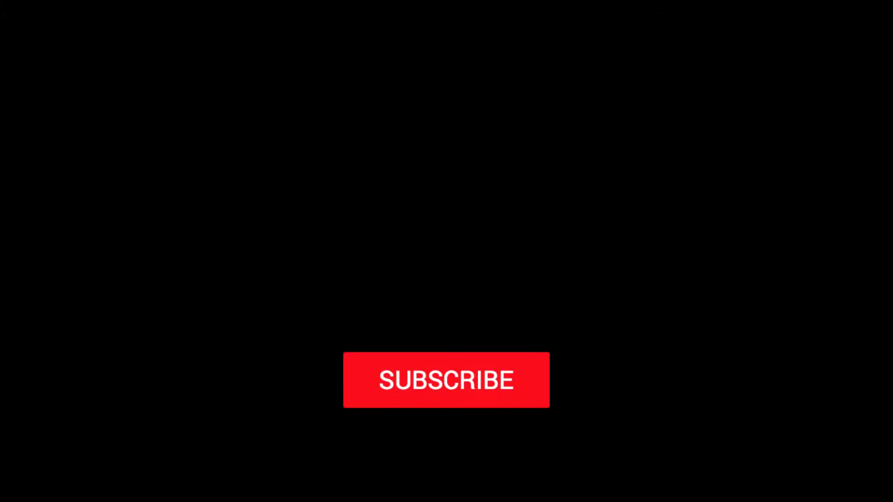